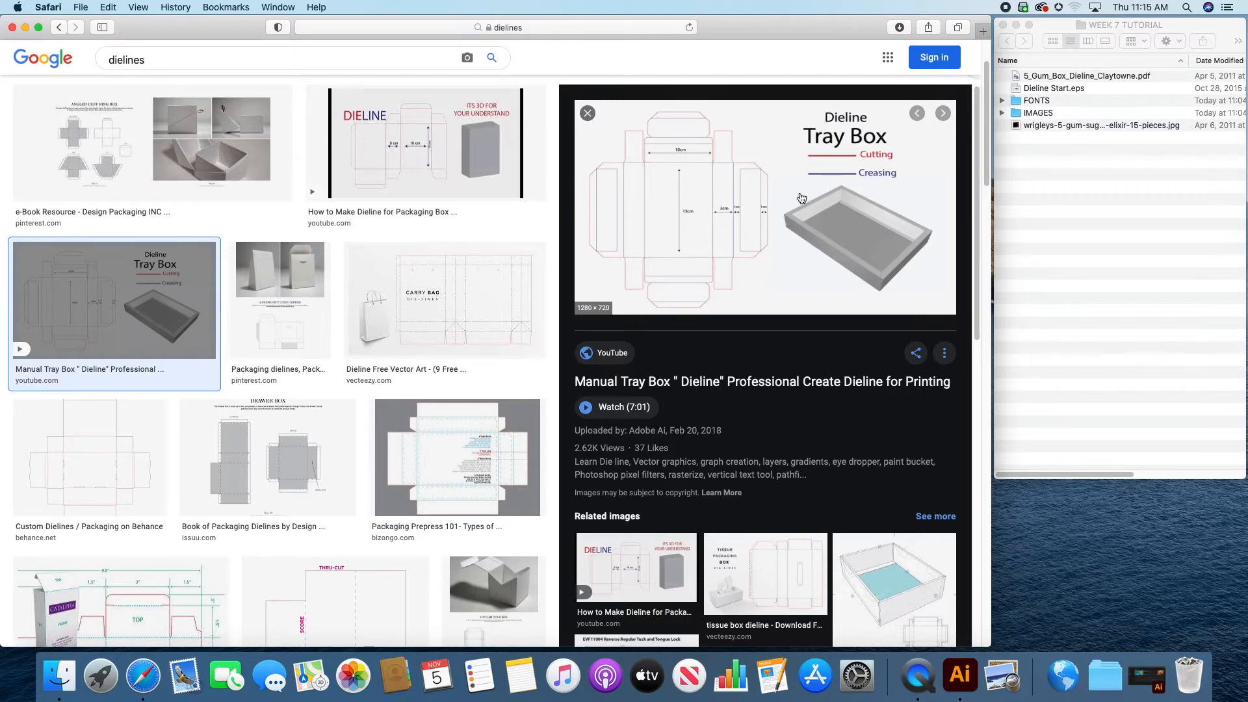
Step: Preview the Packaging Prepress 101, carry bag, angled cuff ring box and packaging box examples in the dieline image results
{"action": "left_click", "coordinate": [447, 467]}
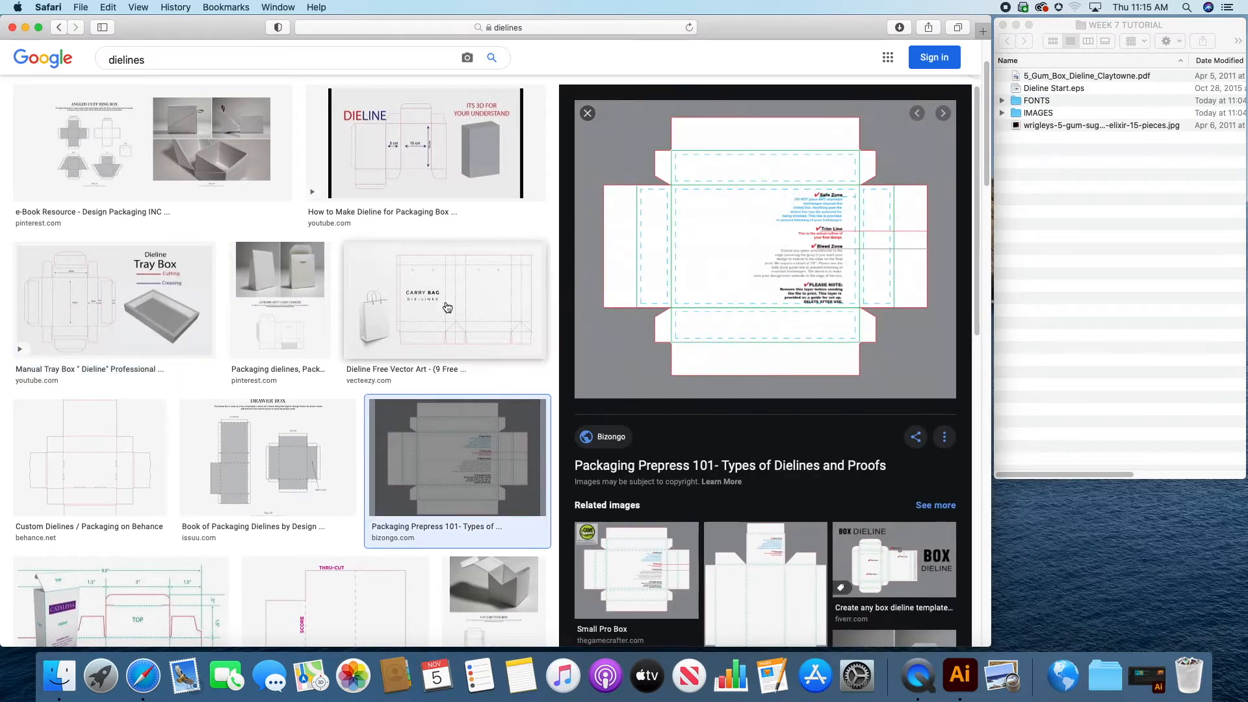
{"action": "left_click", "coordinate": [474, 278]}
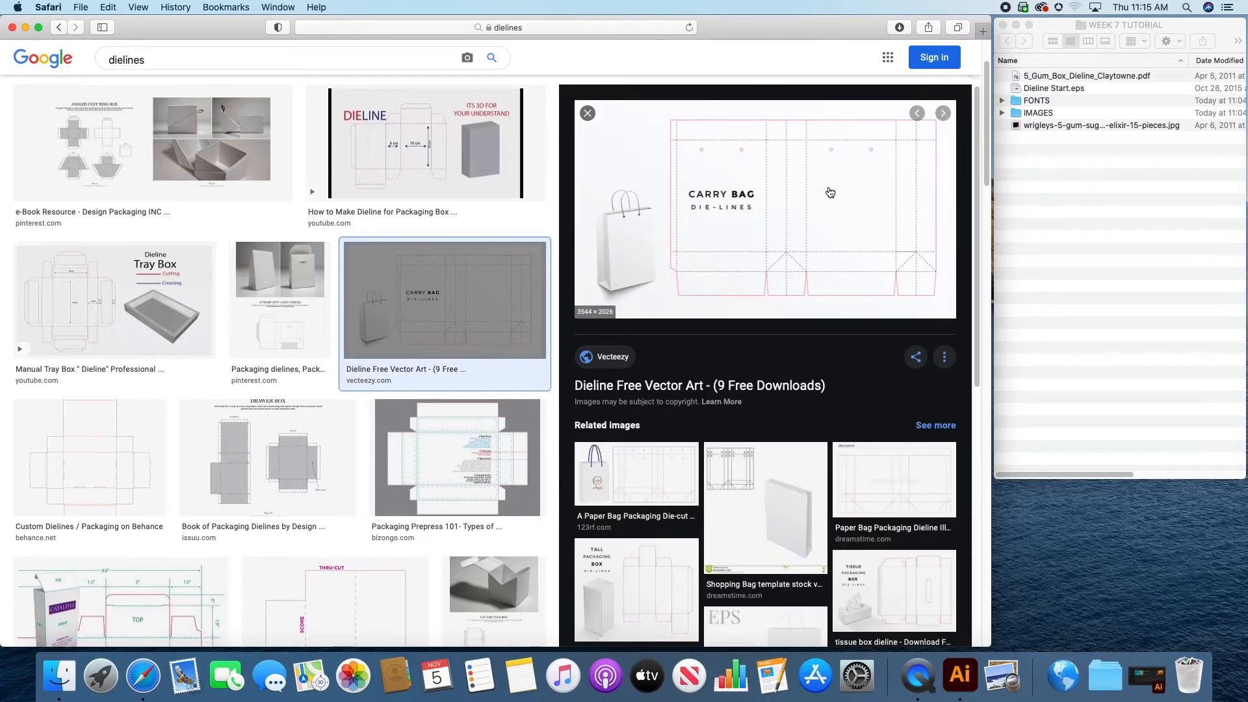
{"action": "left_click", "coordinate": [145, 150]}
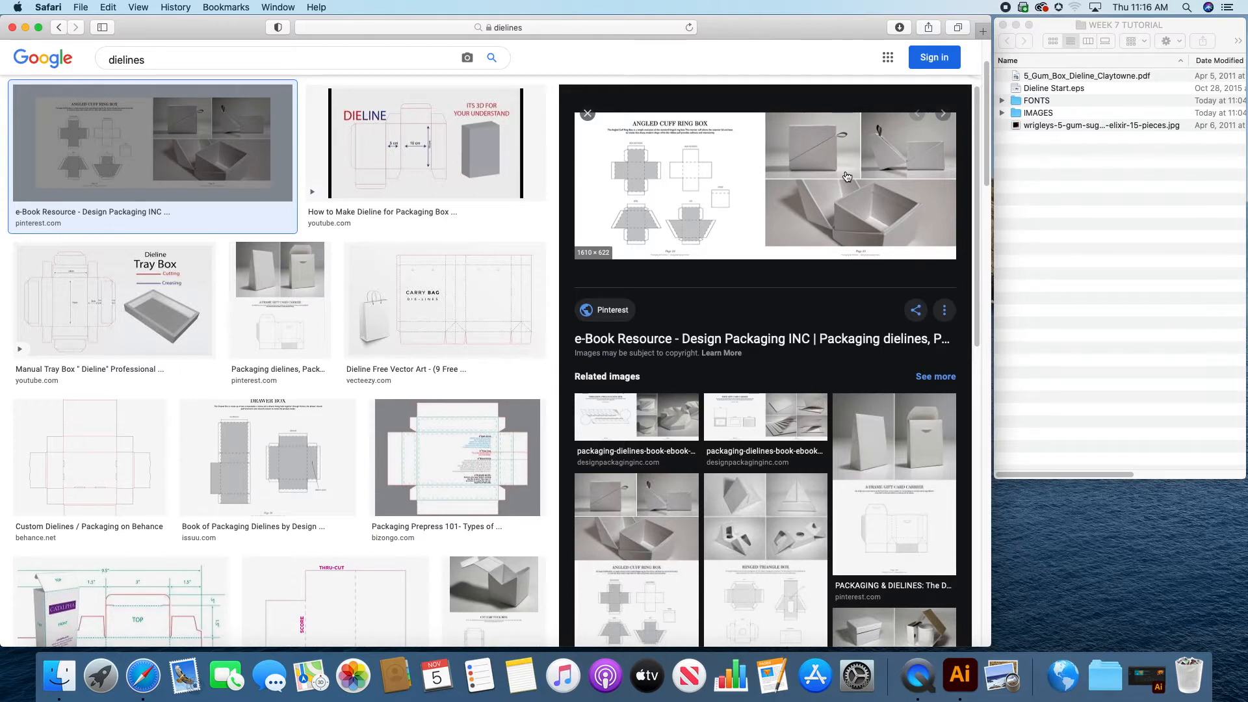
{"action": "left_click", "coordinate": [396, 171]}
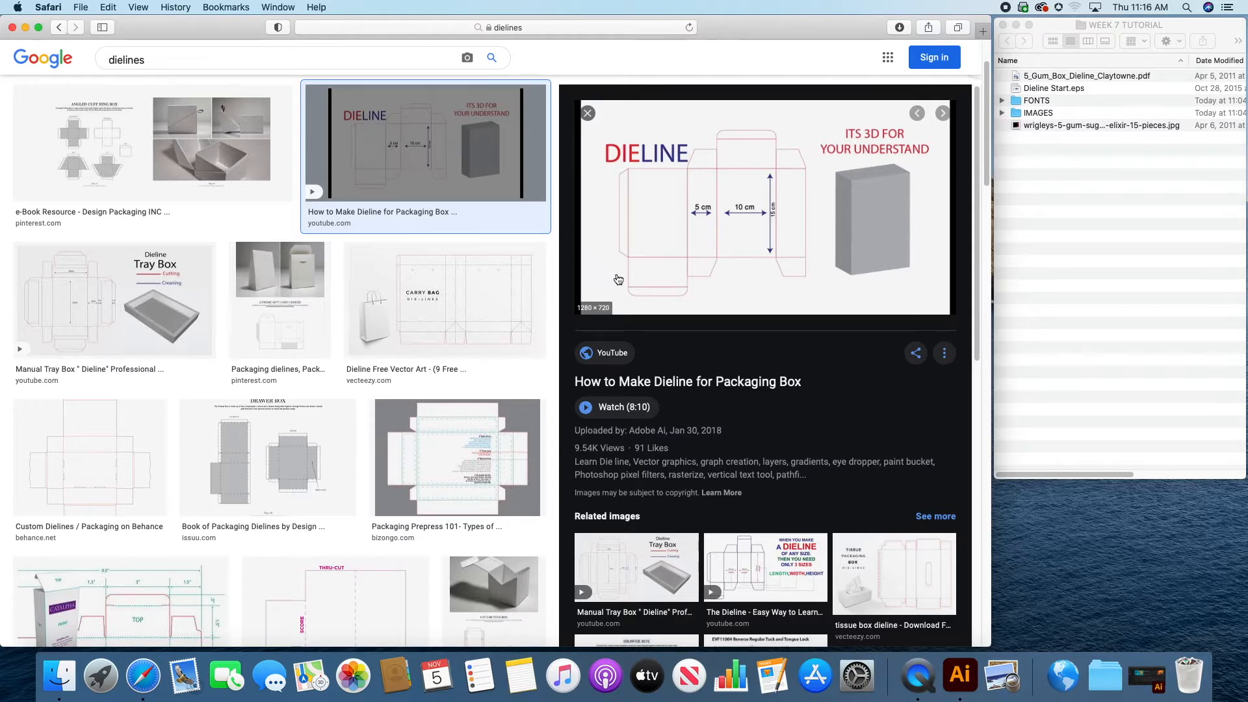
Step: Minimize the browser, switch to the WEEK 7 TUTORIAL folder in Finder and preview the Wrigley's 5 gum box photo
{"action": "left_click", "coordinate": [1035, 211]}
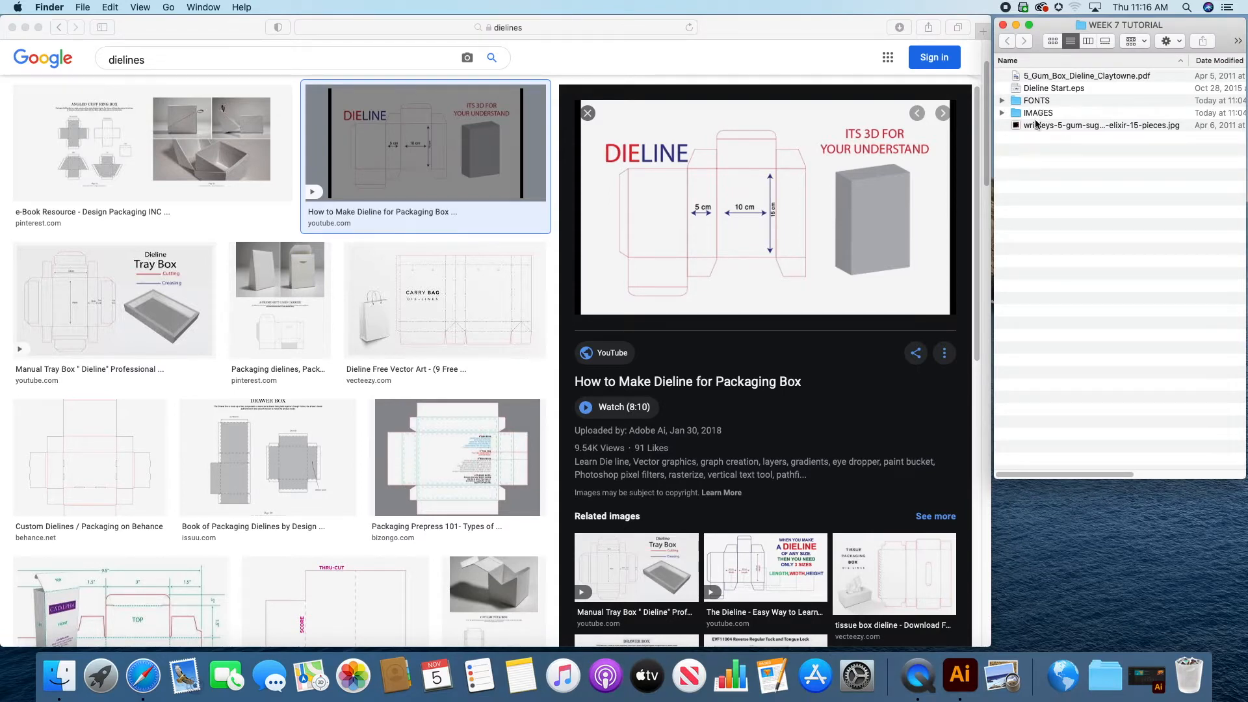
{"action": "left_click", "coordinate": [25, 27]}
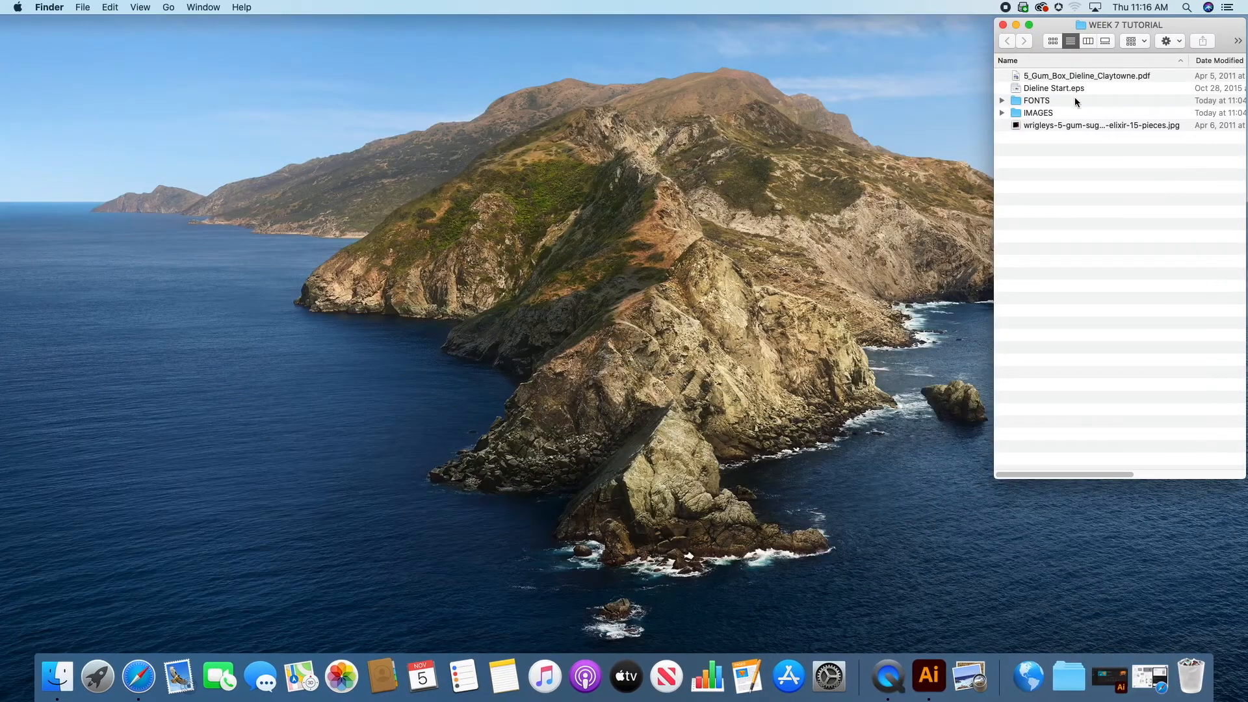
{"action": "left_click", "coordinate": [1070, 126]}
{"action": "key", "text": "space"}
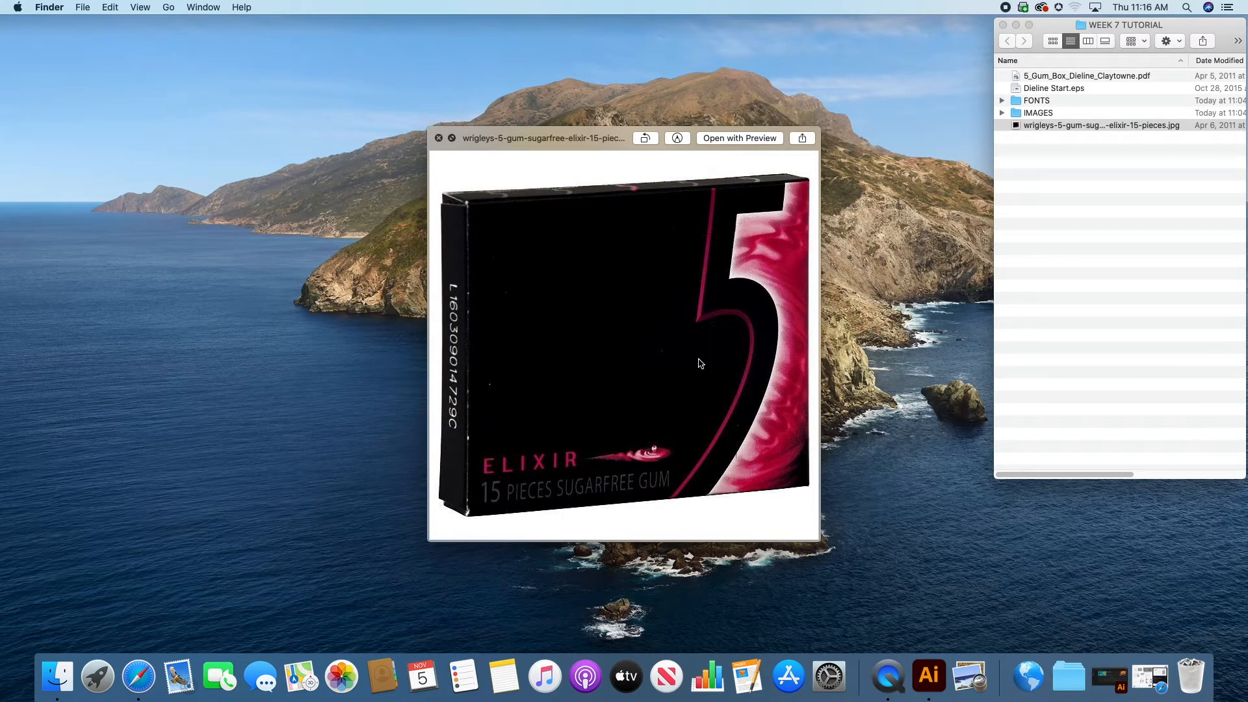
{"action": "key", "text": "space"}
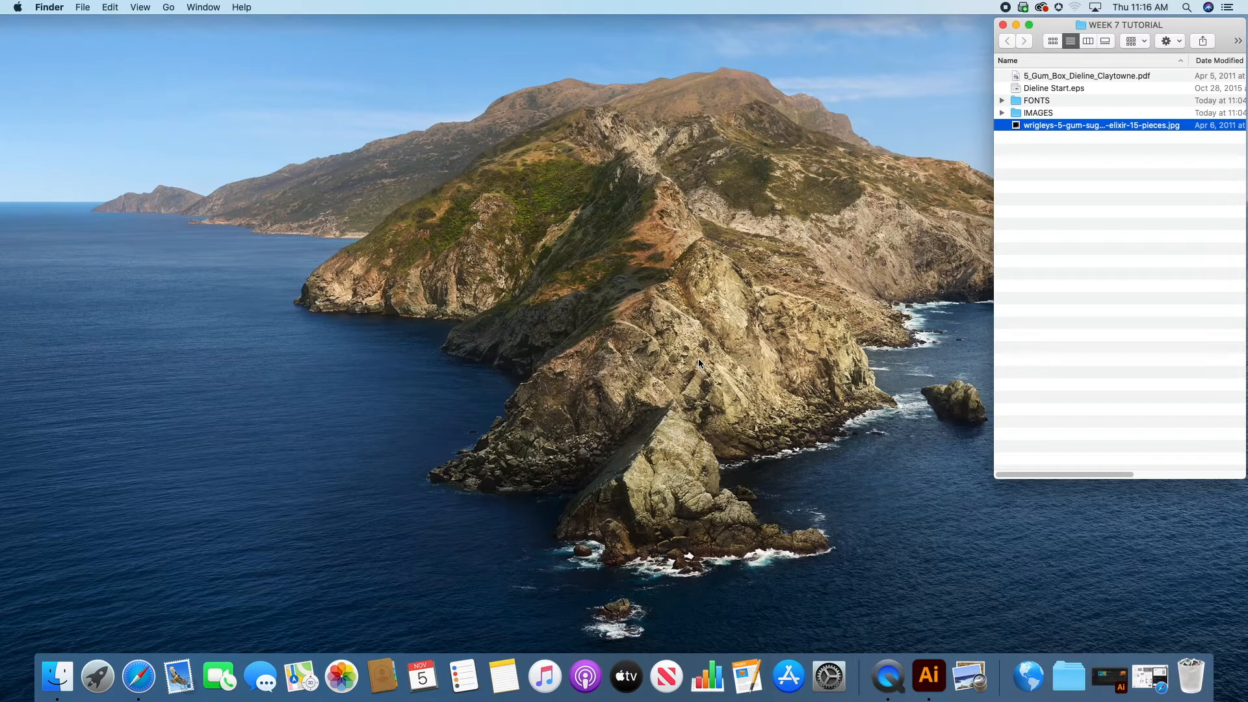
Step: Open all the Helvetica Neue and Peignot font files from the FONTS folder together
{"action": "double_click", "coordinate": [1031, 102]}
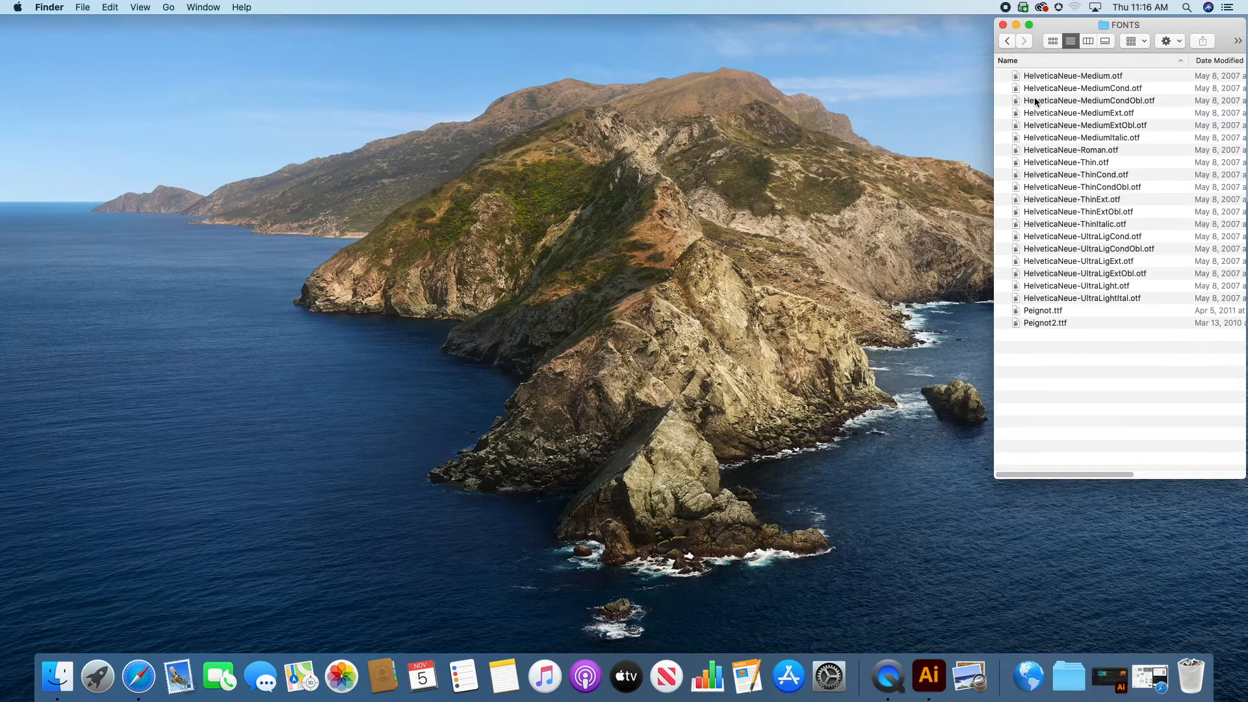
{"action": "left_click", "coordinate": [1053, 79]}
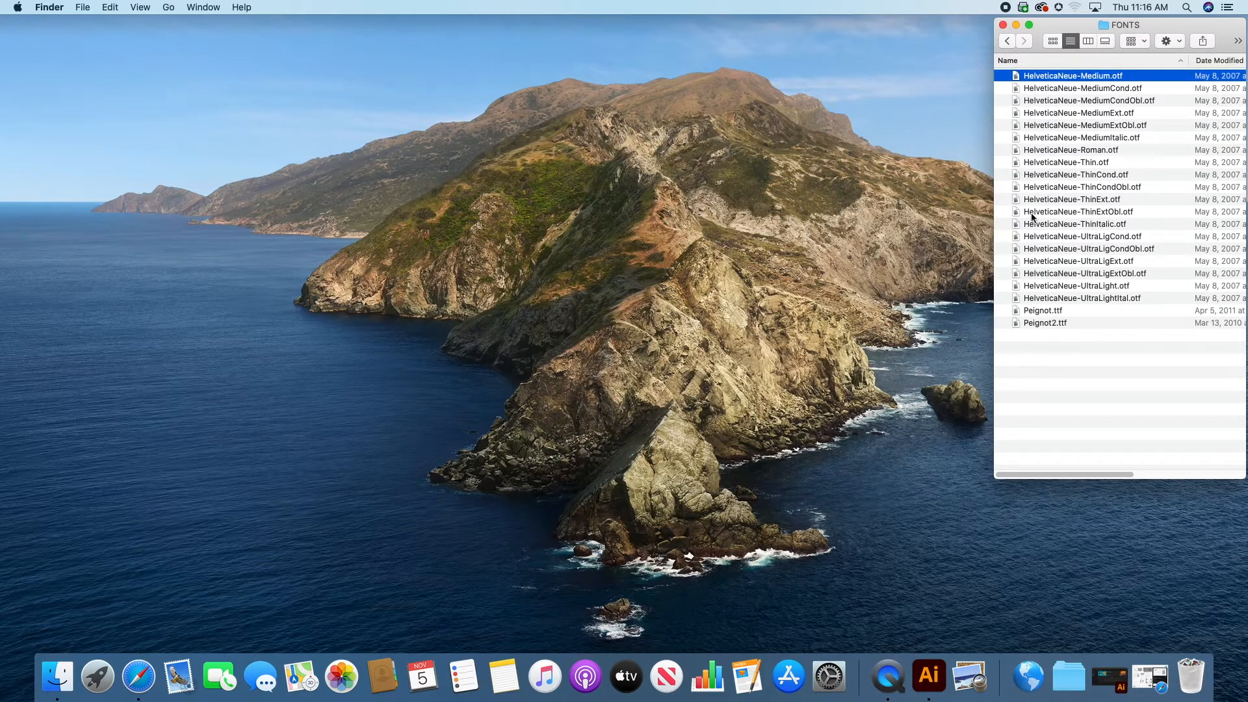
{"action": "left_click", "coordinate": [1035, 321], "text": "shift"}
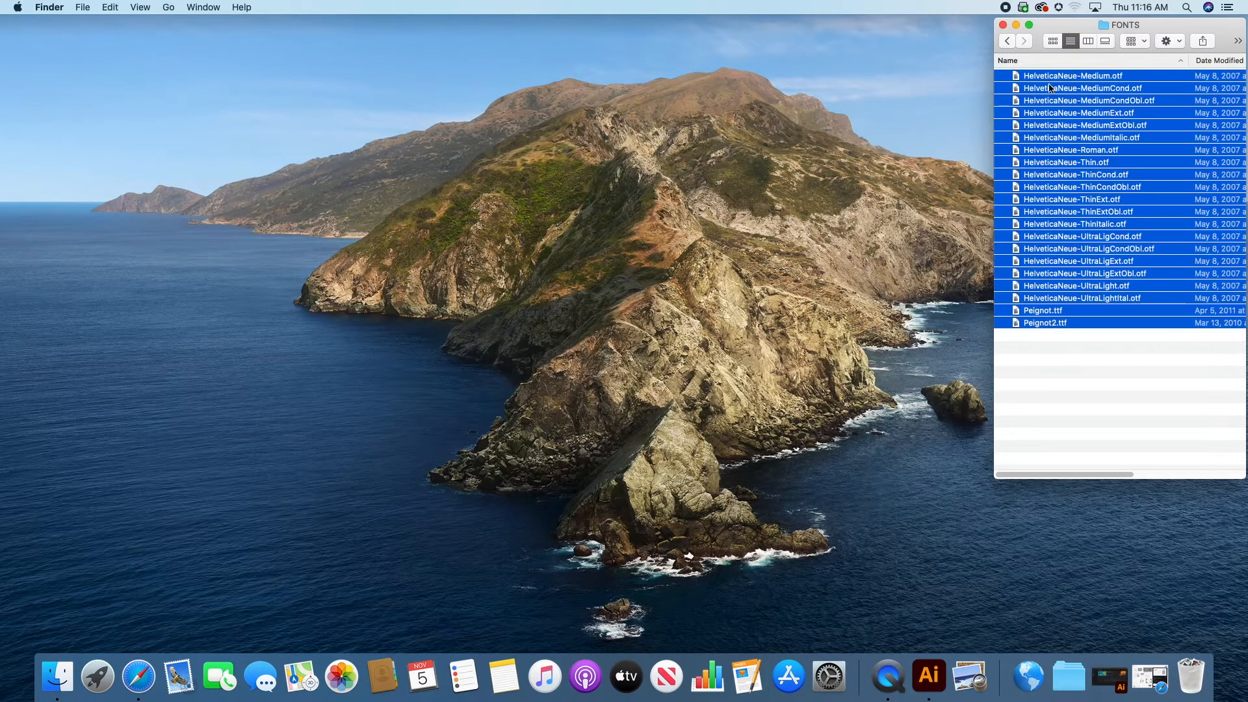
{"action": "double_click", "coordinate": [1040, 150]}
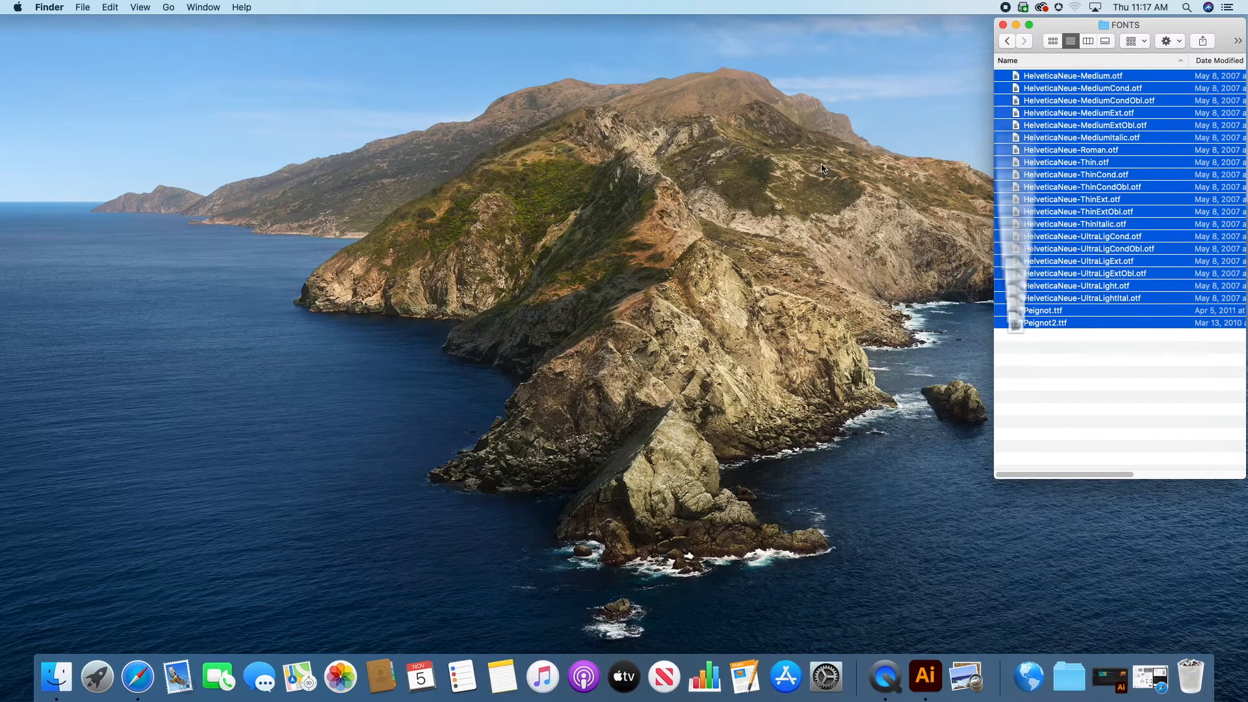
Step: Install the Peignot and Helvetica Neue fonts from their Font Book previews
{"action": "left_click", "coordinate": [257, 414]}
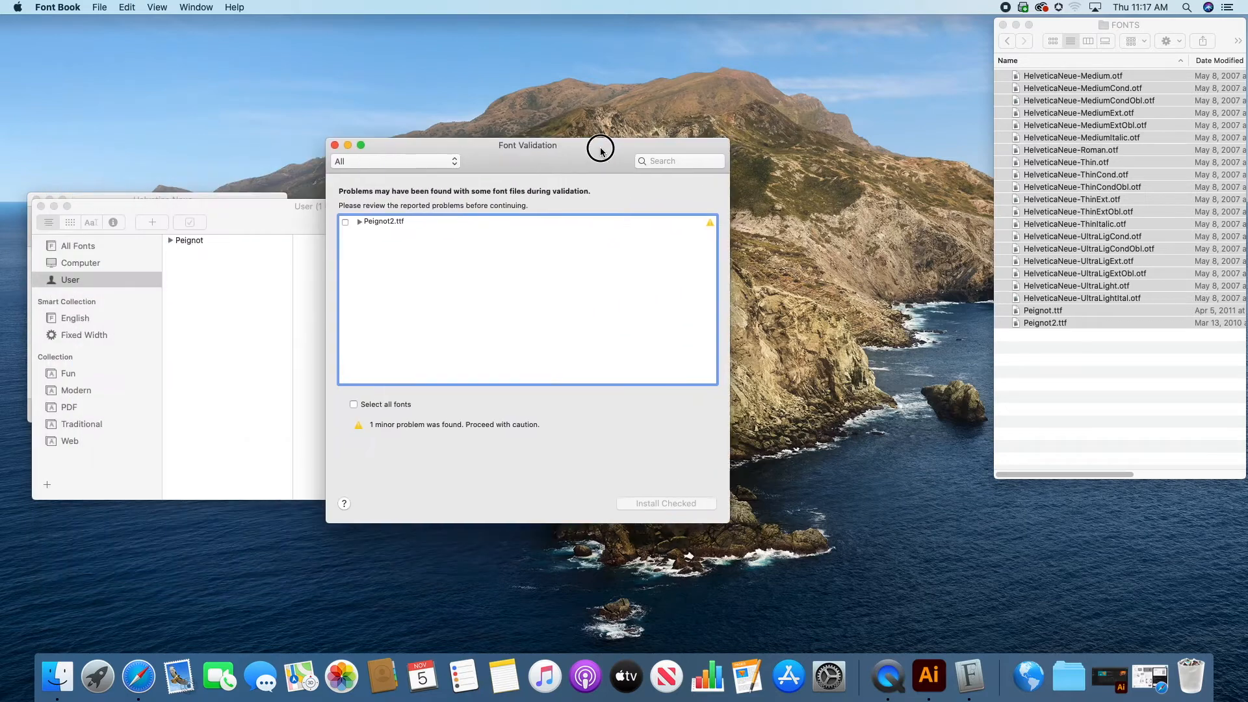
{"action": "left_click", "coordinate": [244, 221]}
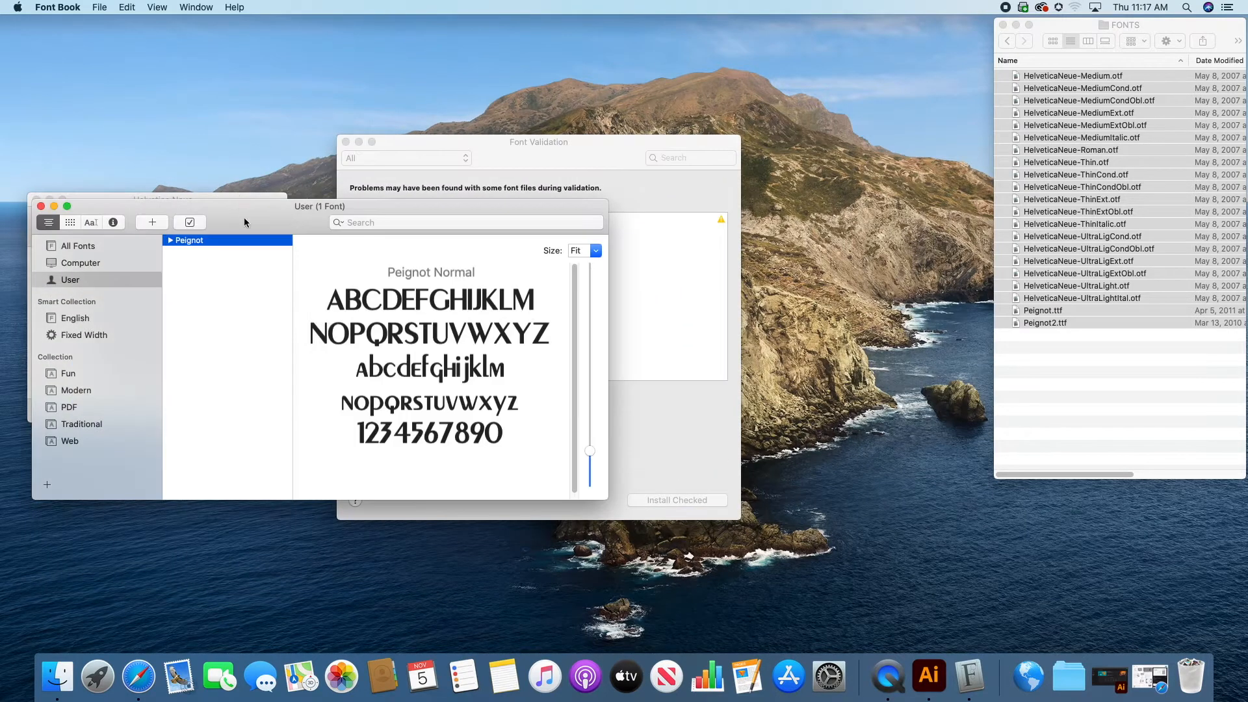
{"action": "left_click", "coordinate": [230, 193]}
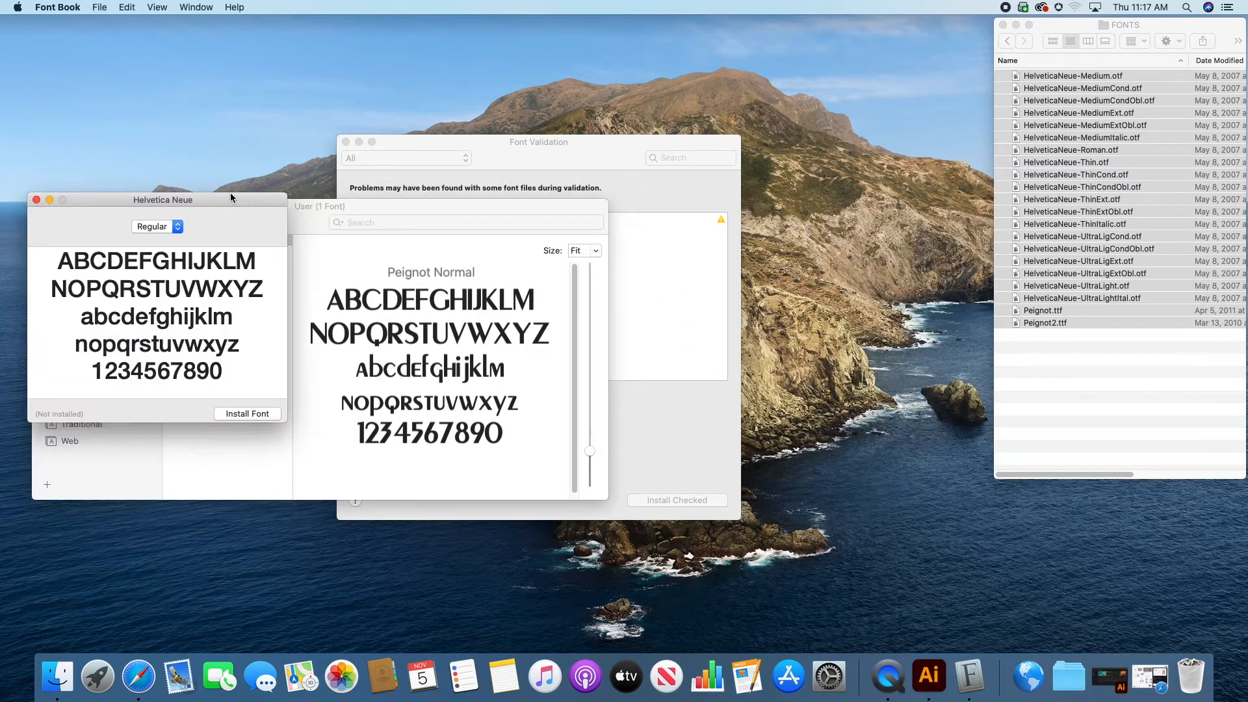
{"action": "left_click", "coordinate": [256, 415]}
{"action": "left_click", "coordinate": [596, 148]}
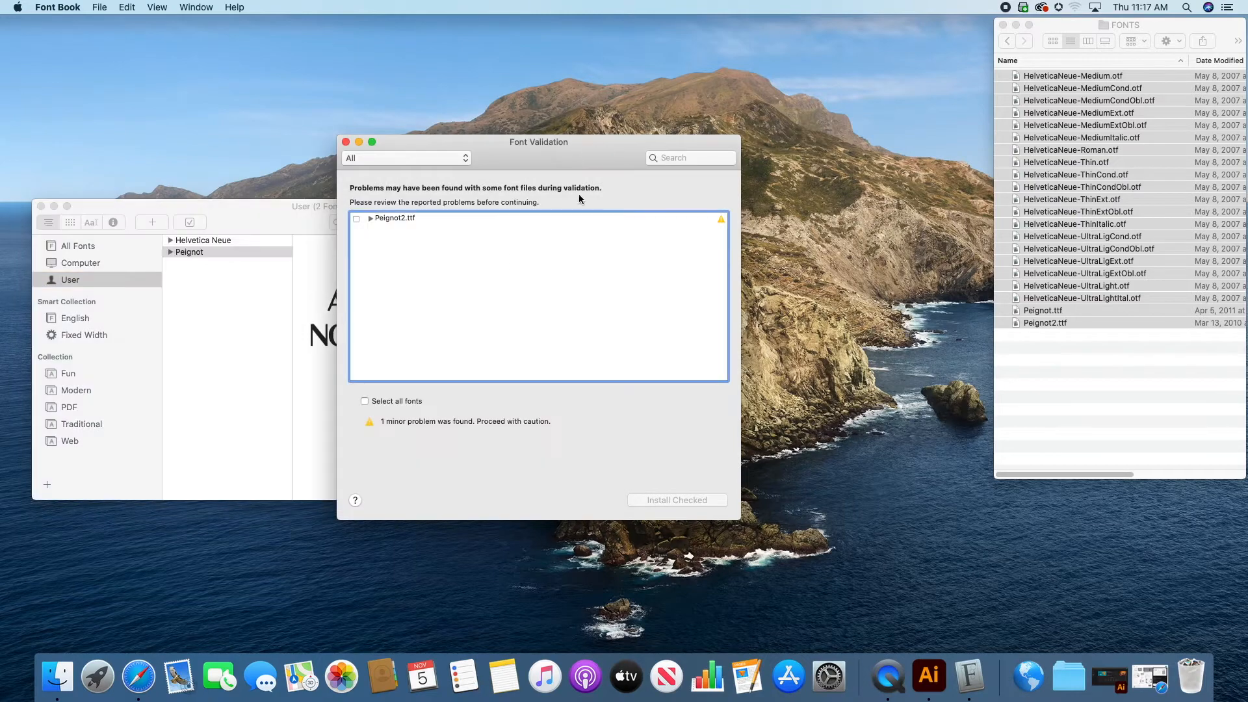
Step: Install the flagged Peignot2.ttf font through Font Validation and close the font library window
{"action": "left_click_drag", "start_coordinate": [578, 149], "coordinate": [693, 138]}
{"action": "left_click", "coordinate": [471, 208]}
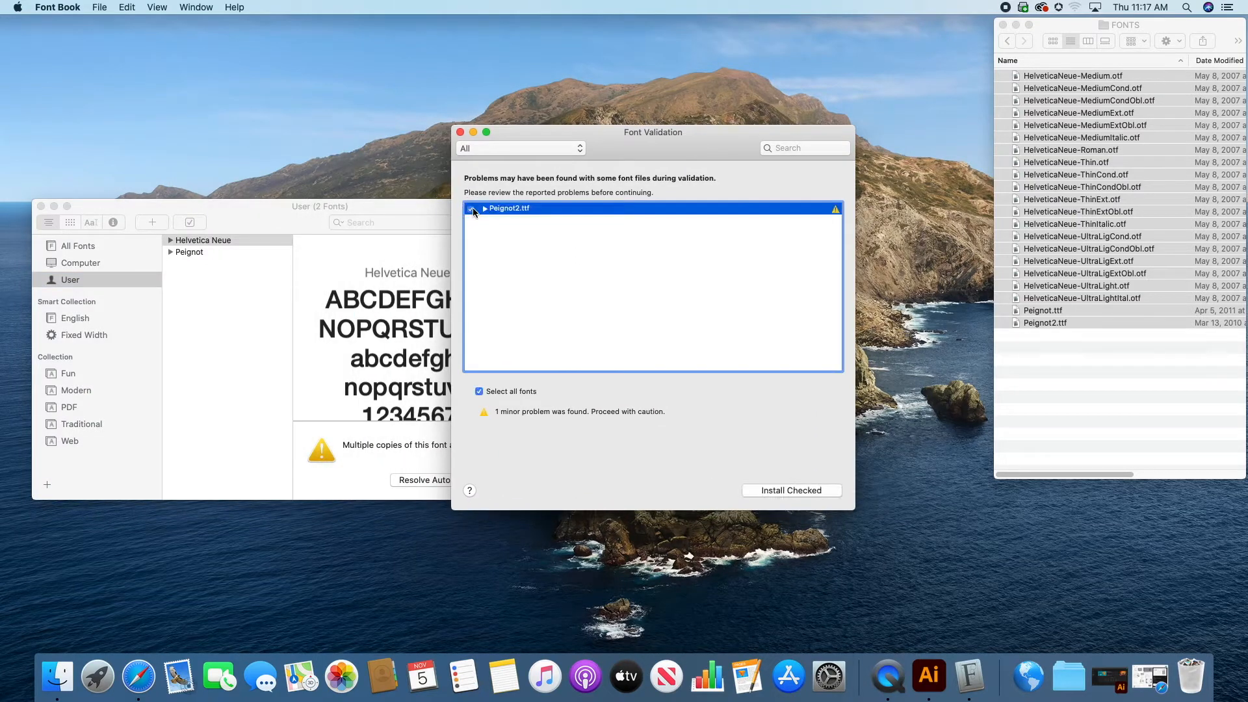
{"action": "left_click", "coordinate": [792, 490]}
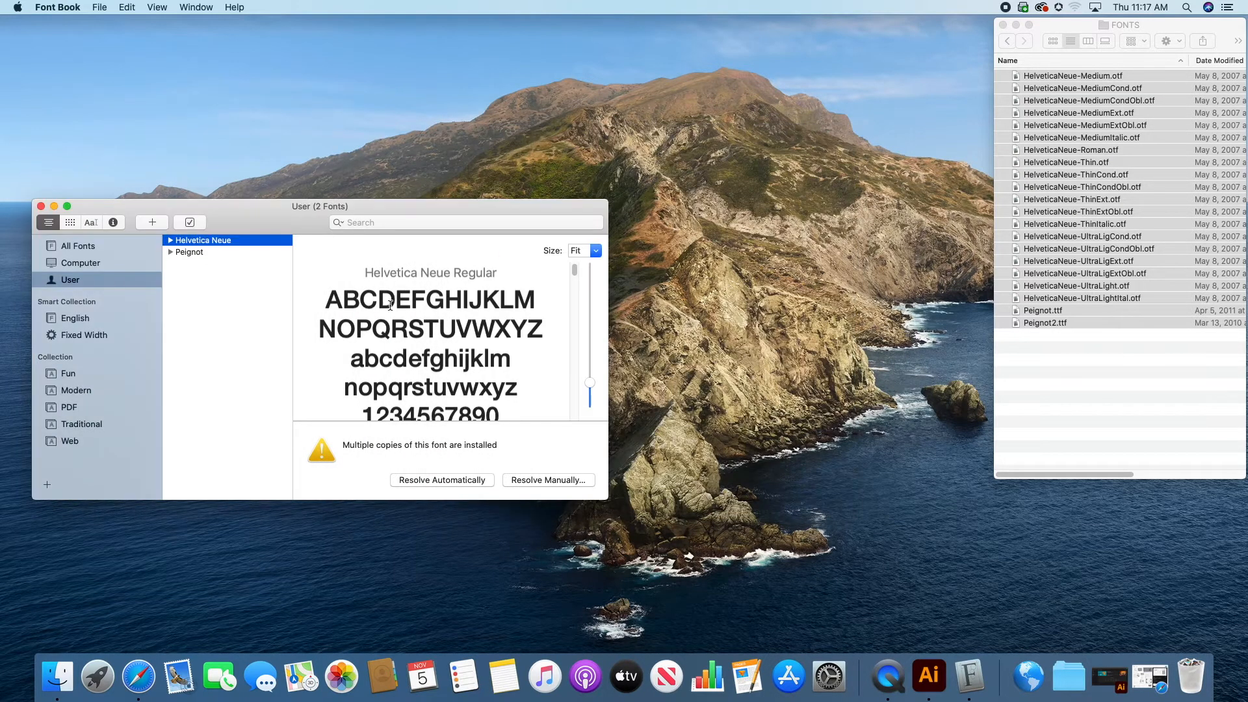
{"action": "left_click", "coordinate": [41, 206]}
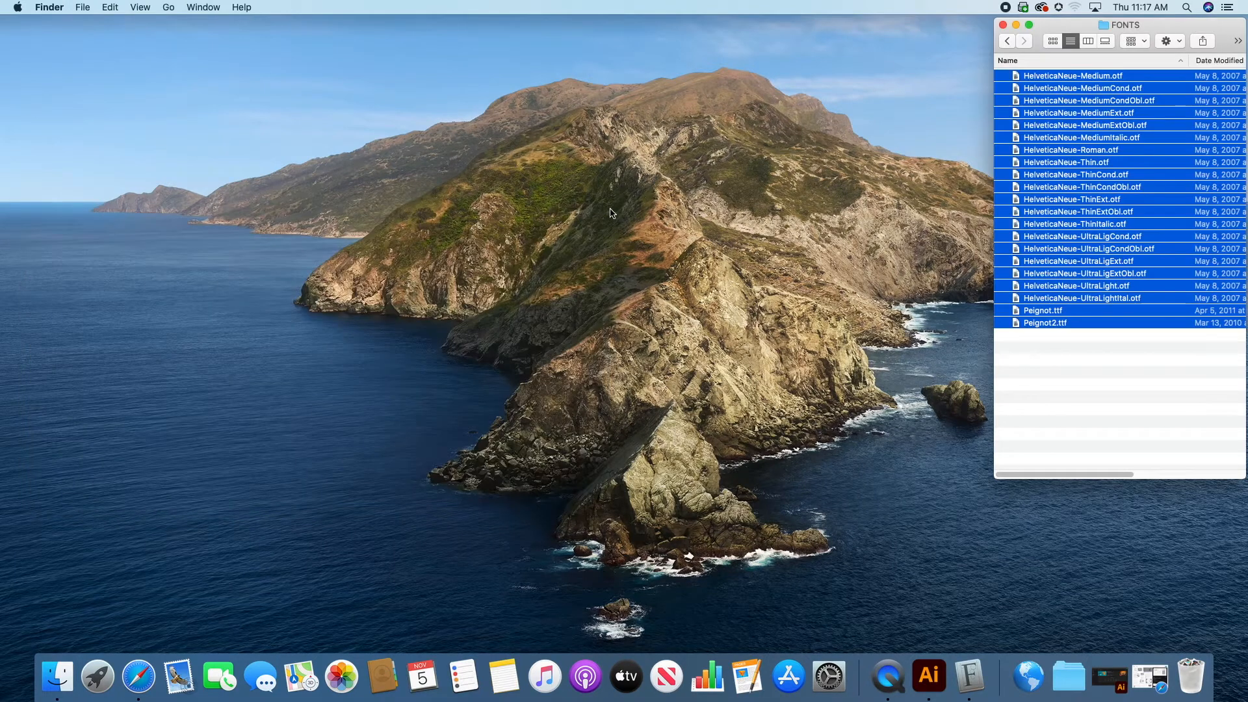
Step: Return to the WEEK 7 TUTORIAL folder and open Dieline Start.eps in Illustrator, dismissing the welcome tour
{"action": "left_click", "coordinate": [1115, 325]}
{"action": "left_click", "coordinate": [1006, 41]}
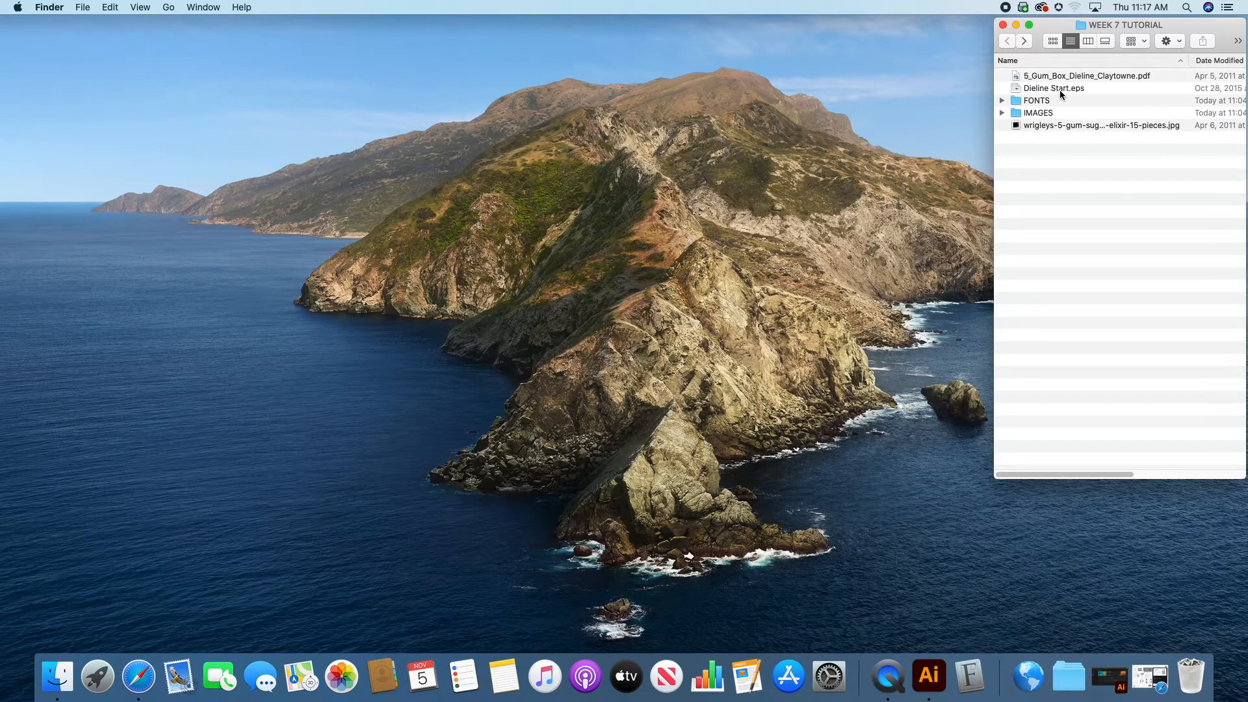
{"action": "left_click", "coordinate": [1061, 91]}
{"action": "left_click_drag", "start_coordinate": [1061, 91], "coordinate": [933, 684]}
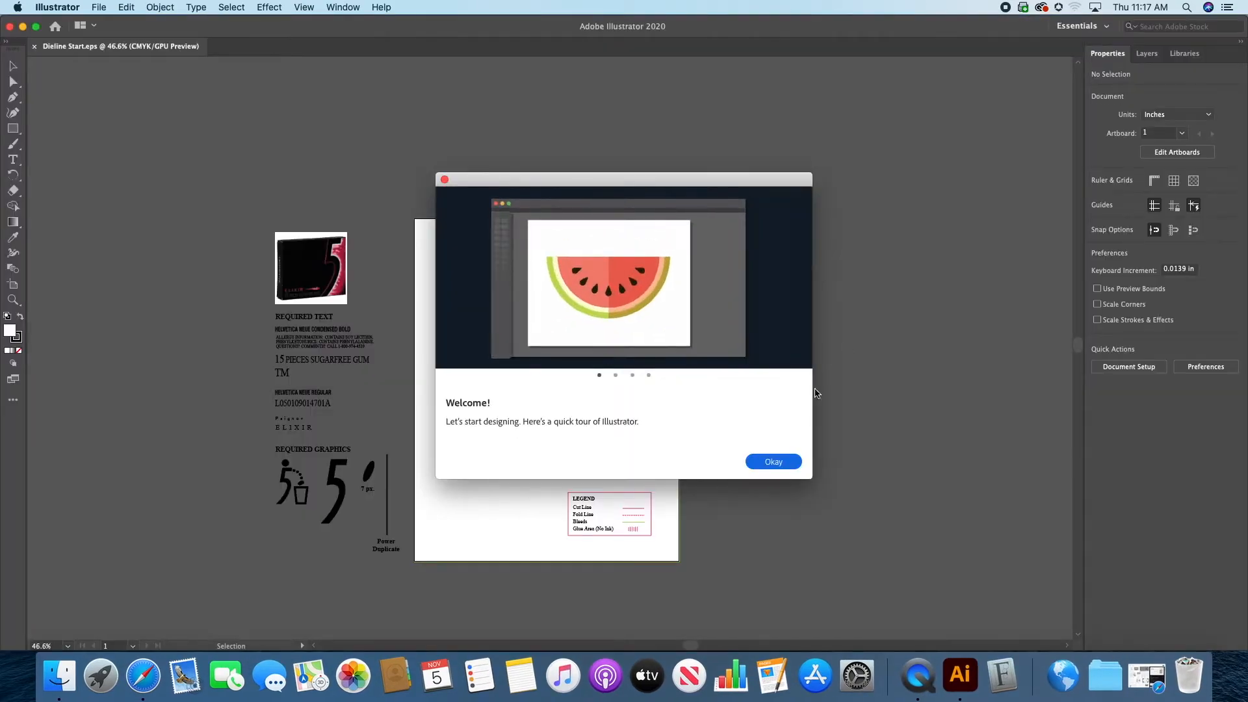
{"action": "left_click", "coordinate": [777, 464]}
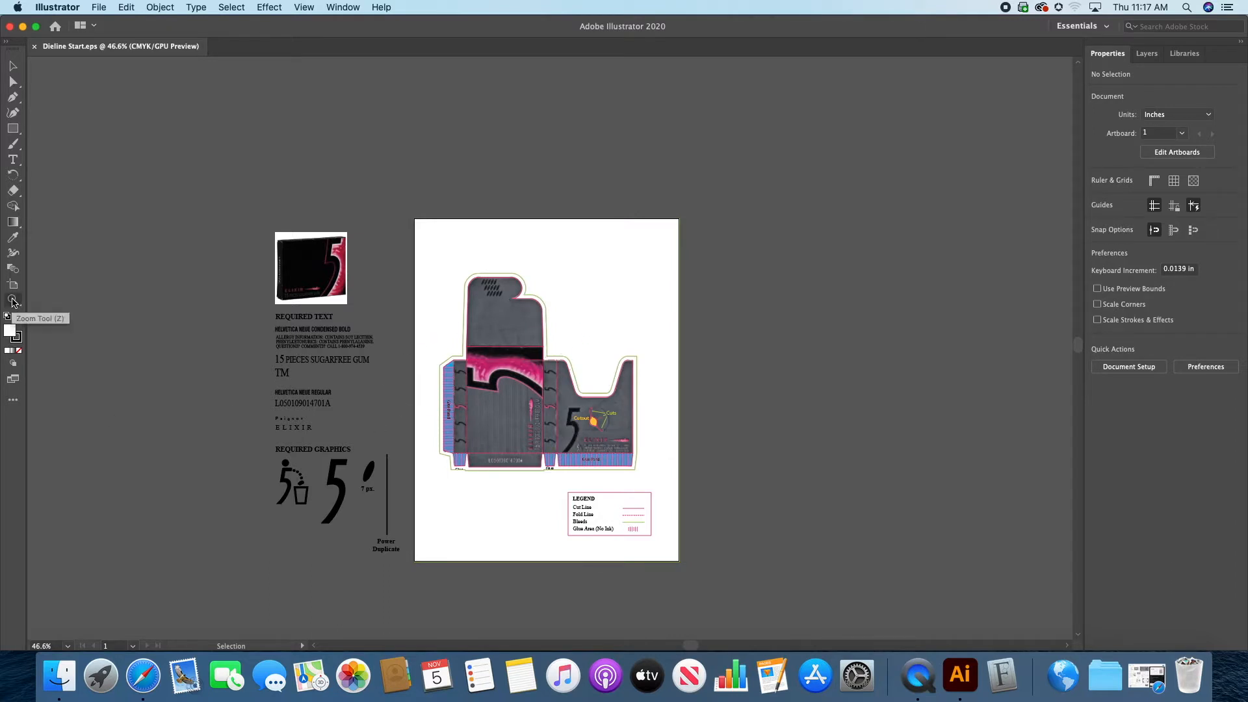
{"action": "key", "text": "super+0"}
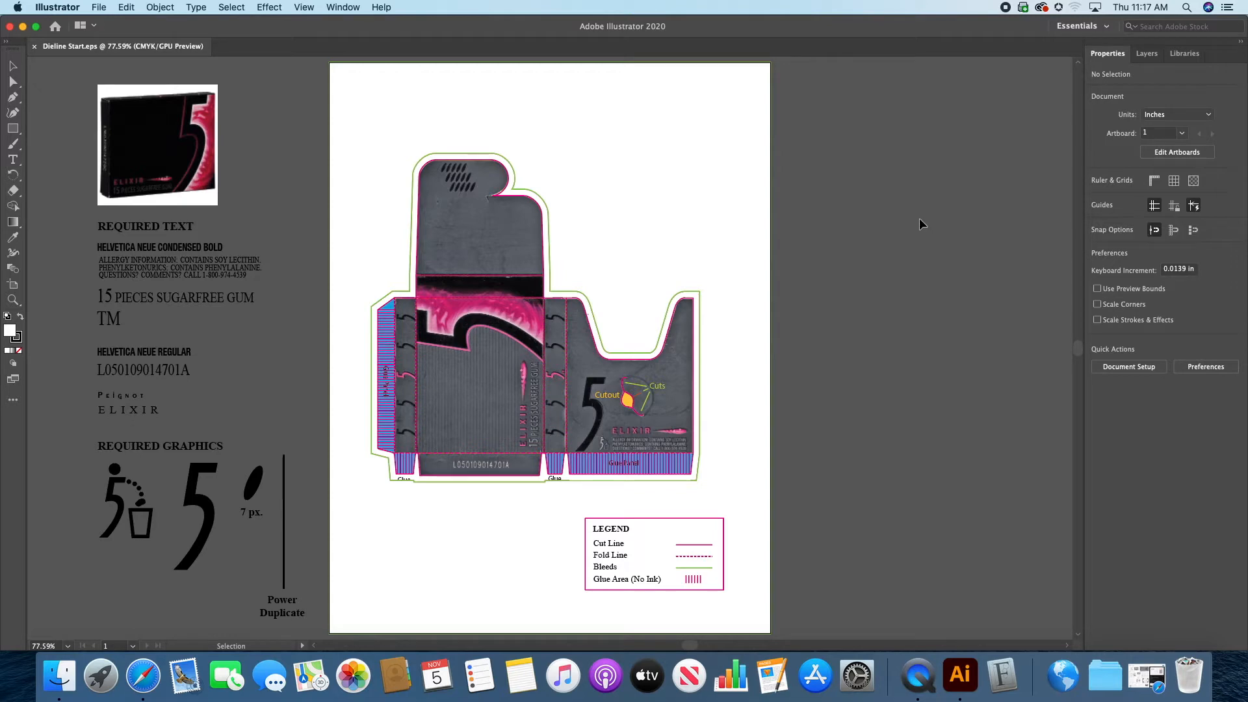
Step: Show the document's layers and hide the Original layer to examine the bare dieline and its legend
{"action": "left_click", "coordinate": [1147, 55]}
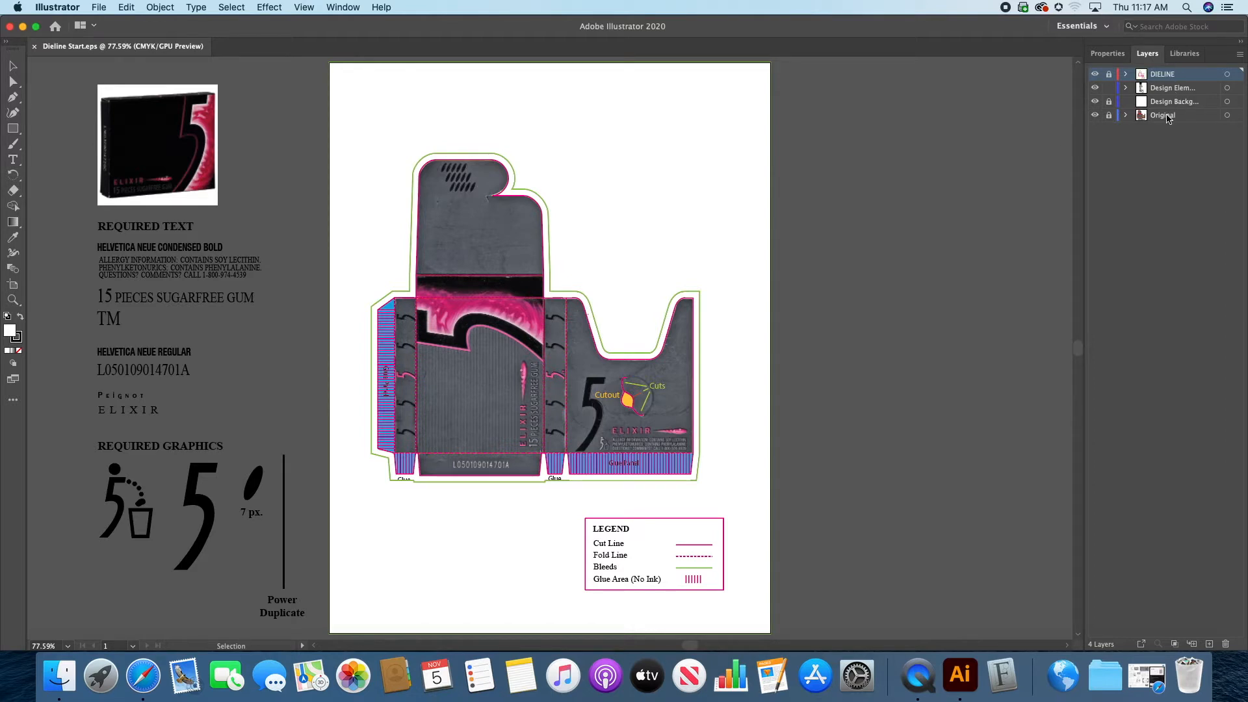
{"action": "left_click", "coordinate": [1095, 115]}
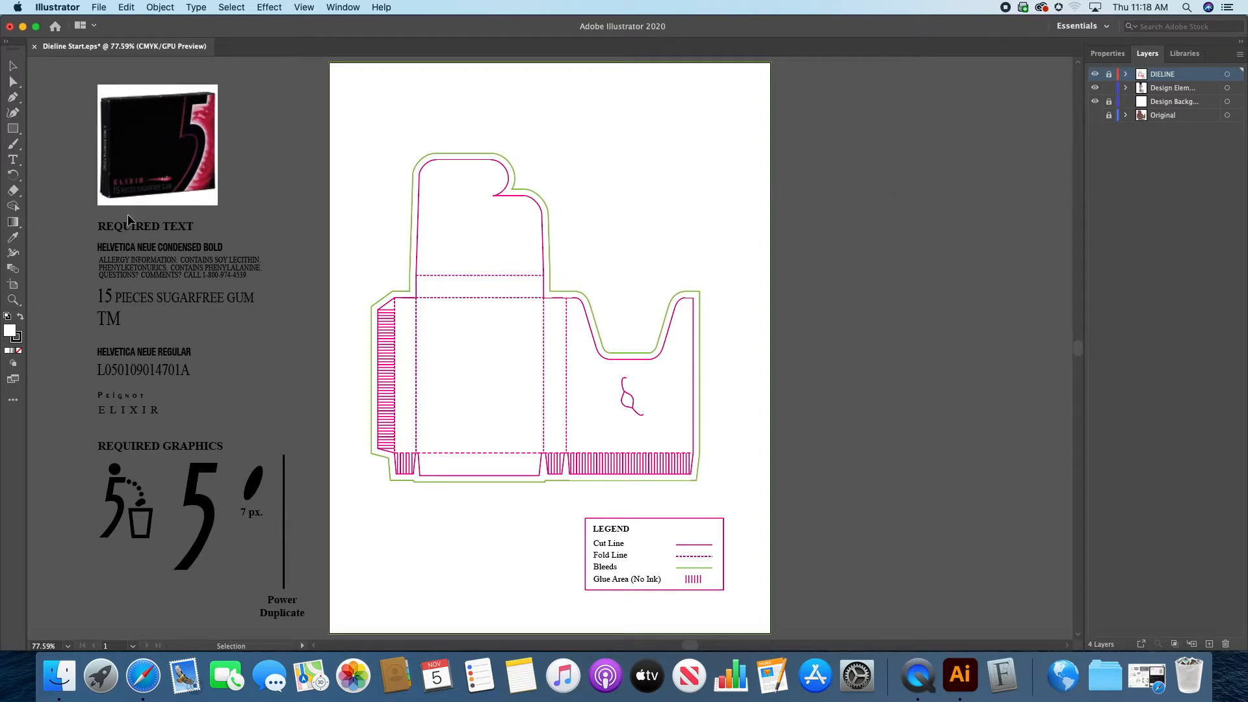
{"action": "left_click", "coordinate": [12, 299]}
{"action": "left_click", "coordinate": [576, 314]}
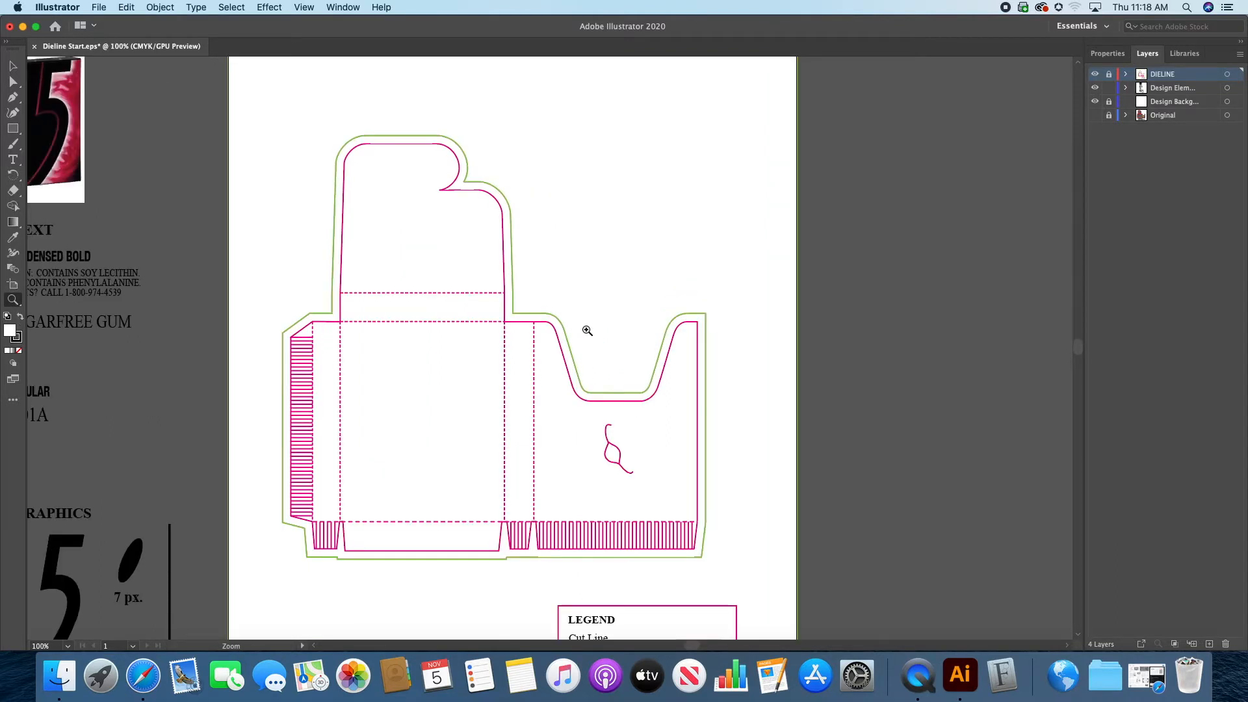
{"action": "left_click_drag", "start_coordinate": [555, 345], "coordinate": [642, 283]}
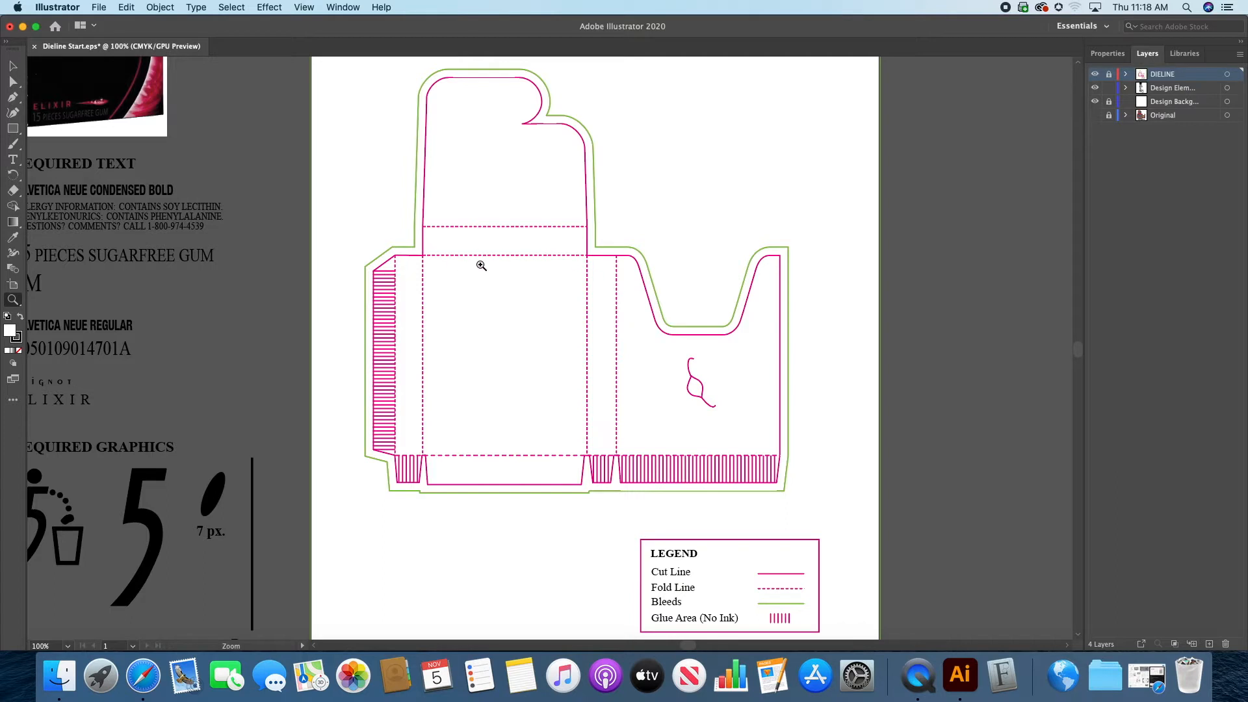
Step: Compare the dieline with the artwork by toggling the Original layer, then hiding and reshowing all layers below DIELINE
{"action": "left_click", "coordinate": [1095, 115]}
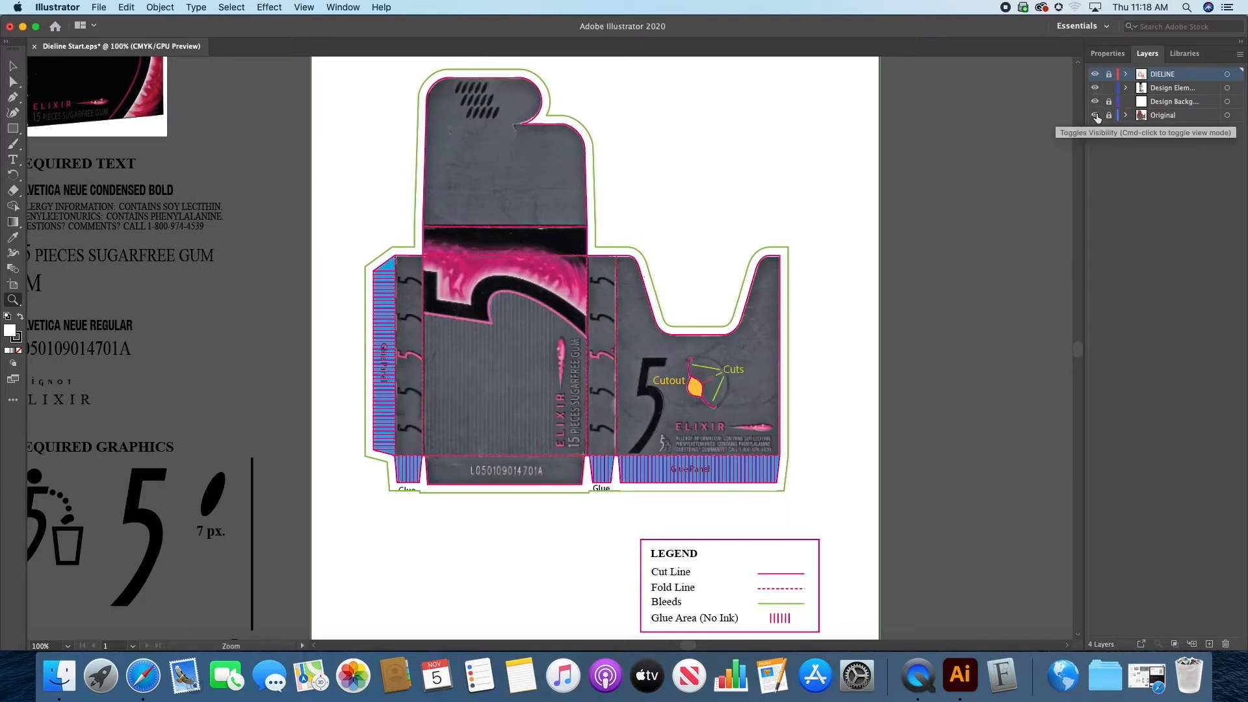
{"action": "left_click", "coordinate": [1096, 116]}
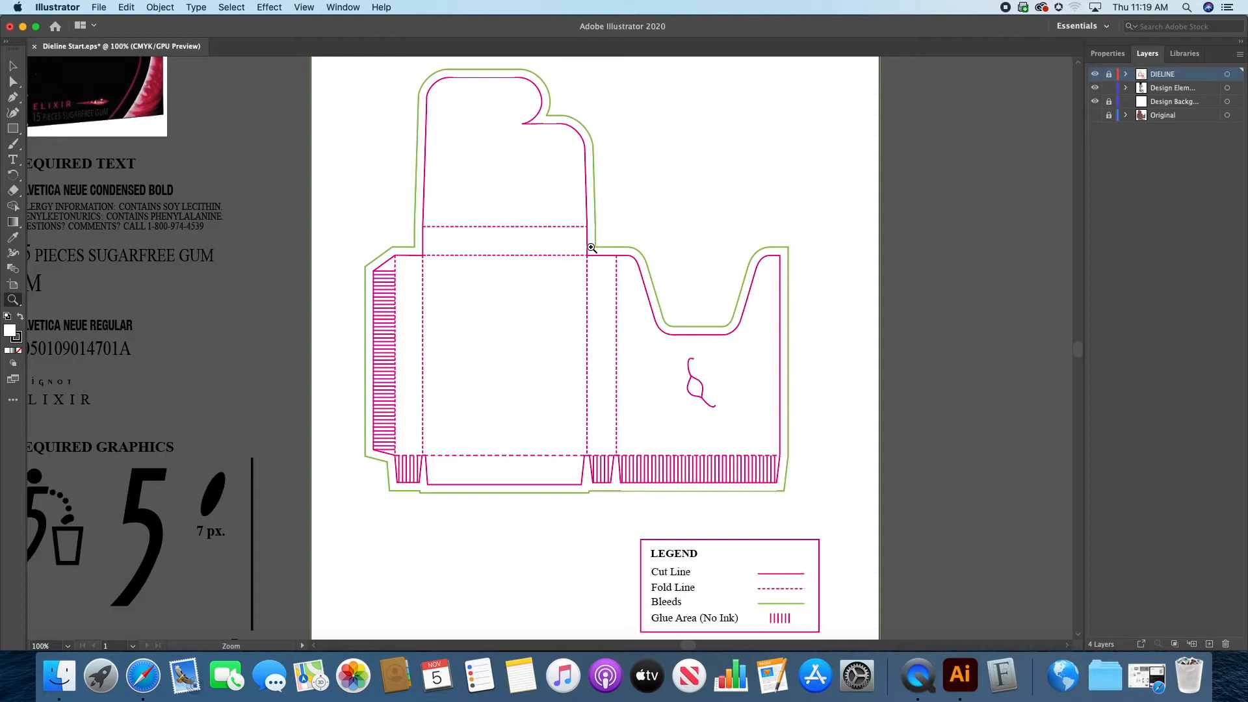
{"action": "left_click", "coordinate": [1095, 116]}
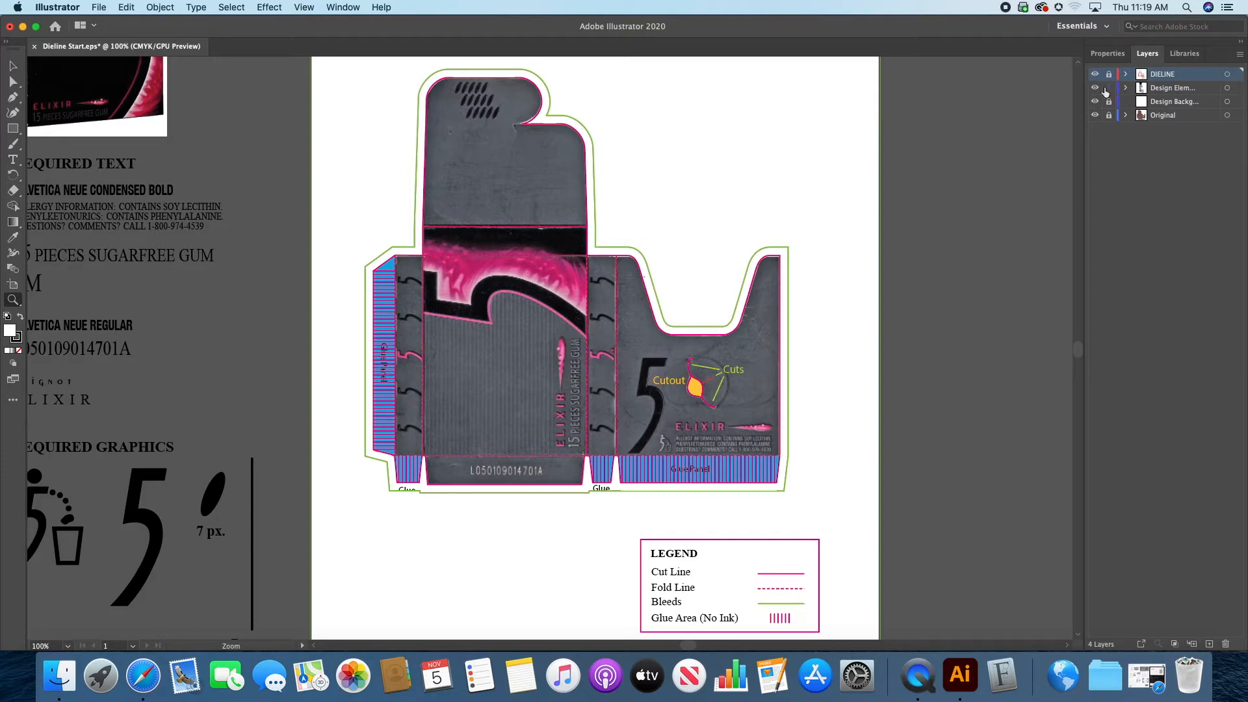
{"action": "left_click_drag", "start_coordinate": [1095, 88], "coordinate": [1094, 113]}
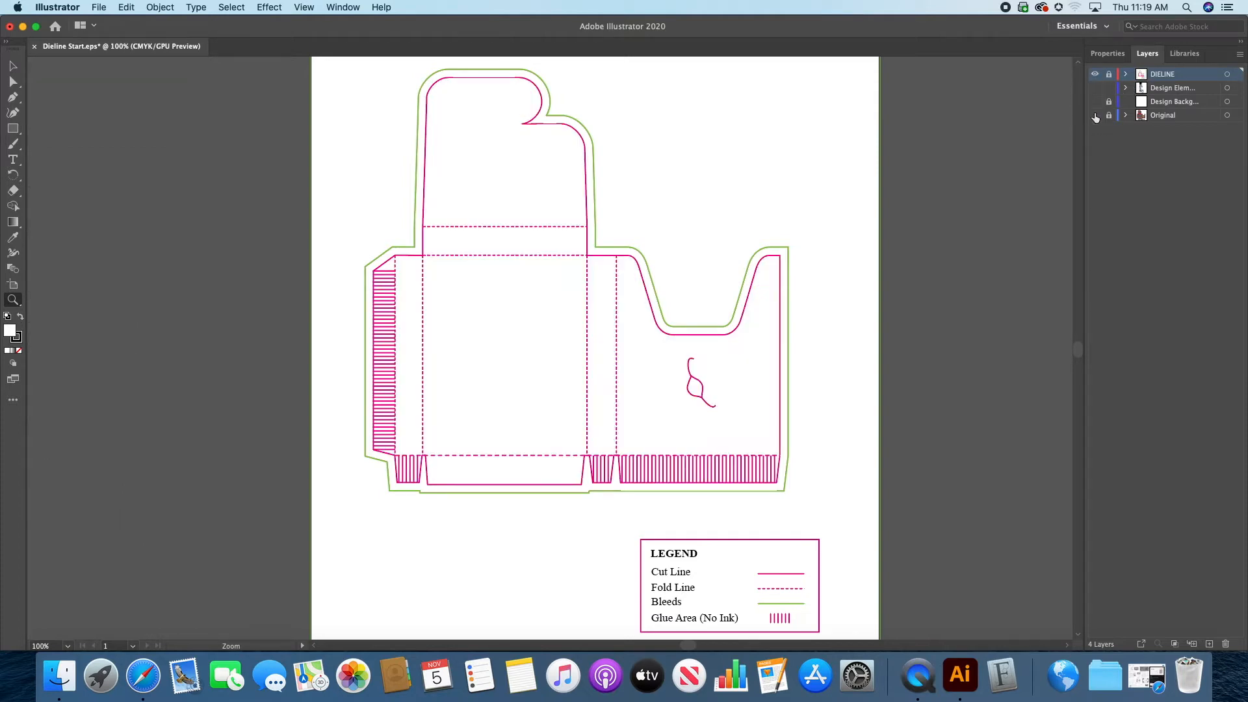
{"action": "left_click_drag", "start_coordinate": [1095, 115], "coordinate": [1094, 87]}
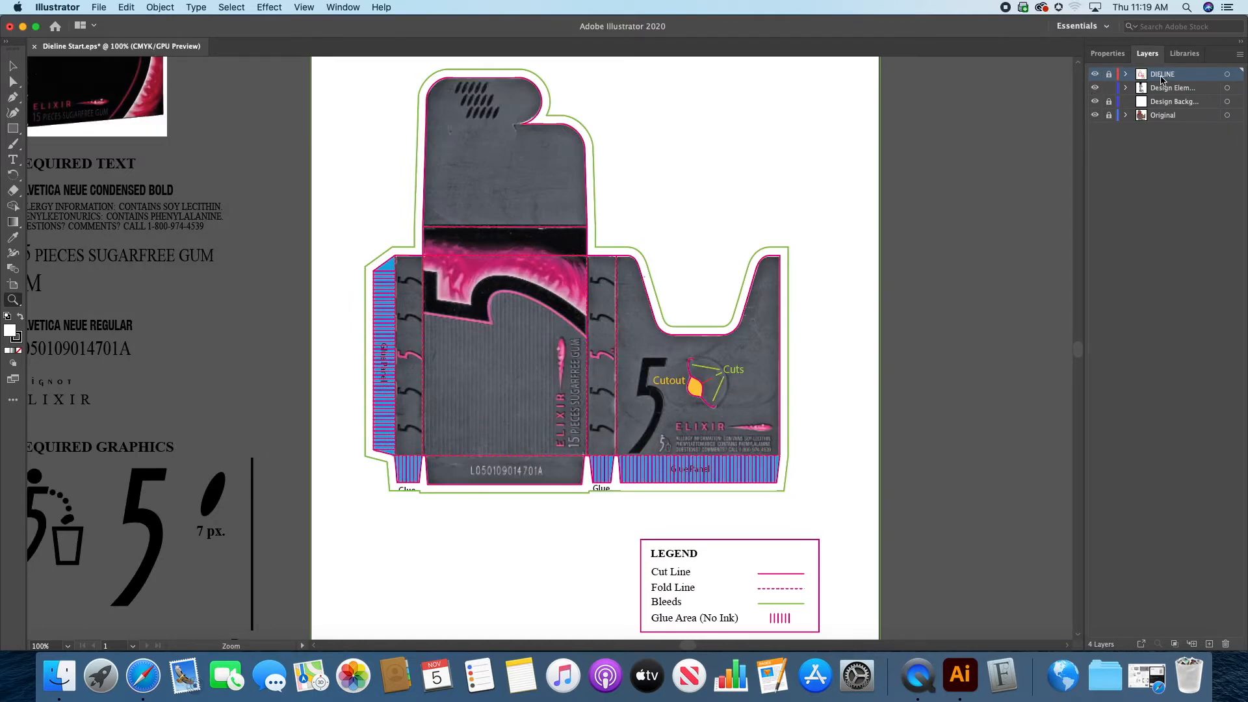
Step: Make the Design Elements layer active and check the visibility and lock of the design layers, leaving Design Background locked
{"action": "left_click", "coordinate": [1151, 91]}
{"action": "left_click", "coordinate": [1094, 89]}
{"action": "left_click", "coordinate": [1094, 89]}
{"action": "left_click_drag", "start_coordinate": [306, 309], "coordinate": [334, 327]}
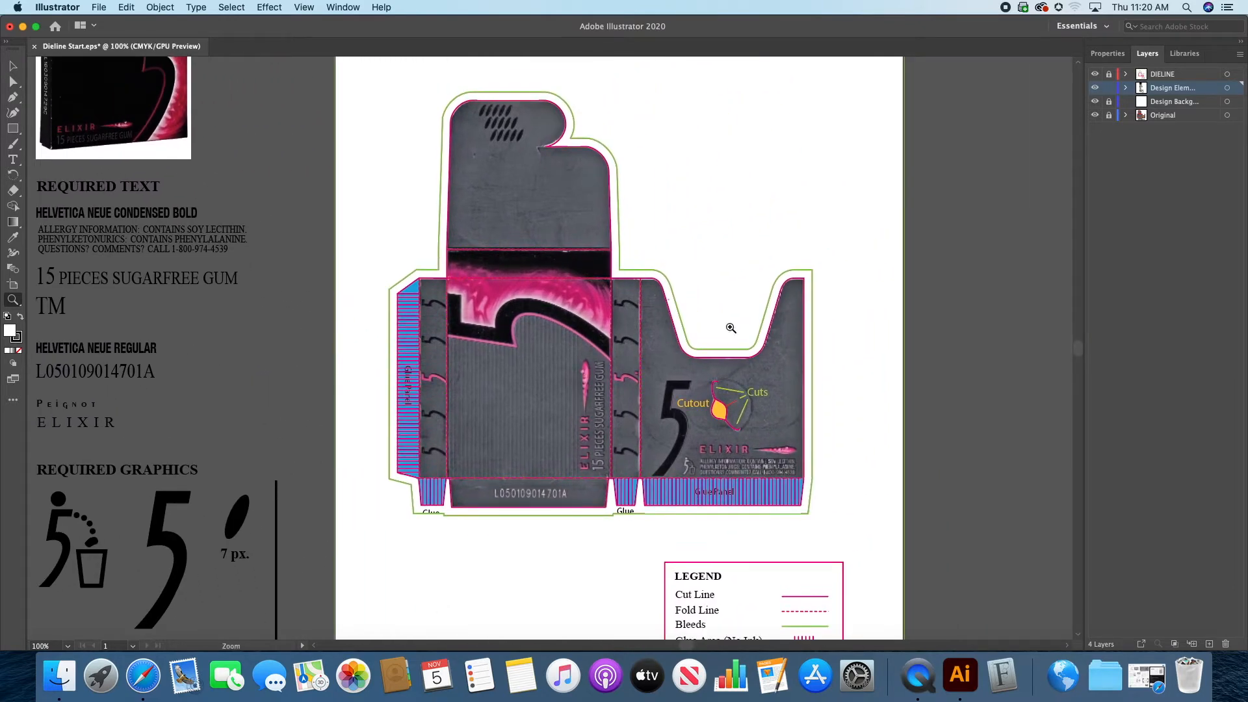
{"action": "left_click", "coordinate": [1095, 102]}
{"action": "left_click", "coordinate": [1109, 103]}
Step: Move the gum box photo from beside the artboard onto the dieline's top flap, undoing the first placement
{"action": "left_click", "coordinate": [11, 65]}
{"action": "left_click_drag", "start_coordinate": [179, 117], "coordinate": [545, 328]}
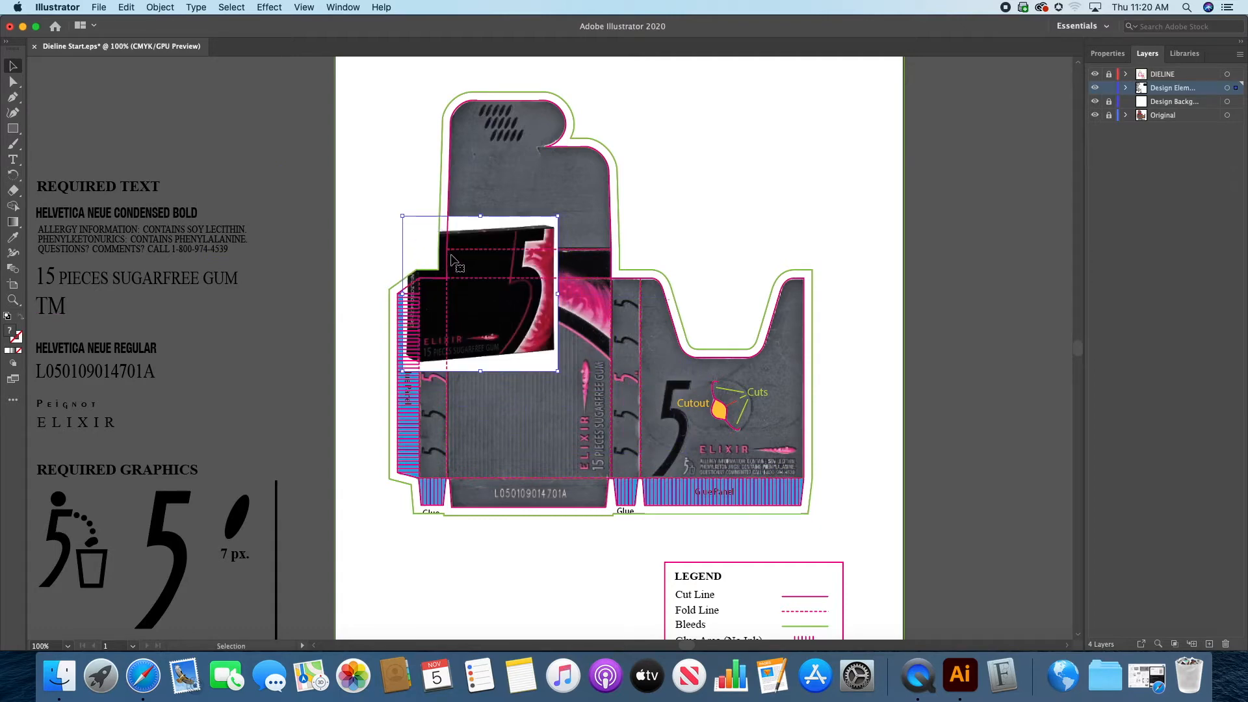
{"action": "key", "text": "super+z"}
{"action": "left_click_drag", "start_coordinate": [188, 117], "coordinate": [608, 241]}
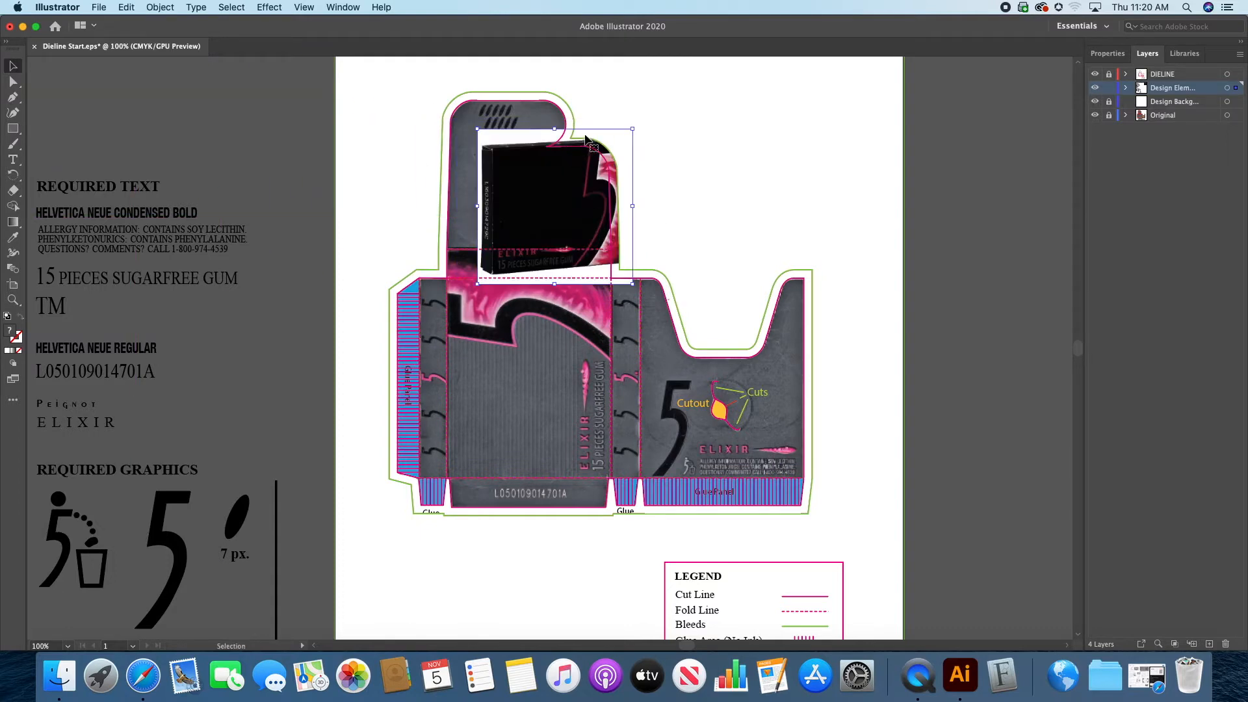
Step: Undo the gum box photo's move onto the flap and clear the selection
{"action": "key", "text": "super+z"}
{"action": "left_click", "coordinate": [323, 123]}
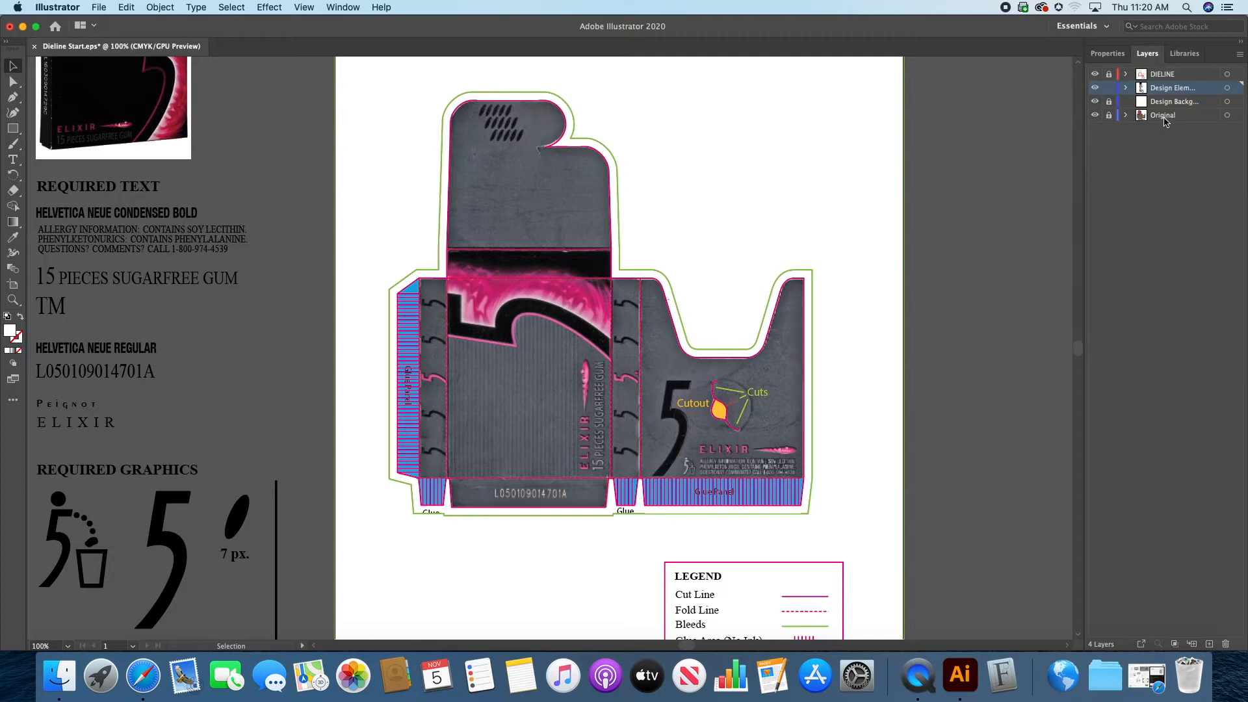
Step: Compare the bare dieline with the Original artwork by toggling that layer, and widen the layer list to fit the full names
{"action": "left_click", "coordinate": [1094, 115]}
{"action": "left_click", "coordinate": [1094, 115]}
{"action": "left_click", "coordinate": [1094, 115]}
{"action": "left_click", "coordinate": [1094, 115]}
{"action": "left_click_drag", "start_coordinate": [1084, 109], "coordinate": [1052, 108]}
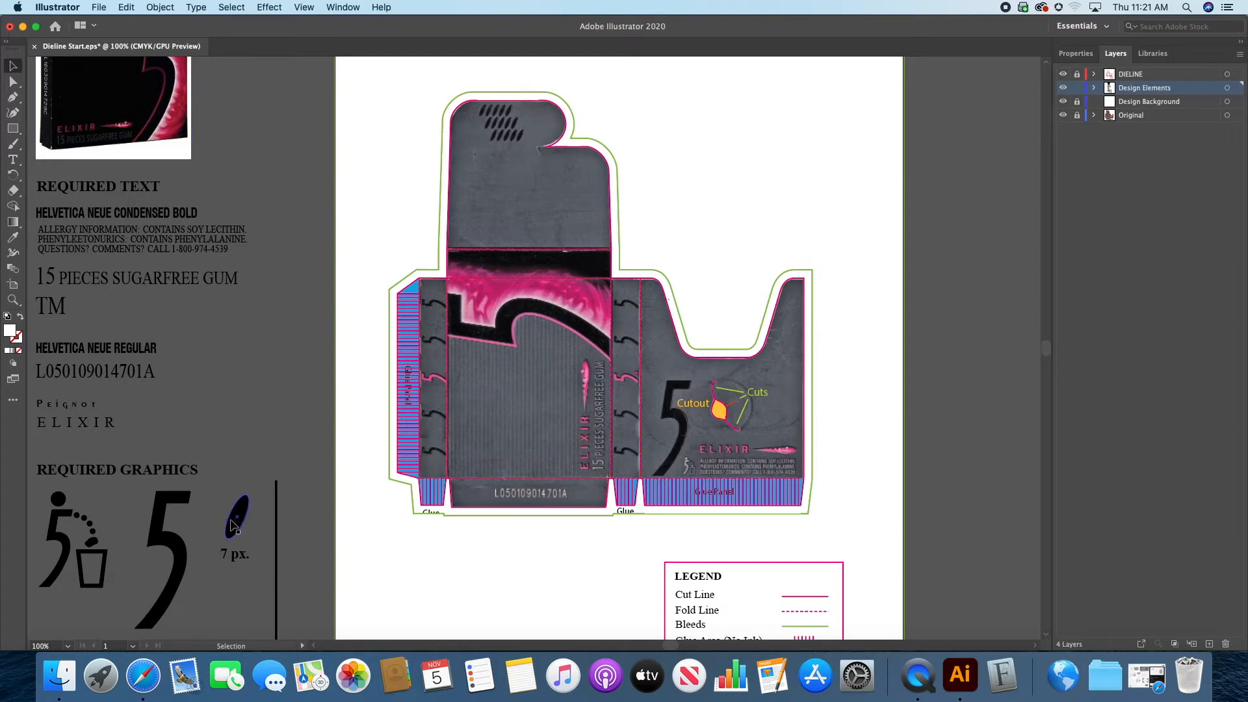
Step: Move the slanted black ellipse from the required graphics onto the dieline's top flap, beside the embossed ovals
{"action": "left_click_drag", "start_coordinate": [264, 445], "coordinate": [359, 404]}
{"action": "left_click", "coordinate": [330, 487]}
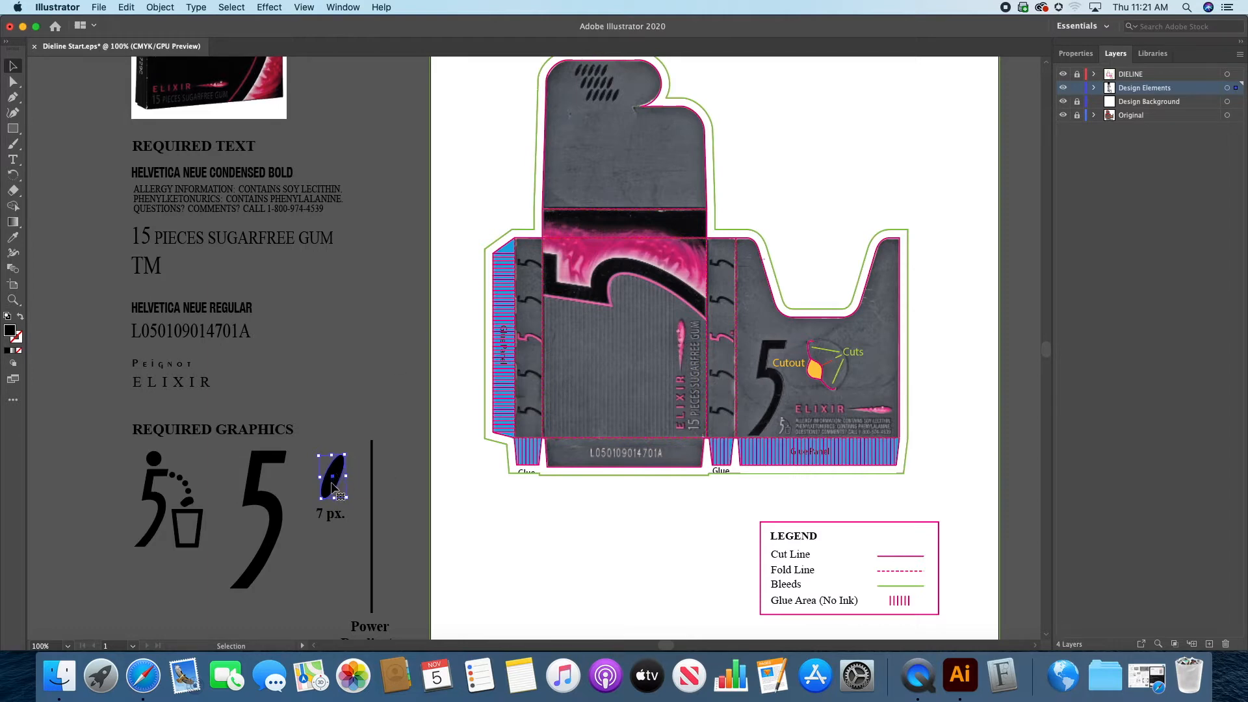
{"action": "left_click_drag", "start_coordinate": [333, 488], "coordinate": [832, 328]}
{"action": "key", "text": "space"}
{"action": "left_click", "coordinate": [12, 299]}
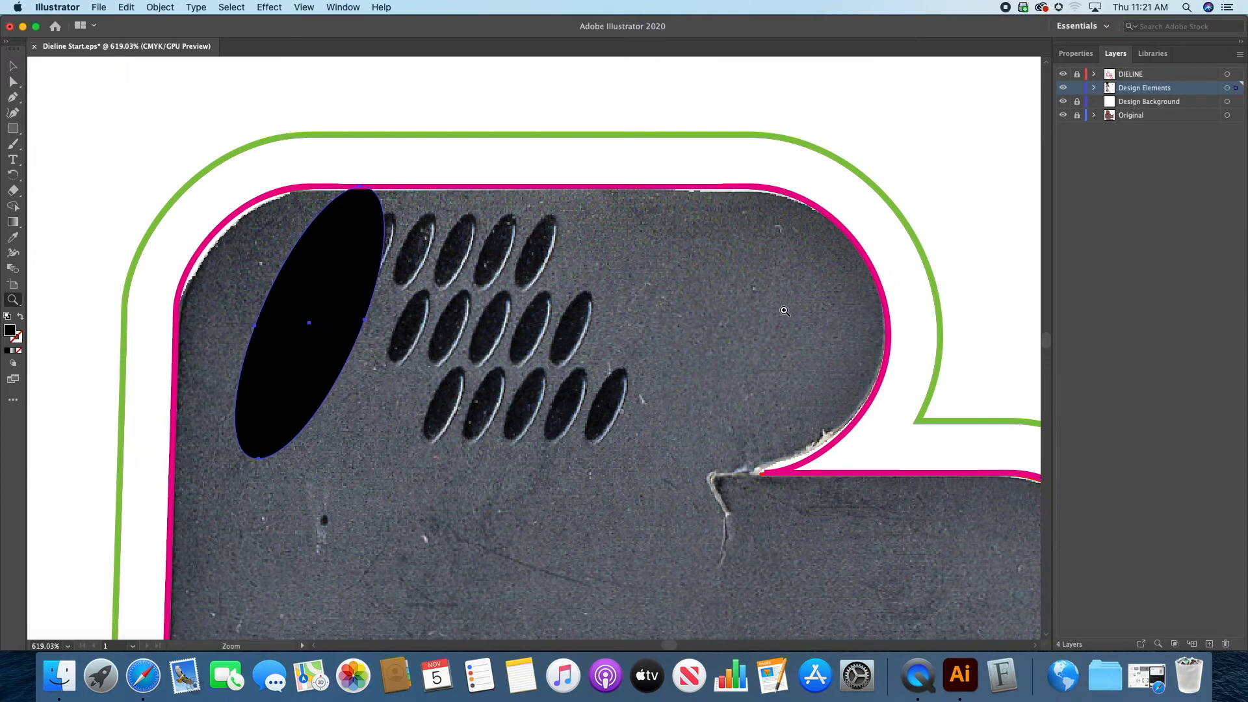
{"action": "left_click_drag", "start_coordinate": [517, 360], "coordinate": [574, 410]}
{"action": "key", "text": "space"}
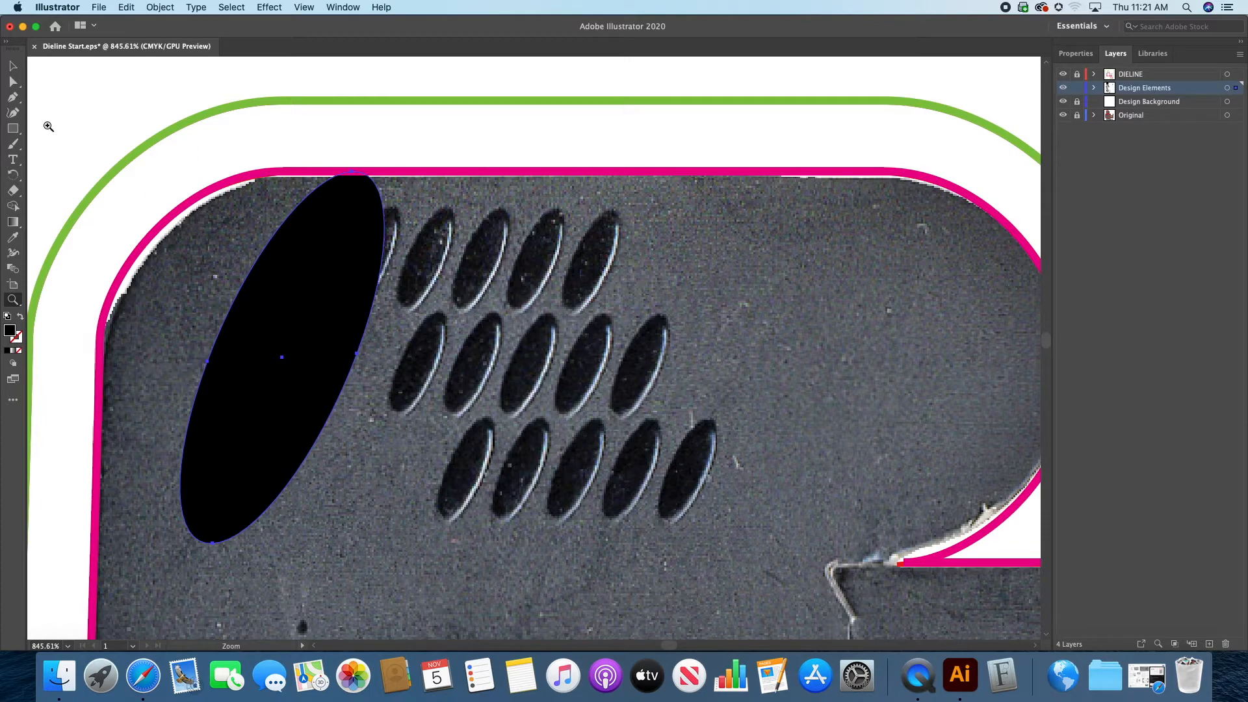
Step: Scale the black ellipse down to the size of one embossed oval and place it over the first oval of the upper row
{"action": "left_click", "coordinate": [13, 66]}
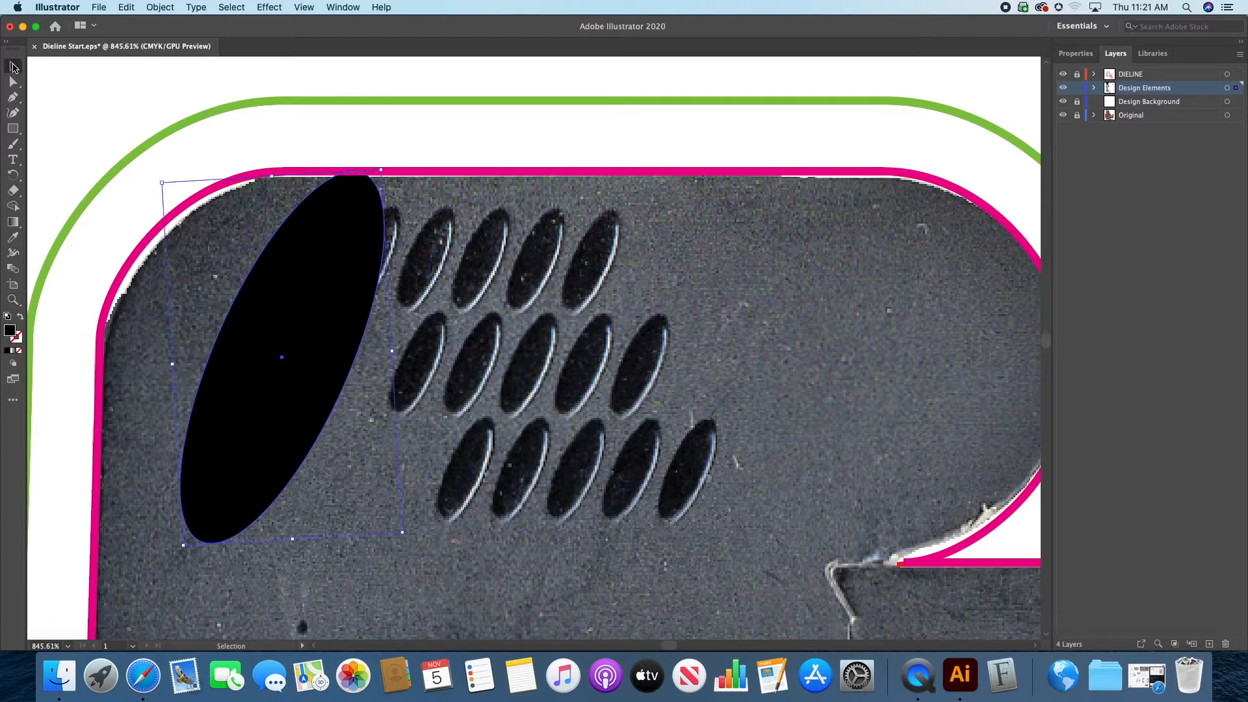
{"action": "left_click", "coordinate": [403, 533]}
{"action": "left_click_drag", "start_coordinate": [403, 533], "coordinate": [236, 288]}
{"action": "left_click_drag", "start_coordinate": [211, 229], "coordinate": [379, 257]}
{"action": "left_click_drag", "start_coordinate": [406, 315], "coordinate": [398, 309]}
{"action": "left_click_drag", "start_coordinate": [368, 265], "coordinate": [334, 265]}
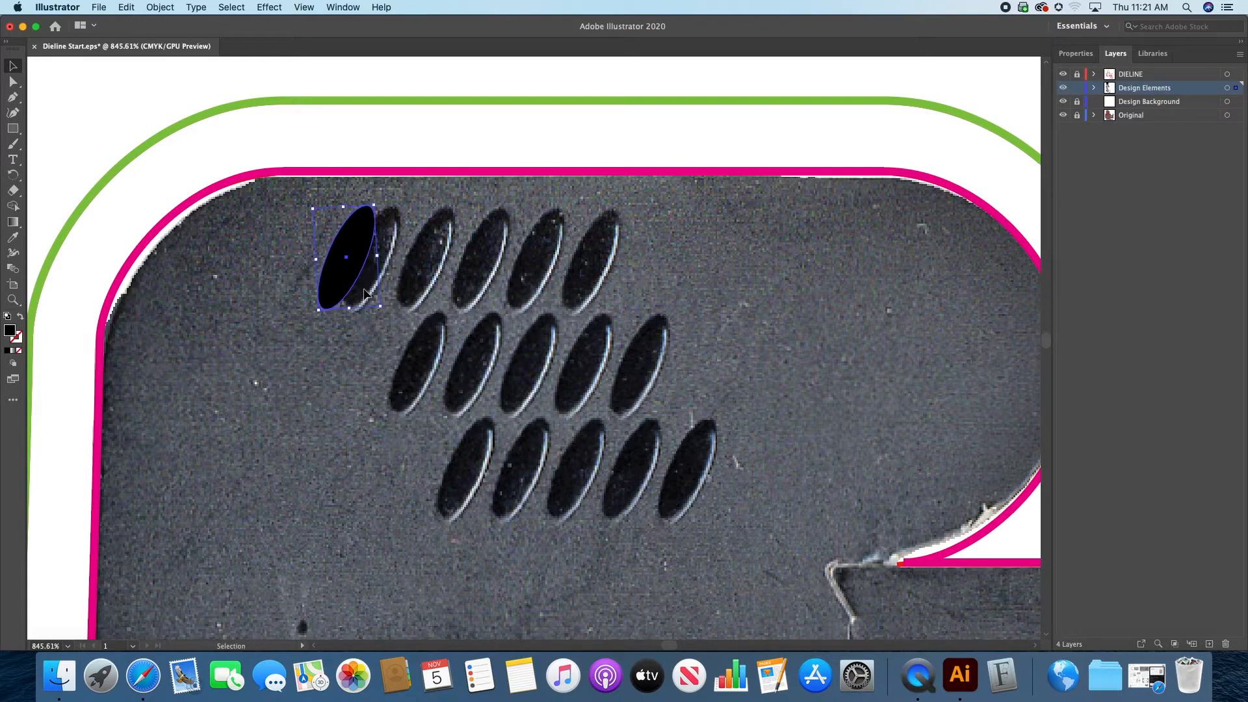
{"action": "left_click_drag", "start_coordinate": [383, 306], "coordinate": [386, 309]}
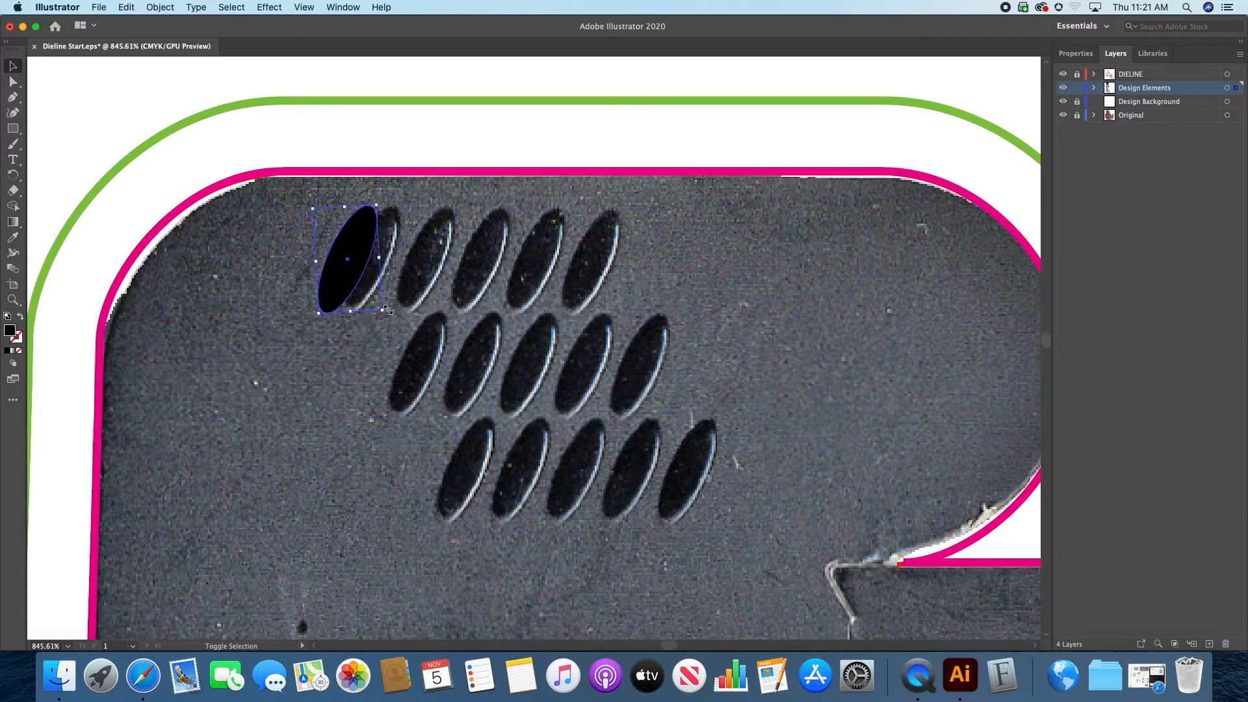
{"action": "left_click_drag", "start_coordinate": [368, 266], "coordinate": [384, 266]}
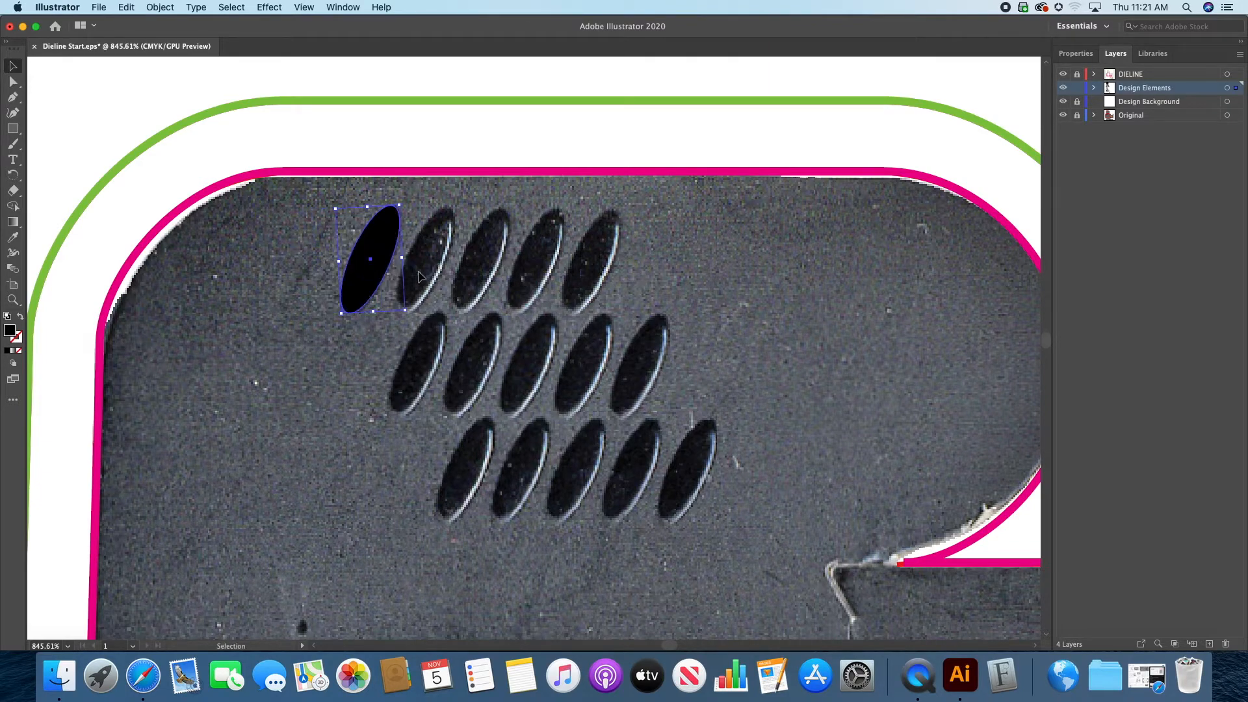
Step: Turn off Smart Guides and Snap to Point, and reposition the ellipse freely over the first embossed oval
{"action": "left_click", "coordinate": [305, 7]}
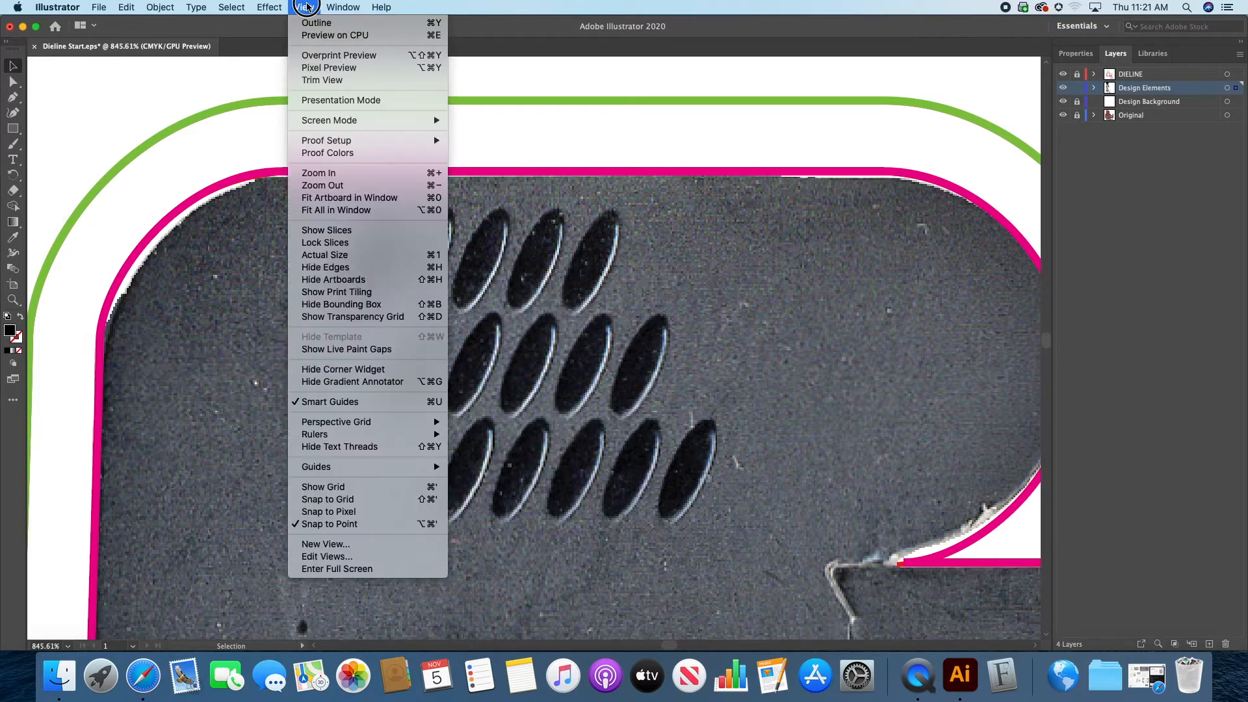
{"action": "left_click", "coordinate": [330, 407]}
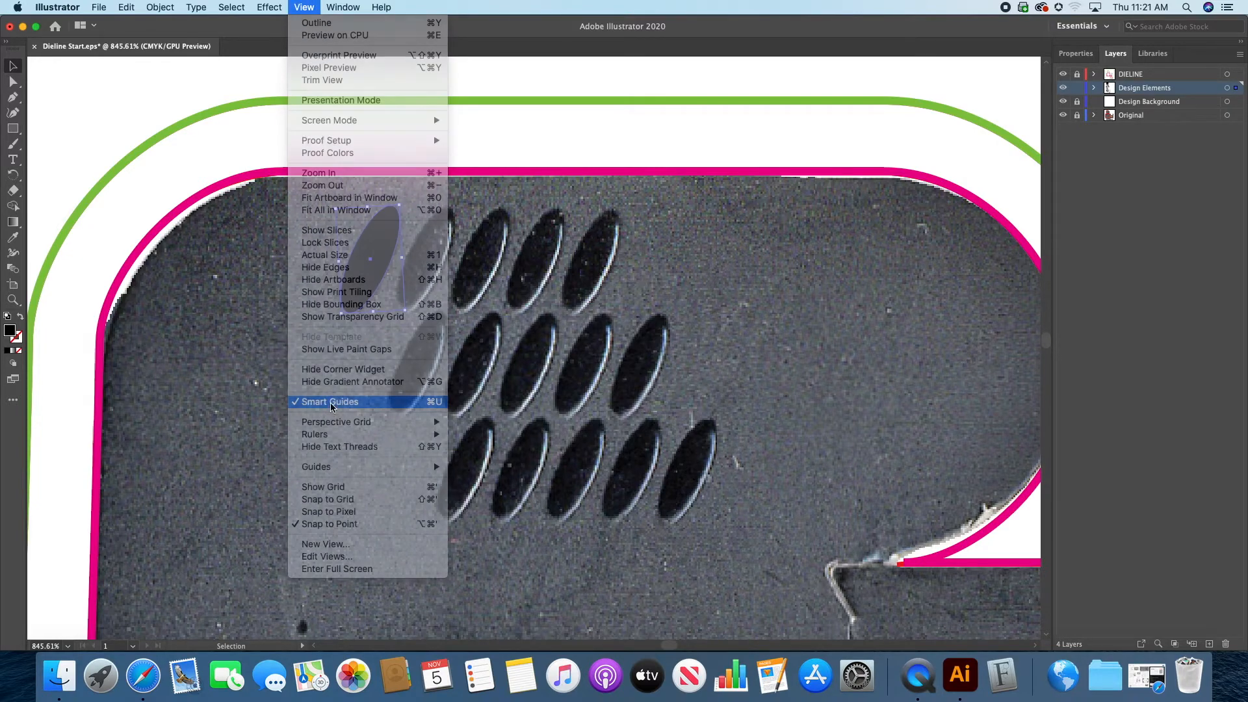
{"action": "left_click", "coordinate": [304, 7]}
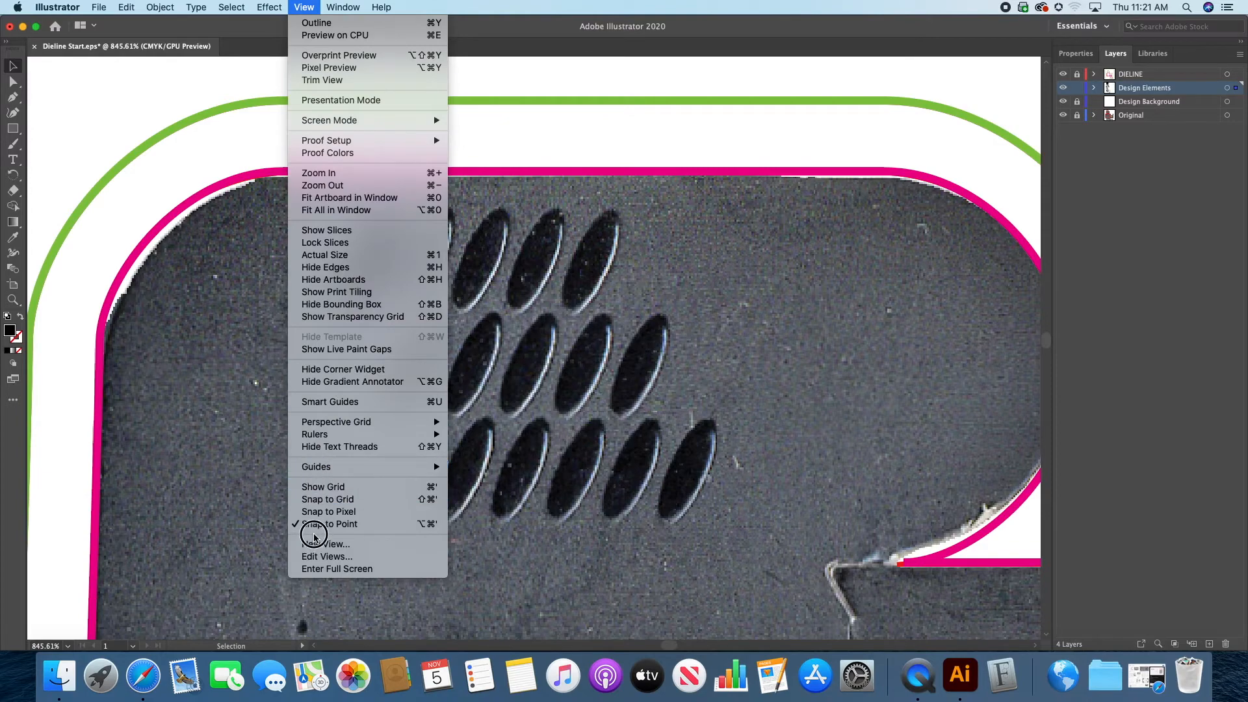
{"action": "left_click", "coordinate": [321, 524]}
{"action": "left_click_drag", "start_coordinate": [393, 281], "coordinate": [356, 198]}
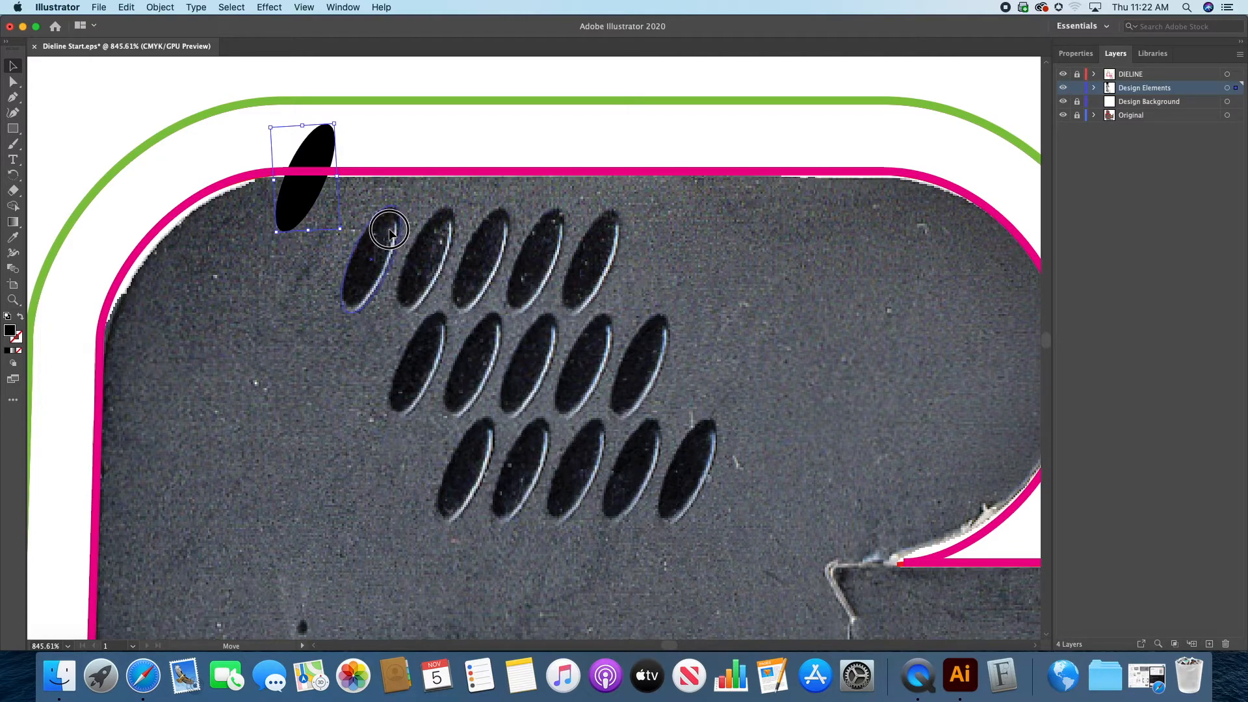
{"action": "left_click_drag", "start_coordinate": [388, 232], "coordinate": [389, 232]}
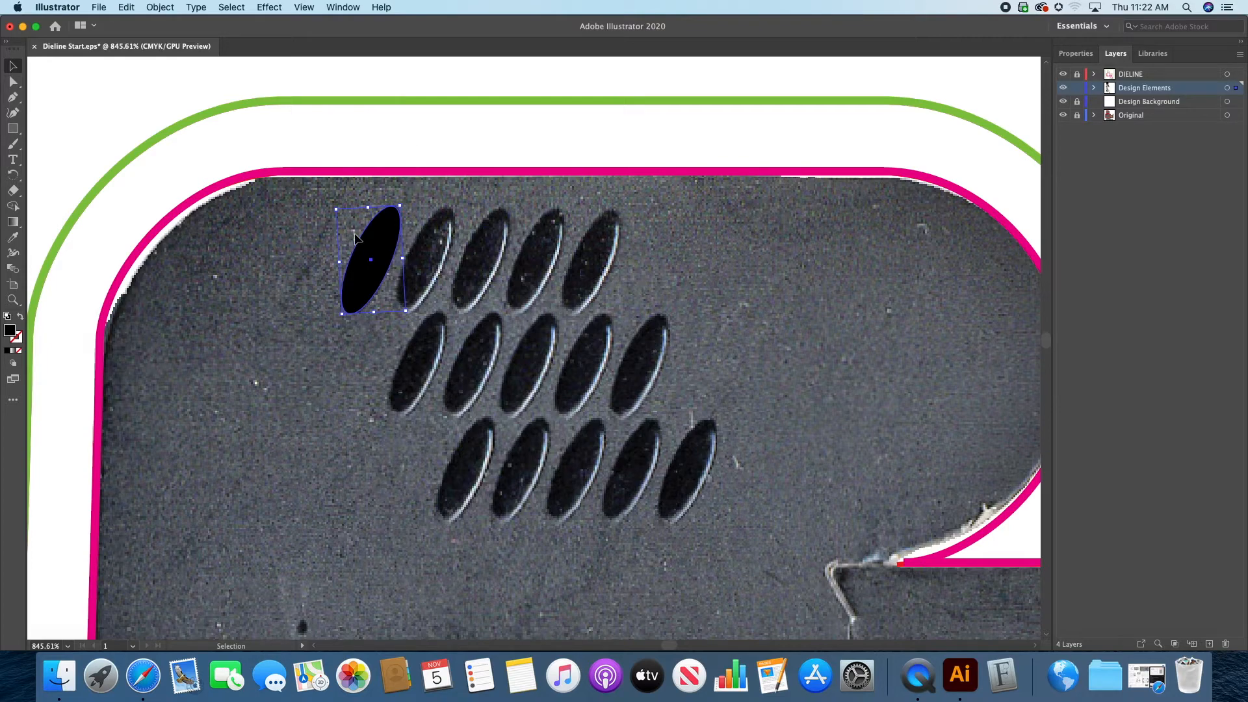
Step: Set the keyboard increment preference to 0.1 pt
{"action": "key", "text": "a"}
{"action": "key", "text": "super+k"}
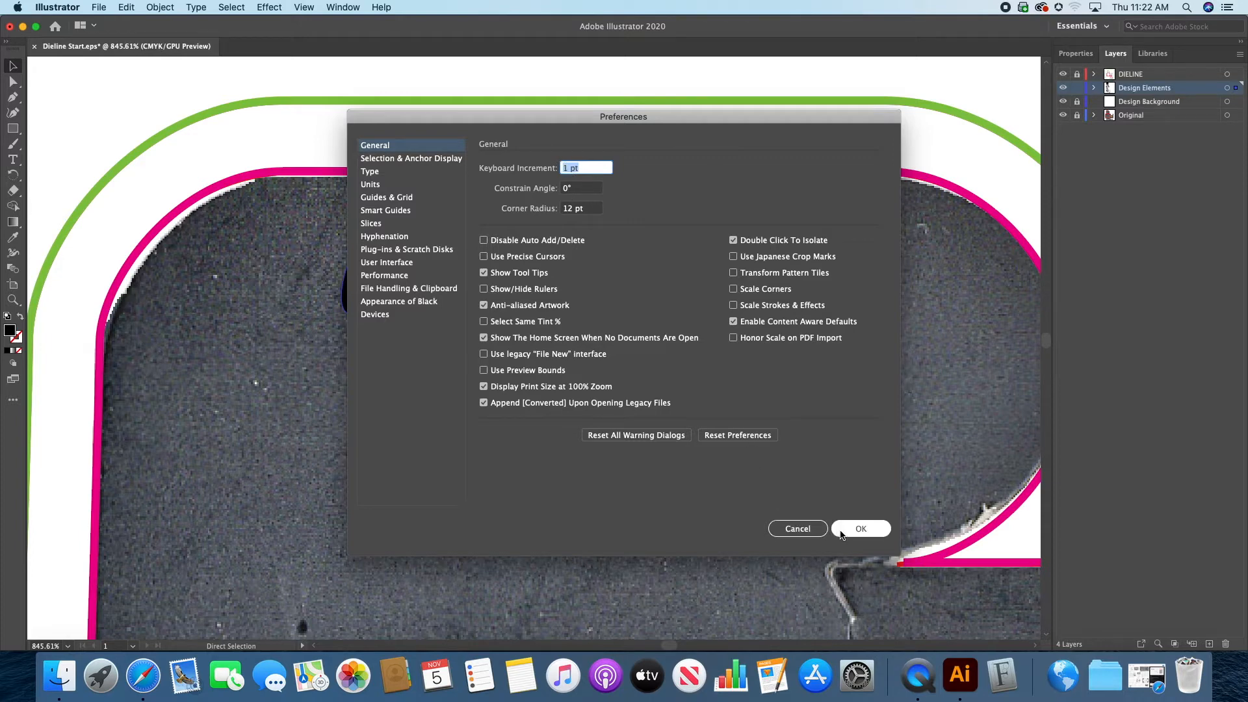
{"action": "key", "text": "BackSpace"}
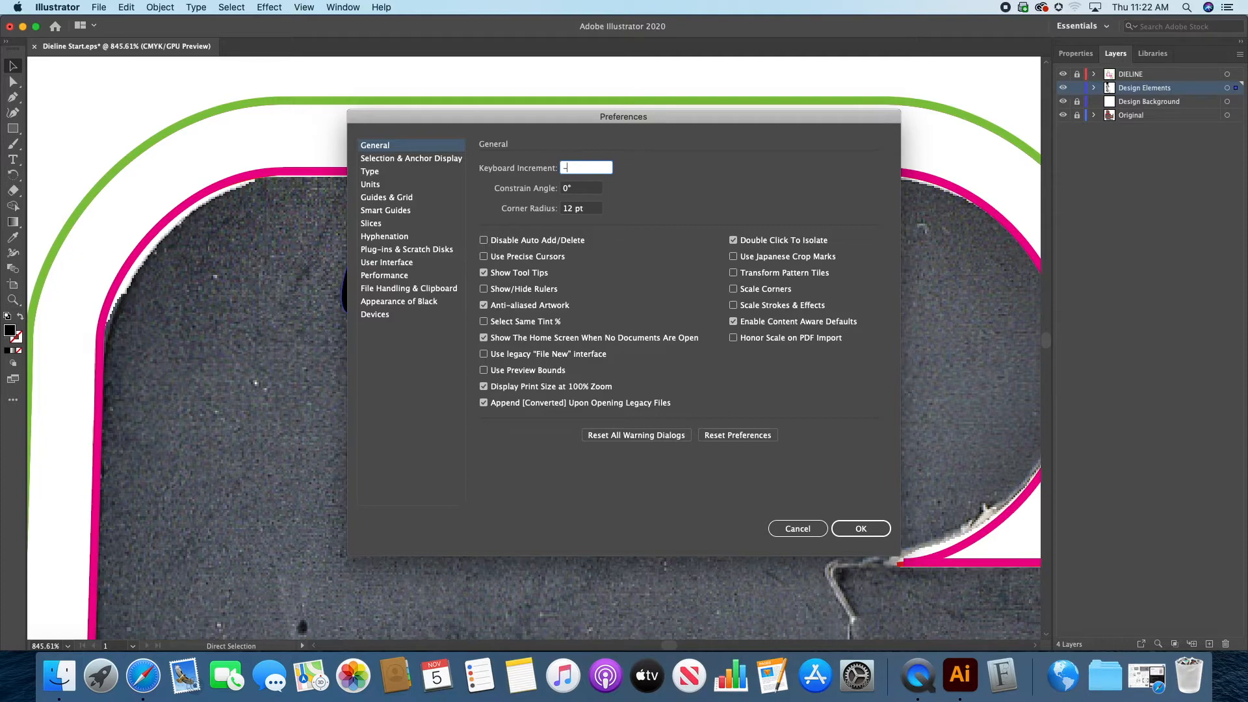
{"action": "type", "text": ".1"}
{"action": "key", "text": "Return"}
Step: Nudge the black ellipse in small increments to align it precisely with the first embossed oval, and deselect it
{"action": "left_click", "coordinate": [385, 148]}
{"action": "left_click", "coordinate": [390, 225]}
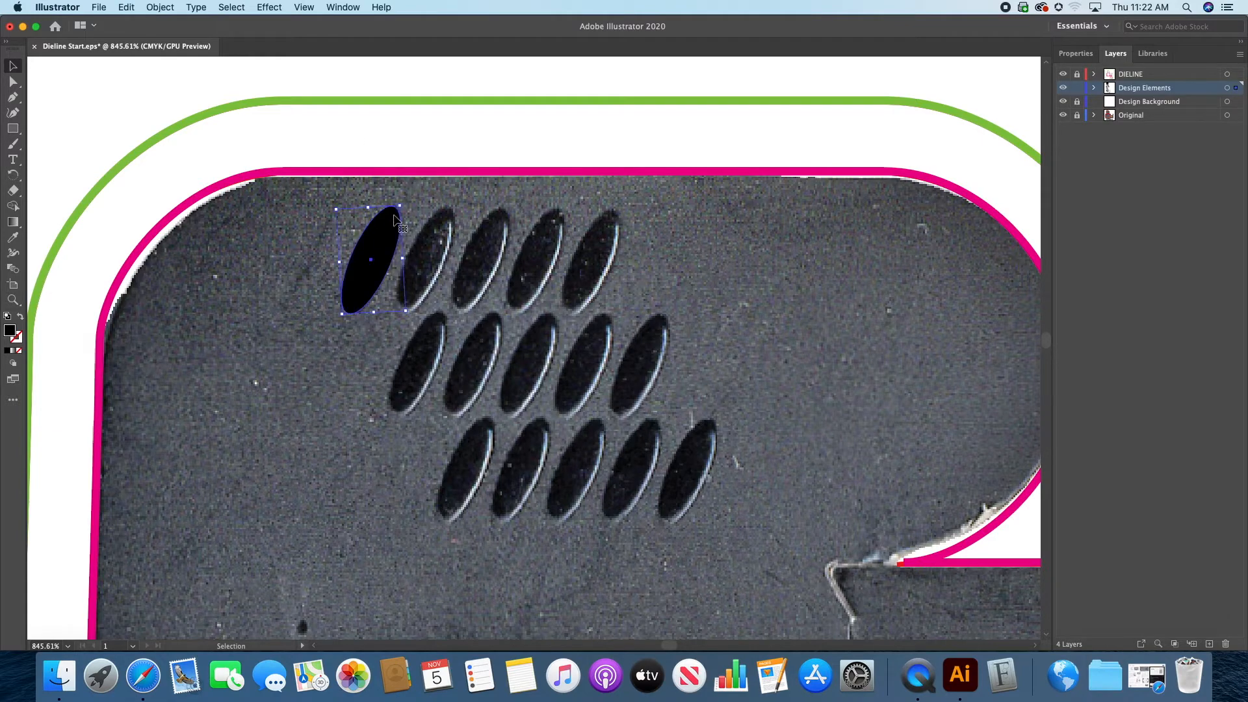
{"action": "key", "text": "Right"}
{"action": "key", "text": "Right"}
{"action": "key", "text": "Right"}
{"action": "key", "text": "Right"}
{"action": "key", "text": "Right"}
{"action": "key", "text": "Left"}
{"action": "key", "text": "Left"}
{"action": "key", "text": "Left"}
{"action": "key", "text": "Left"}
{"action": "key", "text": "Left"}
{"action": "key", "text": "Left"}
{"action": "key", "text": "Left"}
{"action": "key", "text": "Right"}
{"action": "key", "text": "Right"}
{"action": "key", "text": "Right"}
{"action": "key", "text": "Right"}
{"action": "key", "text": "Right"}
{"action": "key", "text": "Right"}
{"action": "key", "text": "Left"}
{"action": "key", "text": "Left"}
{"action": "key", "text": "Left"}
{"action": "key", "text": "Left"}
{"action": "key", "text": "Right"}
{"action": "key", "text": "Up"}
{"action": "key", "text": "Down"}
{"action": "left_click", "coordinate": [426, 132]}
Step: Copy the ellipse onto the second oval and repeat the transformation three times to complete the upper row of five
{"action": "left_click", "coordinate": [376, 228]}
{"action": "left_click_drag", "start_coordinate": [385, 234], "coordinate": [439, 245]}
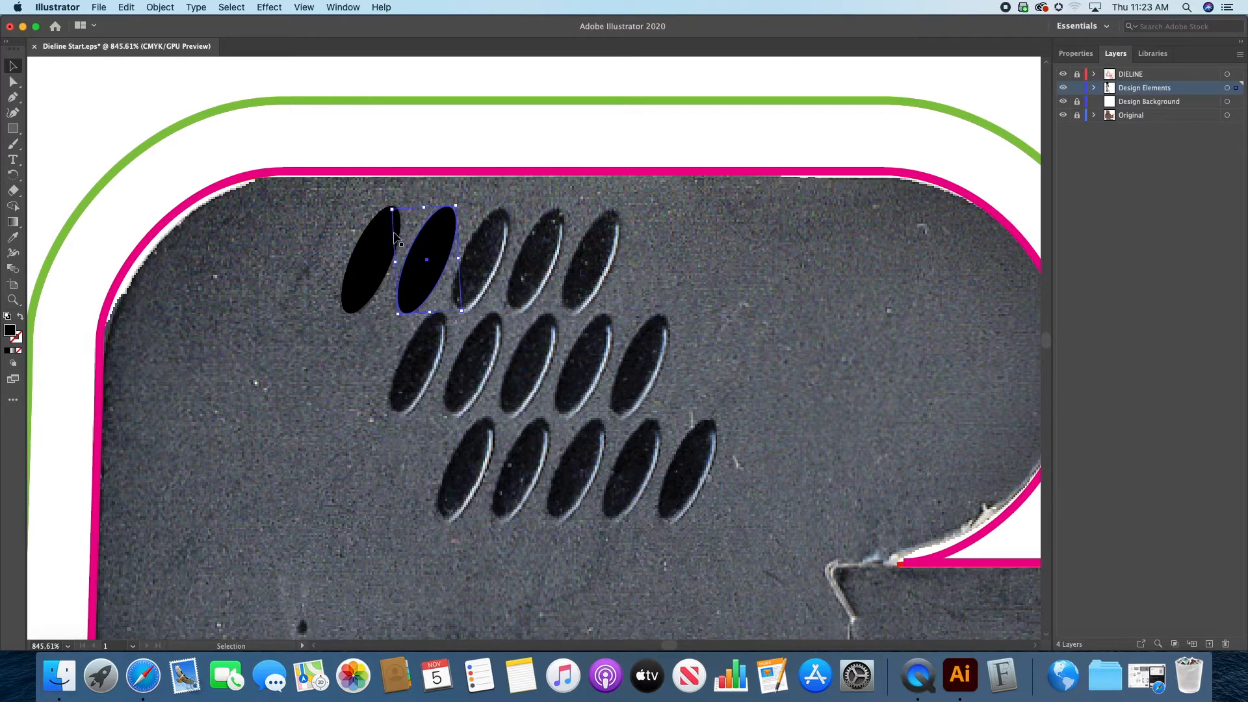
{"action": "key", "text": "super+d"}
{"action": "key", "text": "super+d"}
{"action": "key", "text": "super+d"}
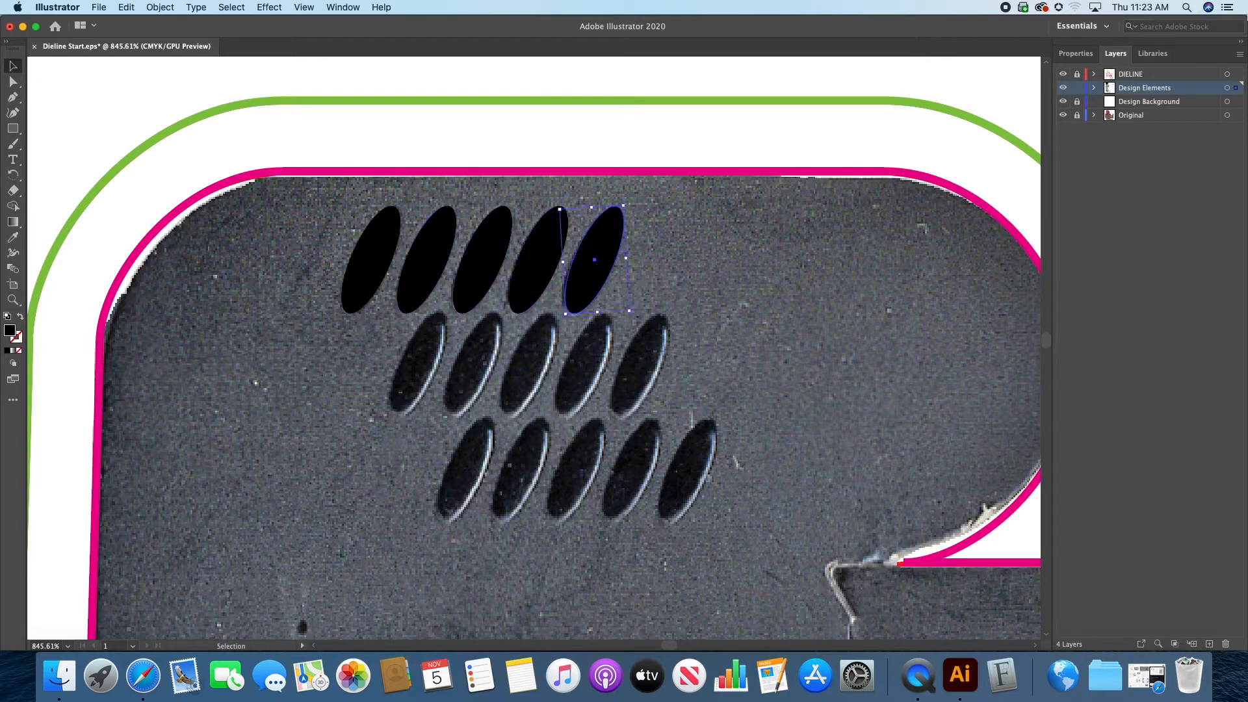
Step: Check the row of five ellipses against the artwork by repeatedly hiding and reshowing the Original layer
{"action": "left_click", "coordinate": [1063, 115]}
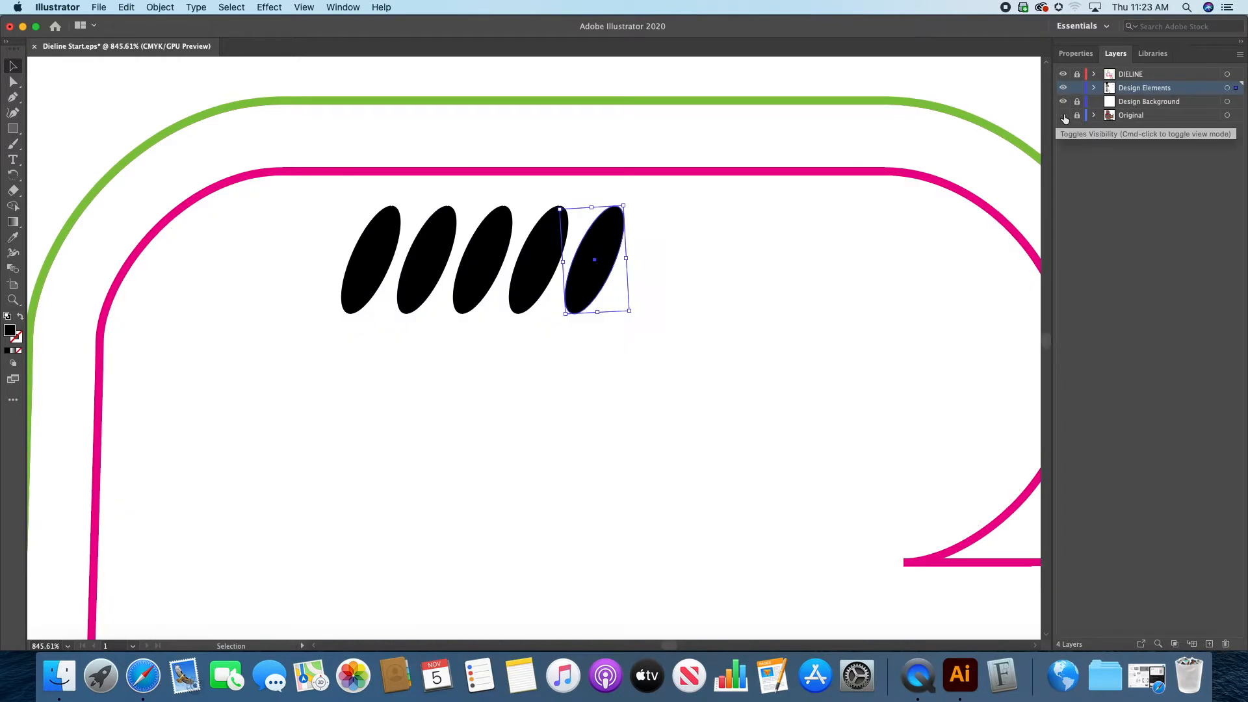
{"action": "left_click", "coordinate": [1063, 115]}
{"action": "left_click", "coordinate": [1063, 115]}
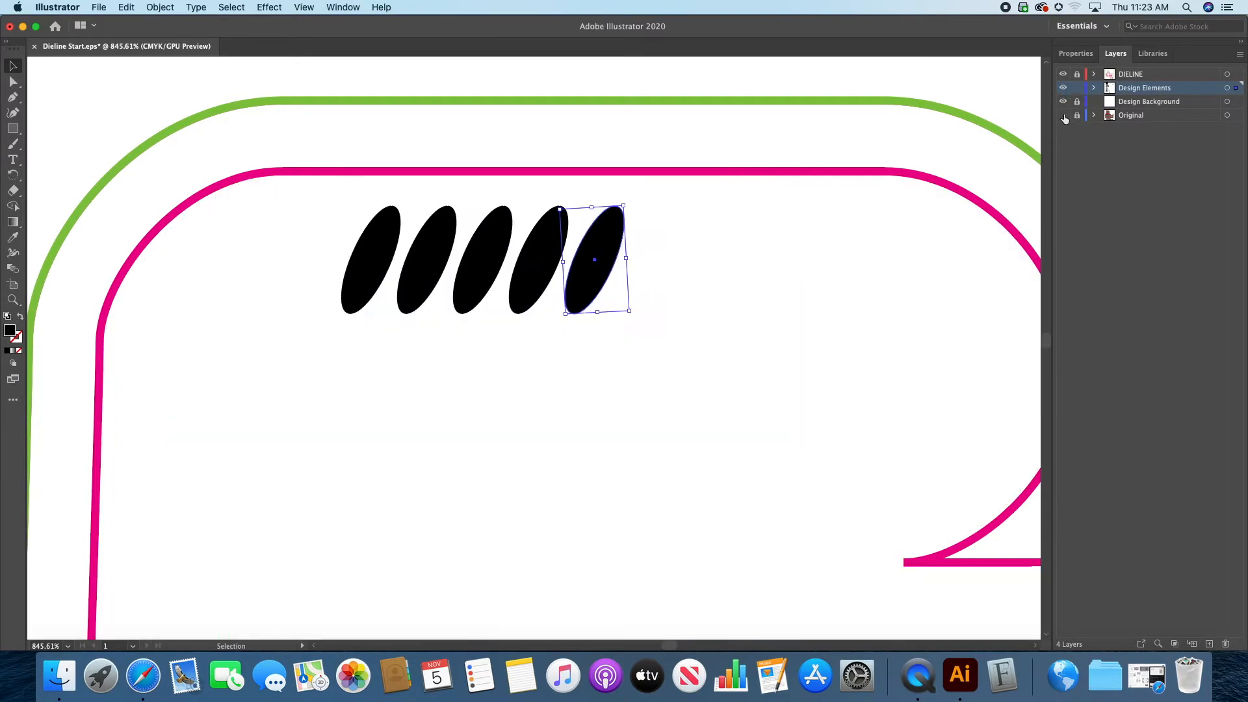
{"action": "left_click", "coordinate": [1063, 115]}
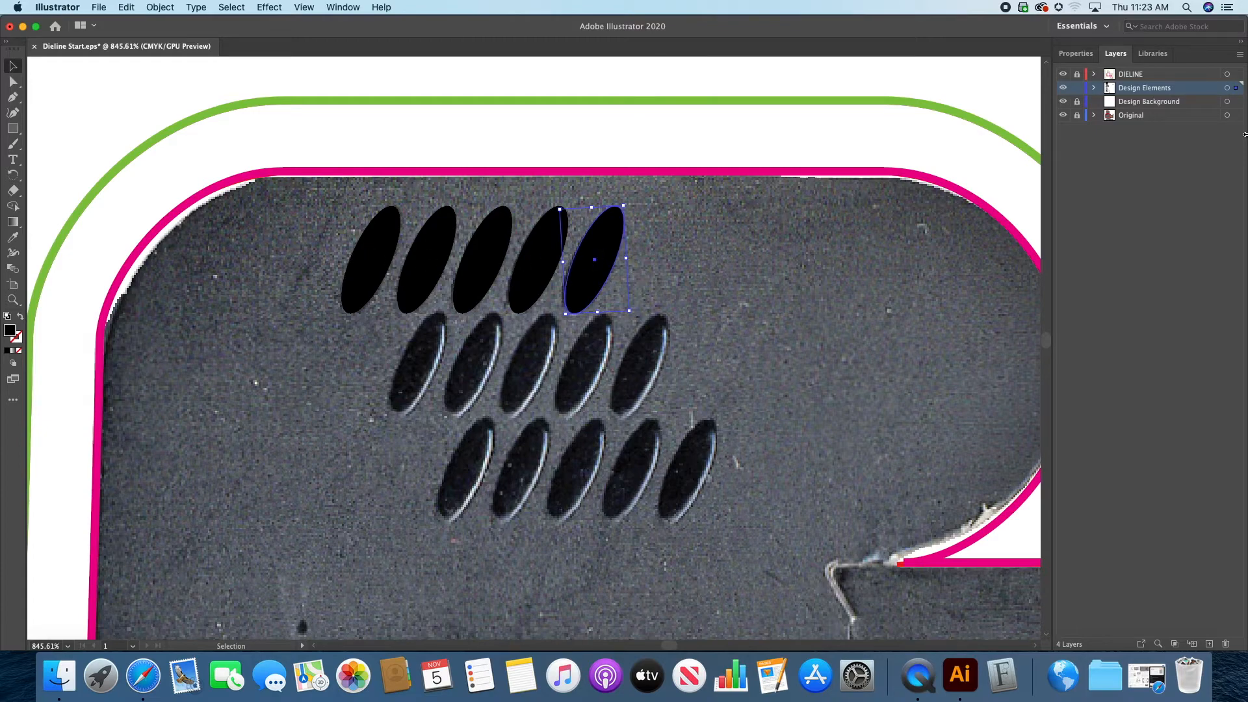
{"action": "left_click", "coordinate": [1062, 115]}
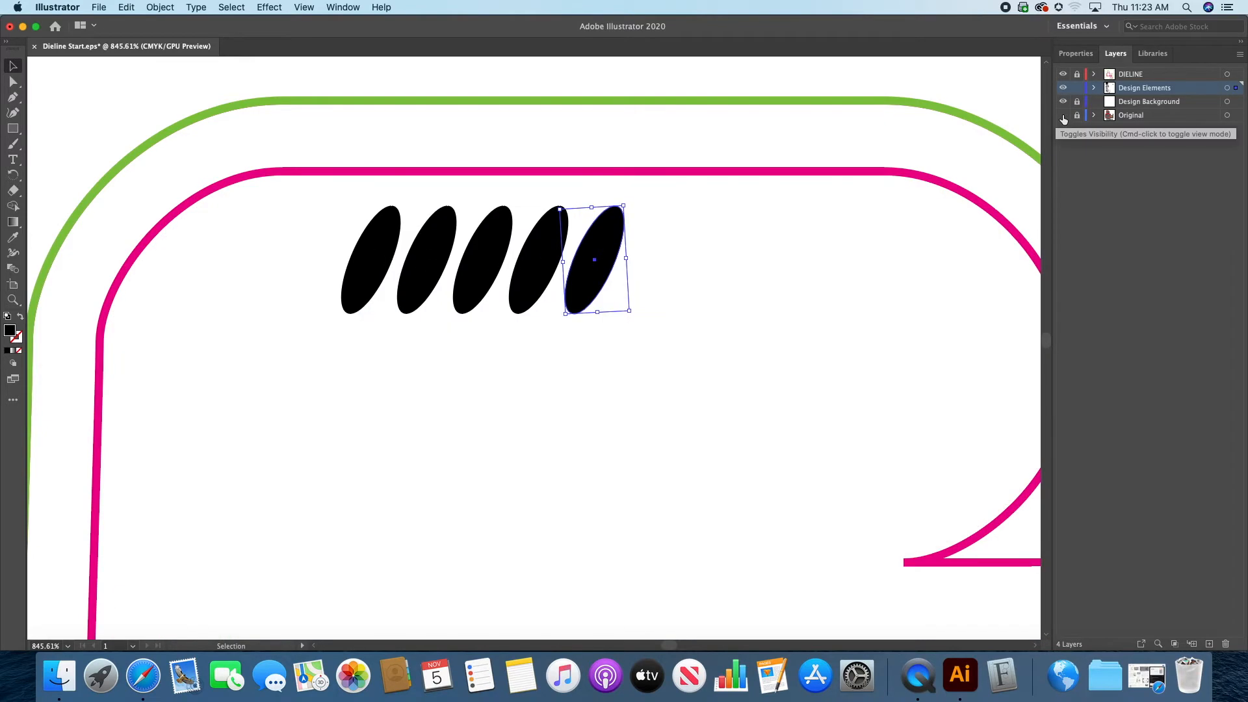
{"action": "left_click", "coordinate": [1062, 115]}
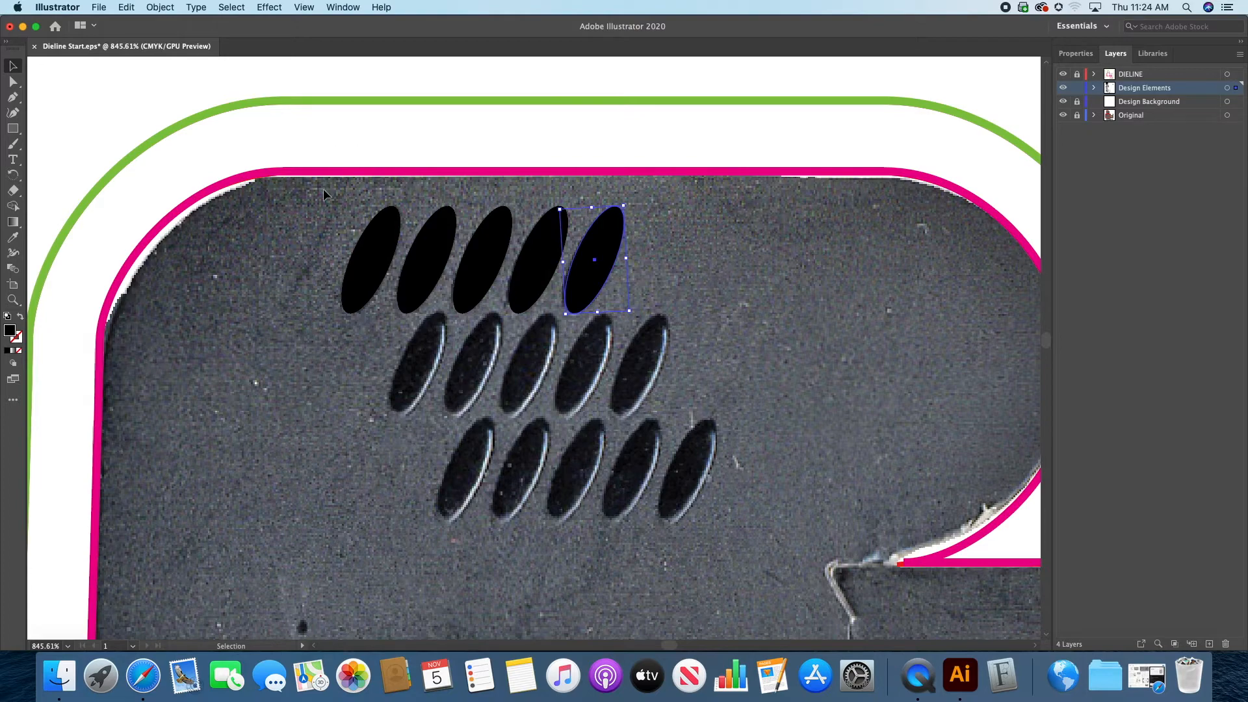
Step: Copy the row of five ellipses onto the second and third rows of ovals, and check them with the Original layer hidden
{"action": "left_click_drag", "start_coordinate": [345, 198], "coordinate": [571, 273]}
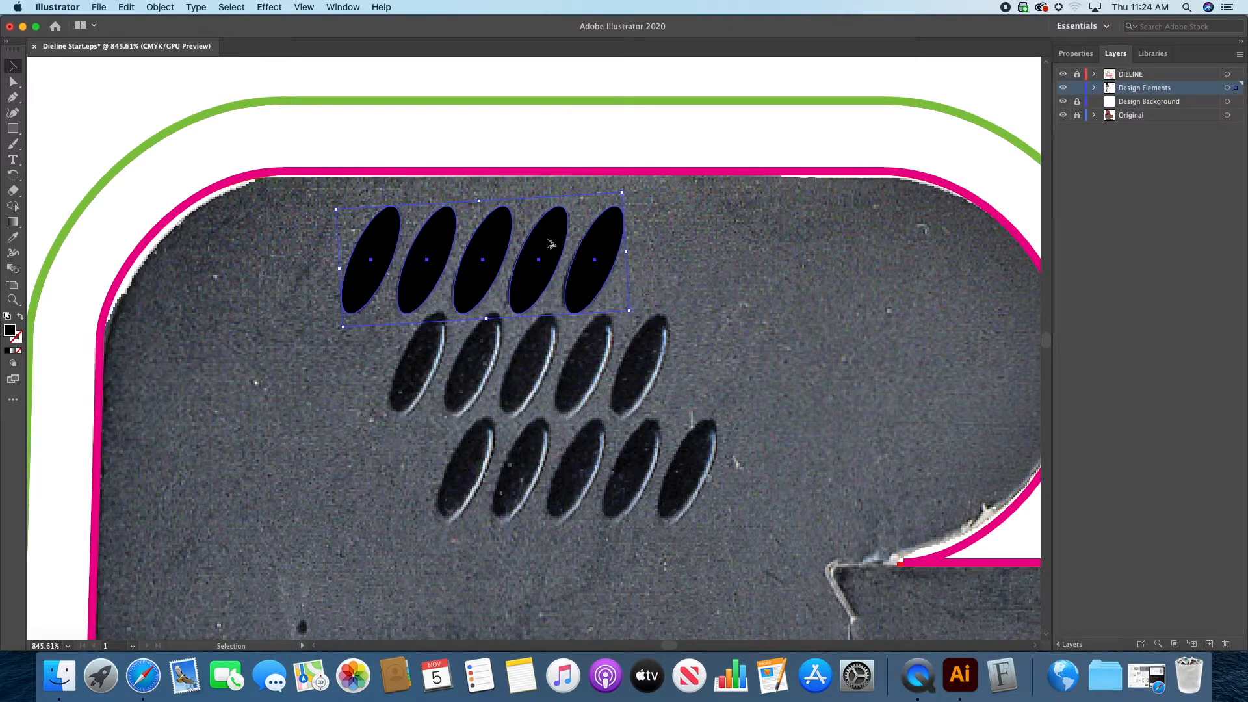
{"action": "left_click_drag", "start_coordinate": [549, 245], "coordinate": [594, 349]}
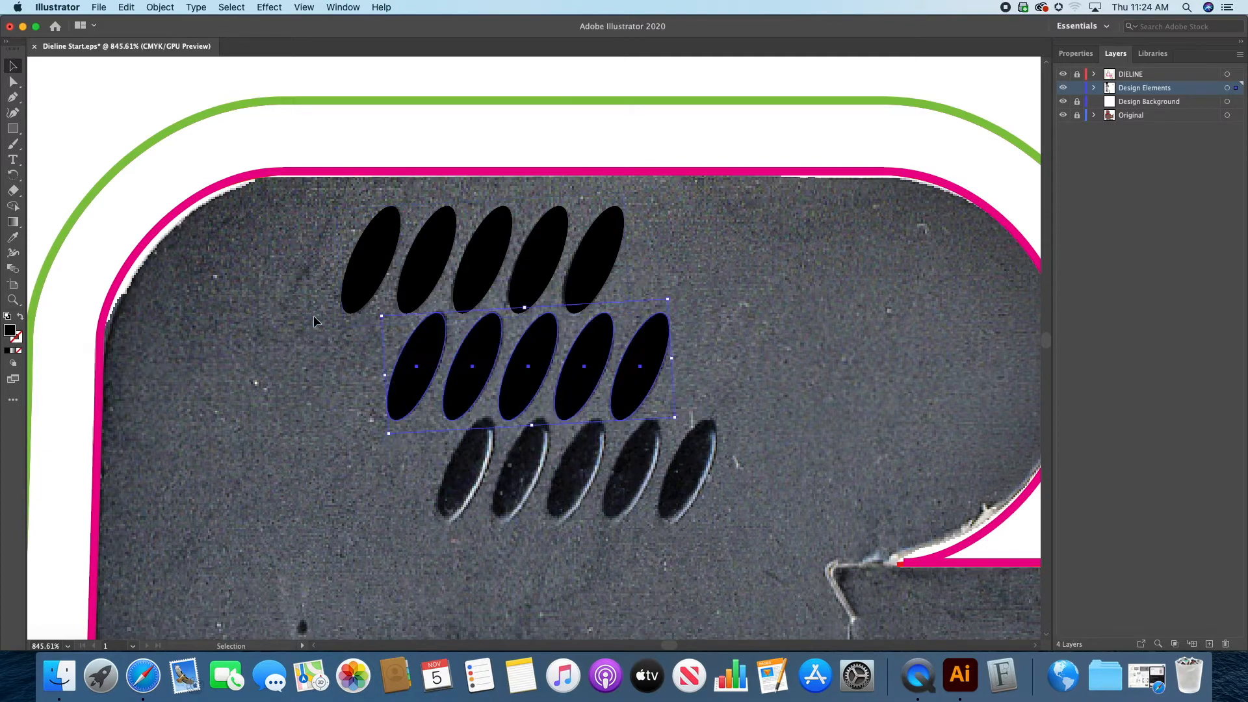
{"action": "key", "text": "super+d"}
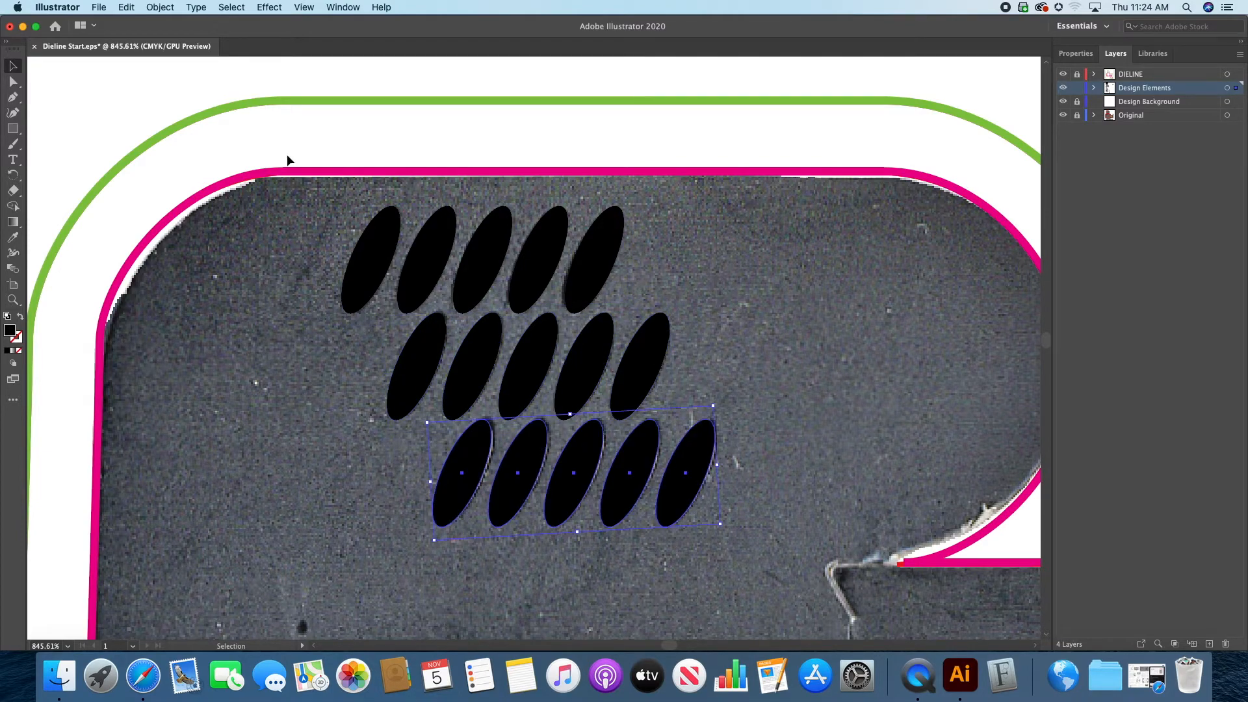
{"action": "left_click", "coordinate": [501, 142]}
{"action": "left_click", "coordinate": [1062, 115]}
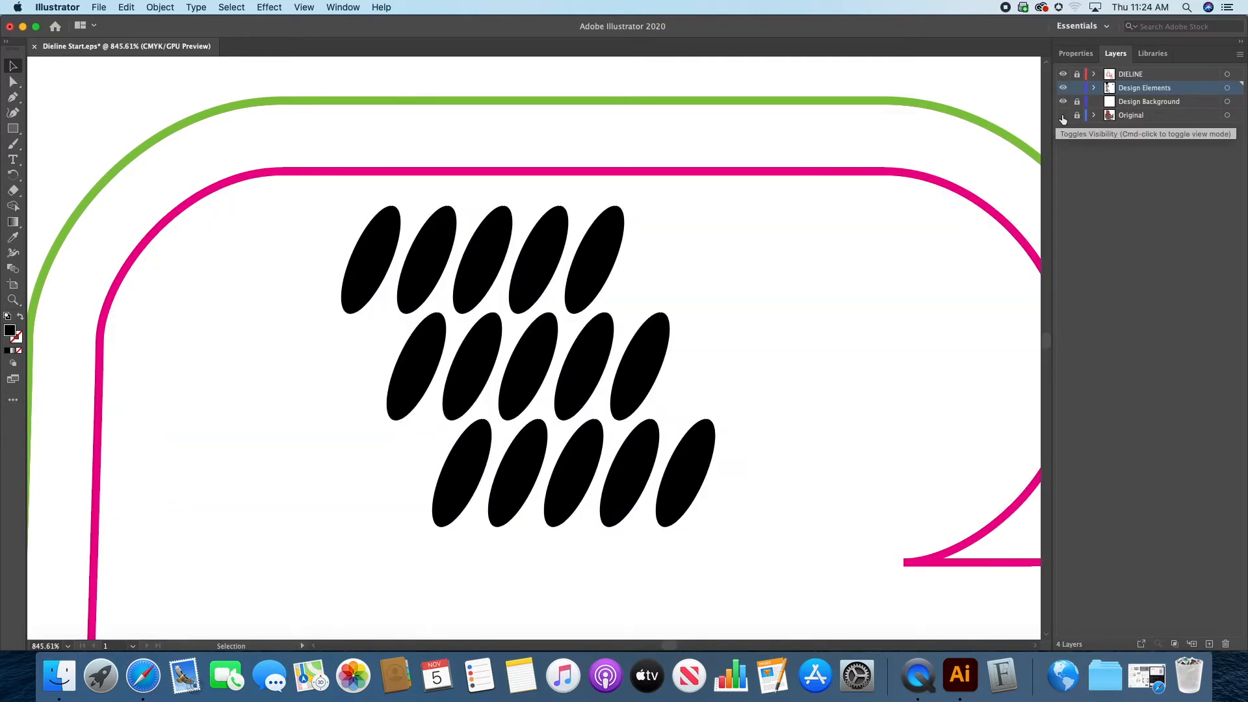
{"action": "left_click", "coordinate": [1062, 115]}
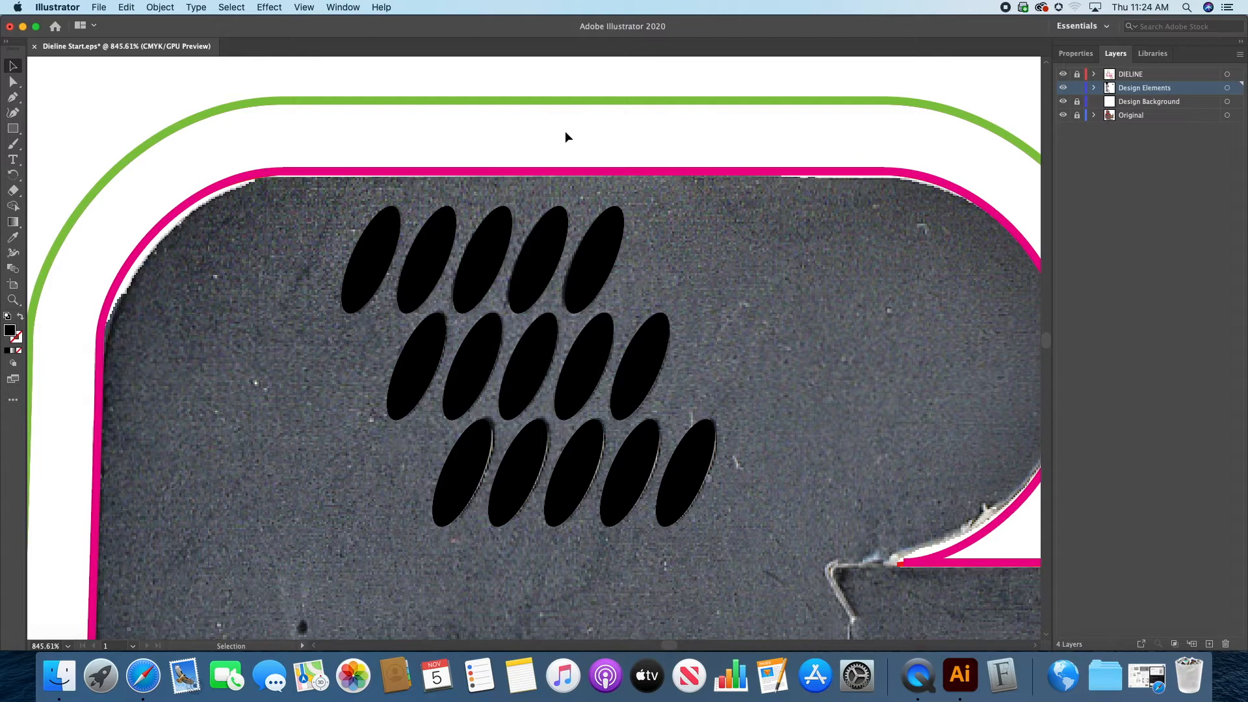
Step: Examine the large 5, litter figure, ELIXIR logo and allergy text on the panel above the wide glue area
{"action": "key", "text": "super+0"}
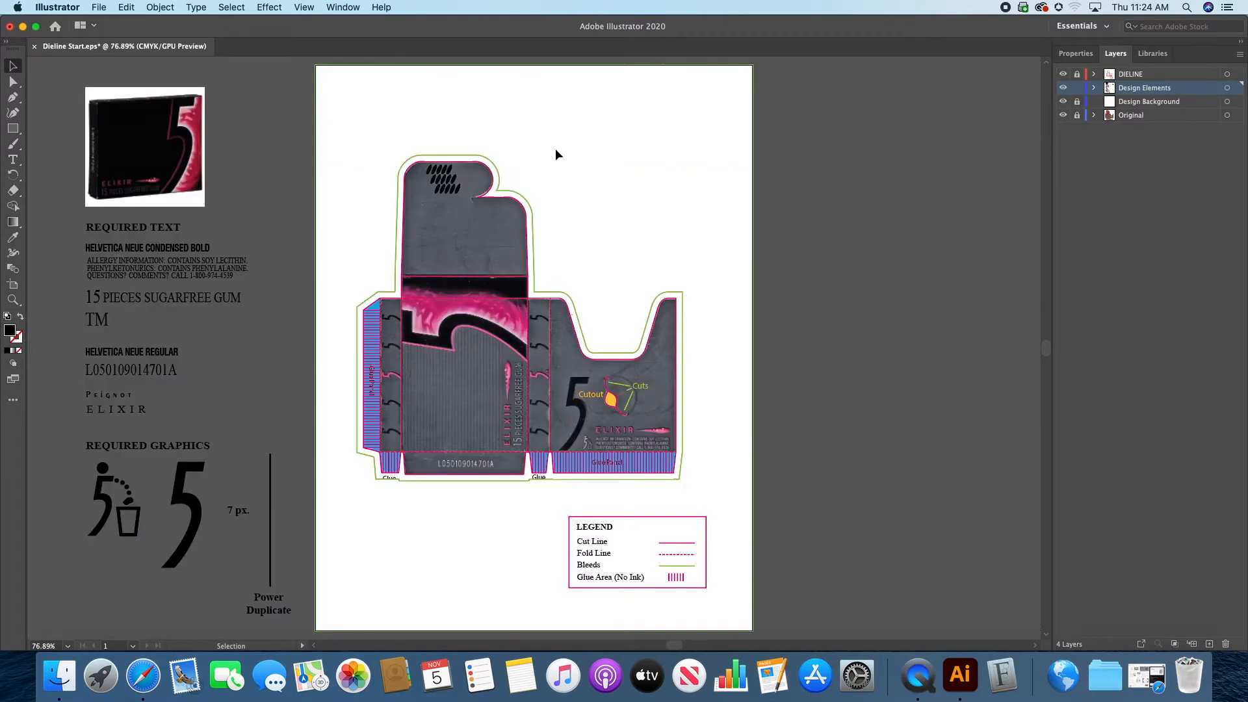
{"action": "left_click", "coordinate": [13, 299]}
{"action": "left_click_drag", "start_coordinate": [626, 426], "coordinate": [929, 413]}
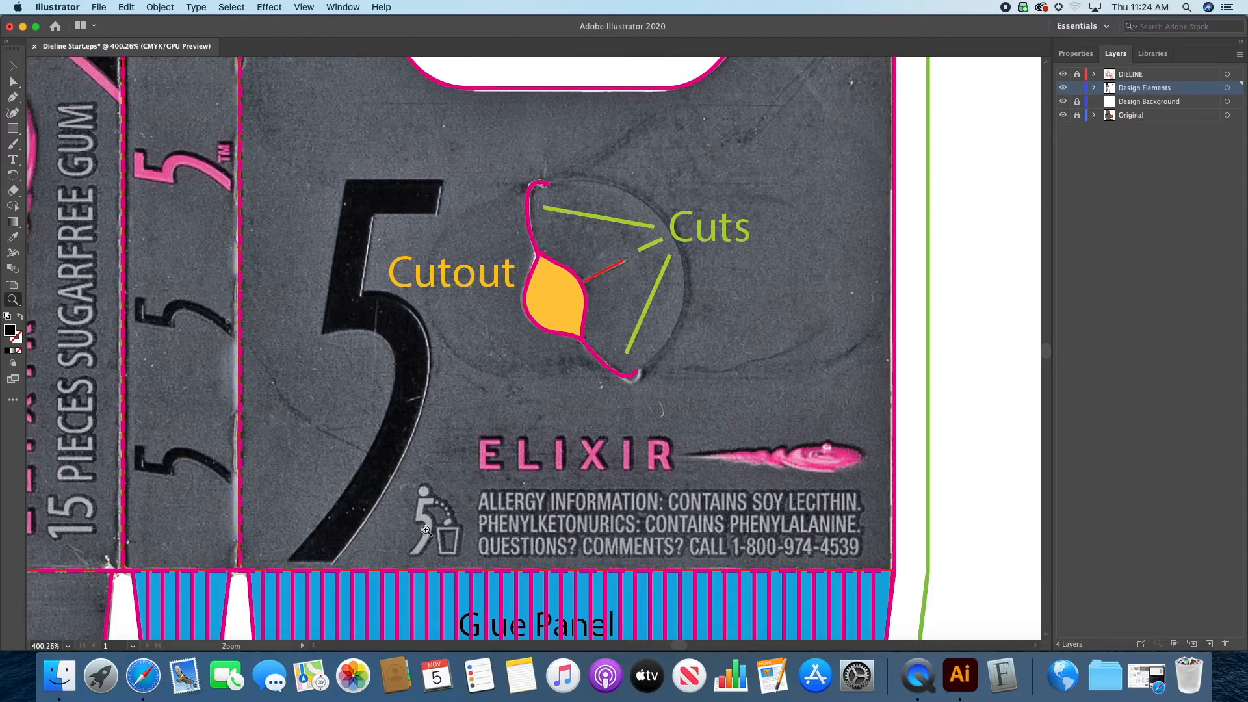
{"action": "left_click_drag", "start_coordinate": [445, 525], "coordinate": [649, 558]}
{"action": "left_click_drag", "start_coordinate": [588, 627], "coordinate": [723, 540]}
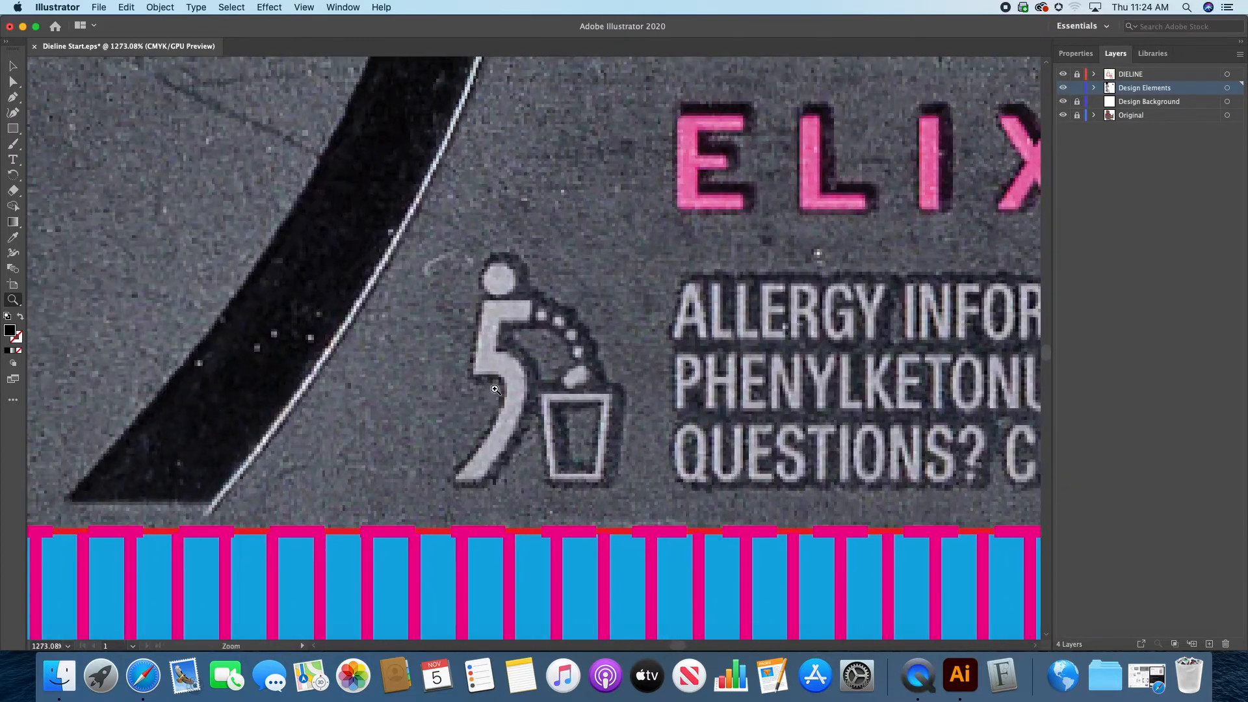
{"action": "left_click_drag", "start_coordinate": [740, 359], "coordinate": [515, 409]}
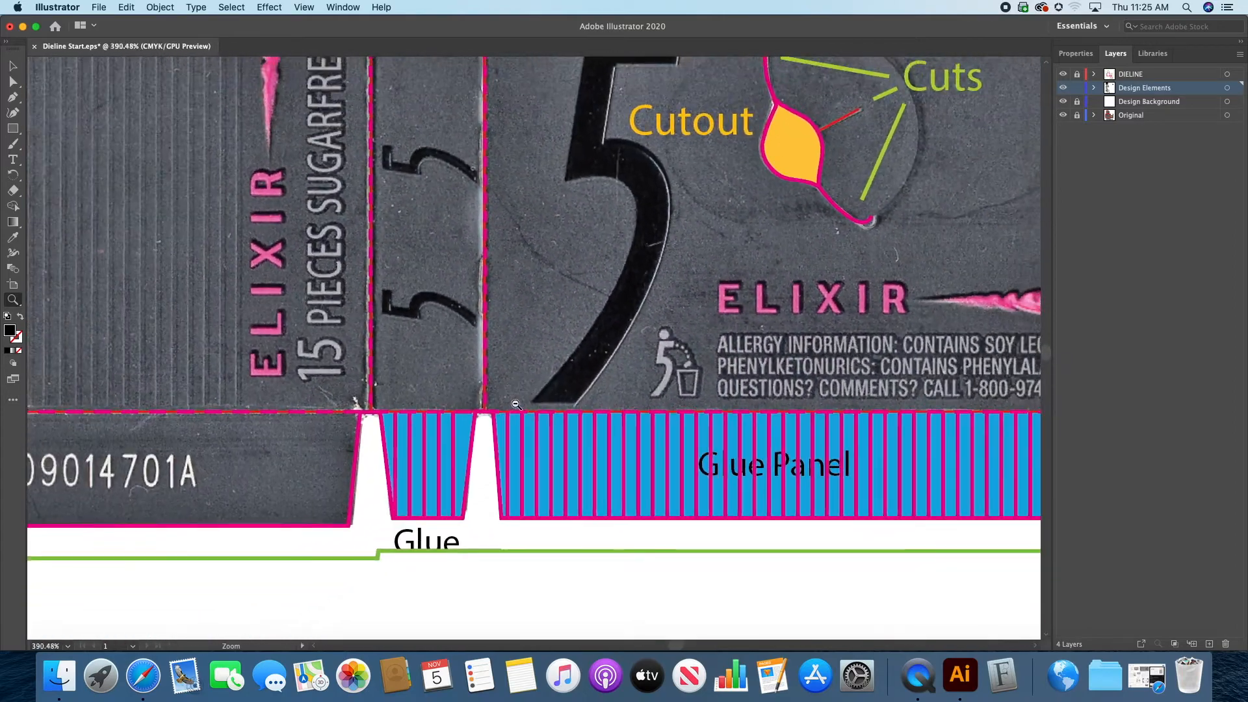
{"action": "left_click", "coordinate": [516, 409]}
{"action": "left_click_drag", "start_coordinate": [768, 290], "coordinate": [618, 434]}
Step: Show the document's swatches and place them clear of the artwork
{"action": "left_click", "coordinate": [12, 65]}
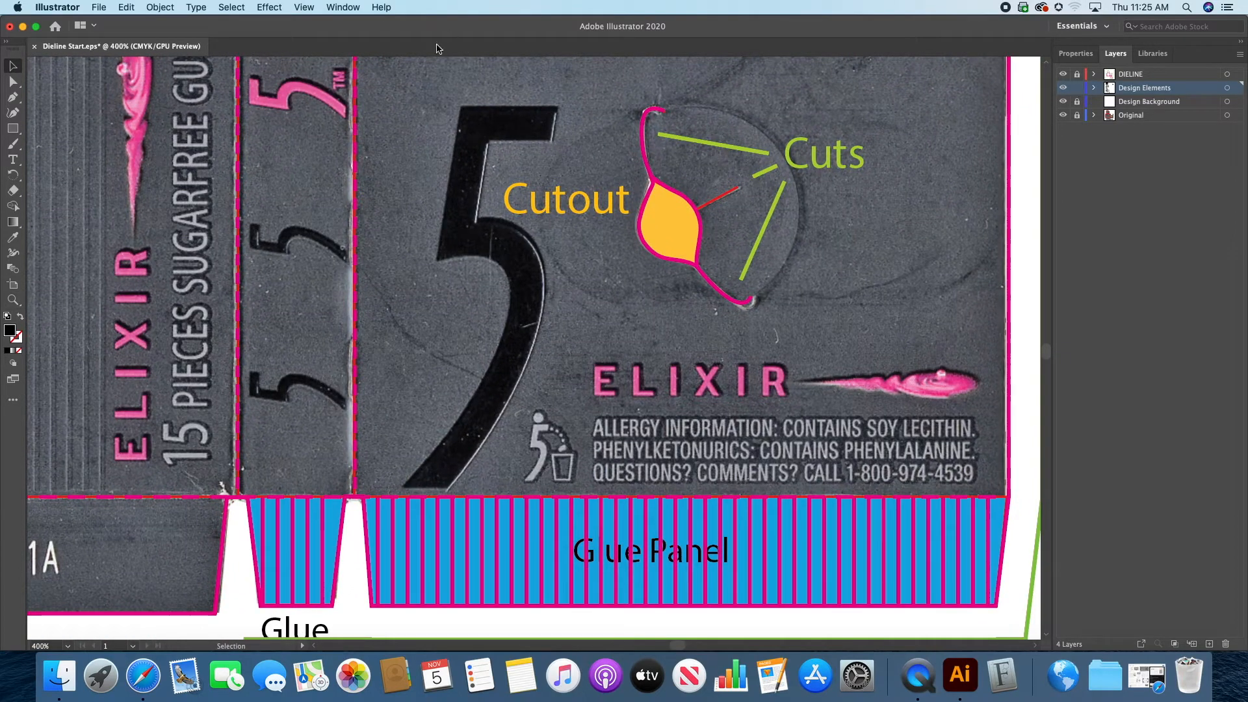
{"action": "left_click", "coordinate": [355, 8]}
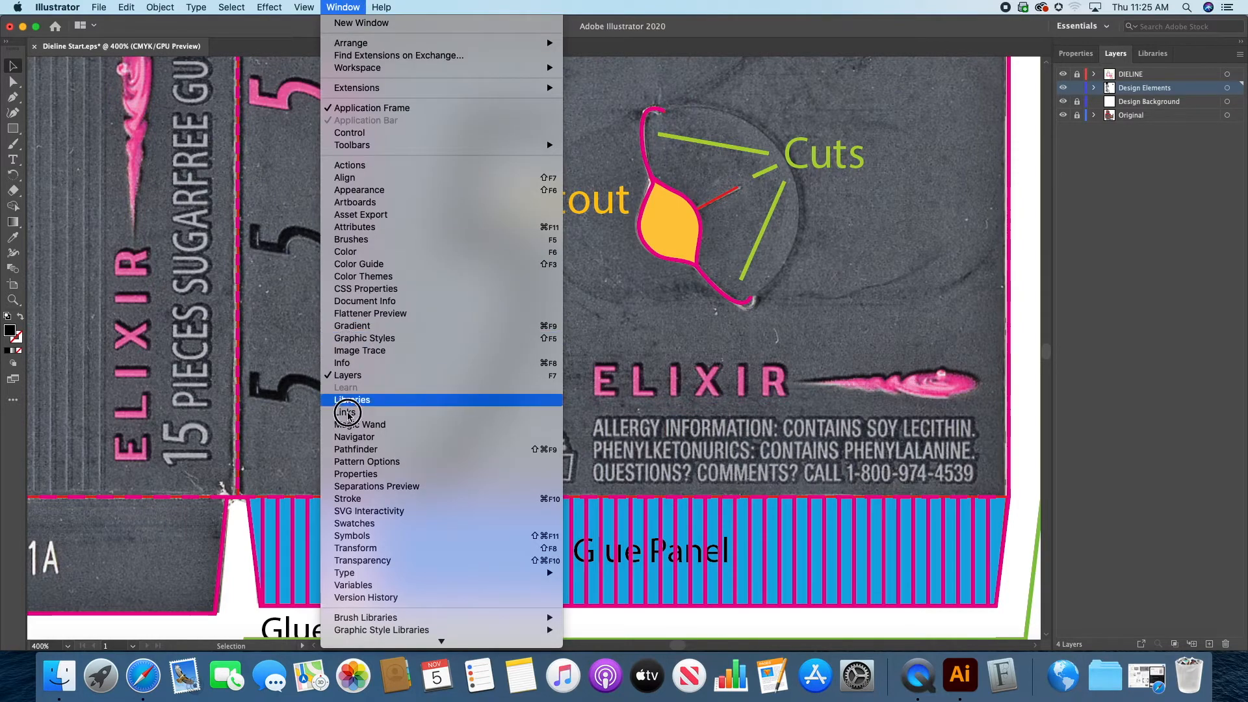
{"action": "left_click", "coordinate": [354, 524]}
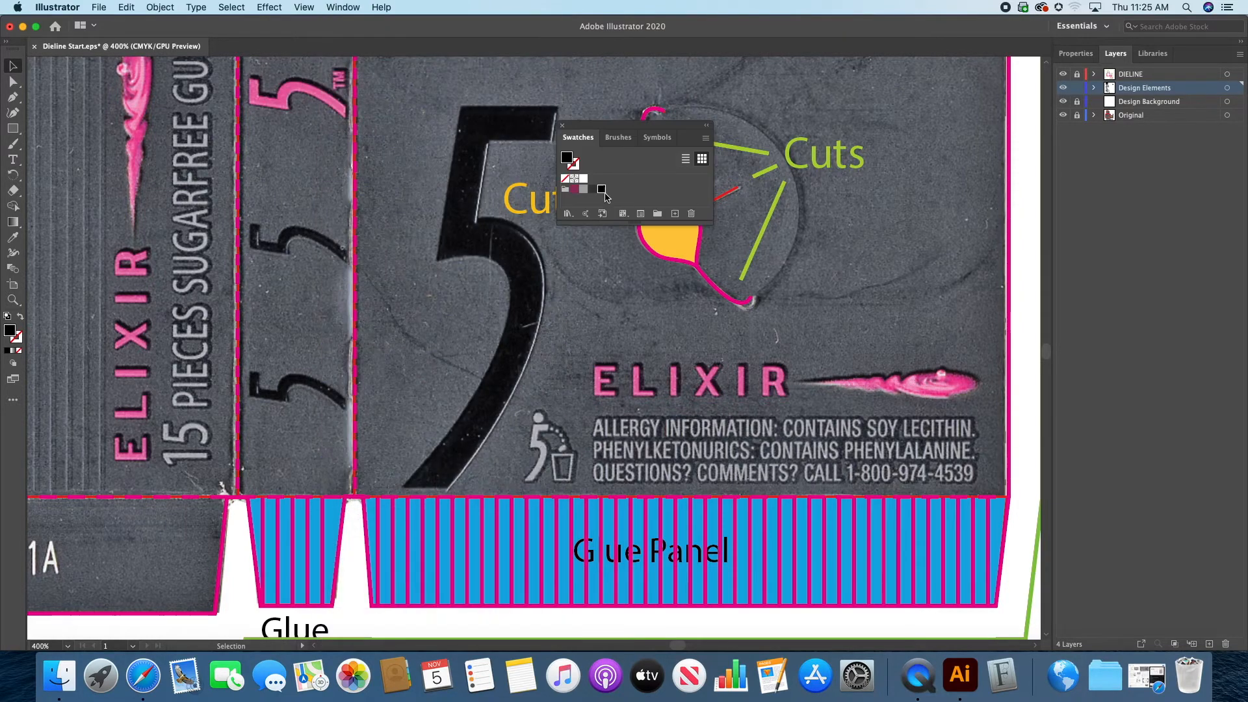
{"action": "left_click_drag", "start_coordinate": [608, 127], "coordinate": [889, 39]}
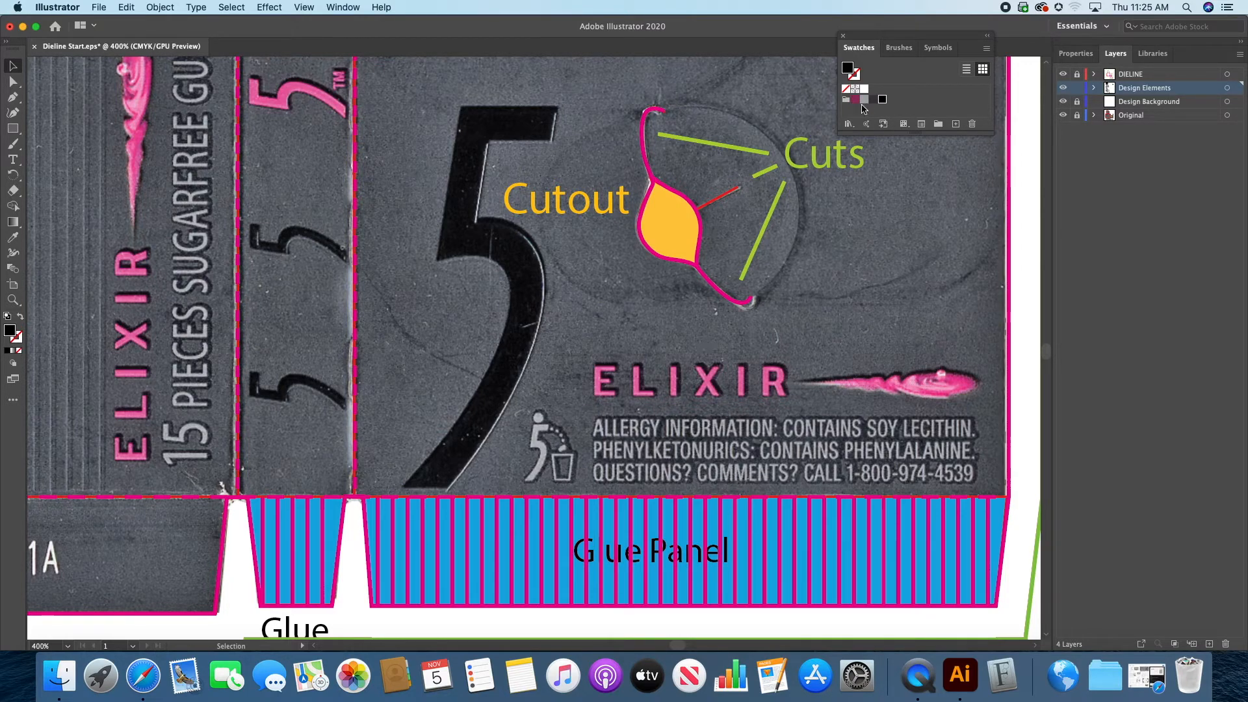
Step: Fill the whole litter figure under Required Graphics with the light gray swatch
{"action": "key", "text": "space"}
{"action": "left_click_drag", "start_coordinate": [306, 270], "coordinate": [1091, 273]}
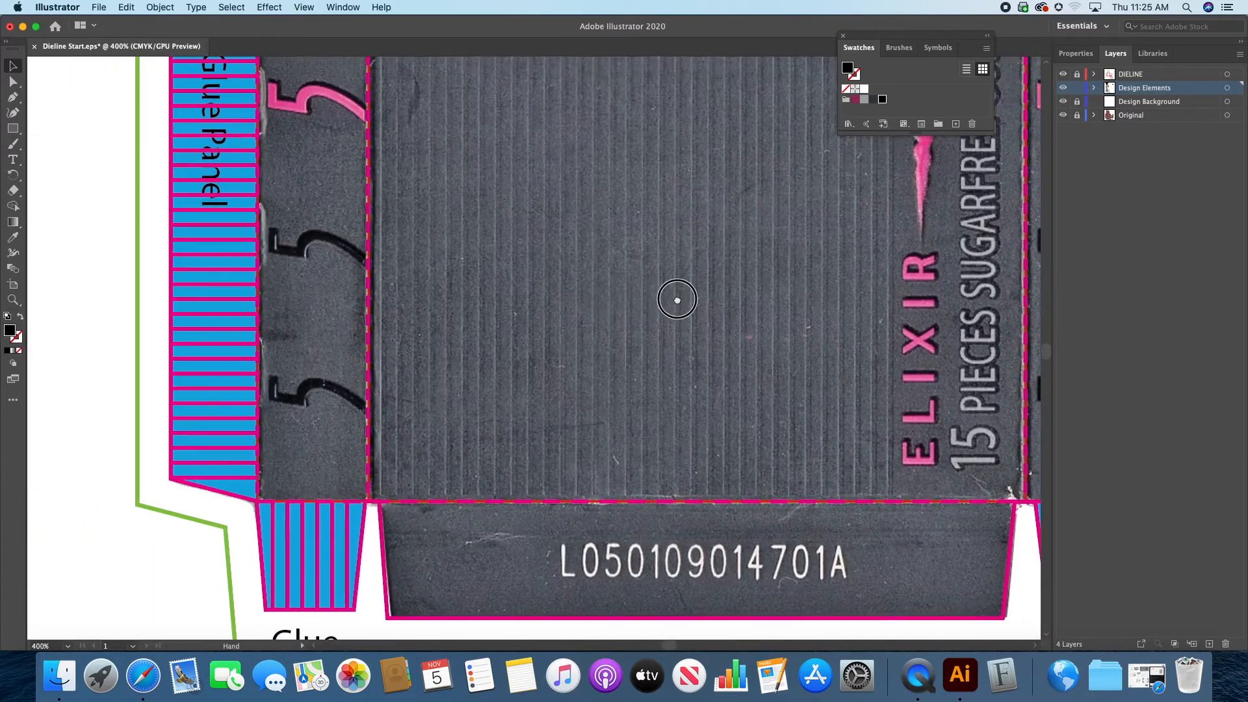
{"action": "left_click_drag", "start_coordinate": [674, 299], "coordinate": [1000, 300]}
{"action": "left_click_drag", "start_coordinate": [521, 315], "coordinate": [1061, 6]}
{"action": "left_click_drag", "start_coordinate": [704, 248], "coordinate": [897, 156]}
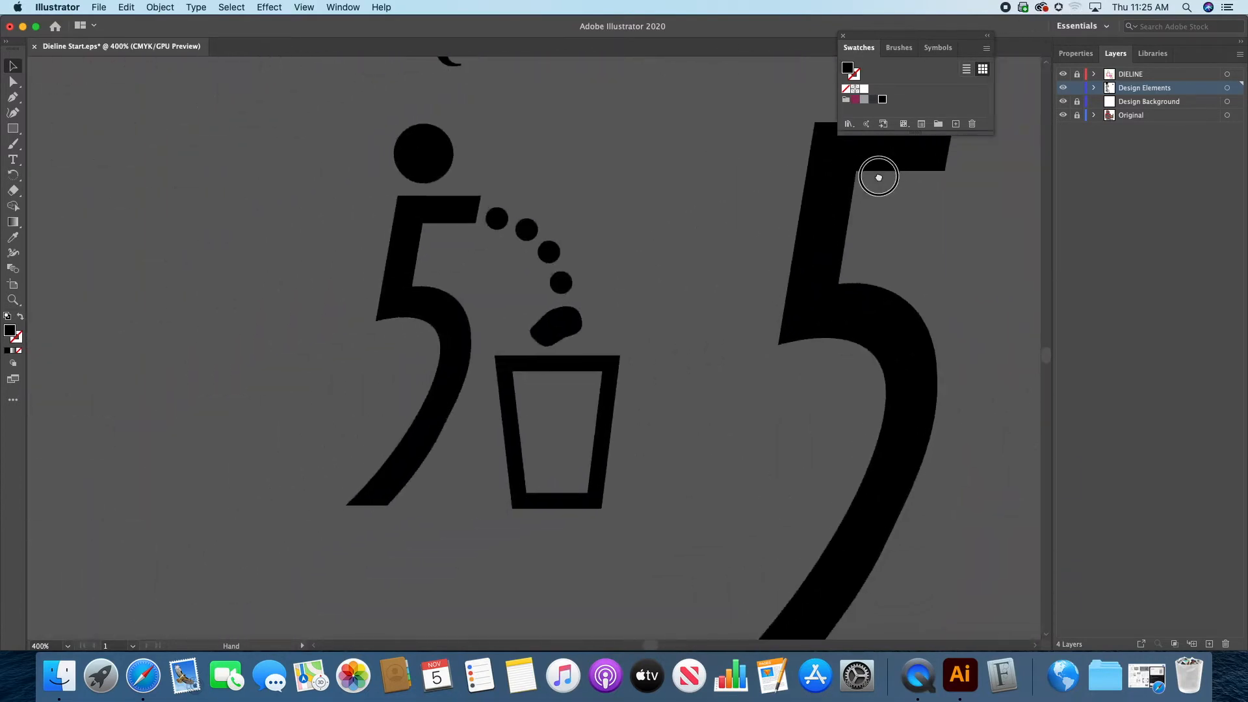
{"action": "left_click_drag", "start_coordinate": [290, 117], "coordinate": [699, 571]}
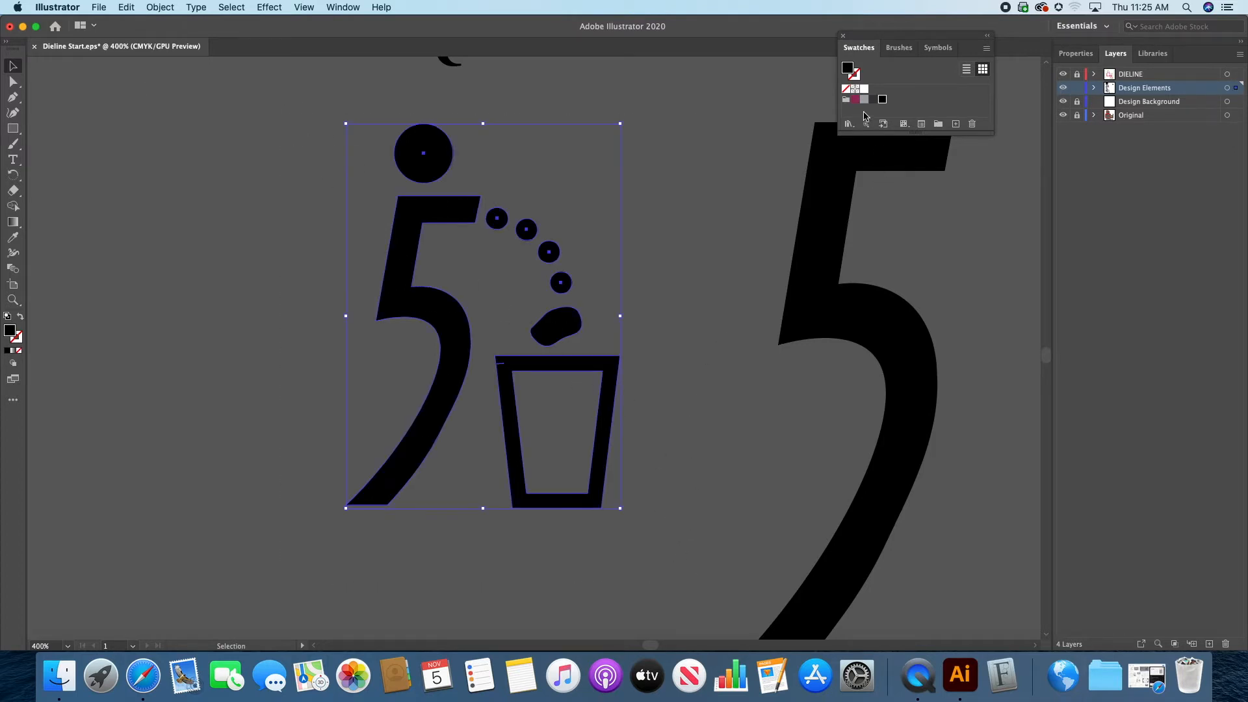
{"action": "left_click", "coordinate": [865, 101]}
Step: Move the gray litter figure onto the dieline, over the panel with the allergy text
{"action": "left_click", "coordinate": [19, 303]}
{"action": "left_click", "coordinate": [679, 323], "text": "alt"}
{"action": "left_click", "coordinate": [679, 323], "text": "alt"}
{"action": "left_click", "coordinate": [679, 323], "text": "alt"}
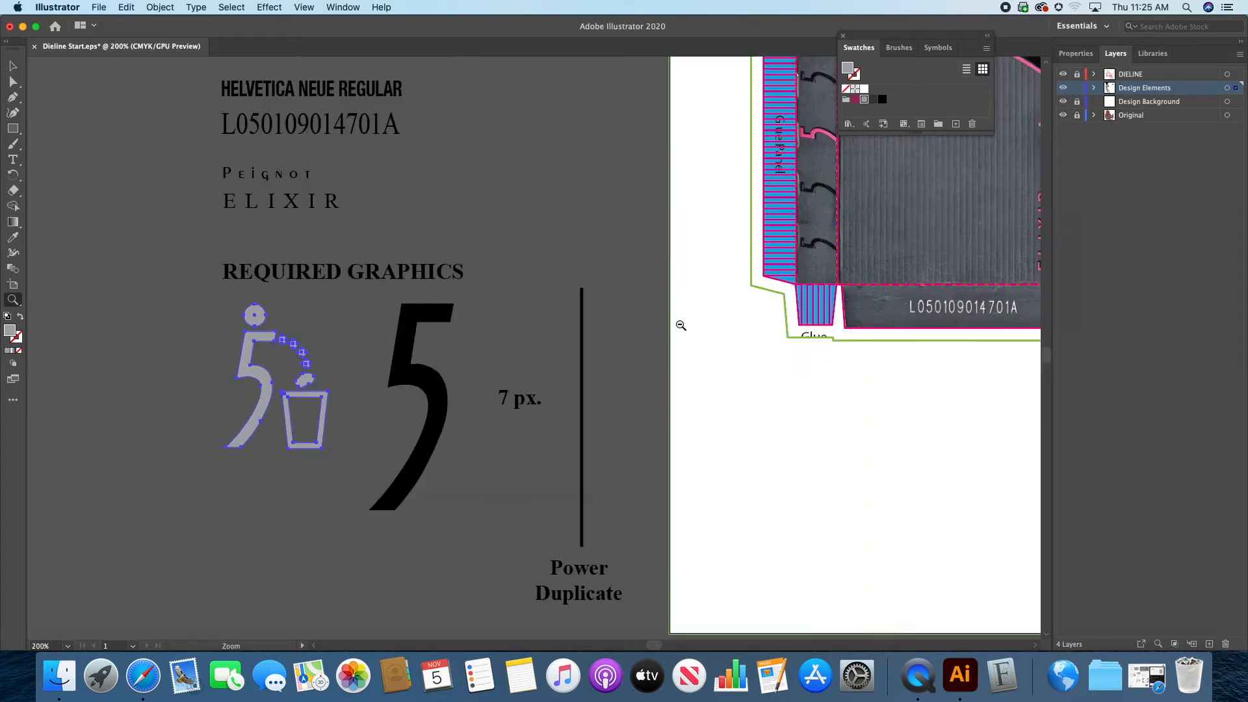
{"action": "left_click", "coordinate": [9, 67]}
{"action": "left_click_drag", "start_coordinate": [251, 374], "coordinate": [875, 260]}
{"action": "scroll", "coordinate": [1002, 260], "scroll_direction": "right", "scroll_amount": 5}
{"action": "scroll", "coordinate": [1003, 260], "scroll_direction": "up", "scroll_amount": 2}
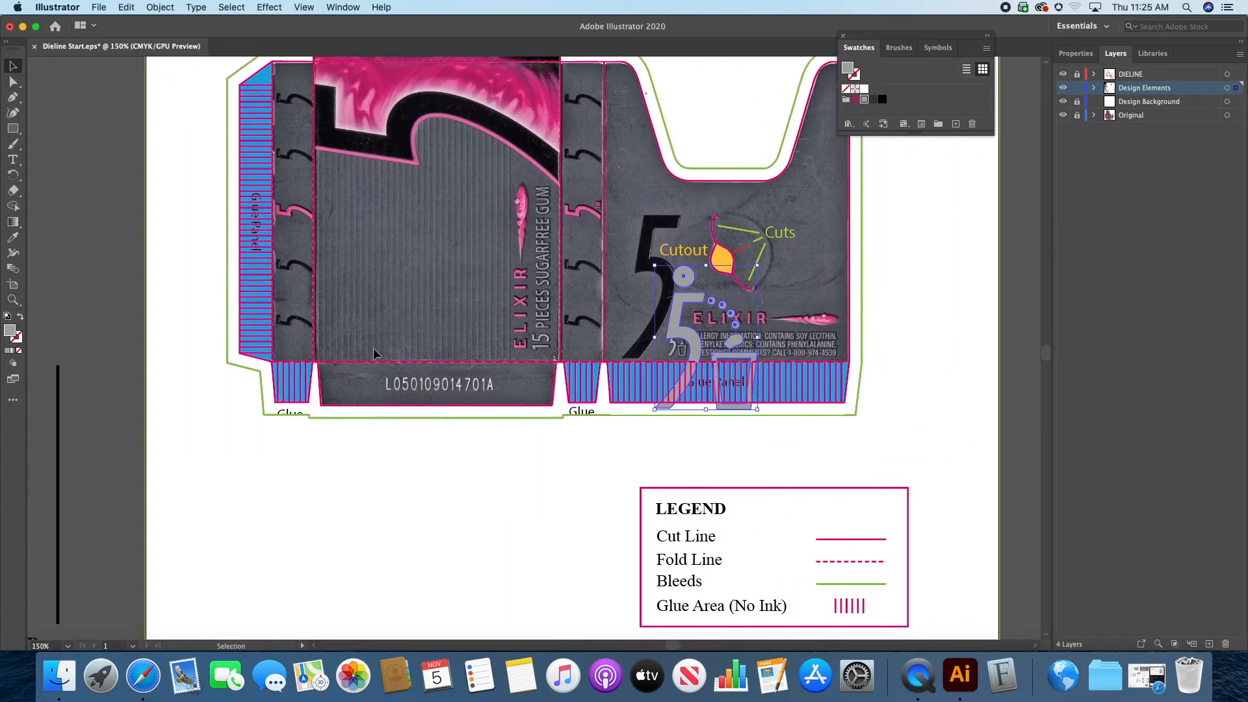
Step: Scale the litter figure down proportionally and move it over the small printed litter figure beside the allergy text
{"action": "left_click", "coordinate": [13, 299]}
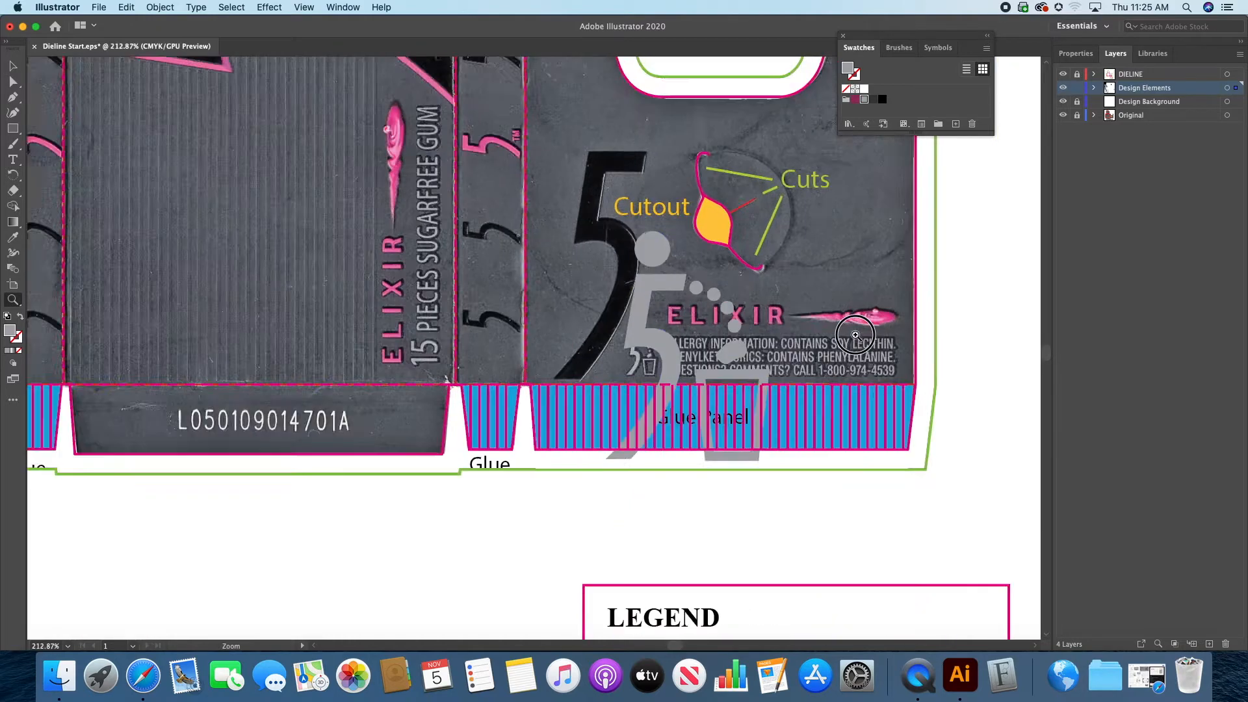
{"action": "left_click_drag", "start_coordinate": [734, 323], "coordinate": [928, 339]}
{"action": "left_click", "coordinate": [13, 66]}
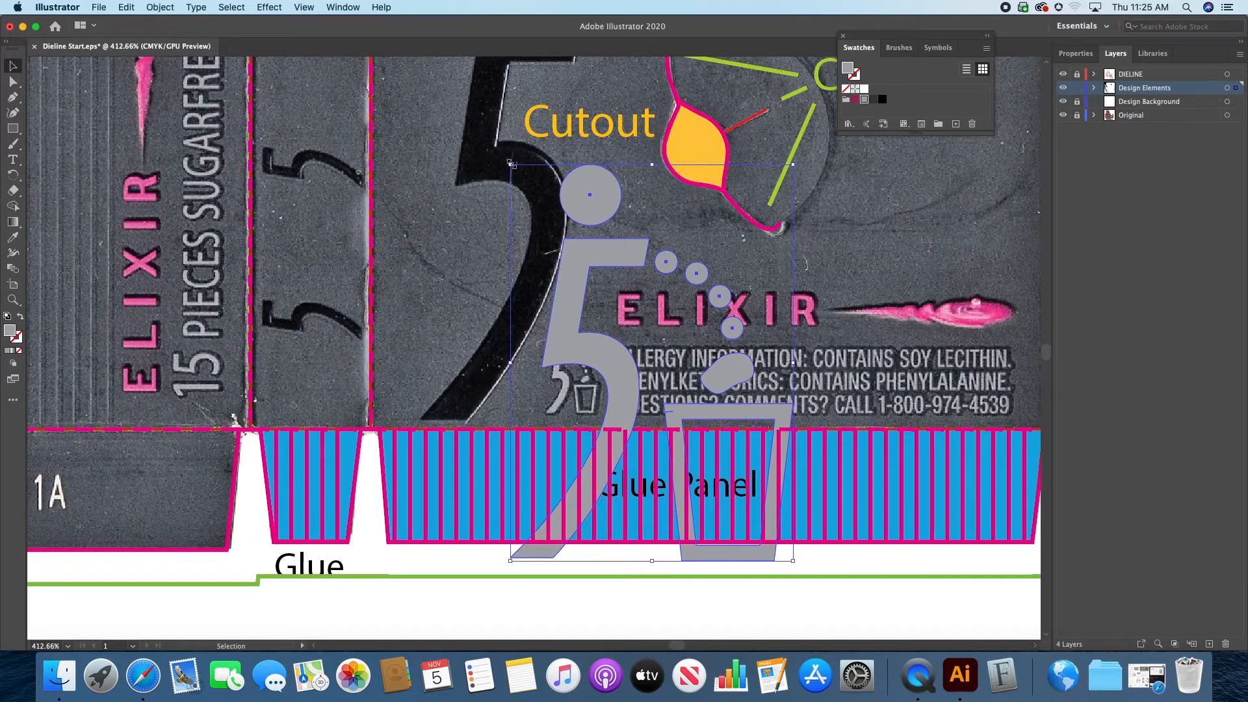
{"action": "left_click_drag", "start_coordinate": [511, 163], "coordinate": [724, 411]}
{"action": "left_click_drag", "start_coordinate": [788, 517], "coordinate": [598, 372]}
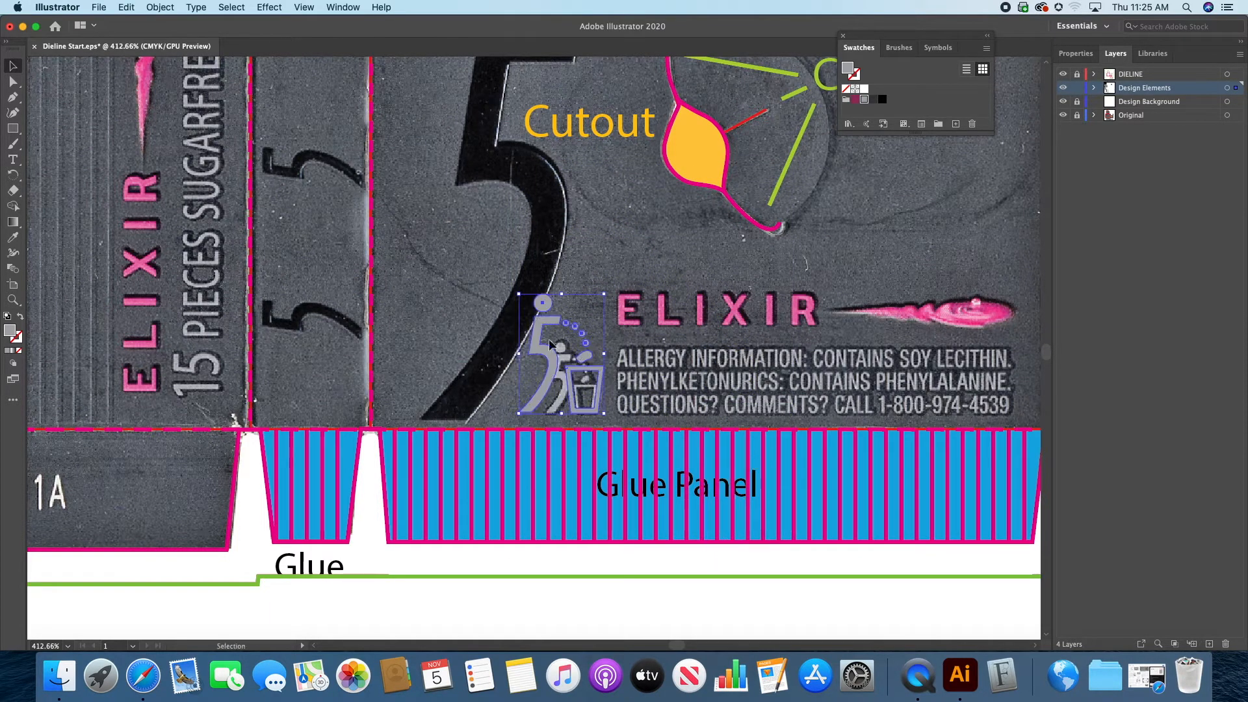
Step: Shrink the litter figure to the printed figure's size and nudge it left until the two line up
{"action": "left_click_drag", "start_coordinate": [519, 296], "coordinate": [556, 333]}
{"action": "key", "text": "Left"}
{"action": "key", "text": "Left"}
{"action": "key", "text": "Left"}
{"action": "key", "text": "Left"}
{"action": "key", "text": "Left"}
{"action": "key", "text": "Left"}
{"action": "key", "text": "Left"}
{"action": "key", "text": "Left"}
{"action": "key", "text": "Left"}
{"action": "key", "text": "Left"}
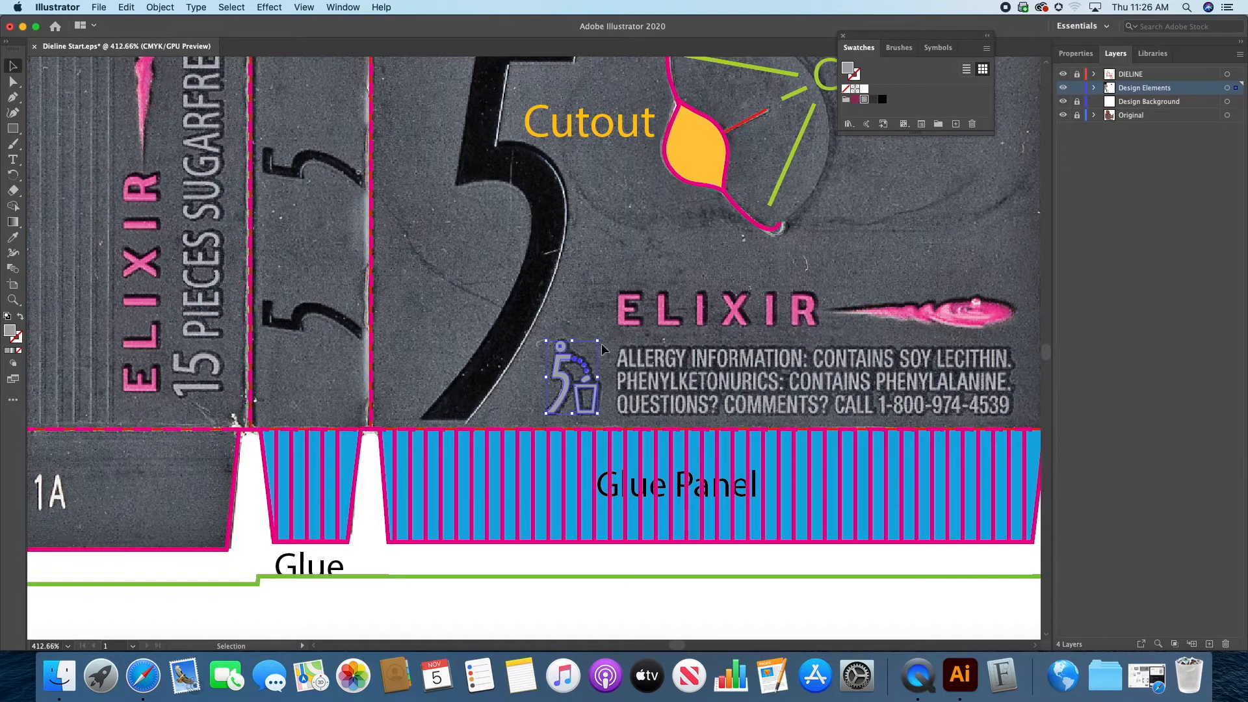
Step: Lower the litter figure's top edge slightly to match the printed figure's head, and deselect it
{"action": "left_click", "coordinate": [13, 300]}
{"action": "left_click_drag", "start_coordinate": [608, 388], "coordinate": [693, 332]}
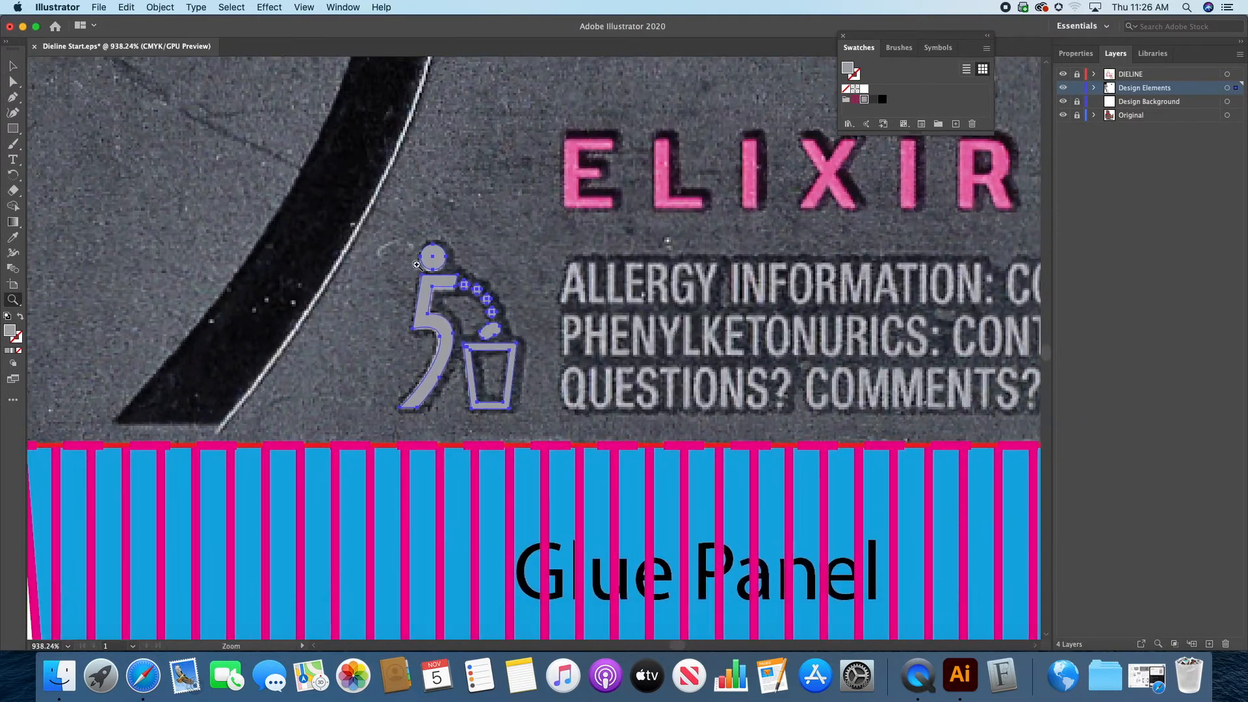
{"action": "left_click", "coordinate": [16, 68]}
{"action": "left_click_drag", "start_coordinate": [460, 245], "coordinate": [458, 247]}
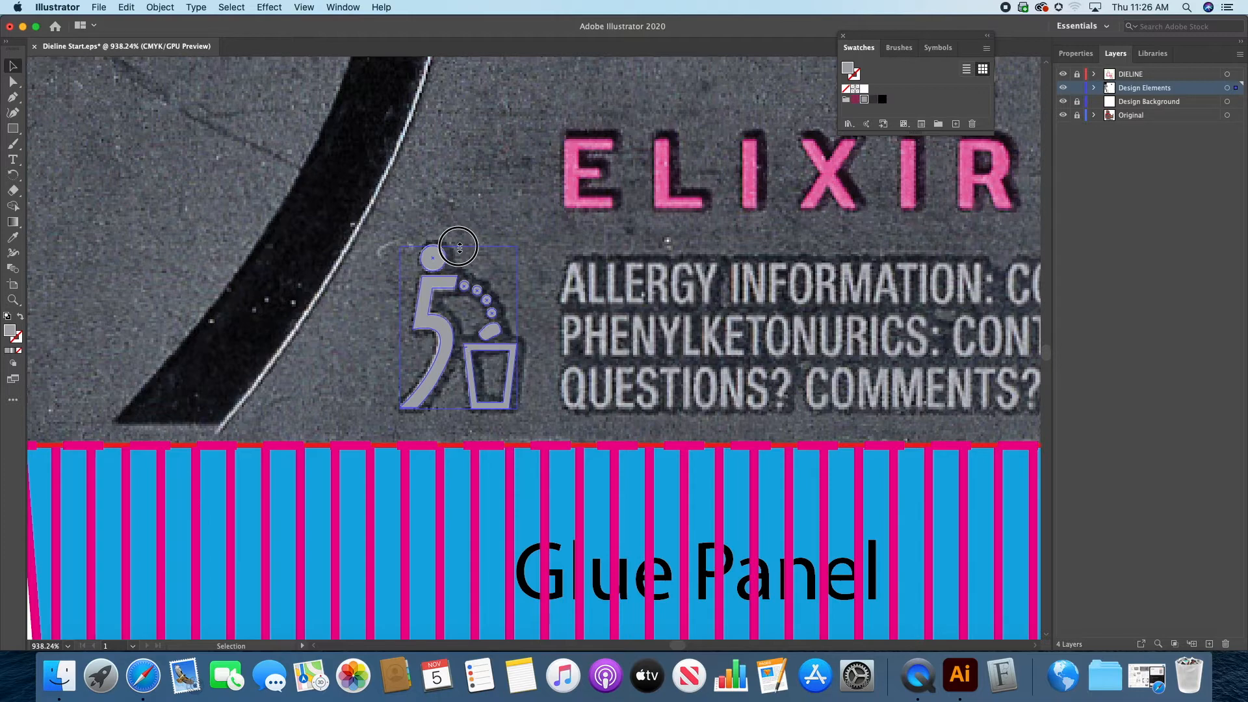
{"action": "left_click", "coordinate": [498, 229]}
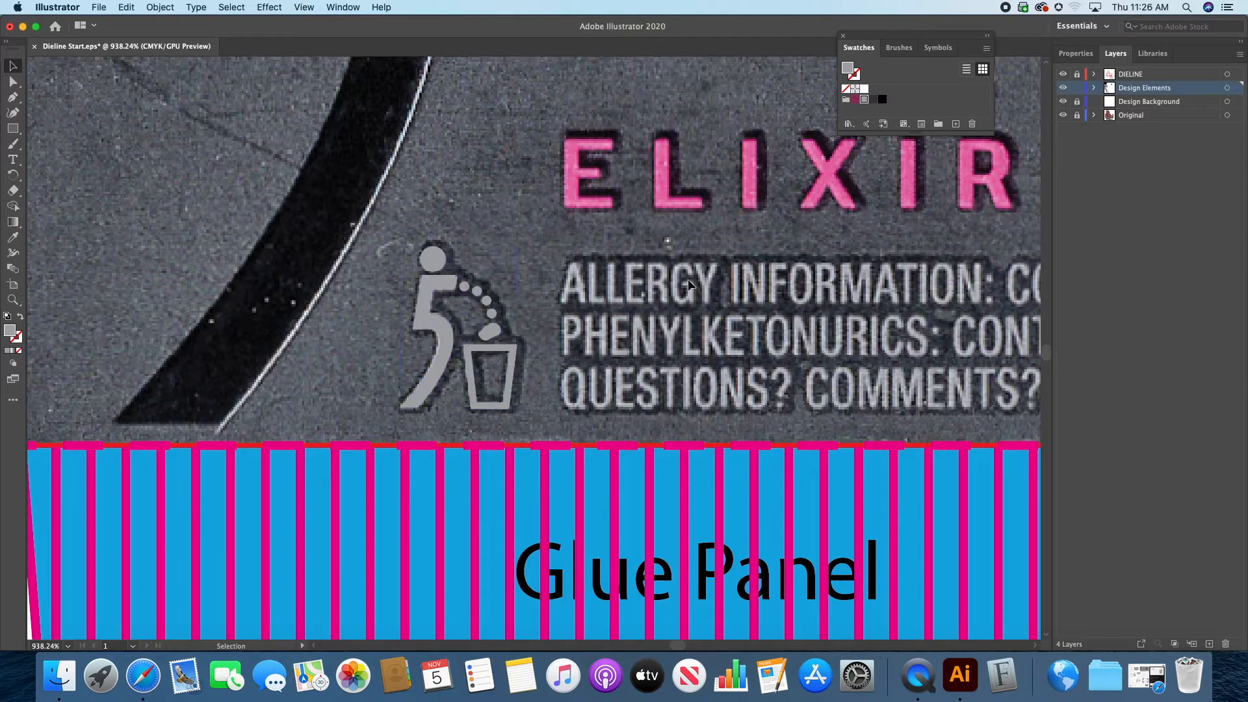
Step: Check the litter figure against the artwork by repeatedly hiding and reshowing the Original layer, and return to the whole artboard
{"action": "left_click", "coordinate": [1063, 115]}
{"action": "left_click", "coordinate": [1062, 115]}
{"action": "left_click", "coordinate": [1062, 115]}
{"action": "left_click", "coordinate": [1062, 115]}
{"action": "left_click", "coordinate": [1063, 115]}
{"action": "left_click", "coordinate": [1063, 115]}
{"action": "key", "text": "a"}
{"action": "key", "text": "super+0"}
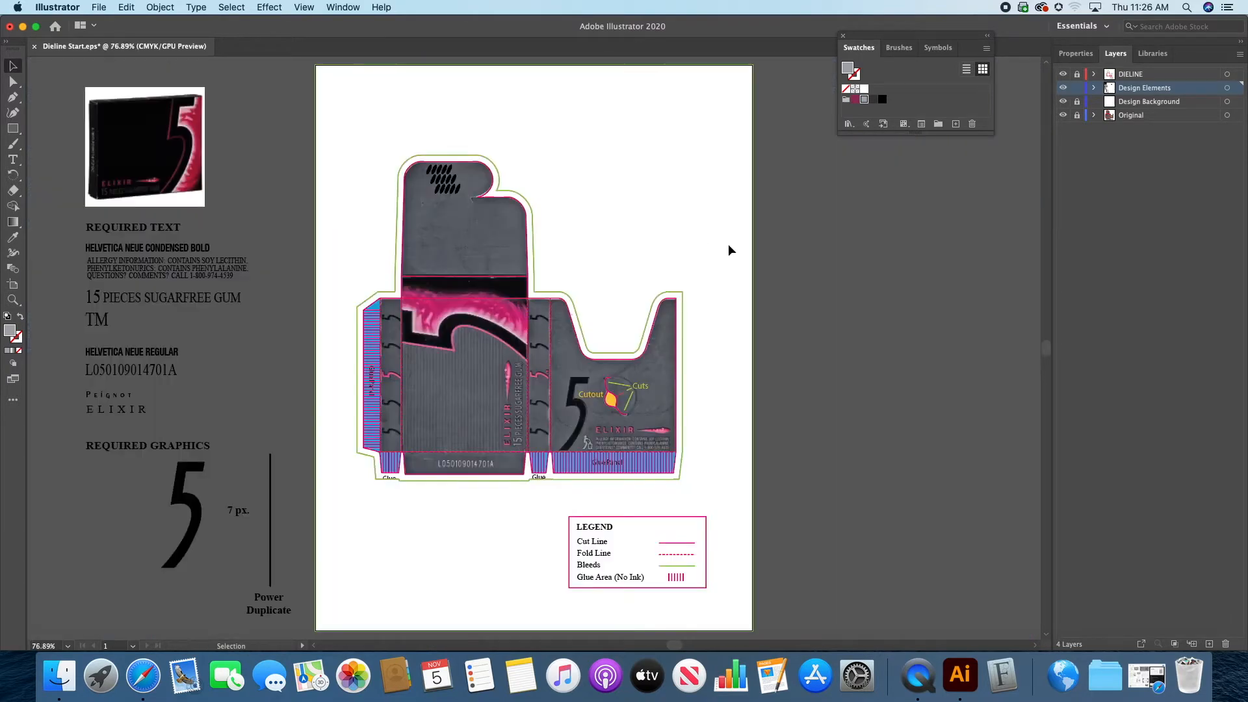
Step: Select the allergy text block under Required Text and show its Character settings clear of the text
{"action": "left_click", "coordinate": [12, 299]}
{"action": "left_click_drag", "start_coordinate": [610, 445], "coordinate": [1038, 445]}
{"action": "left_click_drag", "start_coordinate": [745, 481], "coordinate": [609, 449]}
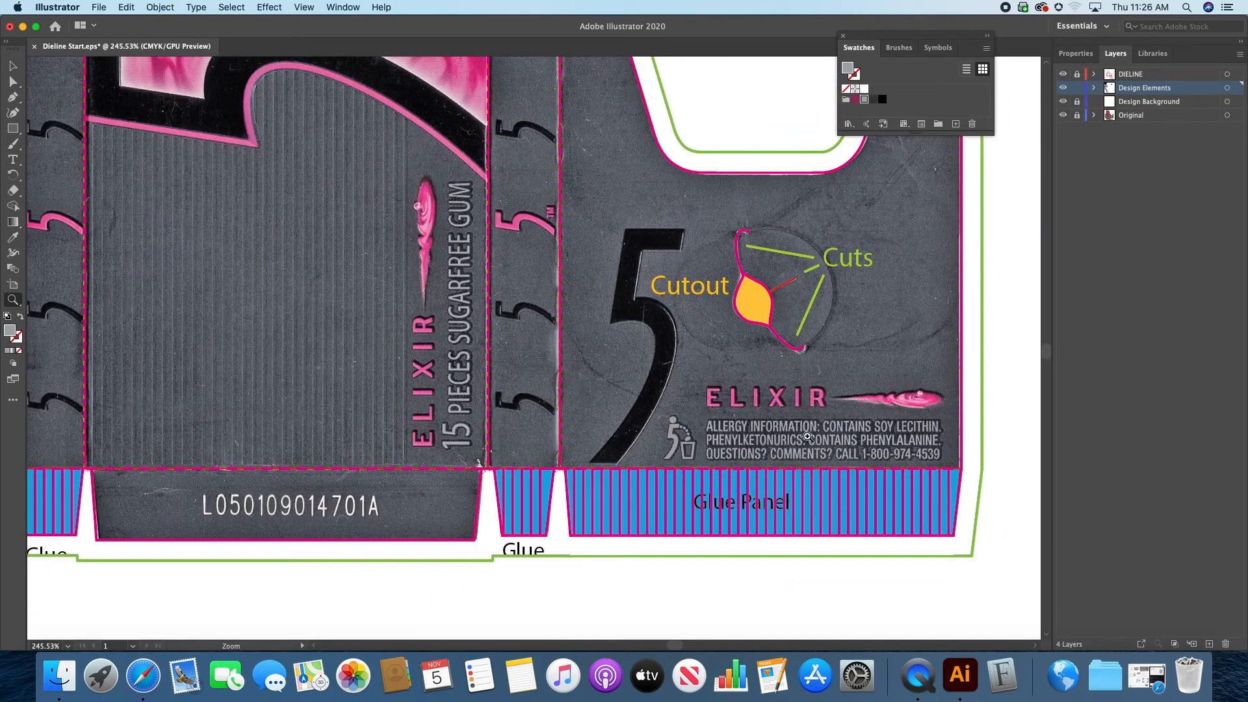
{"action": "left_click_drag", "start_coordinate": [808, 437], "coordinate": [671, 446]}
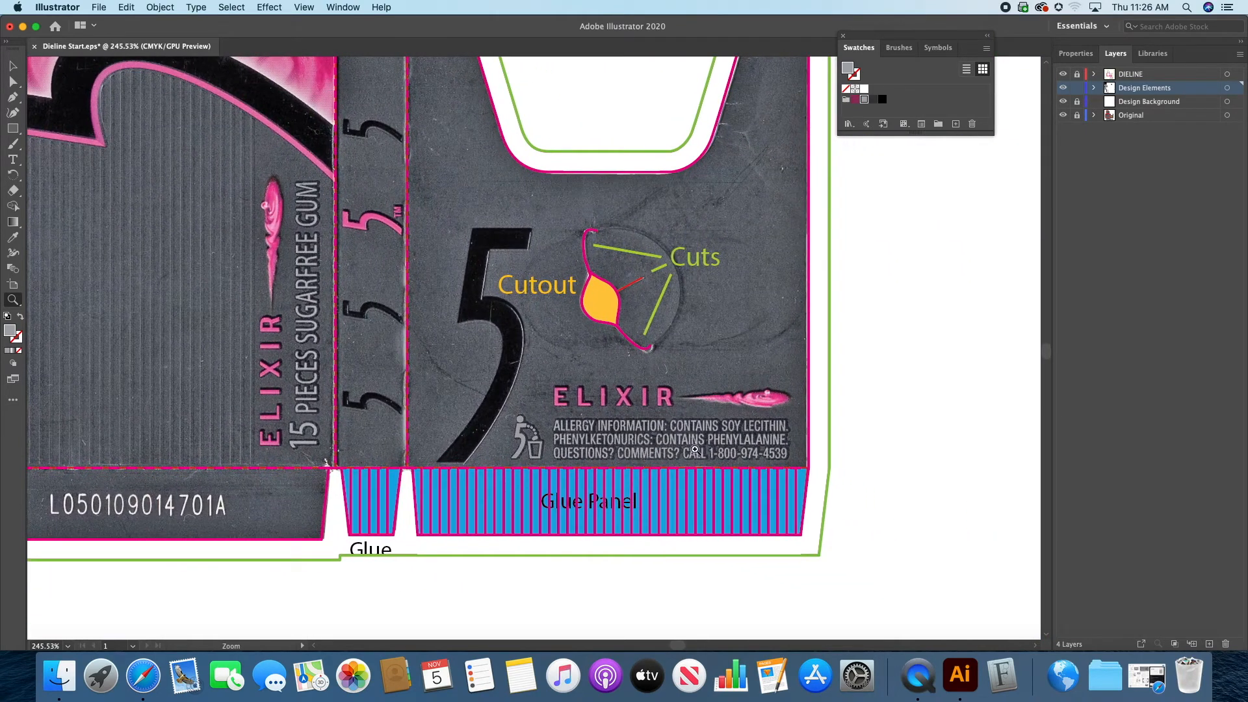
{"action": "left_click_drag", "start_coordinate": [138, 274], "coordinate": [803, 365]}
{"action": "left_click_drag", "start_coordinate": [273, 295], "coordinate": [850, 459]}
{"action": "left_click_drag", "start_coordinate": [482, 352], "coordinate": [546, 586]}
{"action": "left_click_drag", "start_coordinate": [440, 385], "coordinate": [524, 398]}
{"action": "left_click_drag", "start_coordinate": [201, 294], "coordinate": [218, 243]}
{"action": "left_click", "coordinate": [12, 65]}
{"action": "left_click", "coordinate": [308, 263]}
{"action": "left_click", "coordinate": [340, 7]}
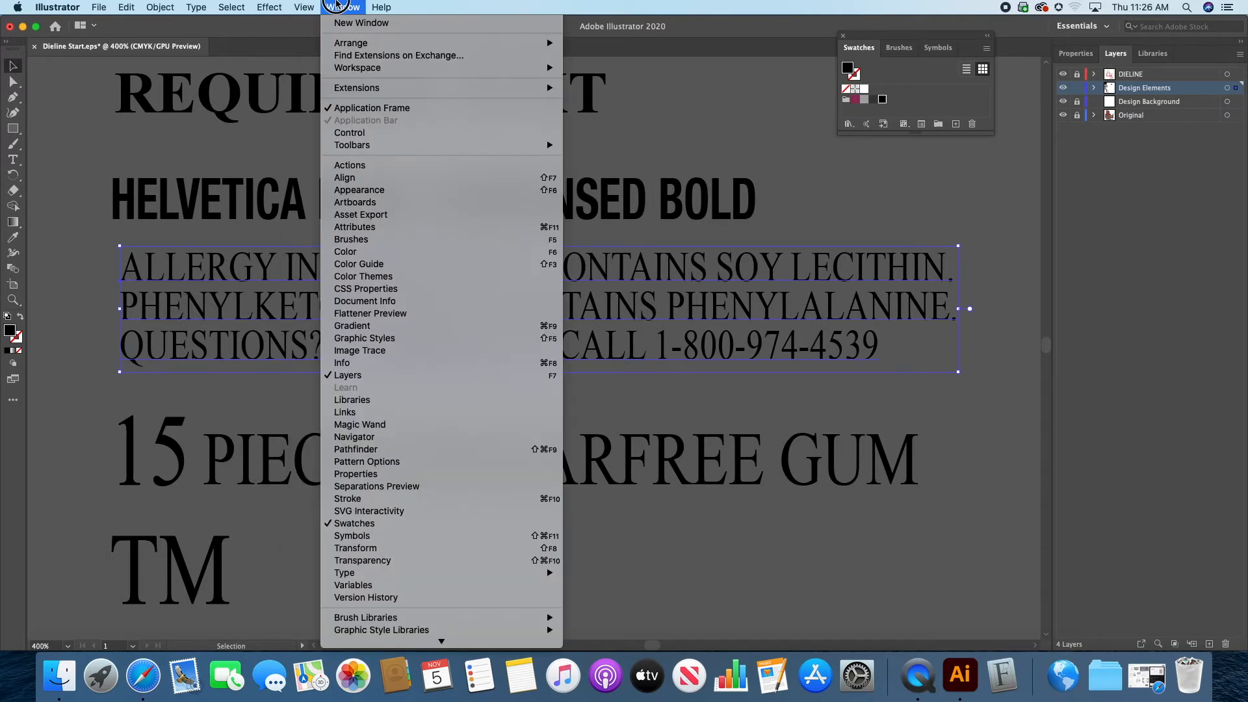
{"action": "mouse_move", "coordinate": [381, 572]}
{"action": "left_click", "coordinate": [623, 565]}
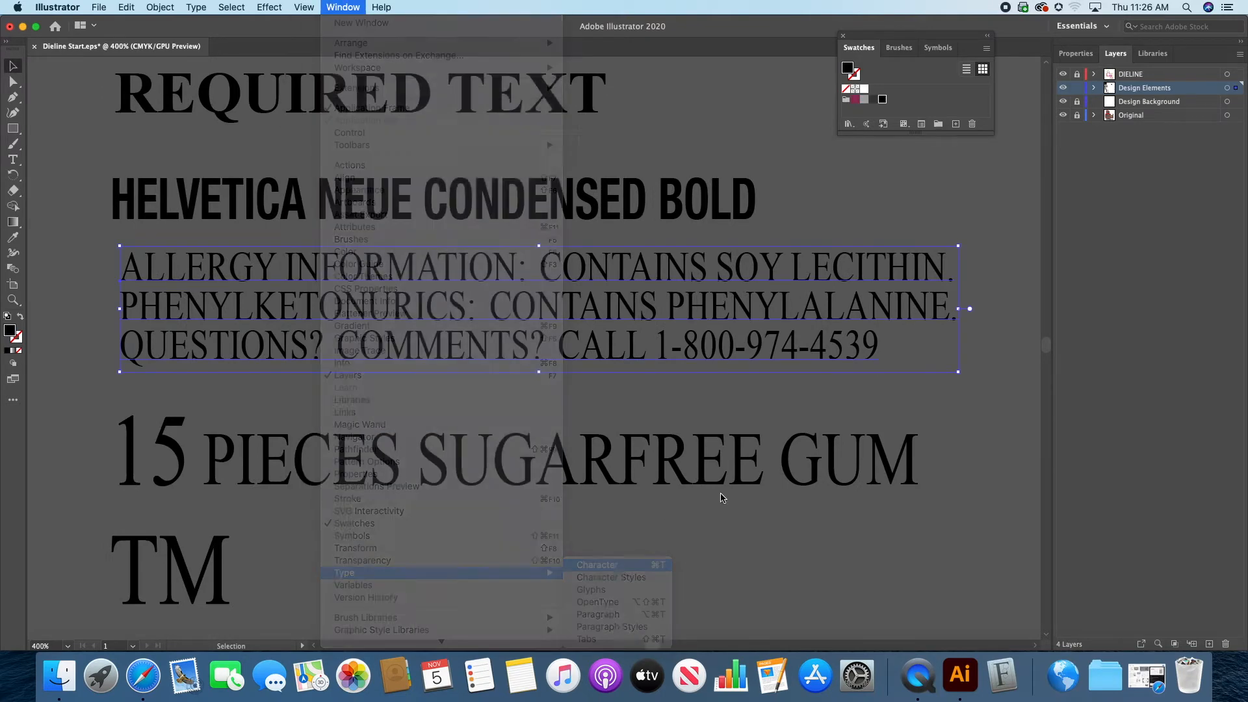
{"action": "left_click_drag", "start_coordinate": [502, 93], "coordinate": [904, 461]}
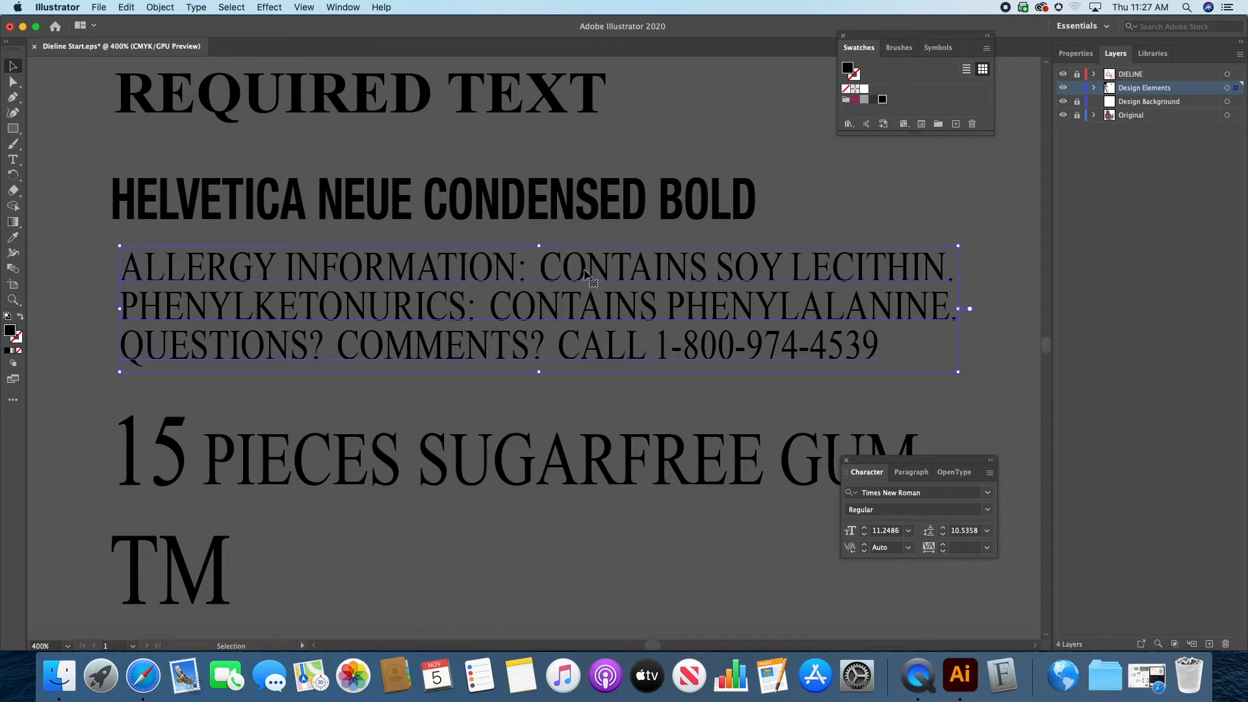
Step: Copy the Helvetica Neue Condensed Bold heading's formatting onto the allergy text with the Eyedropper, and fill the text with the light gray swatch
{"action": "left_click", "coordinate": [681, 232]}
{"action": "left_click", "coordinate": [635, 268]}
{"action": "key", "text": "i"}
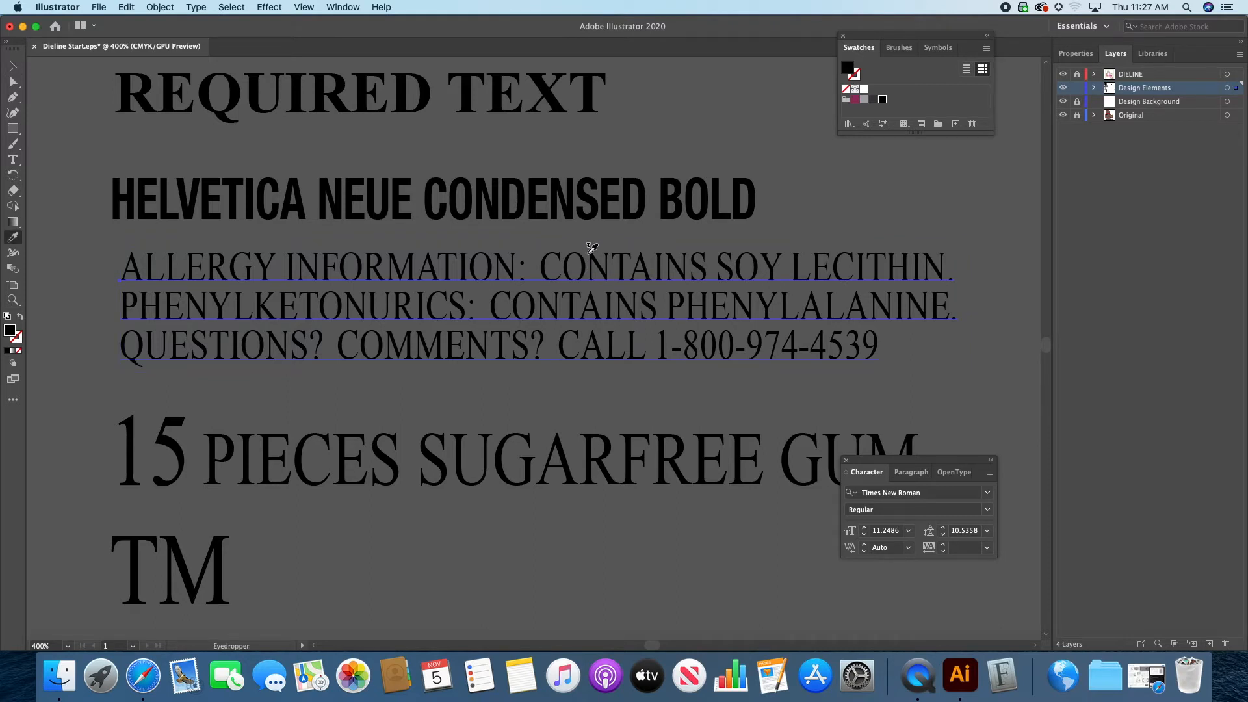
{"action": "left_click", "coordinate": [609, 196]}
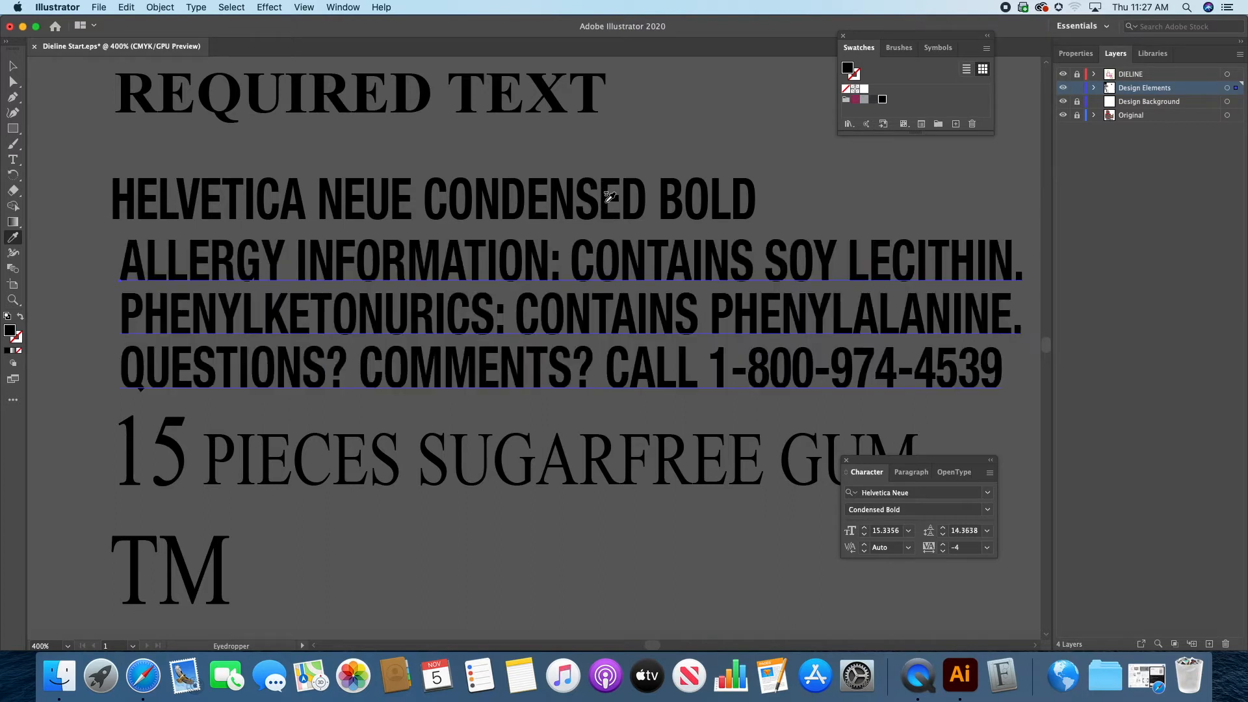
{"action": "left_click", "coordinate": [12, 66]}
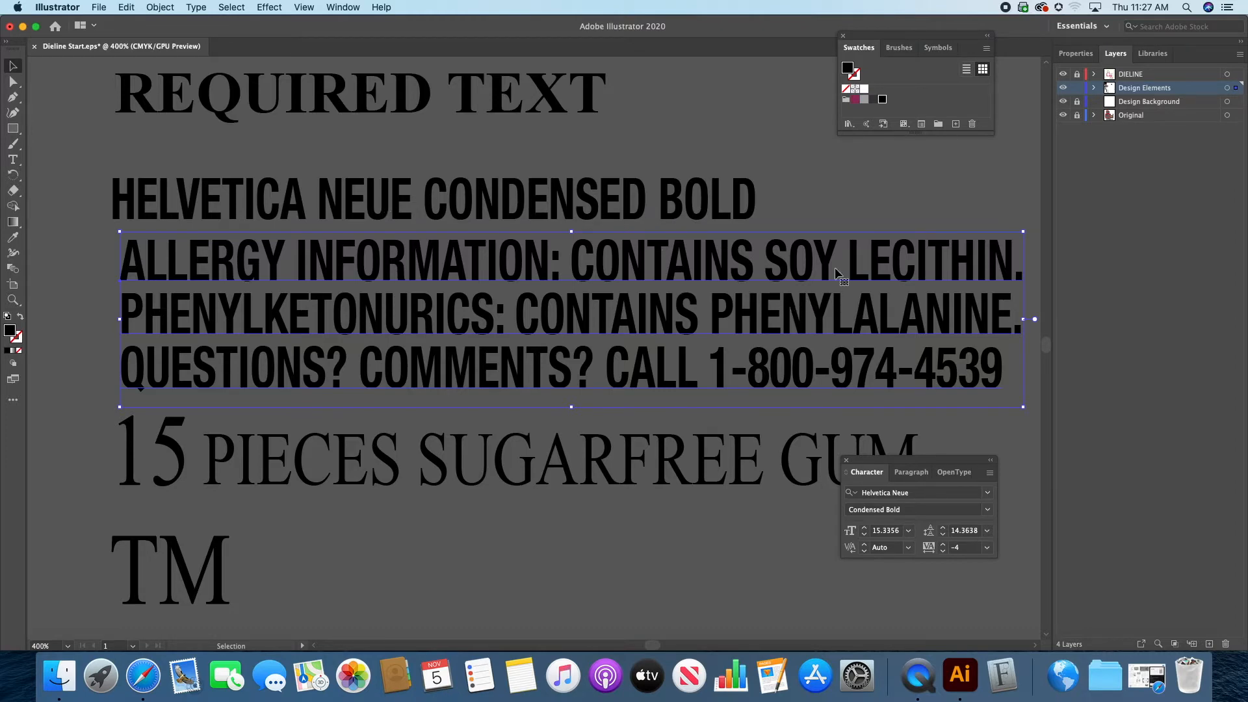
{"action": "left_click", "coordinate": [864, 100]}
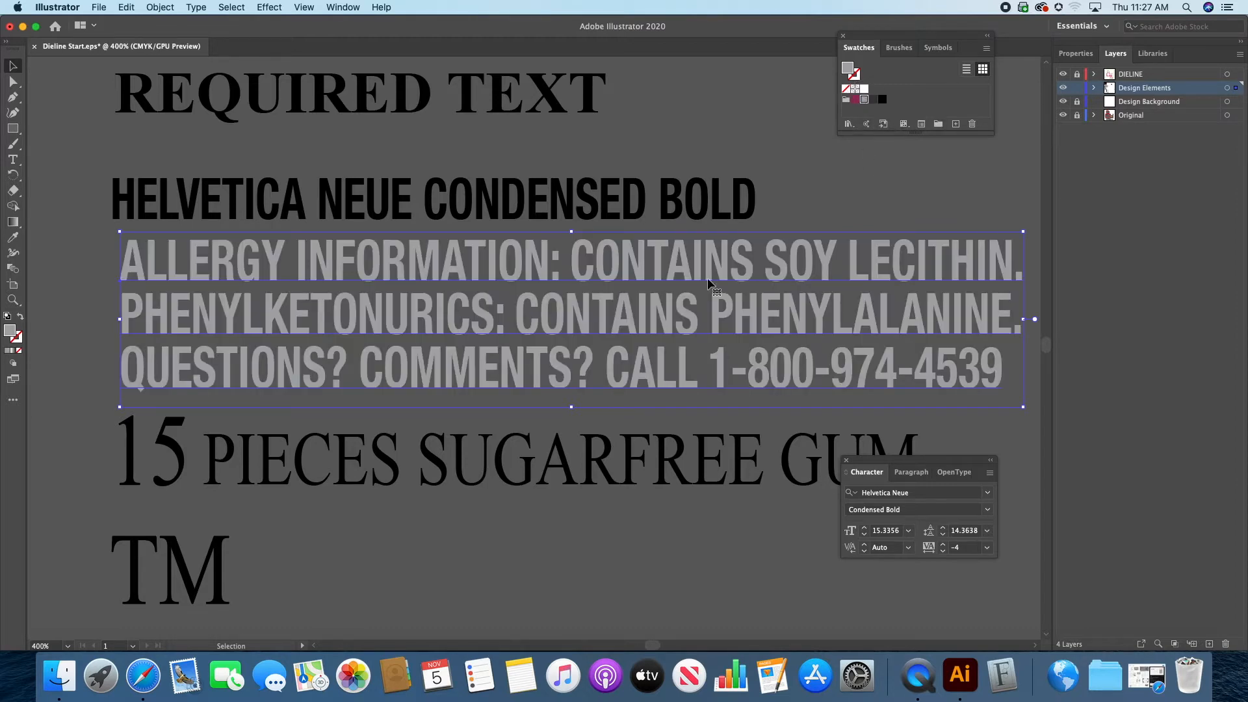
Step: Move the gray allergy text block onto the dieline, over the printed allergy text
{"action": "left_click", "coordinate": [12, 300]}
{"action": "left_click", "coordinate": [564, 368], "text": "alt"}
{"action": "left_click", "coordinate": [563, 368], "text": "alt"}
{"action": "left_click", "coordinate": [688, 371], "text": "alt"}
{"action": "left_click", "coordinate": [486, 306], "text": "alt"}
{"action": "left_click_drag", "start_coordinate": [568, 326], "coordinate": [510, 193]}
{"action": "left_click", "coordinate": [12, 66]}
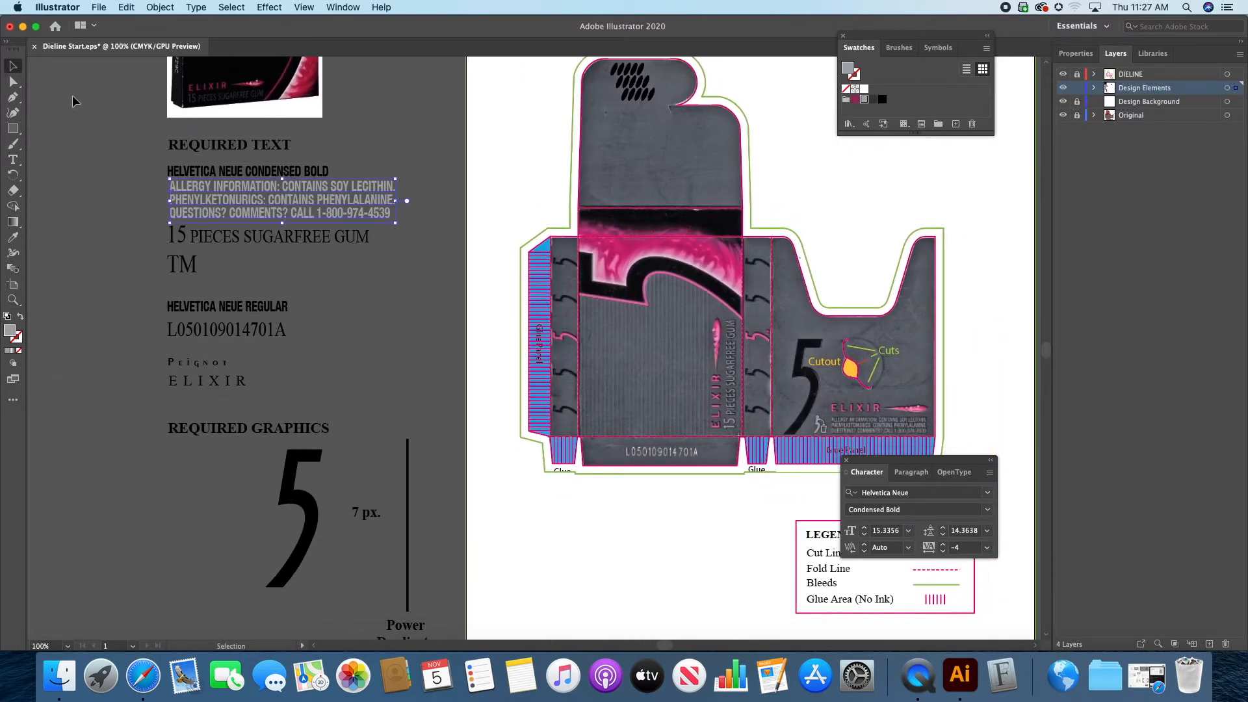
{"action": "left_click_drag", "start_coordinate": [273, 211], "coordinate": [874, 432]}
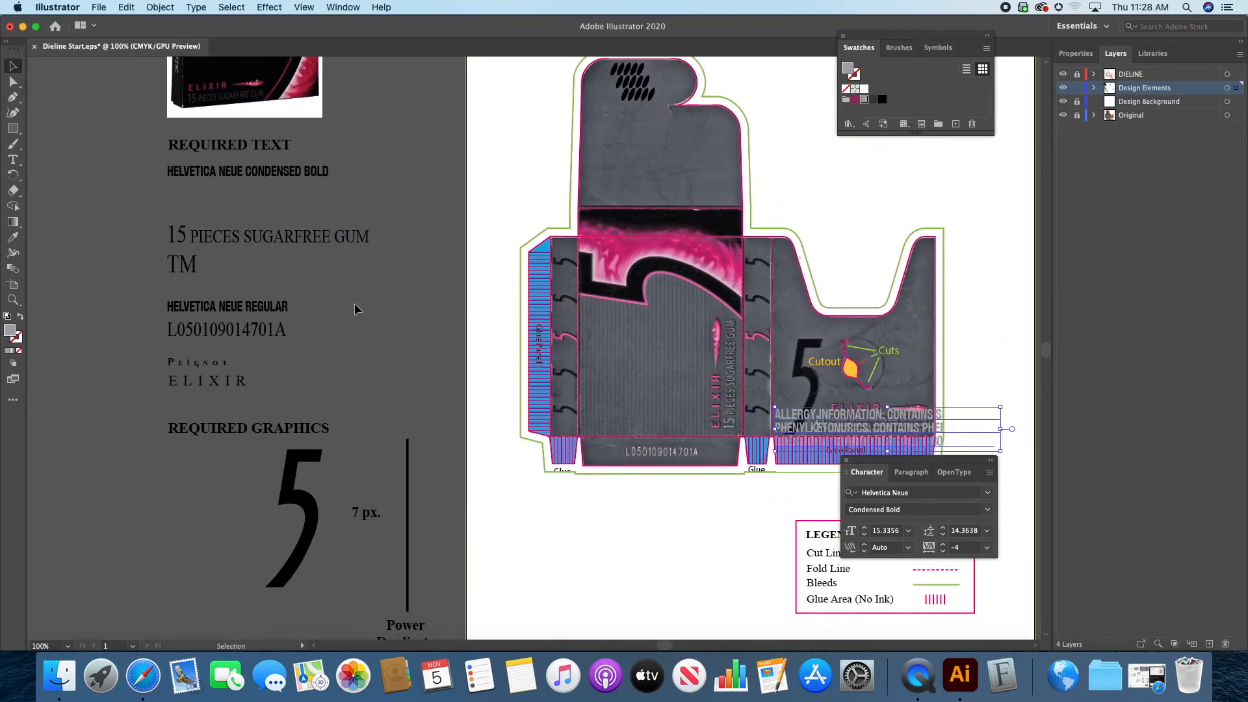
Step: Scale the allergy text proportionally to about 6.6 pt and align its upper left corner with the printed lines beside the litter figure
{"action": "left_click", "coordinate": [13, 300]}
{"action": "left_click", "coordinate": [886, 427]}
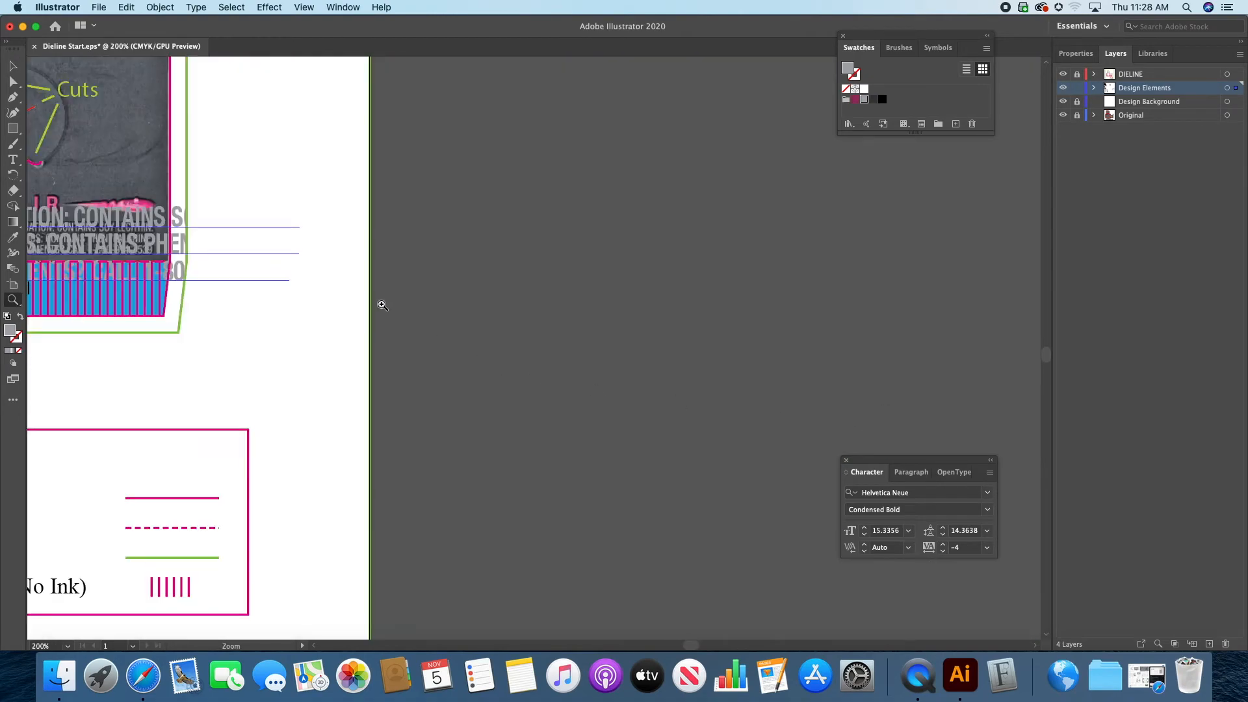
{"action": "left_click", "coordinate": [379, 305]}
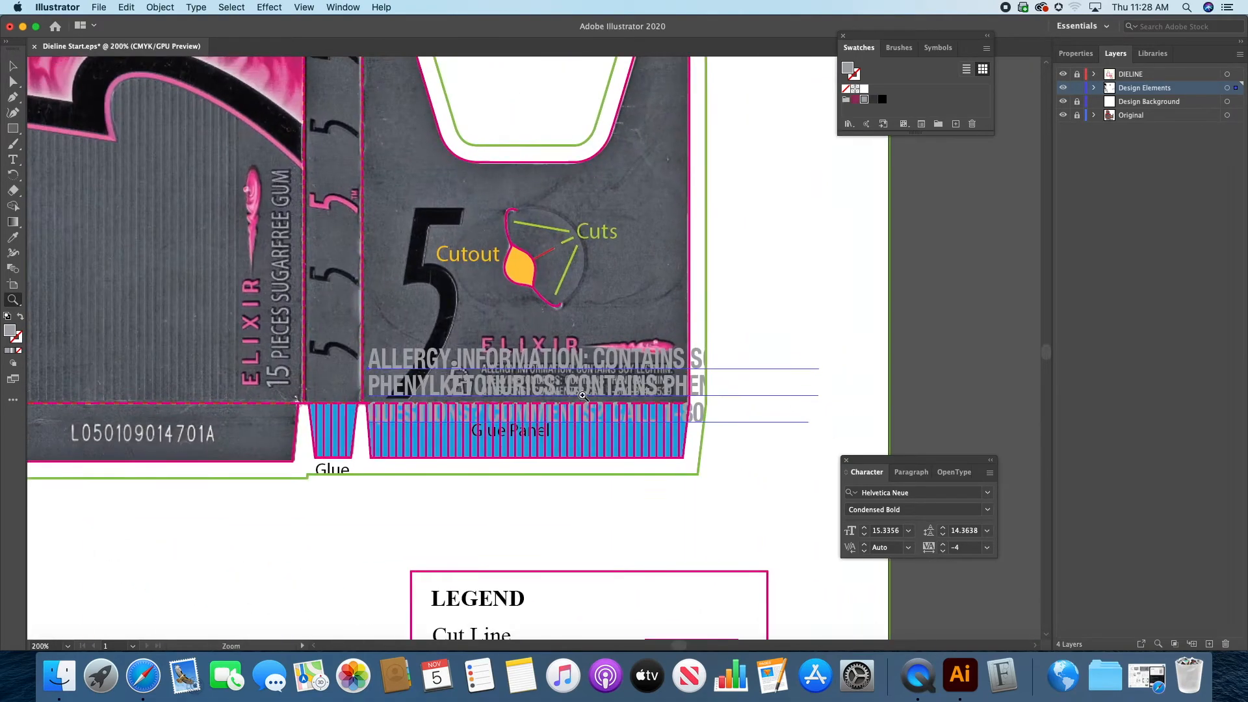
{"action": "left_click", "coordinate": [531, 385]}
{"action": "left_click", "coordinate": [636, 376]}
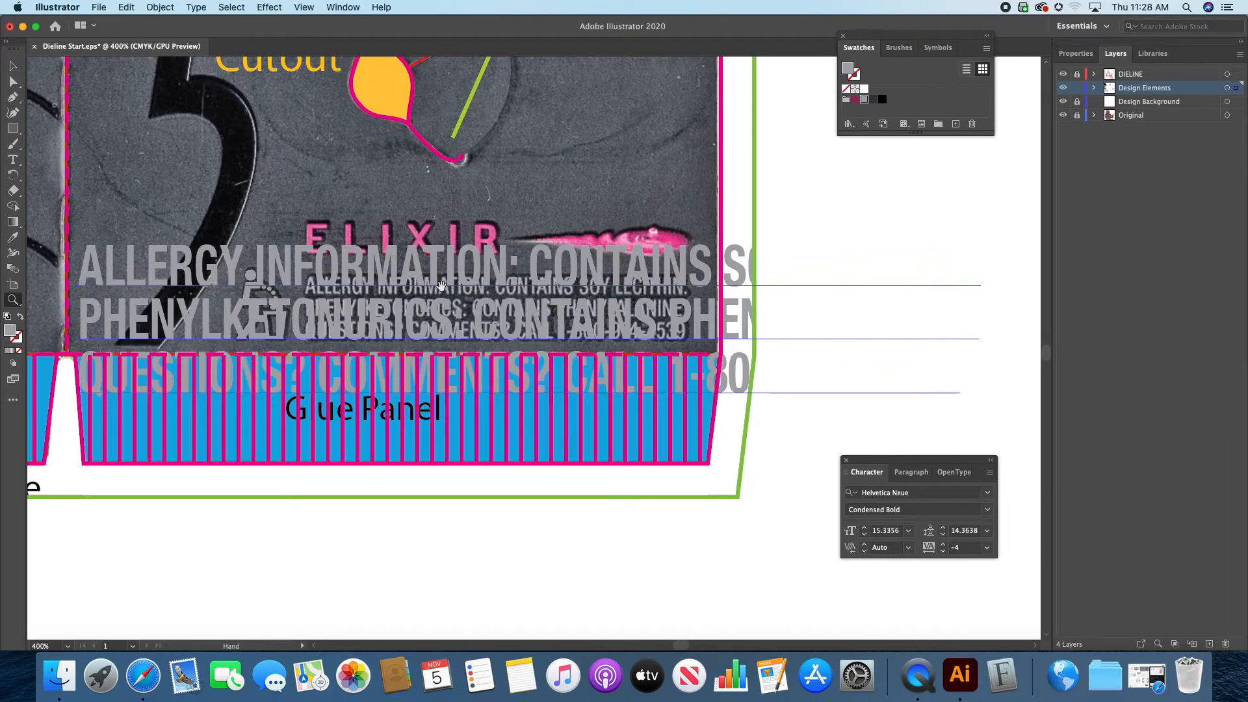
{"action": "scroll", "coordinate": [390, 260], "scroll_direction": "left", "scroll_amount": 2}
{"action": "left_click", "coordinate": [13, 66]}
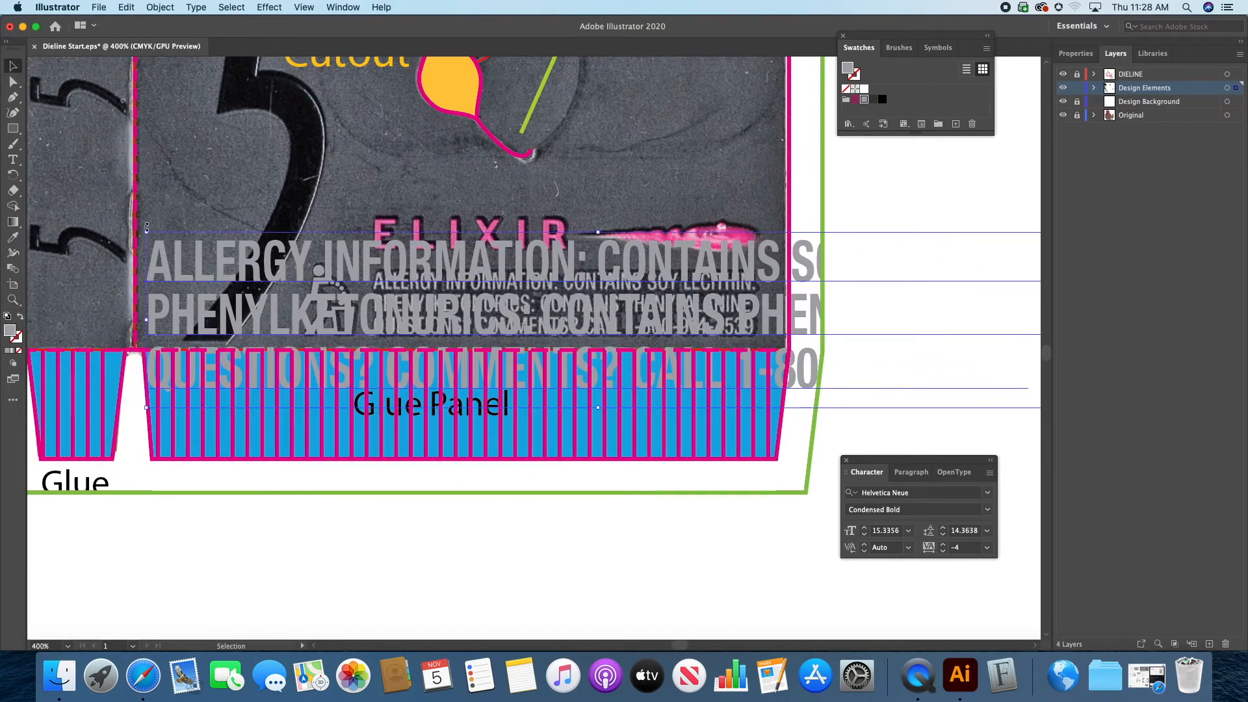
{"action": "left_click_drag", "start_coordinate": [148, 231], "coordinate": [727, 345]}
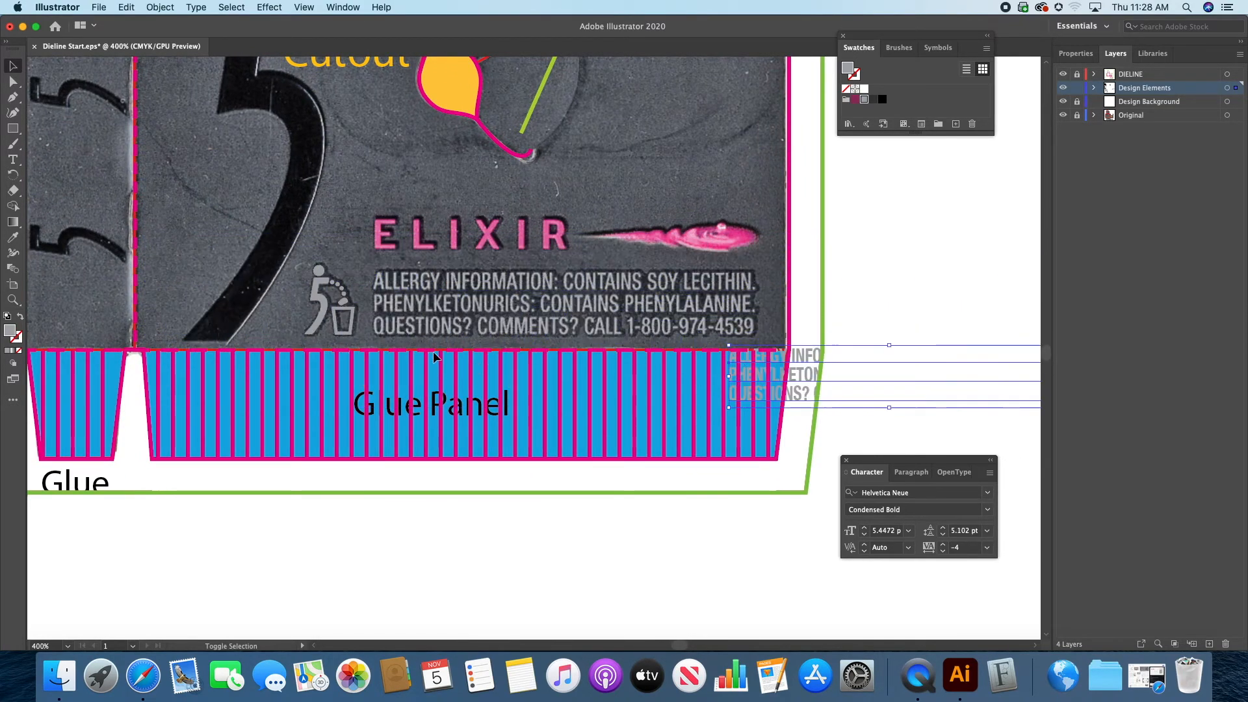
{"action": "left_click_drag", "start_coordinate": [822, 377], "coordinate": [460, 297]}
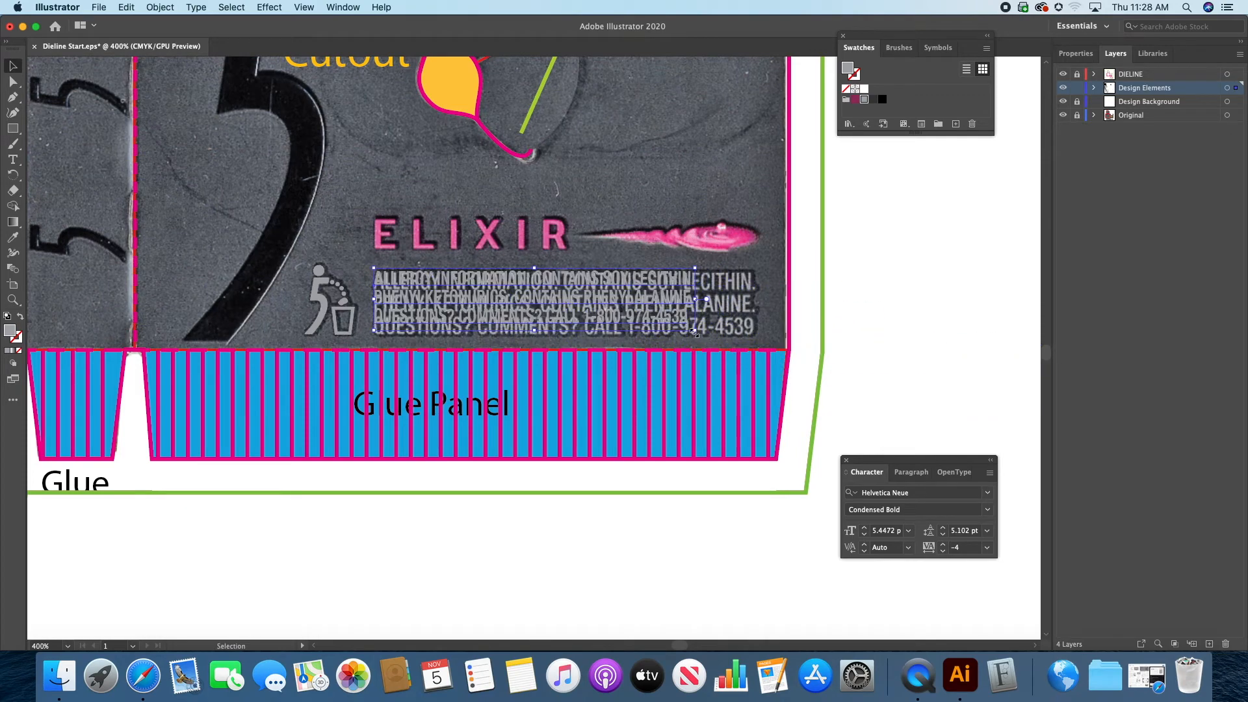
{"action": "left_click_drag", "start_coordinate": [697, 332], "coordinate": [762, 356]}
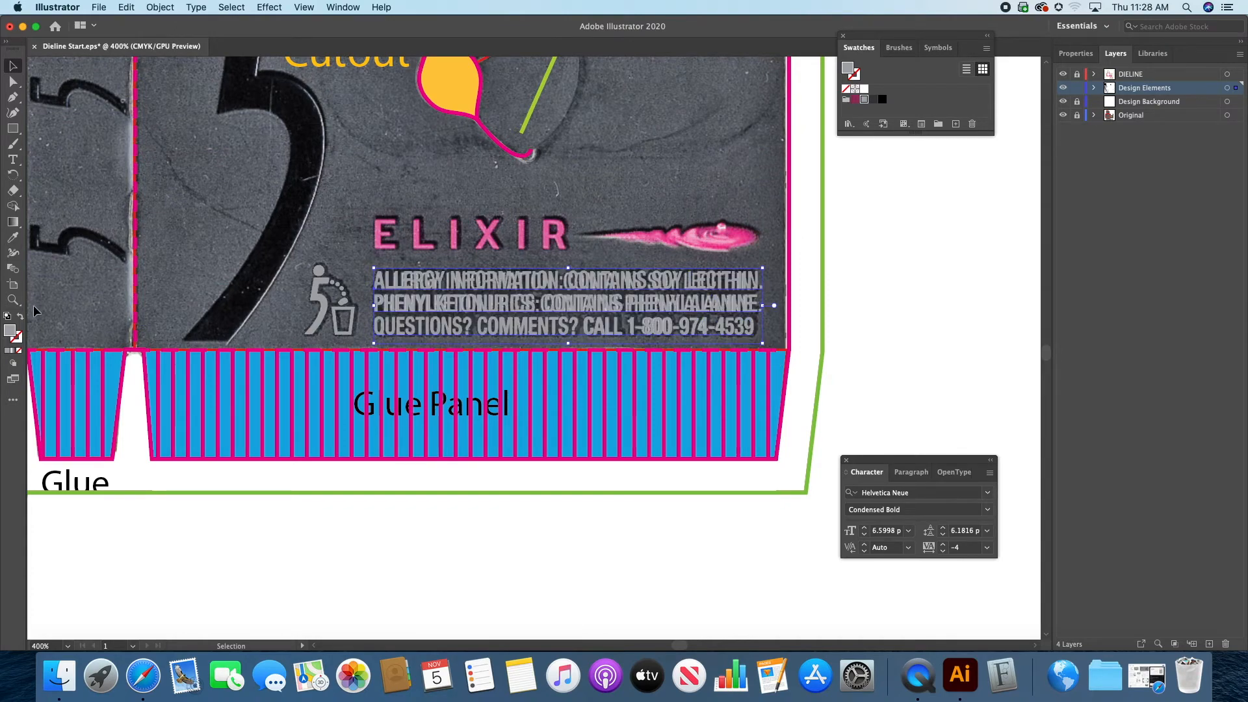
Step: Set the tracking of the allergy text's first line, ALLERGY INFORMATION, to -10 so it matches the printed line
{"action": "left_click", "coordinate": [13, 299]}
{"action": "left_click", "coordinate": [651, 291]}
{"action": "left_click_drag", "start_coordinate": [524, 348], "coordinate": [583, 320]}
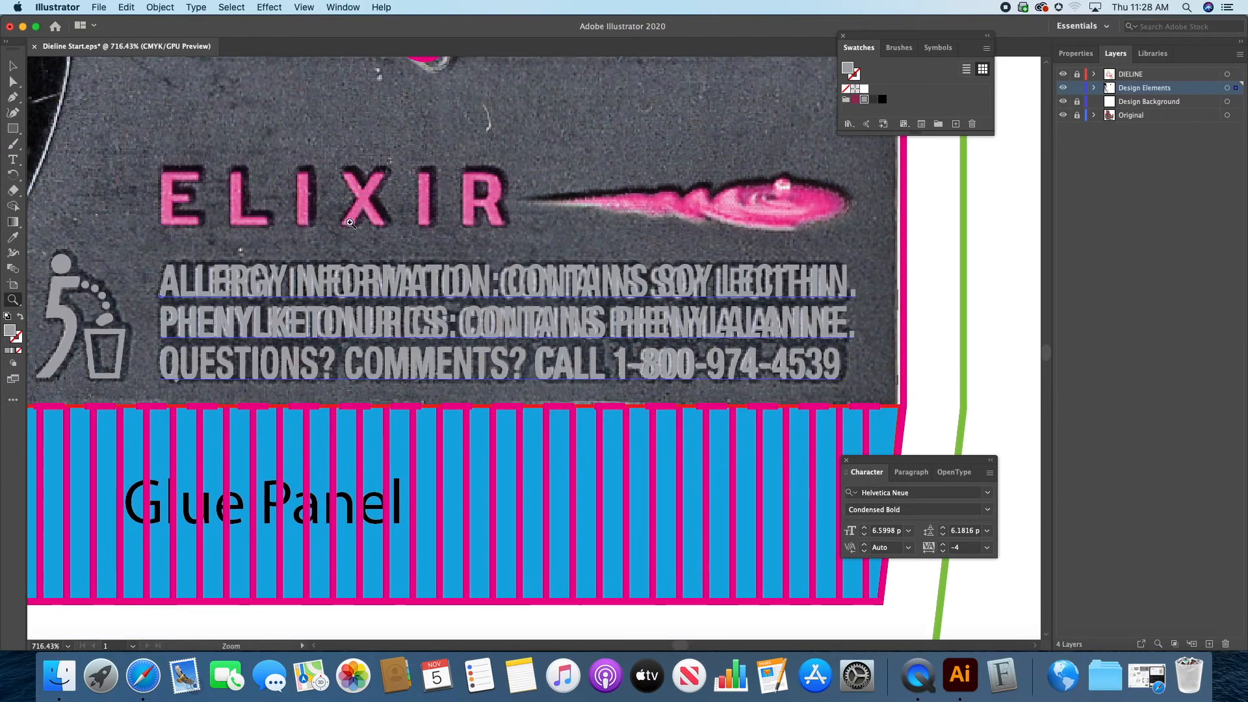
{"action": "left_click", "coordinate": [12, 66]}
{"action": "left_click", "coordinate": [446, 351]}
{"action": "mouse_move", "coordinate": [445, 351]}
{"action": "left_mouse_down"}
{"action": "mouse_move", "coordinate": [447, 335]}
{"action": "mouse_move", "coordinate": [446, 351]}
{"action": "left_mouse_up"}
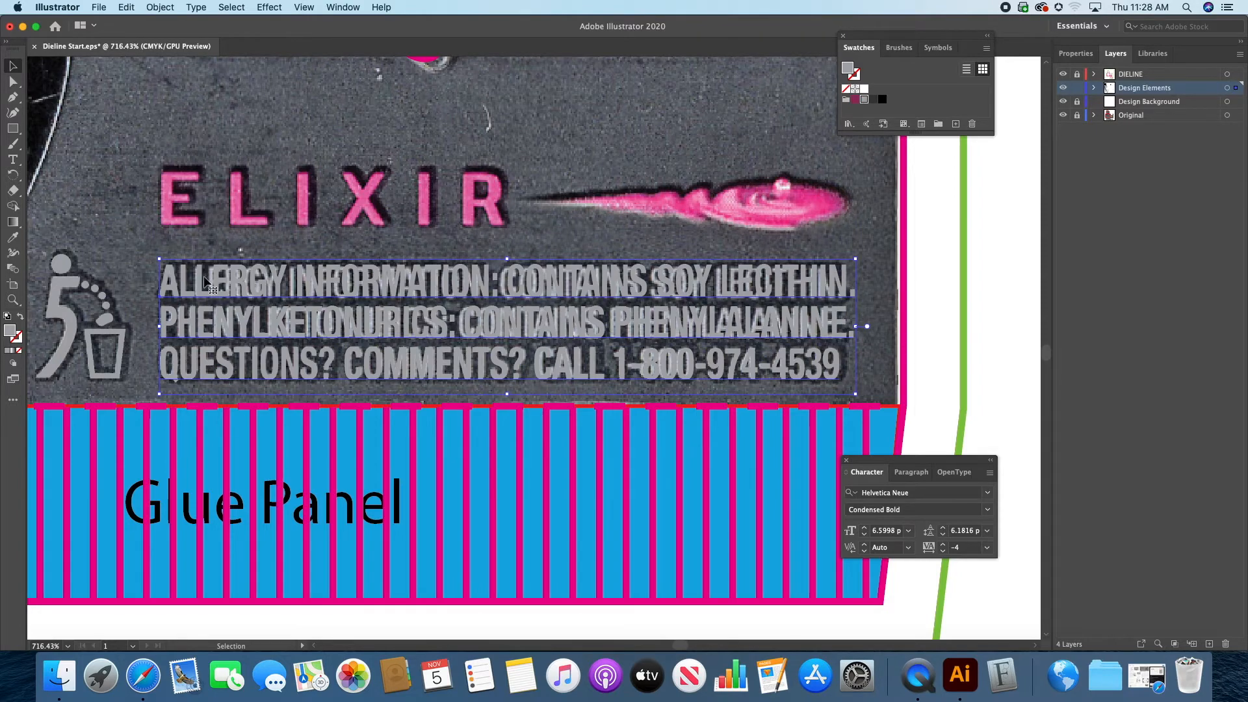
{"action": "left_click", "coordinate": [14, 161]}
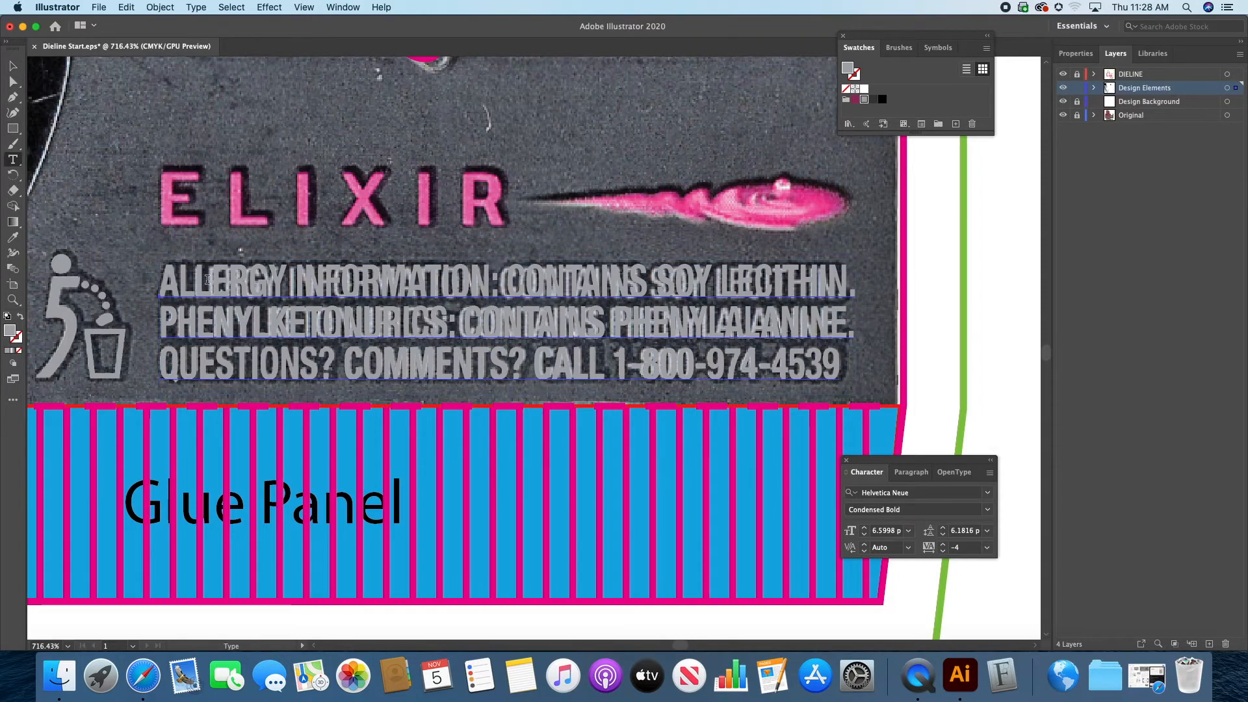
{"action": "left_click_drag", "start_coordinate": [169, 280], "coordinate": [888, 282]}
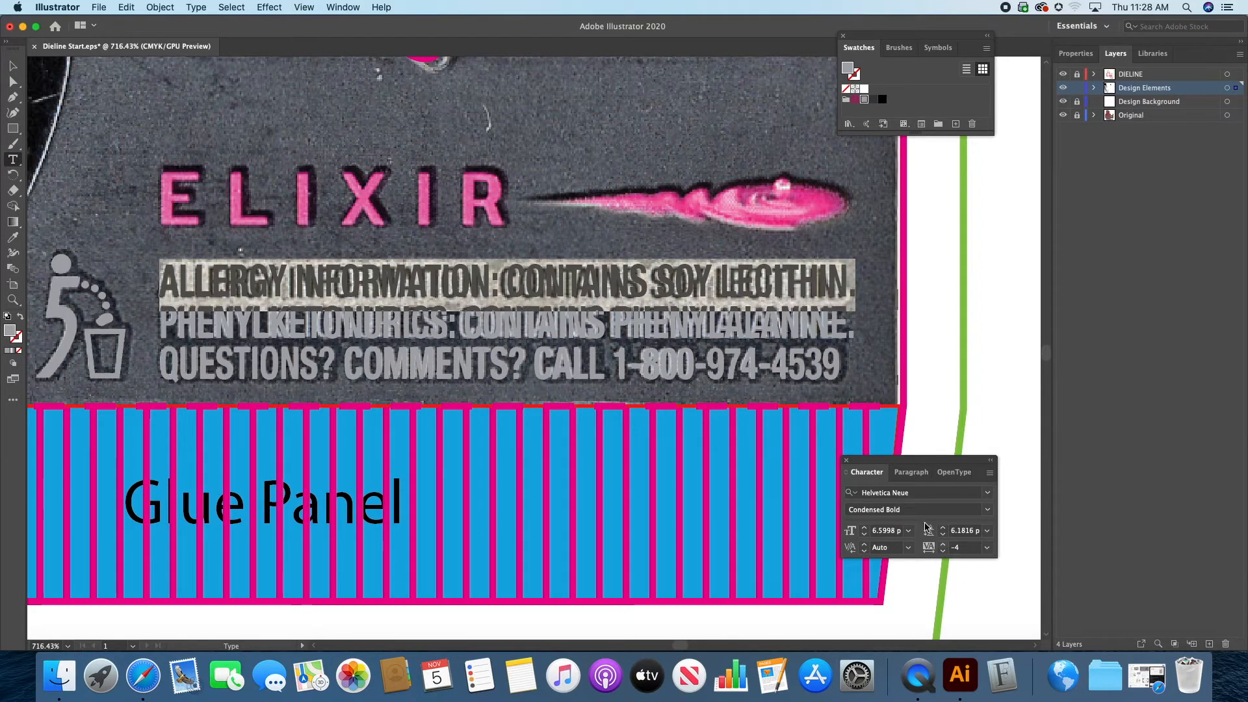
{"action": "left_click_drag", "start_coordinate": [898, 473], "coordinate": [886, 422]}
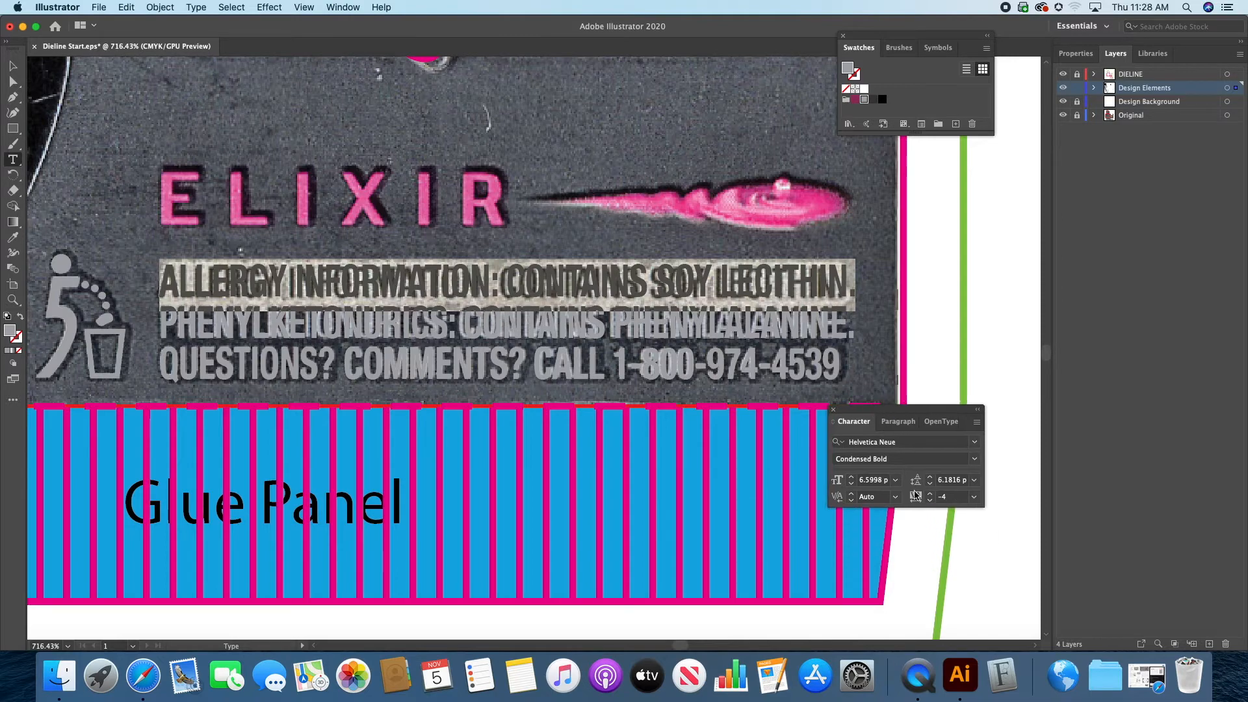
{"action": "left_click", "coordinate": [342, 7]}
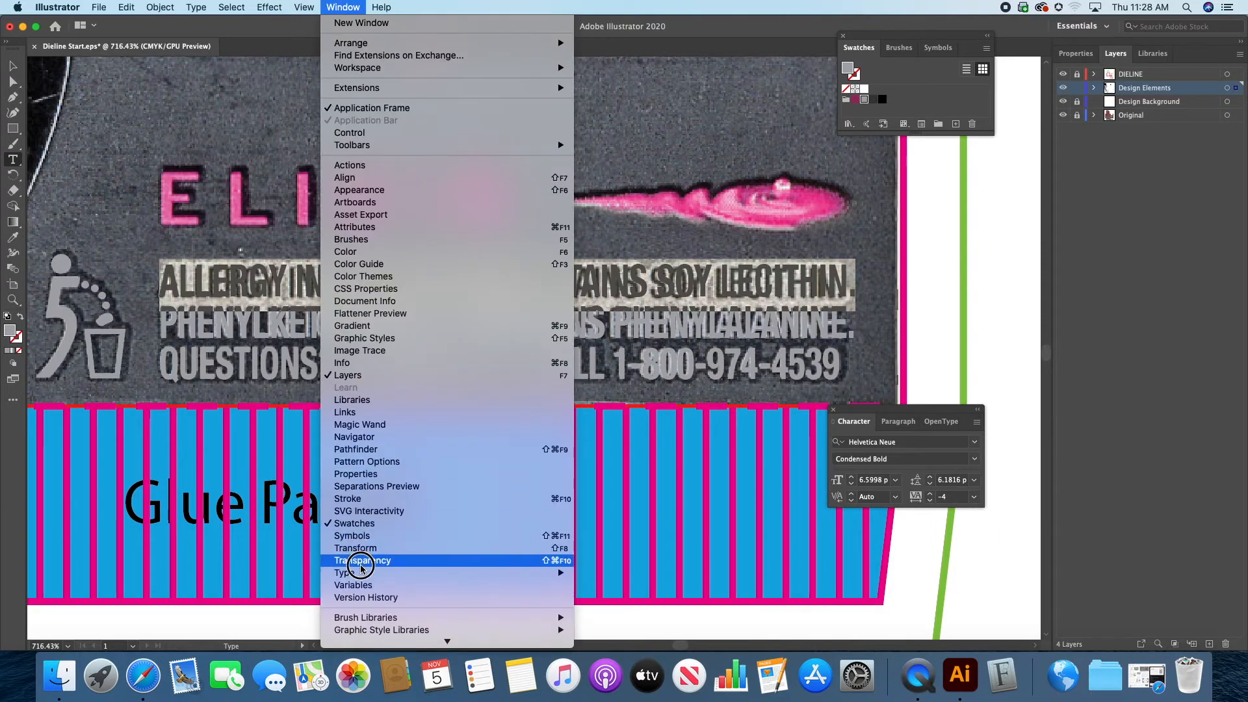
{"action": "left_click", "coordinate": [421, 571]}
{"action": "left_click", "coordinate": [974, 417]}
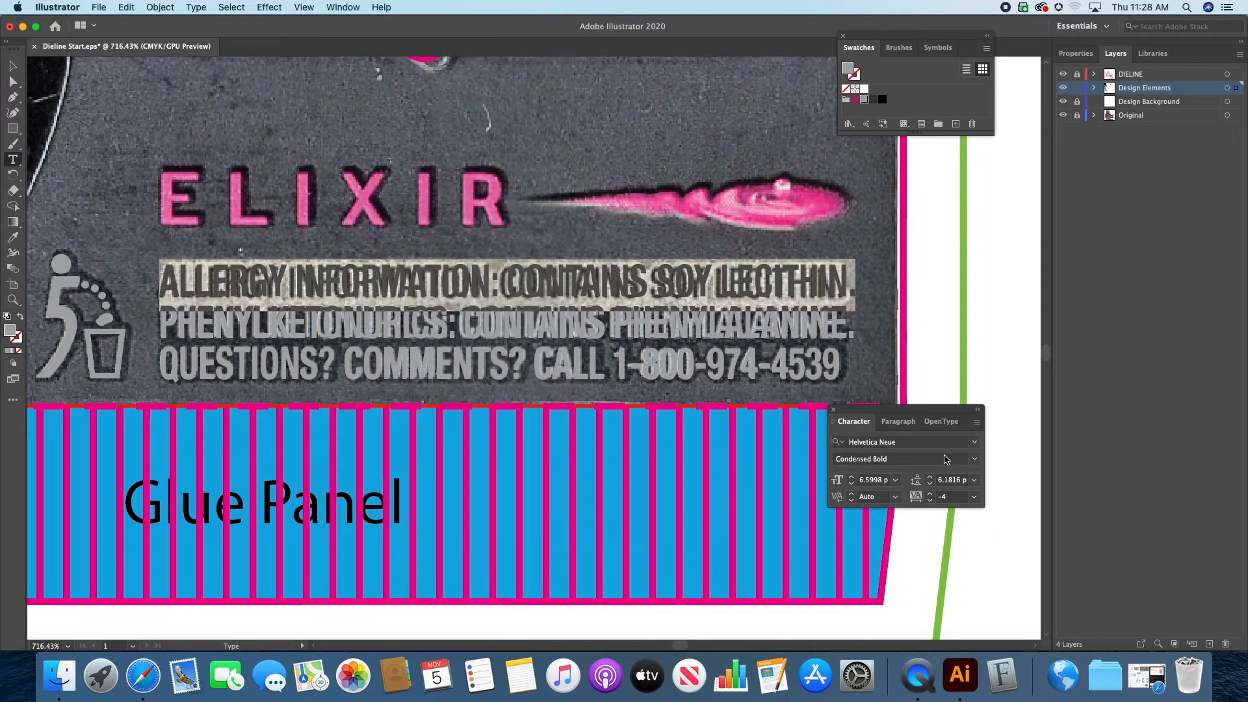
{"action": "left_click", "coordinate": [930, 501]}
{"action": "left_click", "coordinate": [929, 501]}
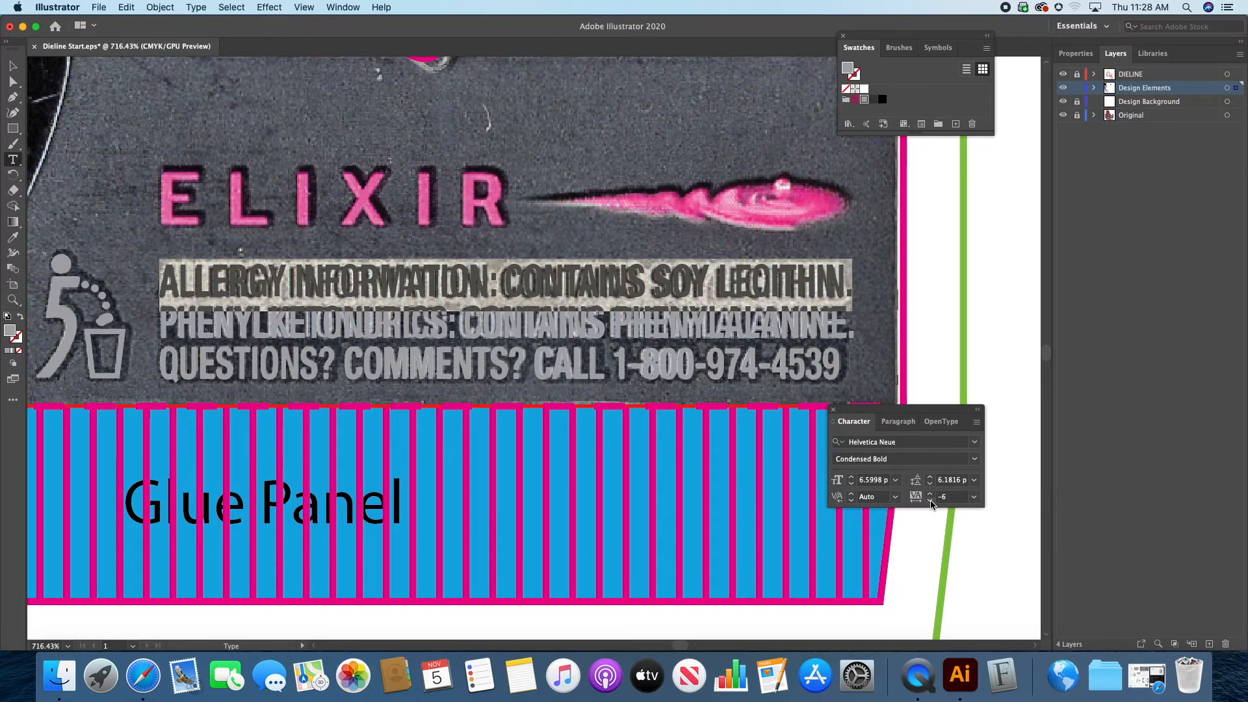
{"action": "left_click", "coordinate": [930, 501]}
{"action": "left_click", "coordinate": [930, 501]}
{"action": "left_click", "coordinate": [930, 501]}
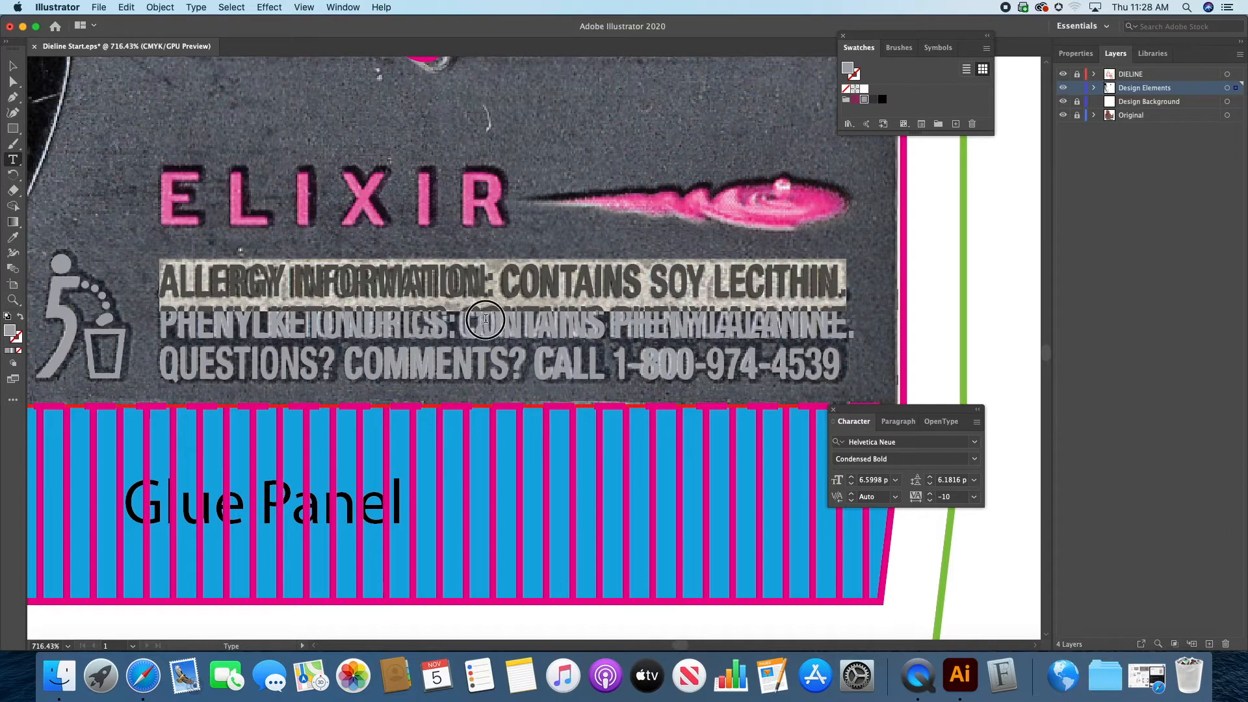
Step: Set the tracking of the second allergy line, PHENYLKETONURICS, to -11 so it matches the printed line
{"action": "left_click", "coordinate": [208, 328]}
{"action": "left_click_drag", "start_coordinate": [159, 327], "coordinate": [853, 314]}
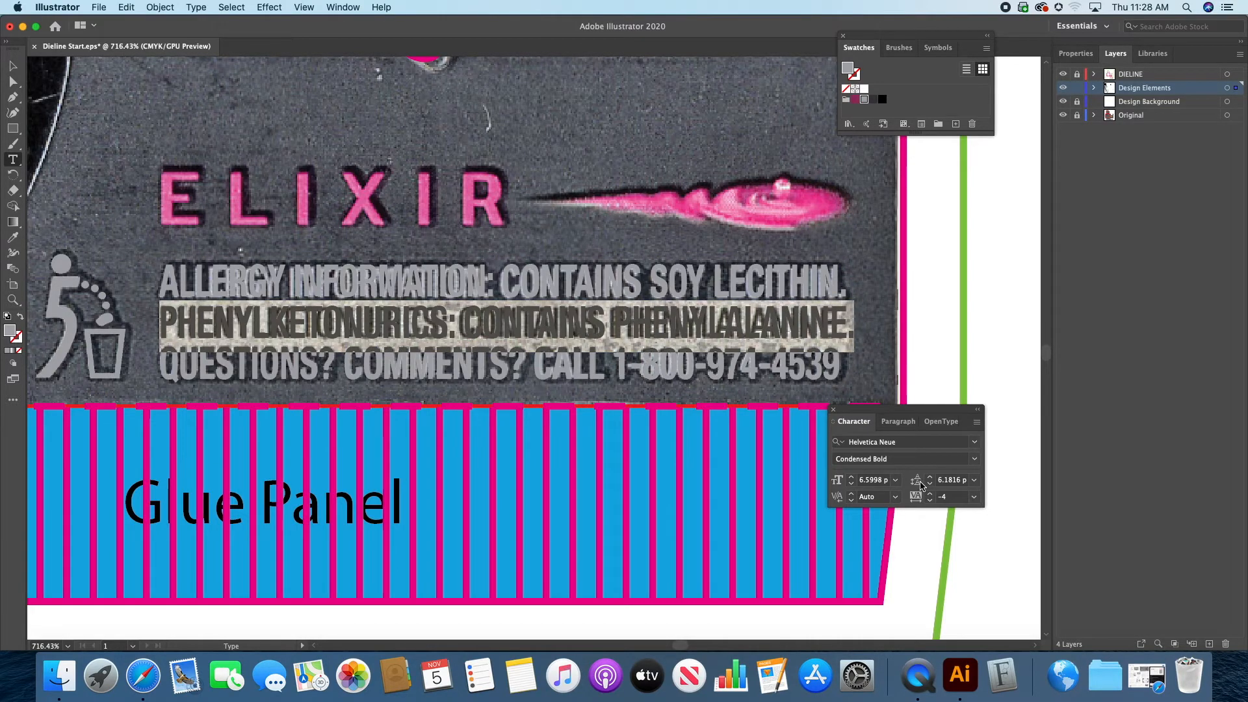
{"action": "left_click", "coordinate": [930, 501]}
{"action": "left_click", "coordinate": [929, 500]}
{"action": "left_click", "coordinate": [929, 500]}
{"action": "left_click", "coordinate": [929, 501]}
{"action": "left_click", "coordinate": [929, 500]}
{"action": "left_click", "coordinate": [929, 500]}
{"action": "left_click", "coordinate": [929, 501]}
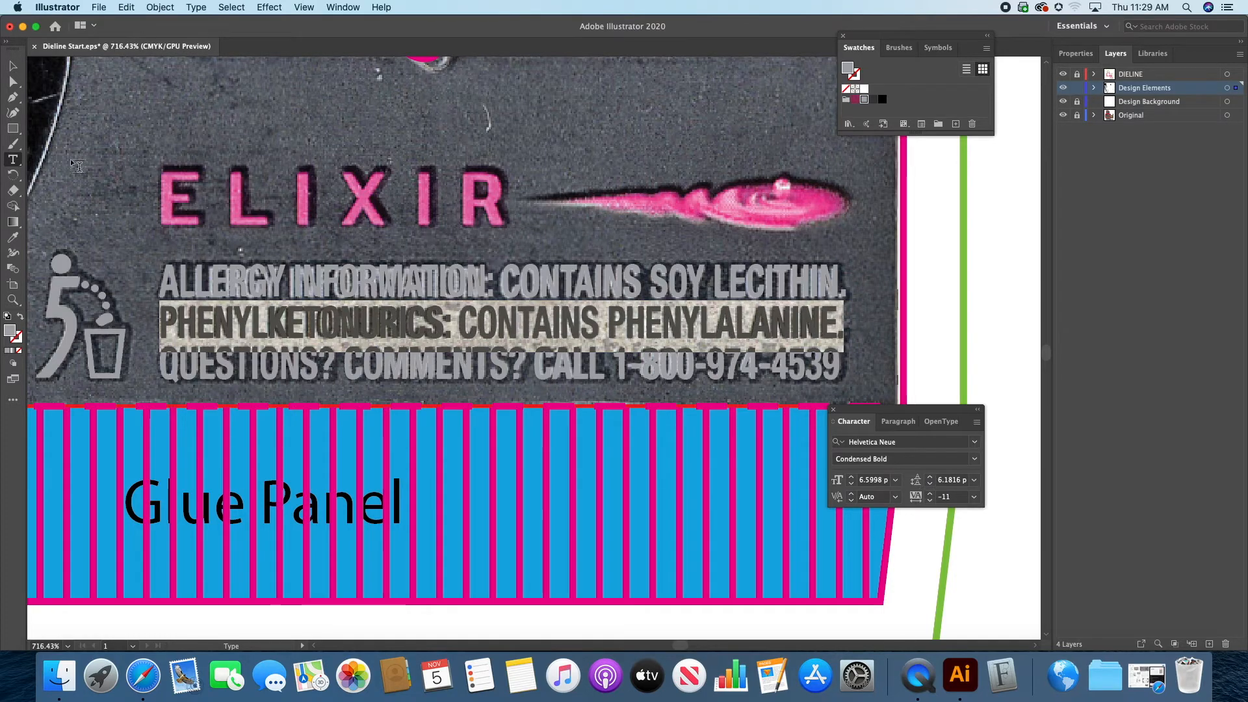
Step: Deselect the allergy text and toggle the Original layer's visibility to compare the text with the printed artwork
{"action": "left_click", "coordinate": [14, 65]}
{"action": "left_click", "coordinate": [242, 125]}
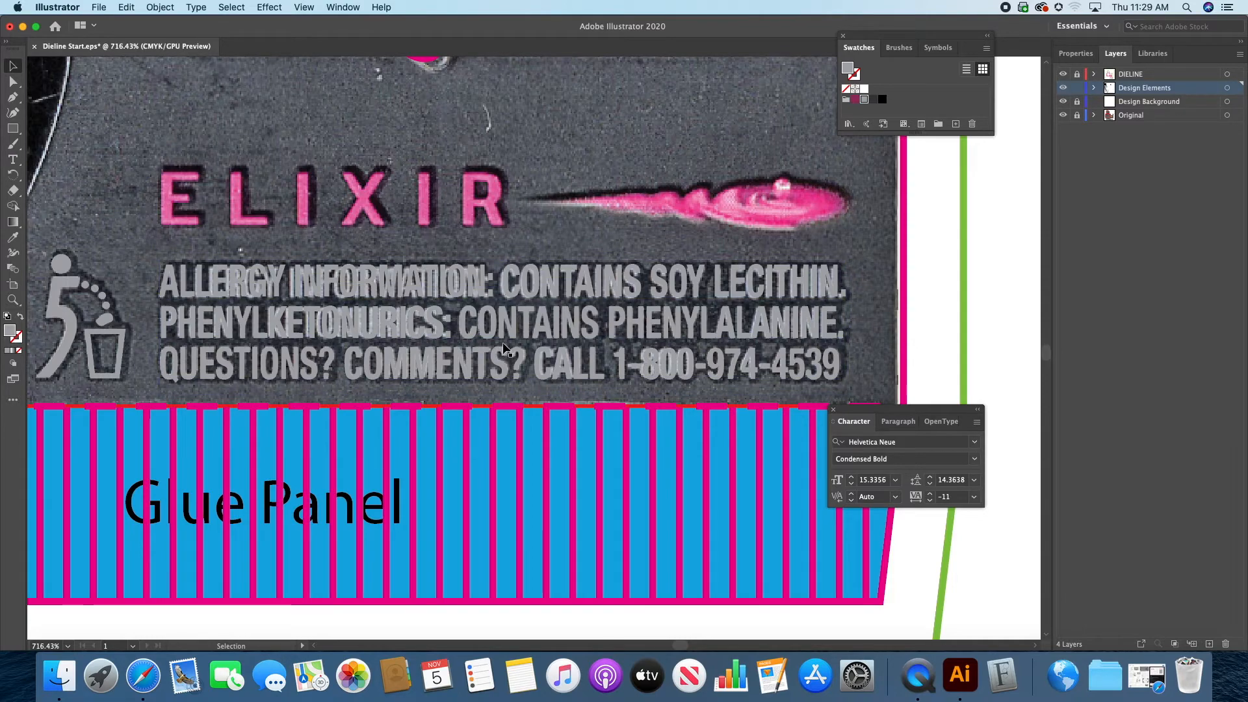
{"action": "left_click", "coordinate": [1061, 115]}
{"action": "left_click", "coordinate": [1062, 116]}
{"action": "left_click", "coordinate": [1062, 115]}
{"action": "left_click", "coordinate": [1062, 116]}
{"action": "left_click", "coordinate": [1062, 116]}
{"action": "left_click", "coordinate": [1062, 115]}
{"action": "left_click", "coordinate": [1062, 115]}
{"action": "left_click", "coordinate": [1062, 116]}
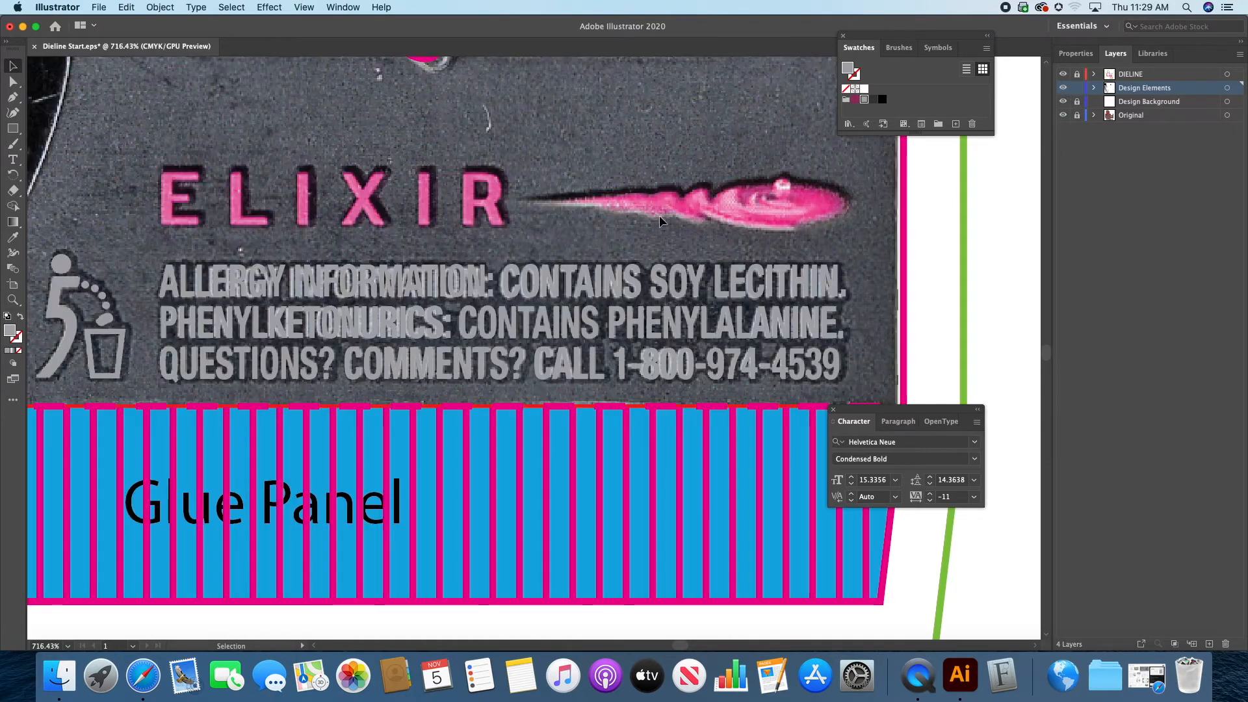
Step: Move the black 5 from Required Graphics onto the dieline's back panel and scale it down over the printed 5
{"action": "key", "text": "super+0"}
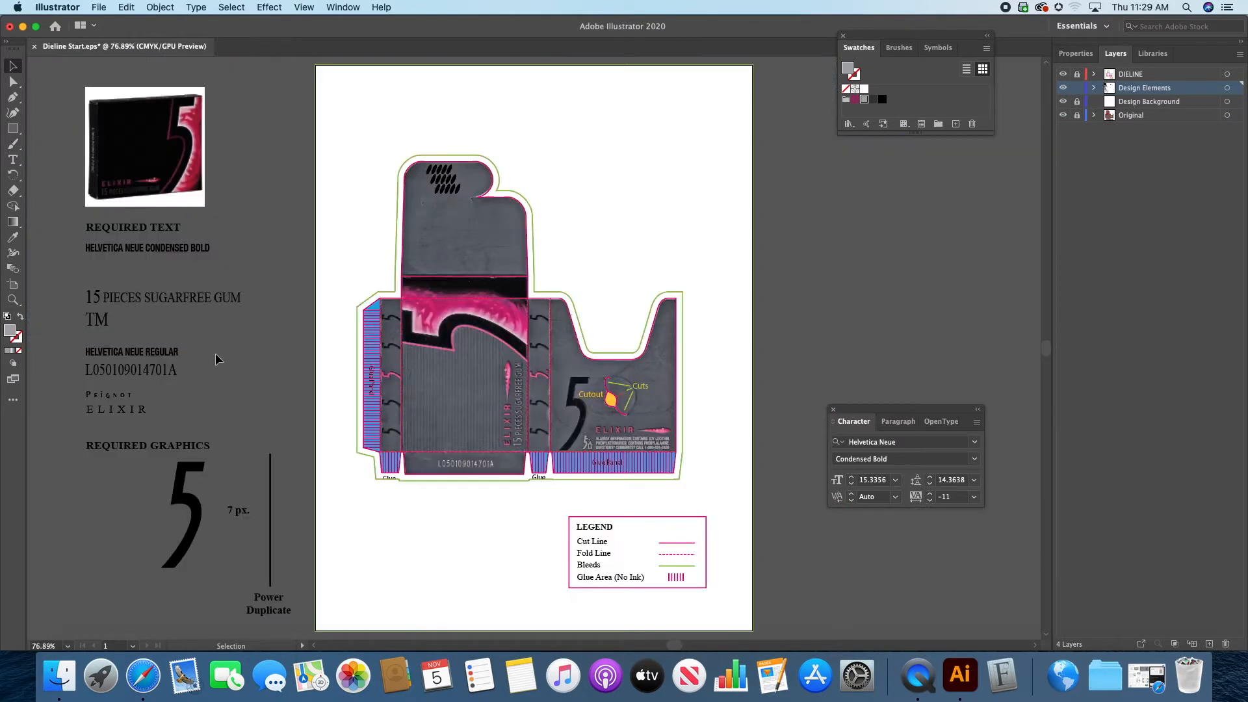
{"action": "left_click", "coordinate": [183, 502]}
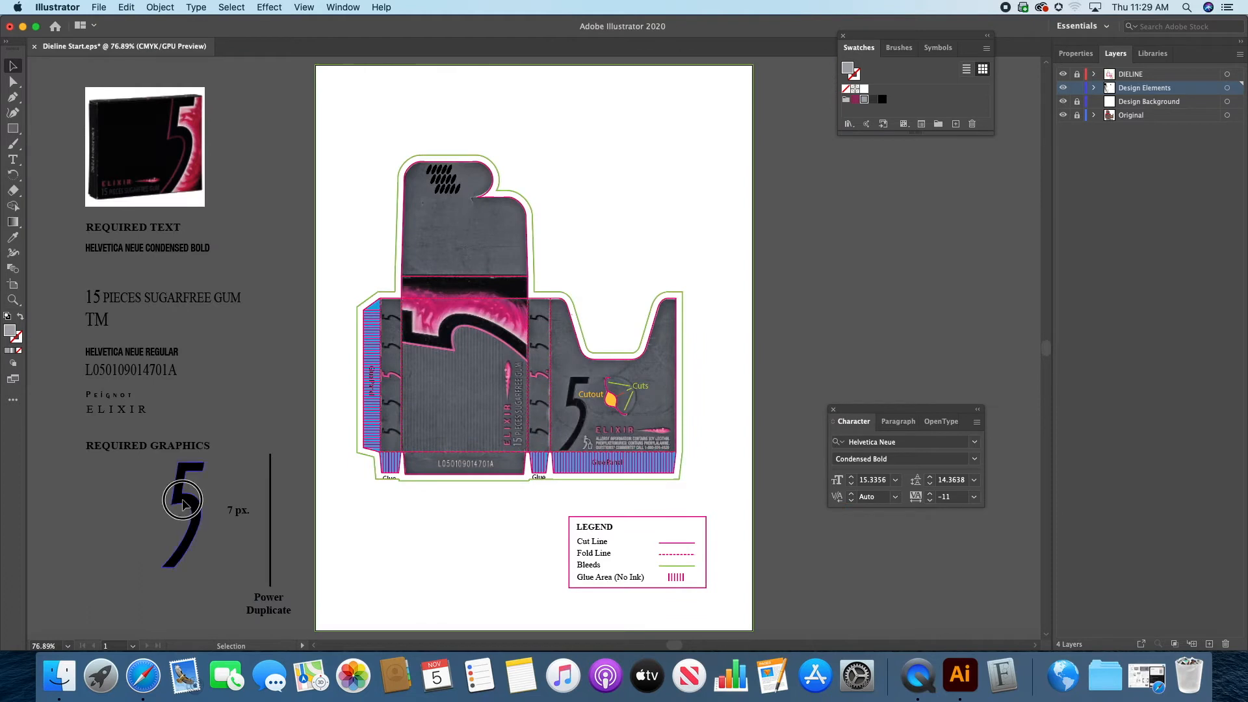
{"action": "left_click_drag", "start_coordinate": [184, 504], "coordinate": [580, 385]}
{"action": "left_click", "coordinate": [12, 300]}
{"action": "left_click_drag", "start_coordinate": [601, 392], "coordinate": [798, 400]}
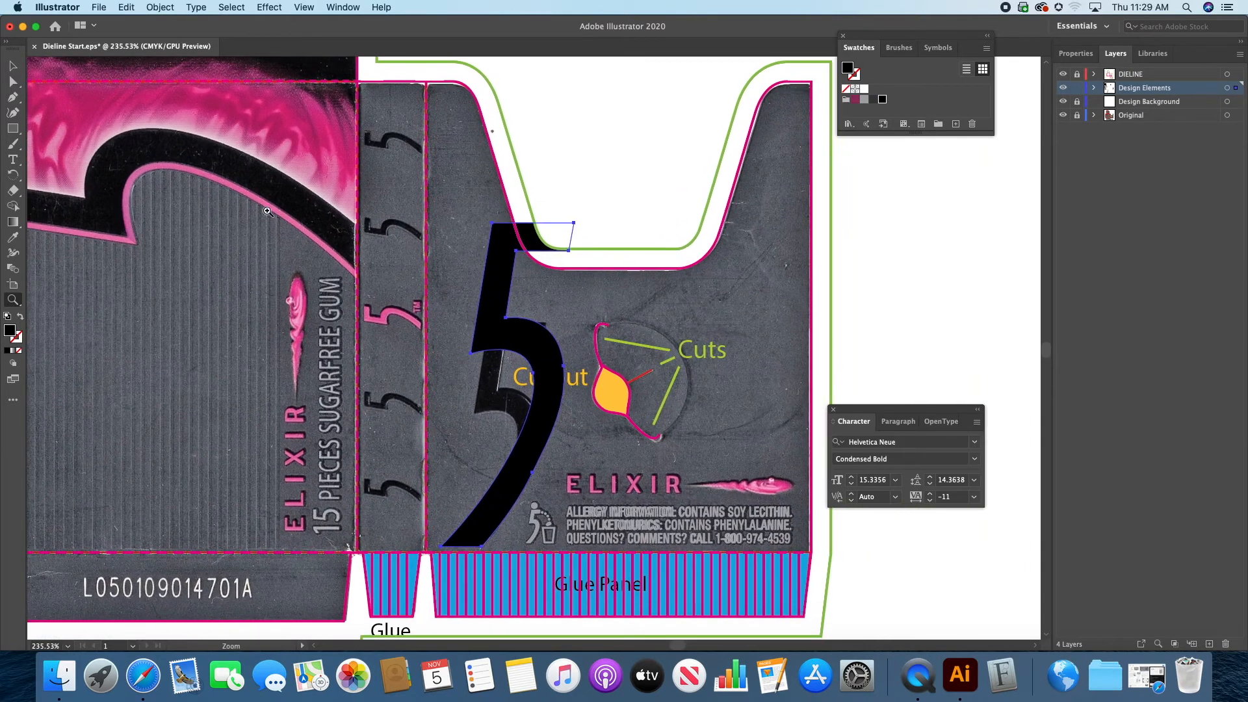
{"action": "left_click", "coordinate": [12, 66]}
{"action": "left_click_drag", "start_coordinate": [576, 222], "coordinate": [529, 296]}
{"action": "left_click_drag", "start_coordinate": [484, 367], "coordinate": [494, 366]}
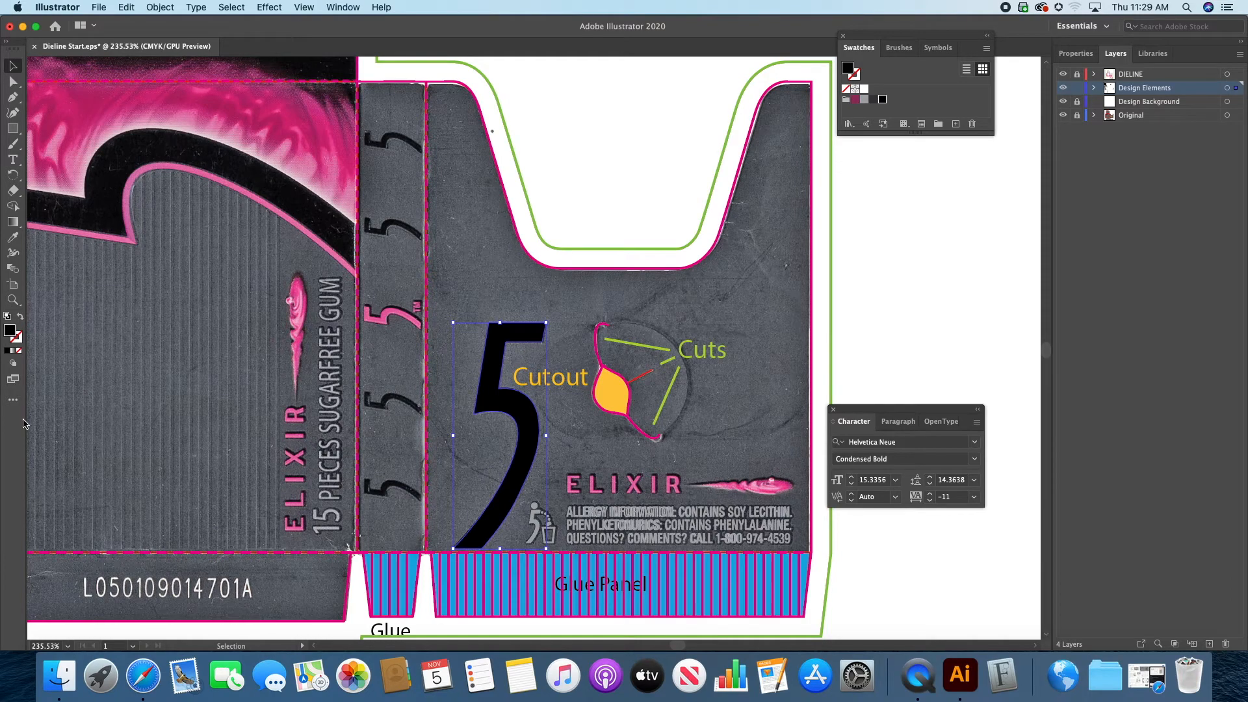
Step: Fine-tune the black 5's size against the printed numeral and check the fit by toggling the Original layer's visibility
{"action": "left_click", "coordinate": [15, 302]}
{"action": "left_click", "coordinate": [538, 446]}
{"action": "left_click", "coordinate": [546, 400]}
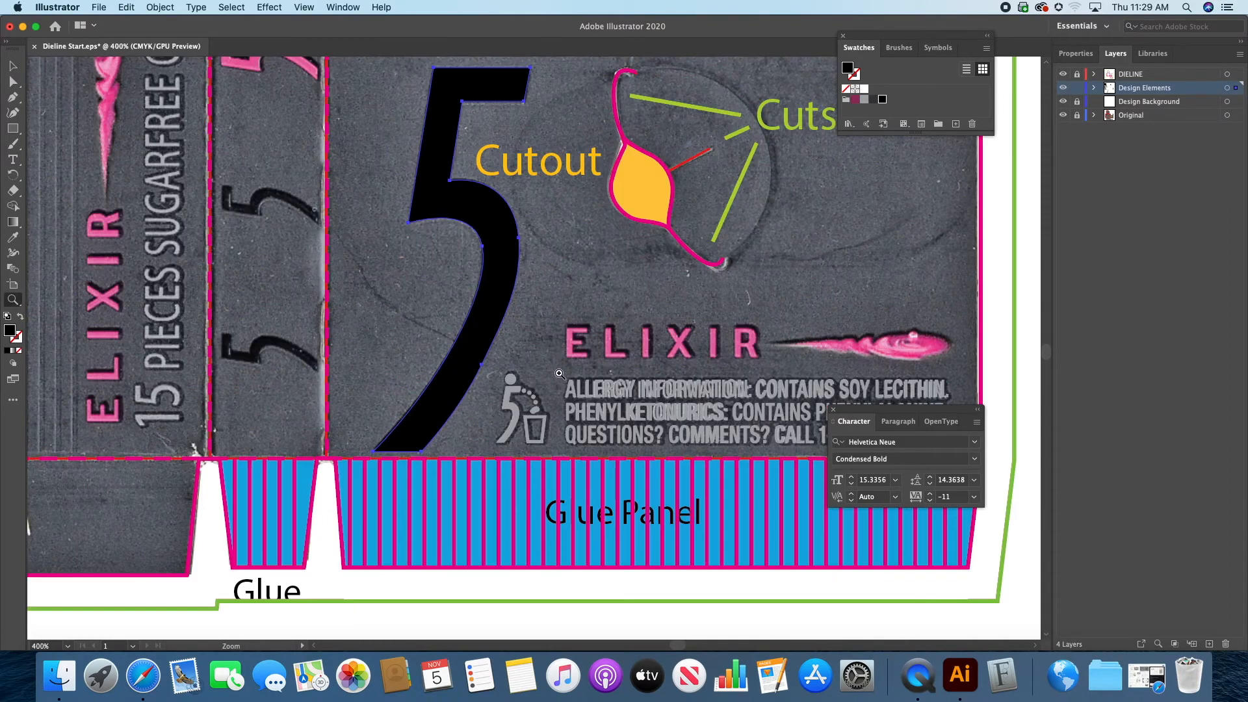
{"action": "left_click_drag", "start_coordinate": [541, 309], "coordinate": [543, 367]}
{"action": "left_click", "coordinate": [11, 64]}
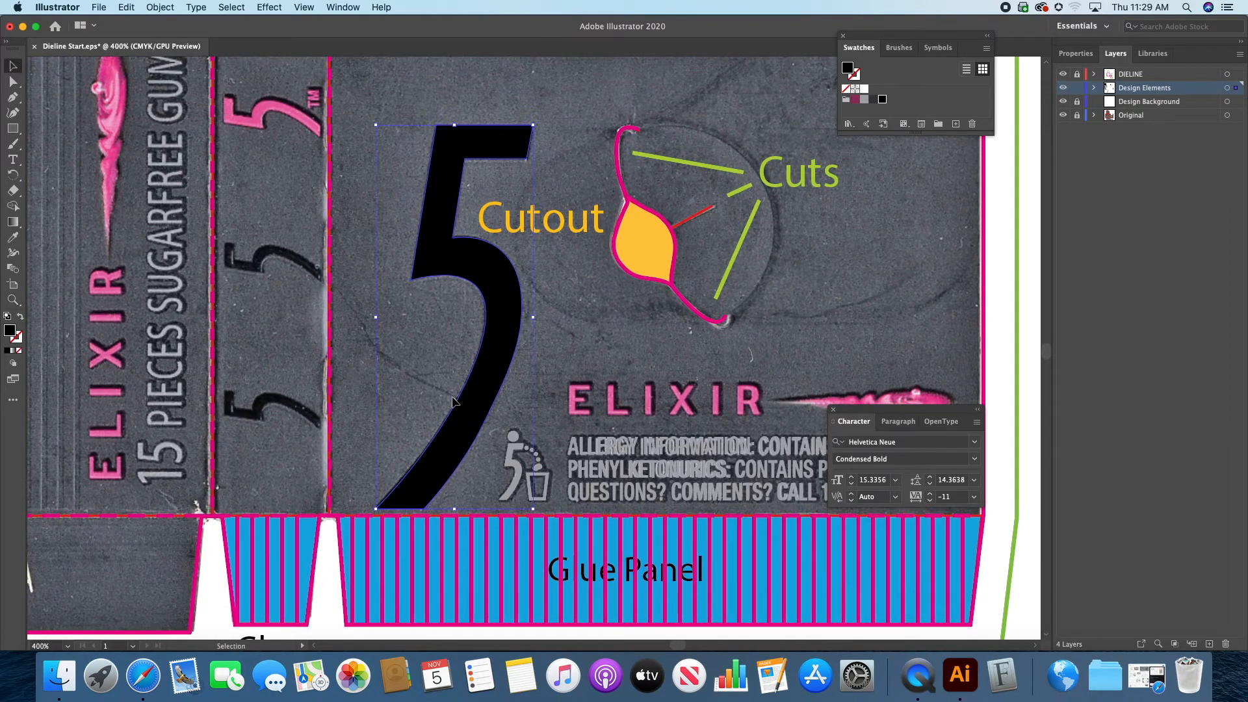
{"action": "left_click_drag", "start_coordinate": [531, 511], "coordinate": [531, 510]}
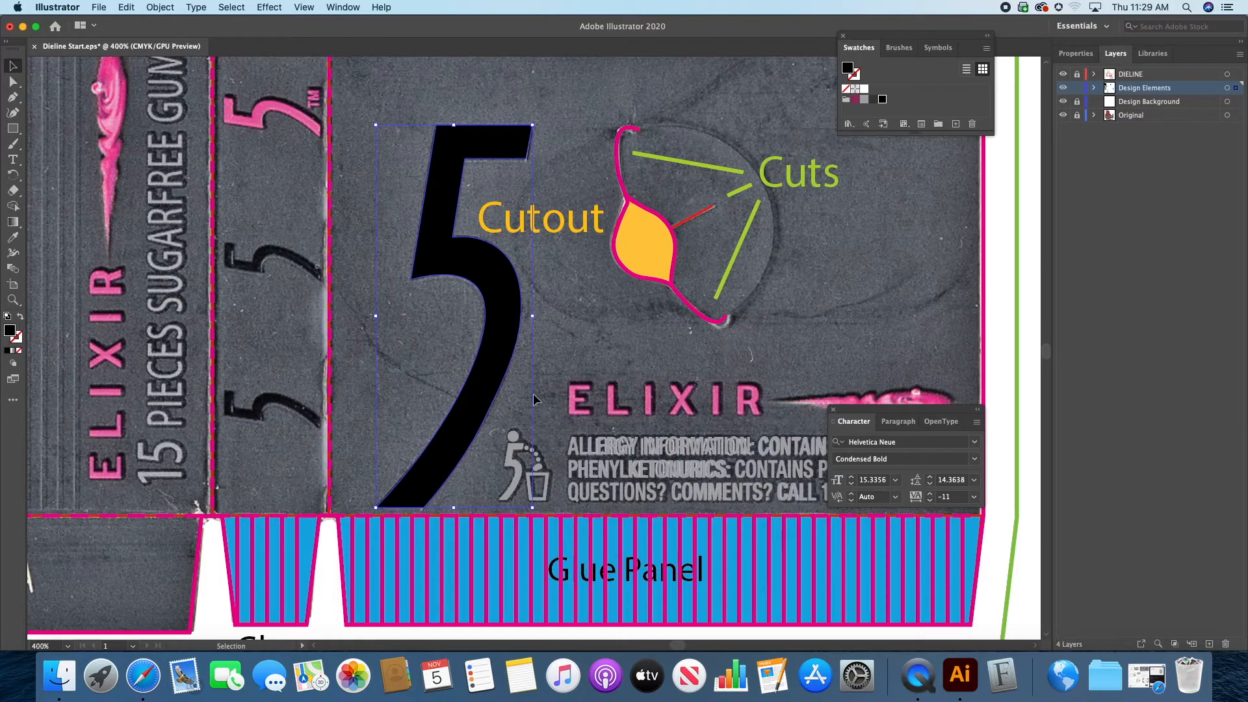
{"action": "left_click", "coordinate": [657, 290]}
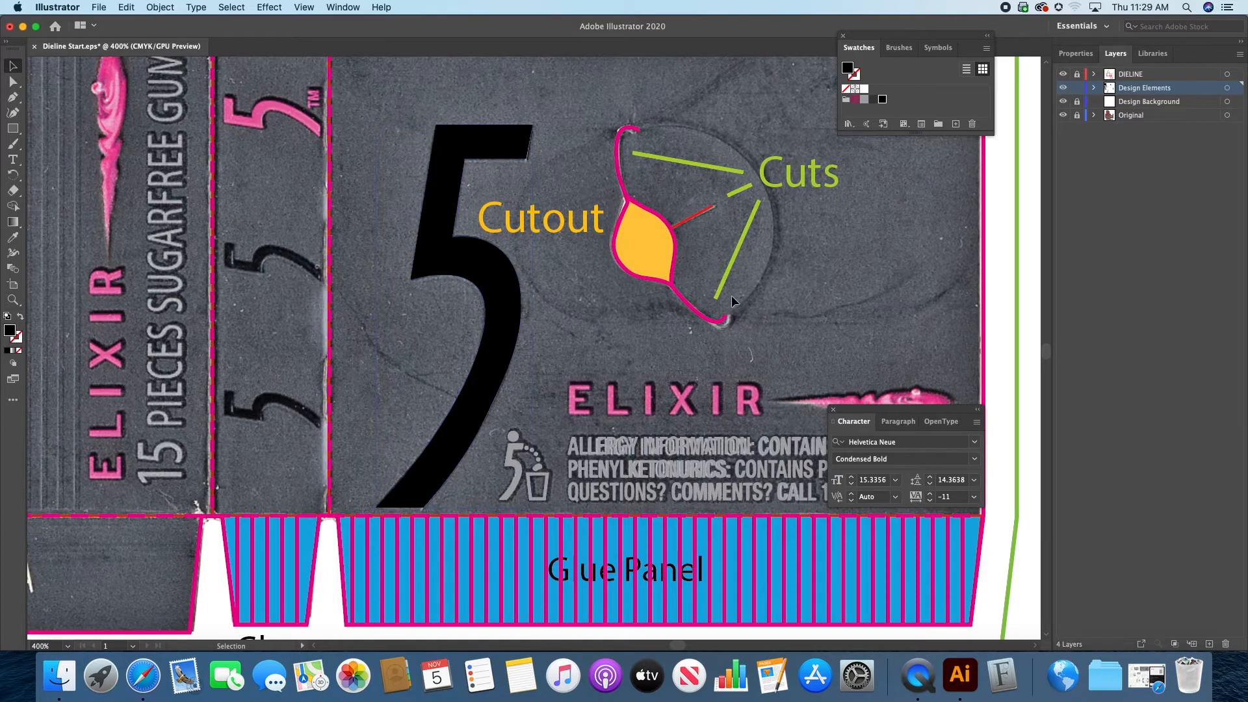
{"action": "left_click", "coordinate": [1063, 115]}
{"action": "left_click", "coordinate": [1063, 115]}
Step: Select the ELIXIR text below the Peignot sample under Required Text
{"action": "left_click_drag", "start_coordinate": [756, 332], "coordinate": [658, 239]}
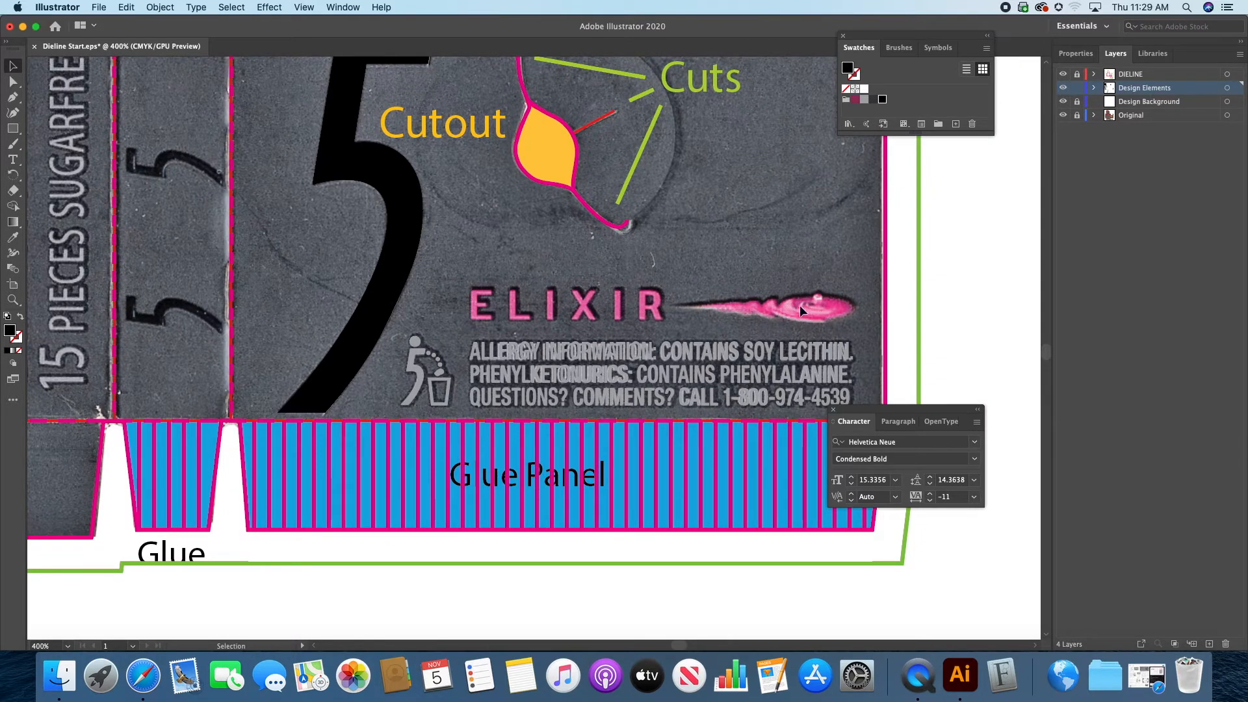
{"action": "left_click_drag", "start_coordinate": [166, 197], "coordinate": [962, 441]}
{"action": "left_click_drag", "start_coordinate": [244, 252], "coordinate": [1004, 499]}
{"action": "left_click_drag", "start_coordinate": [292, 243], "coordinate": [886, 454]}
{"action": "left_click_drag", "start_coordinate": [337, 220], "coordinate": [728, 493]}
{"action": "left_click_drag", "start_coordinate": [479, 368], "coordinate": [429, 174]}
{"action": "left_click_drag", "start_coordinate": [428, 411], "coordinate": [337, 149]}
{"action": "scroll", "coordinate": [438, 173], "scroll_direction": "down", "scroll_amount": 10}
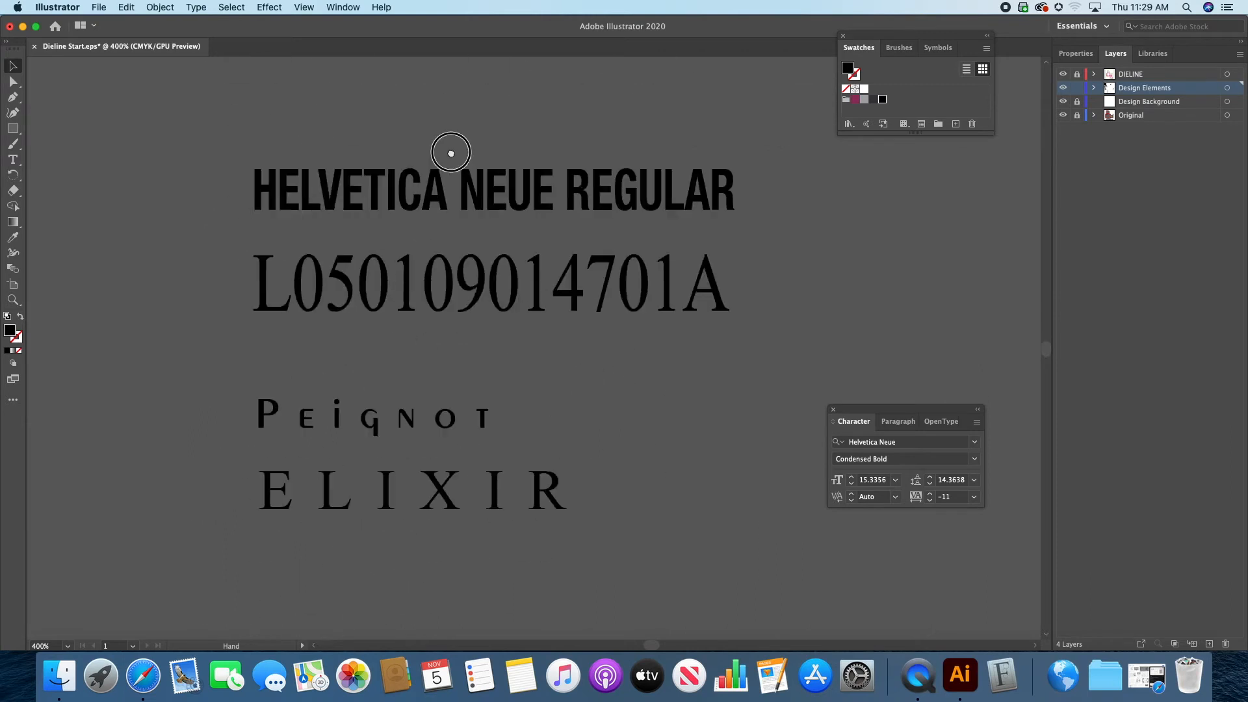
{"action": "left_click", "coordinate": [11, 64]}
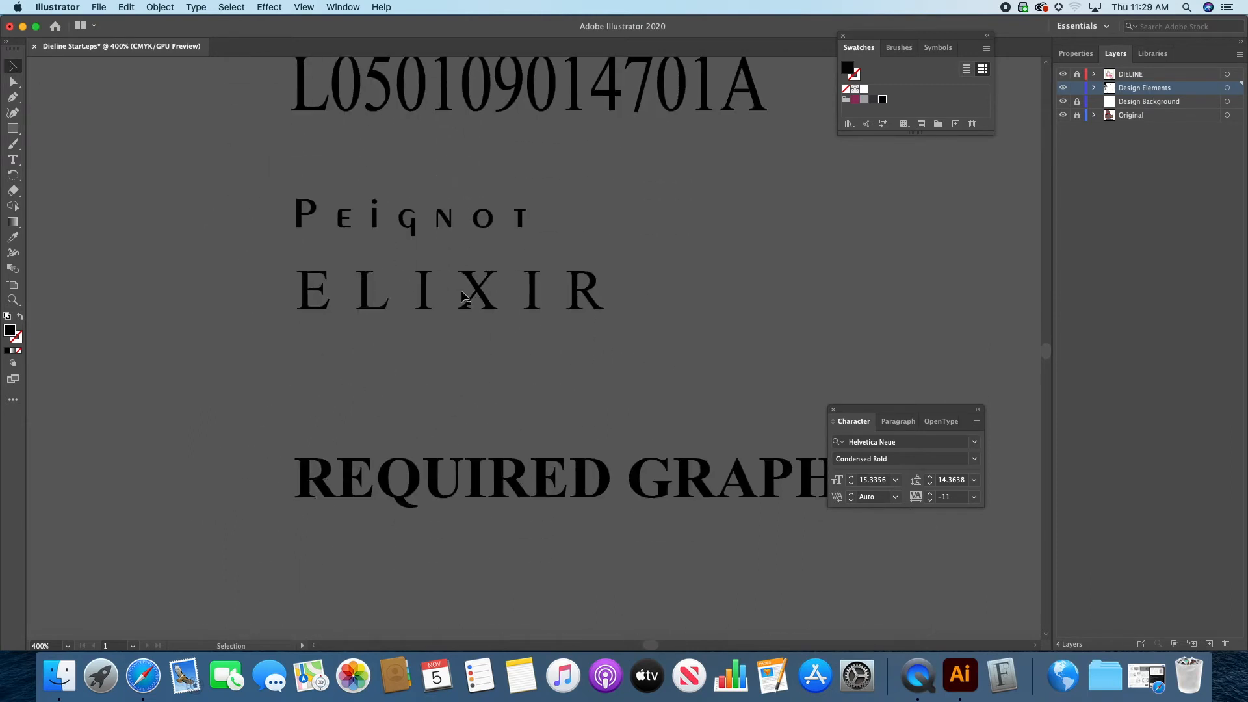
{"action": "left_click", "coordinate": [426, 292]}
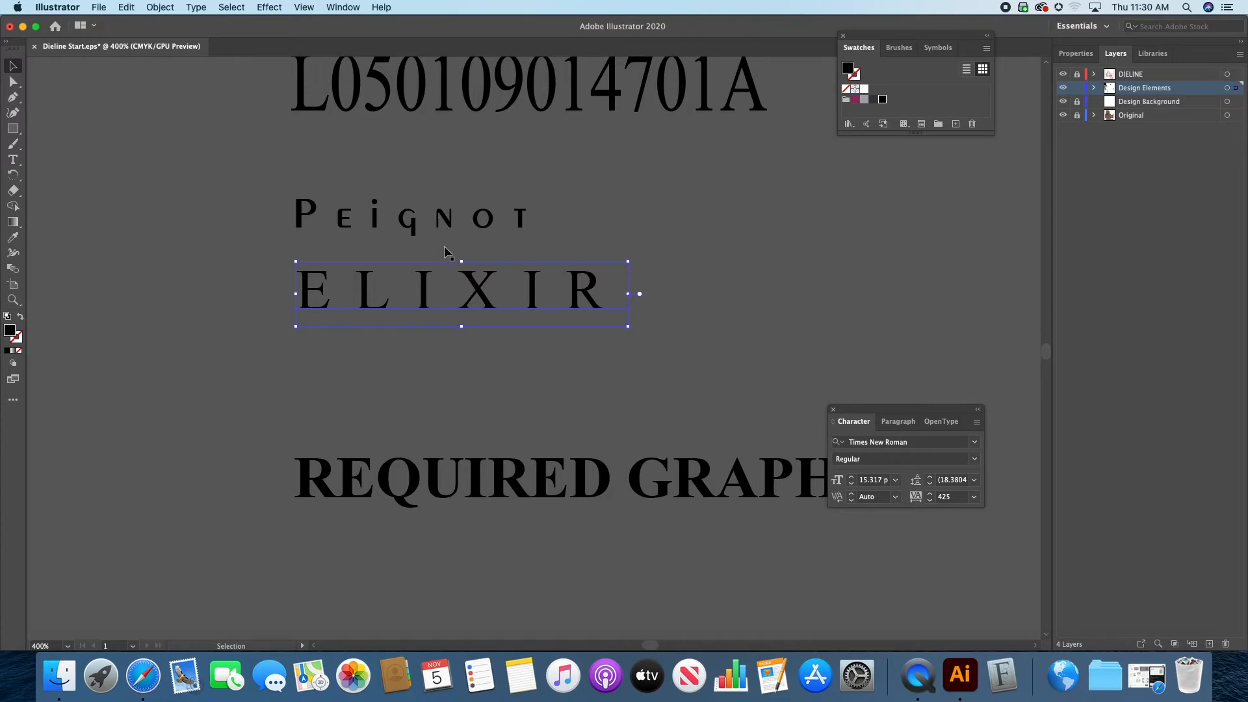
{"action": "key", "text": "i"}
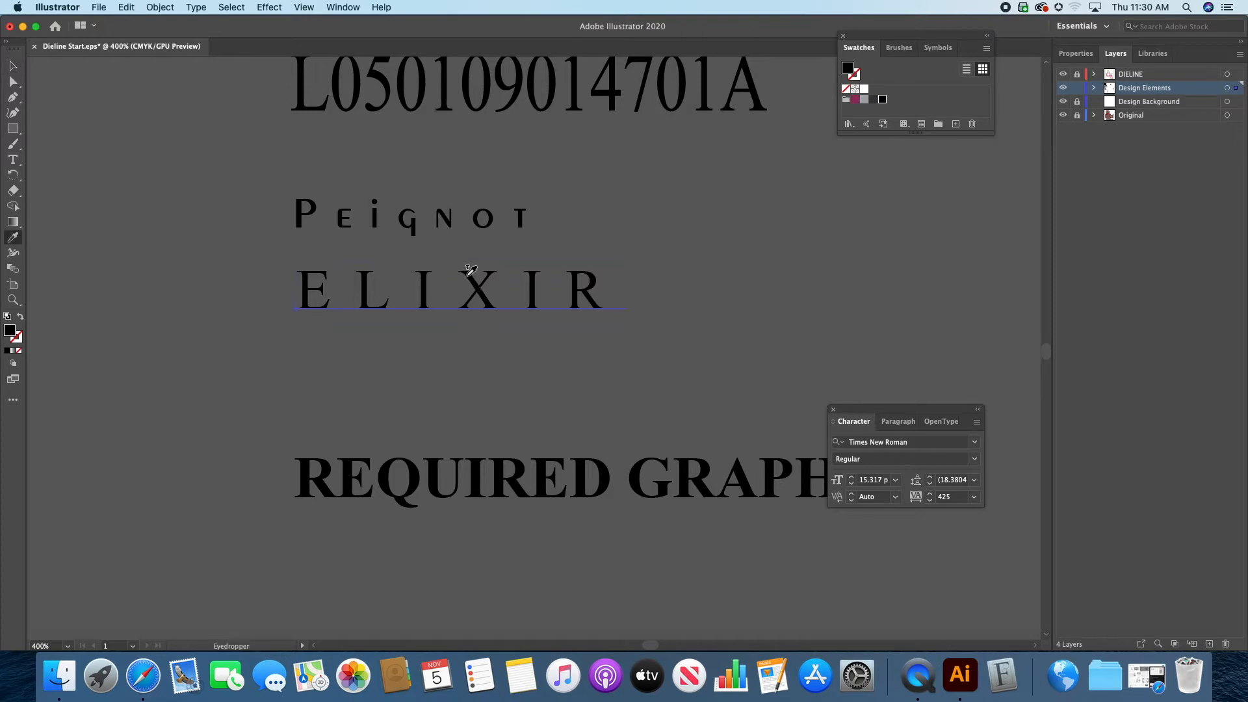
{"action": "left_click", "coordinate": [451, 214]}
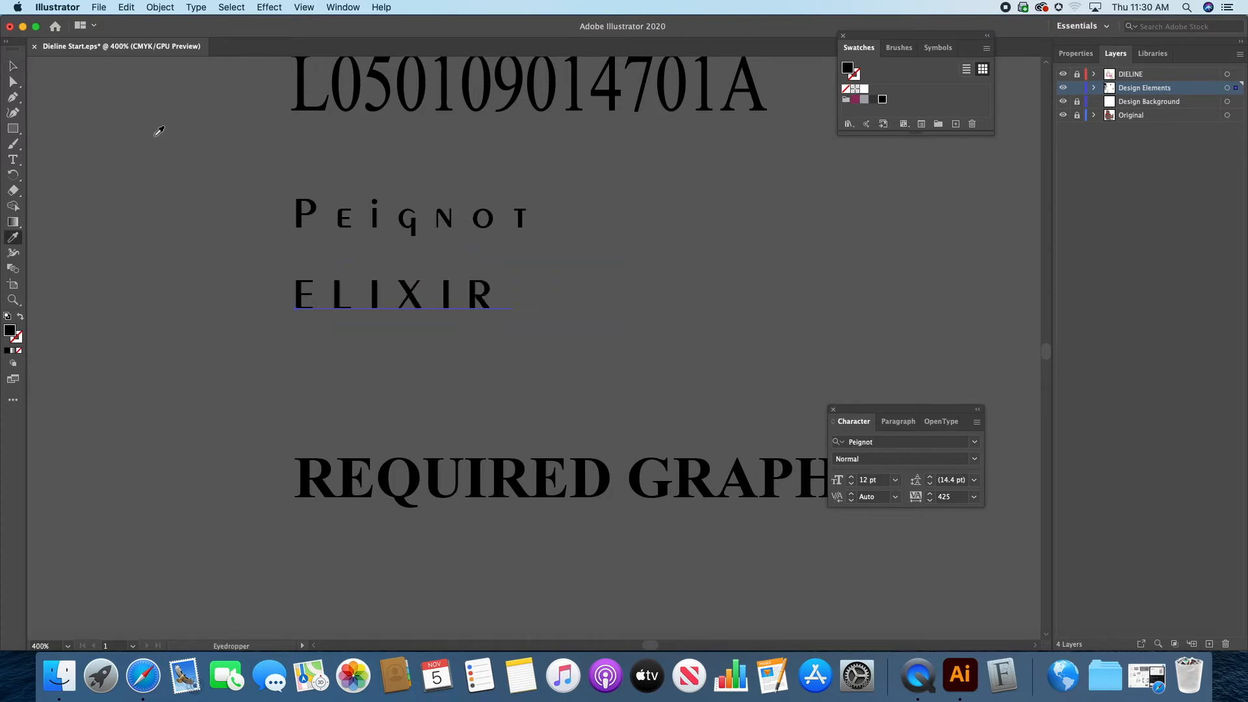
{"action": "key", "text": "super+z"}
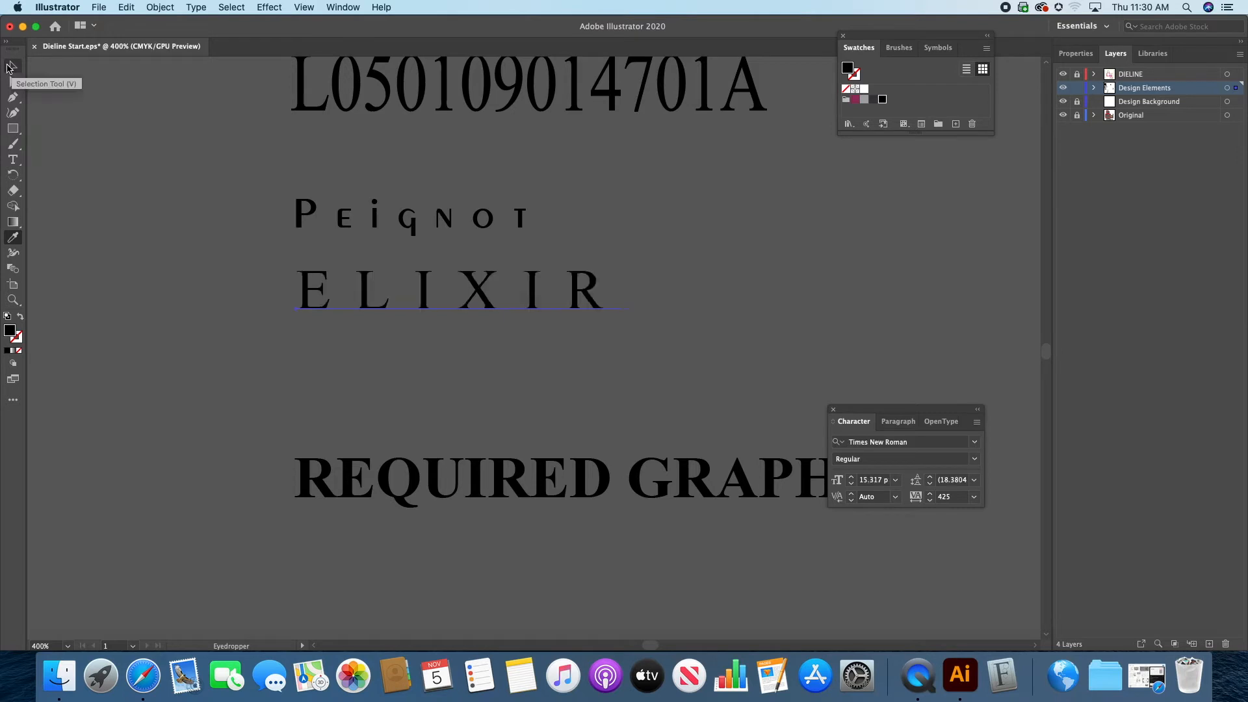
Step: Copy the Peignot sample's formatting onto the ELIXIR text with the Eyedropper, and fill the text with the dark magenta swatch
{"action": "left_click", "coordinate": [10, 66]}
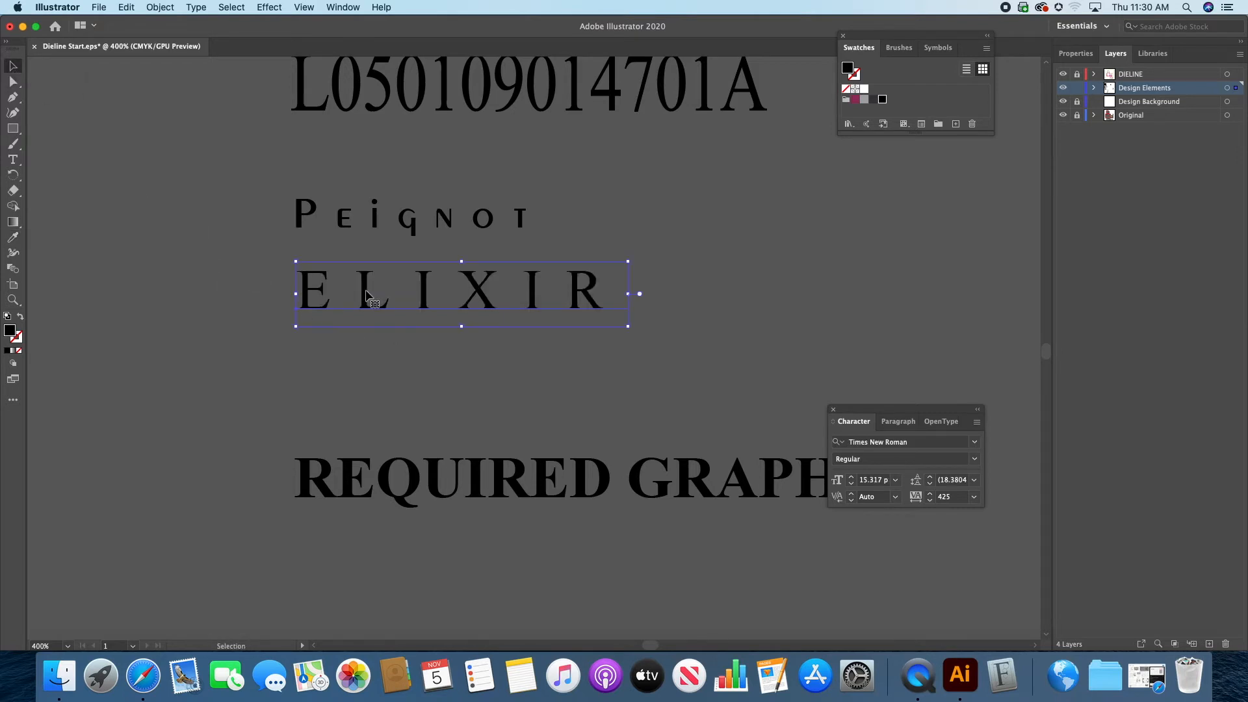
{"action": "key", "text": "i"}
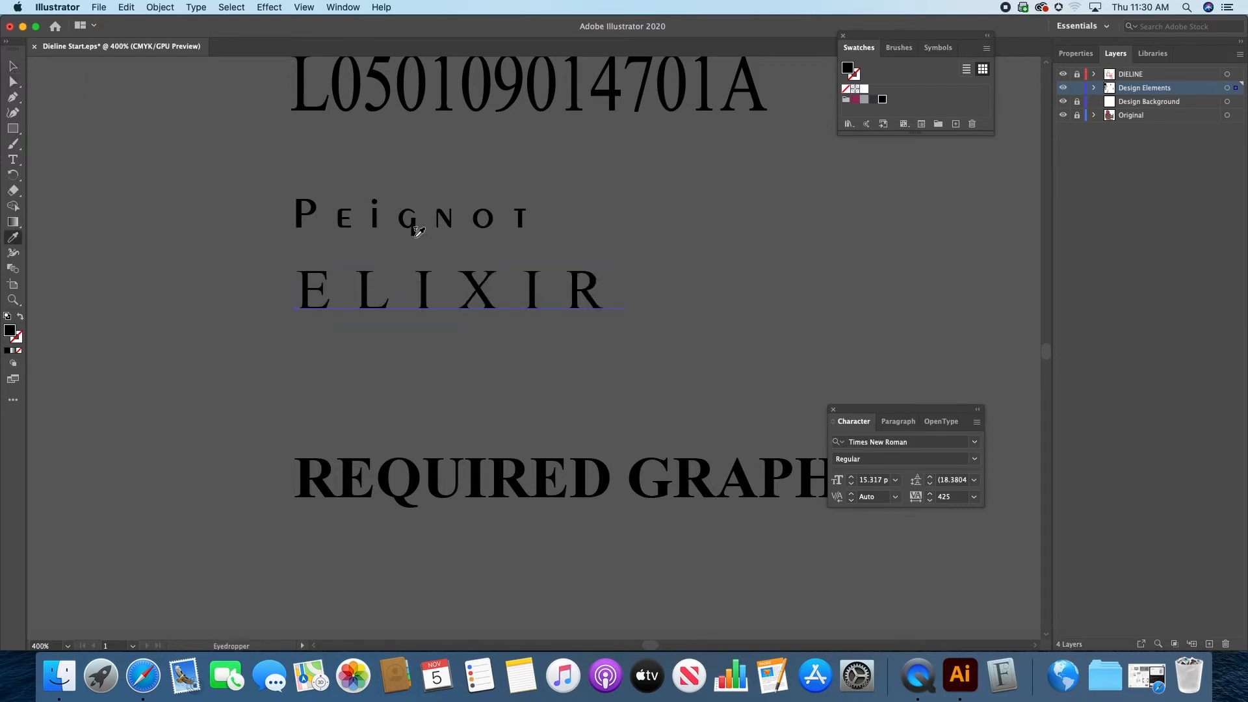
{"action": "left_click", "coordinate": [414, 222]}
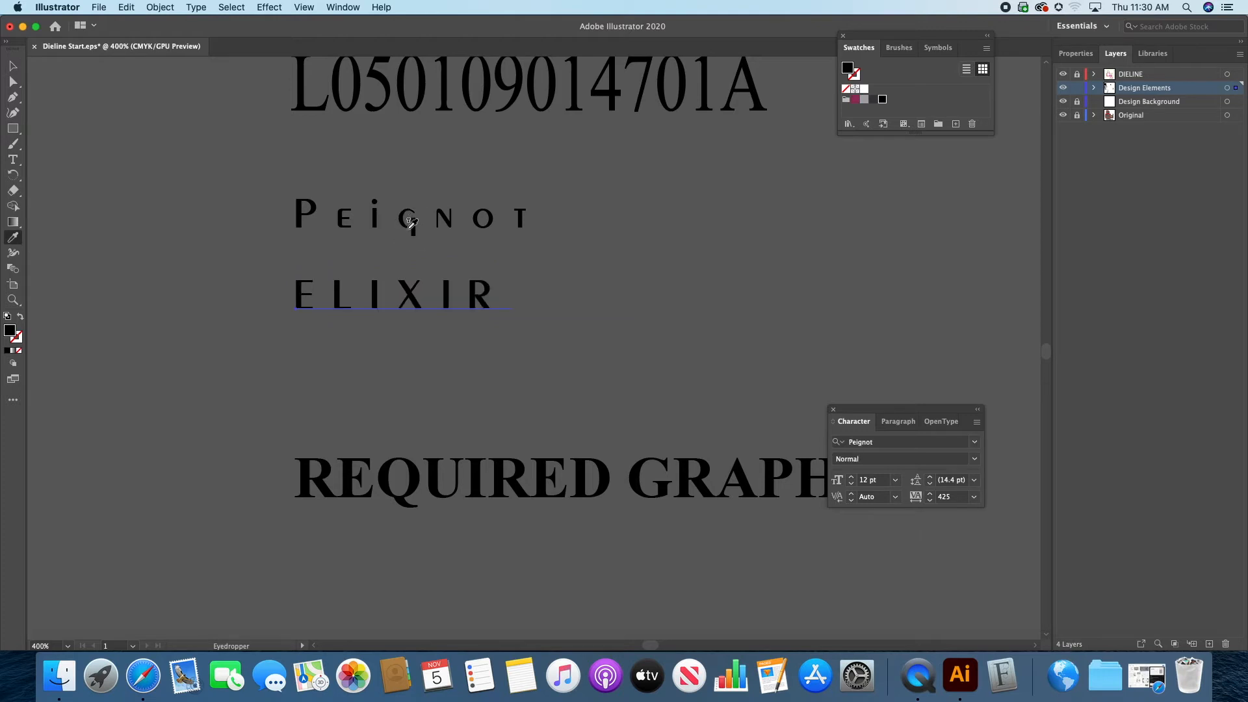
{"action": "left_click", "coordinate": [13, 66]}
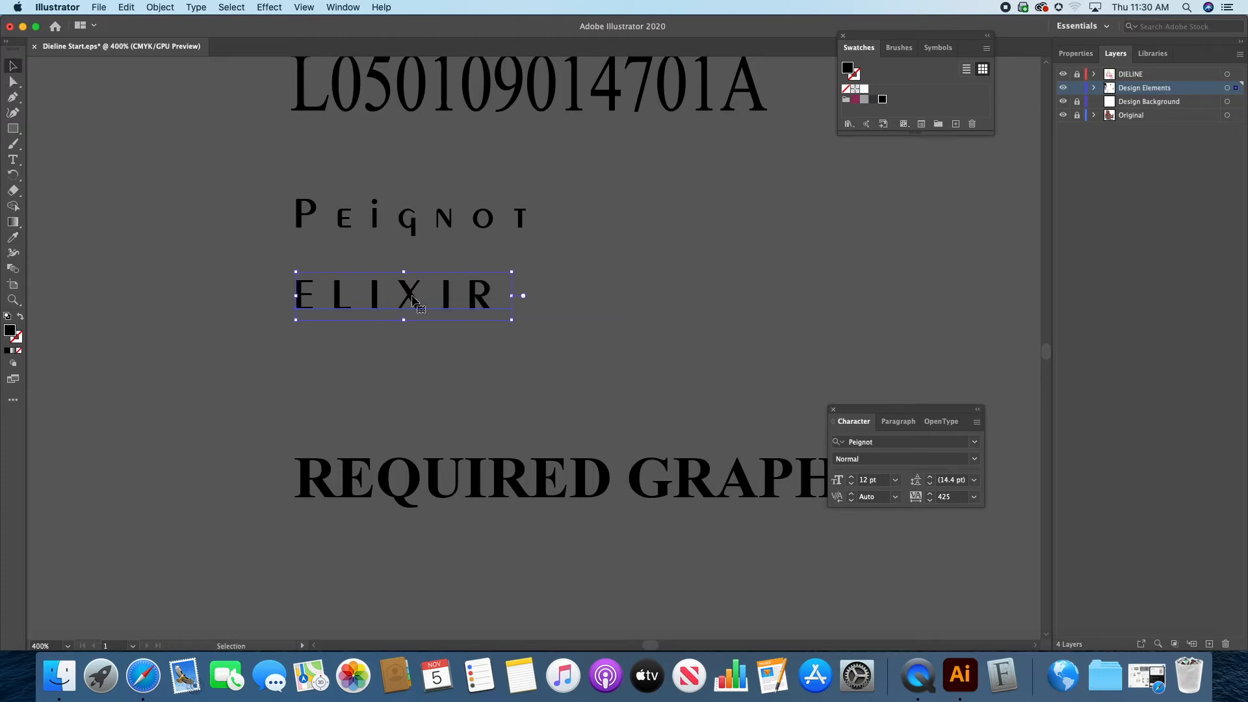
{"action": "left_click", "coordinate": [854, 100]}
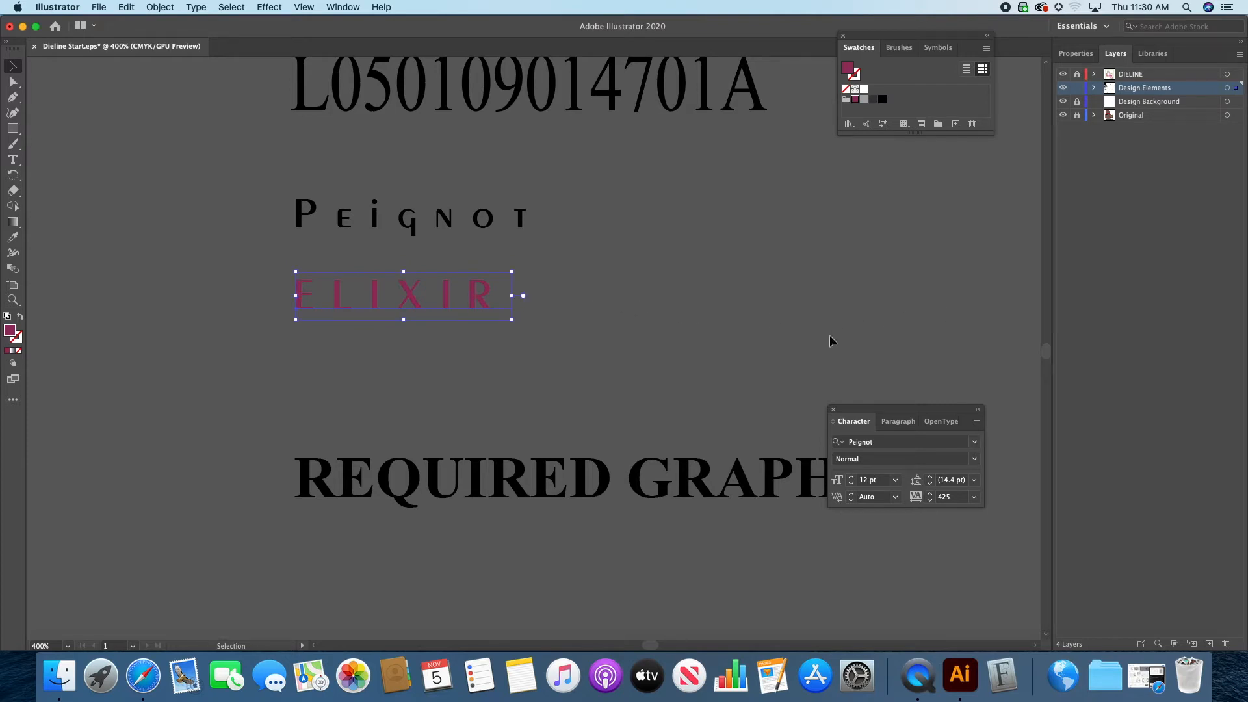
Step: Move the magenta ELIXIR text onto the dieline's back panel, over the printed ELIXIR above the allergy text
{"action": "key", "text": "super+0"}
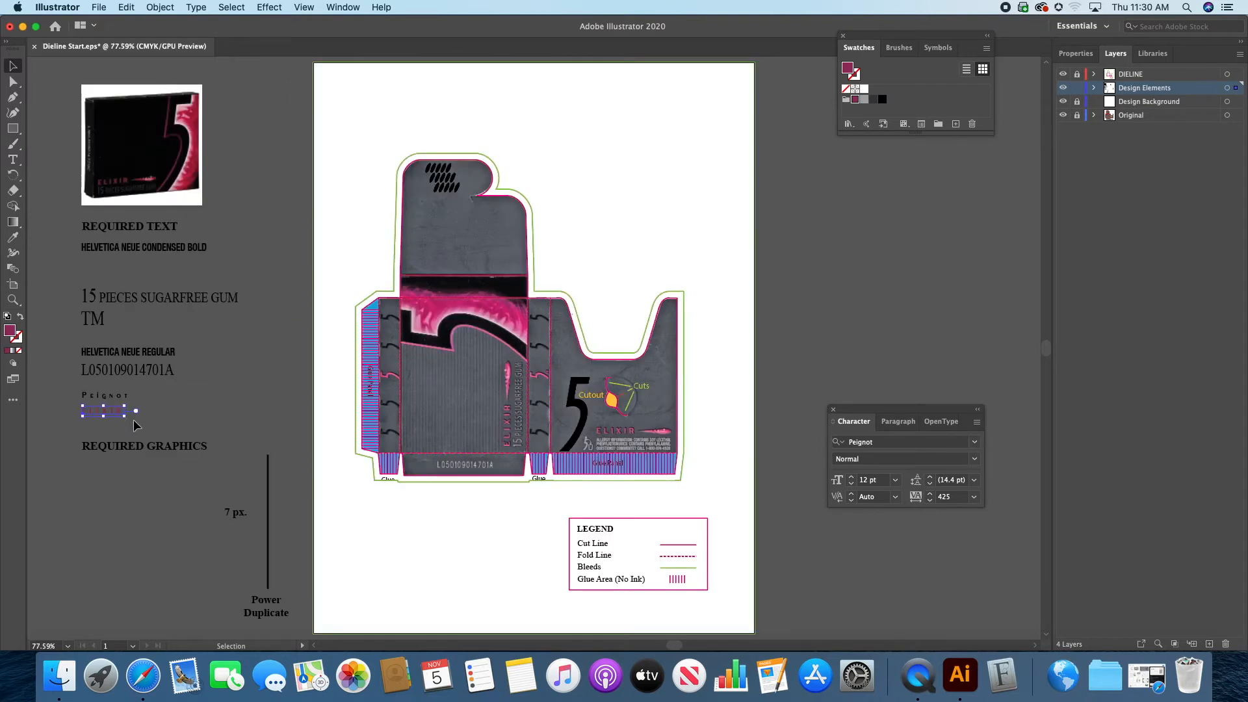
{"action": "left_click_drag", "start_coordinate": [117, 419], "coordinate": [627, 438]}
{"action": "left_click", "coordinate": [12, 299]}
{"action": "left_click", "coordinate": [629, 421]}
{"action": "left_click_drag", "start_coordinate": [585, 431], "coordinate": [1019, 416]}
{"action": "left_click_drag", "start_coordinate": [871, 306], "coordinate": [402, 262]}
{"action": "key", "text": "v"}
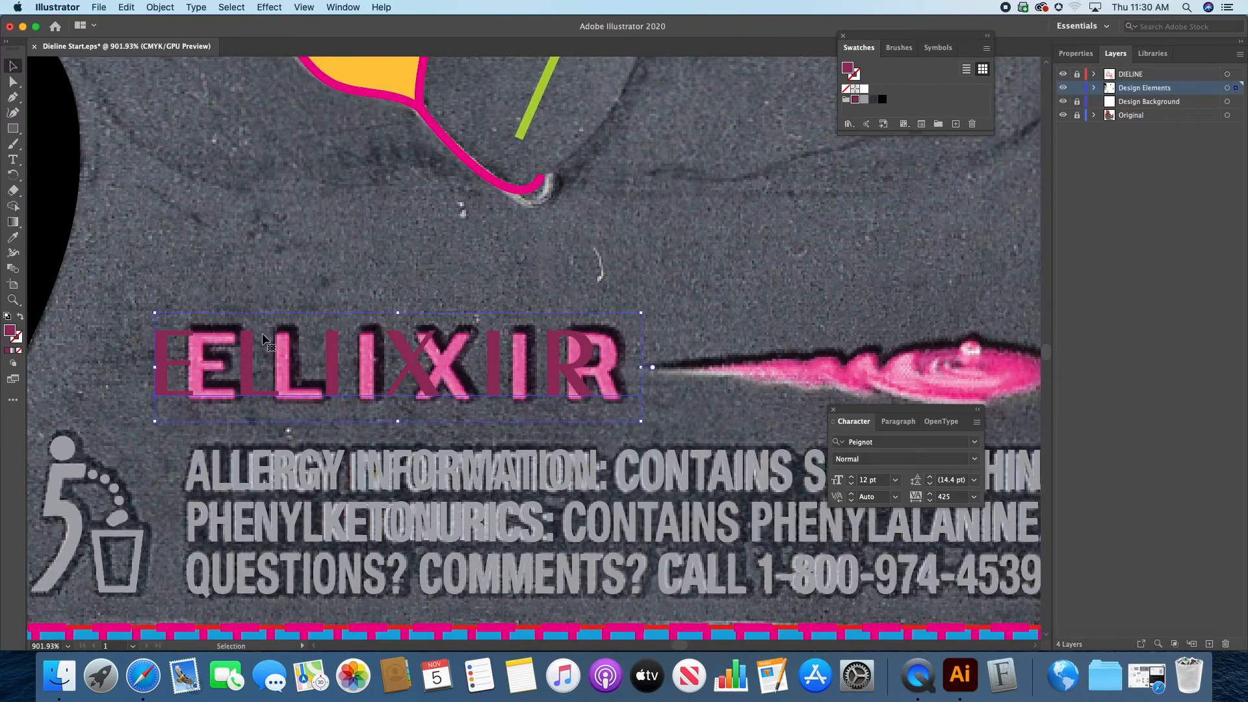
Step: Align the magenta ELIXIR text over the printed one, set its tracking to 404, and check the fit by toggling the Original layer
{"action": "left_click_drag", "start_coordinate": [273, 365], "coordinate": [281, 367]}
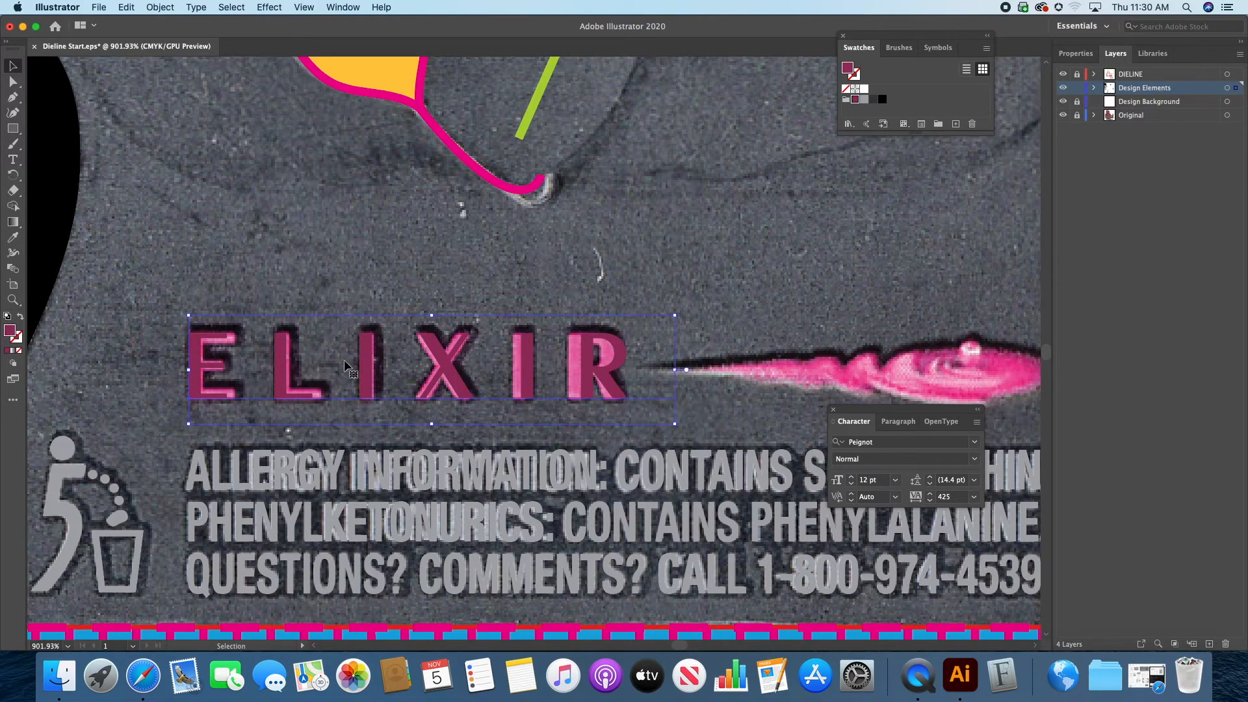
{"action": "left_click", "coordinate": [930, 501]}
{"action": "left_click", "coordinate": [931, 501]}
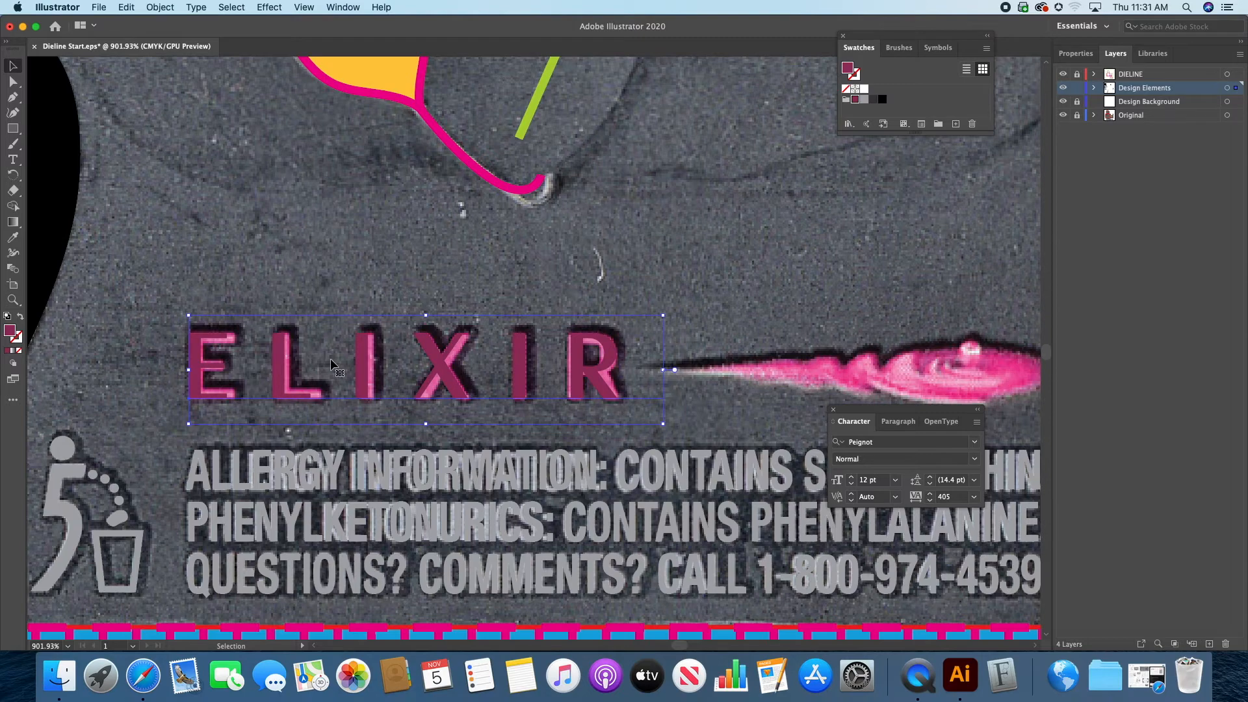
{"action": "left_click", "coordinate": [930, 501]}
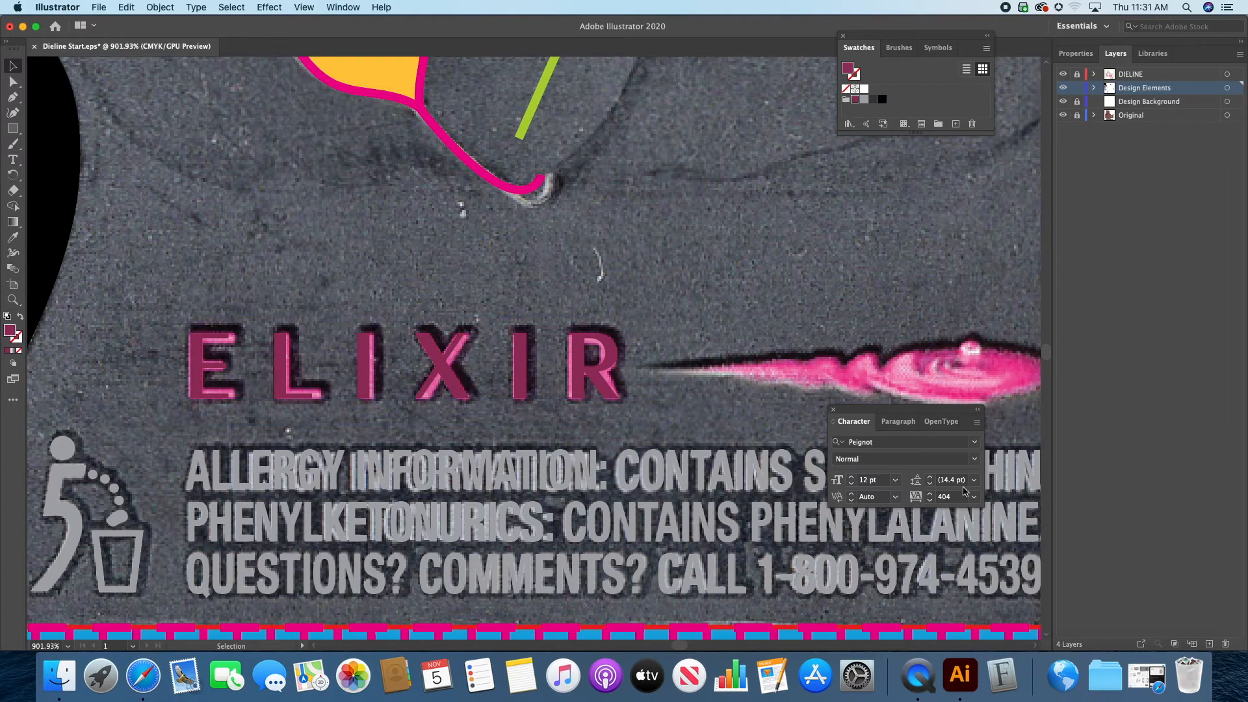
{"action": "left_click", "coordinate": [1063, 115]}
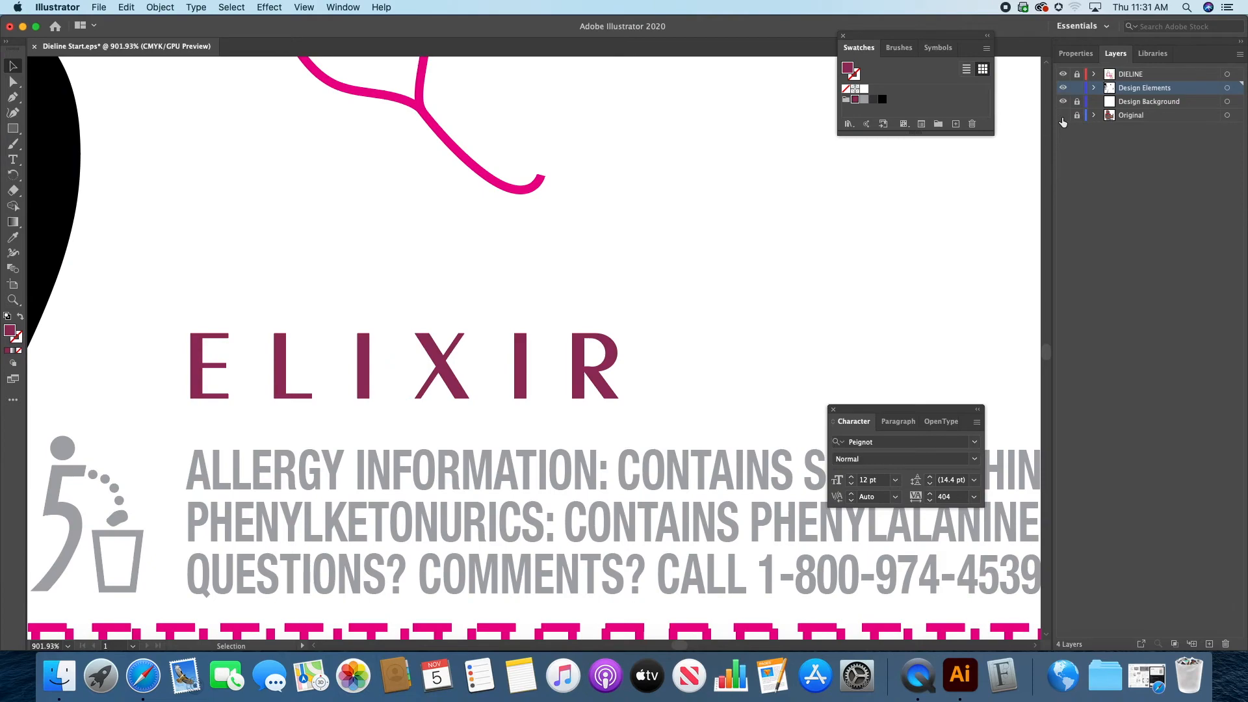
{"action": "left_click", "coordinate": [1063, 115]}
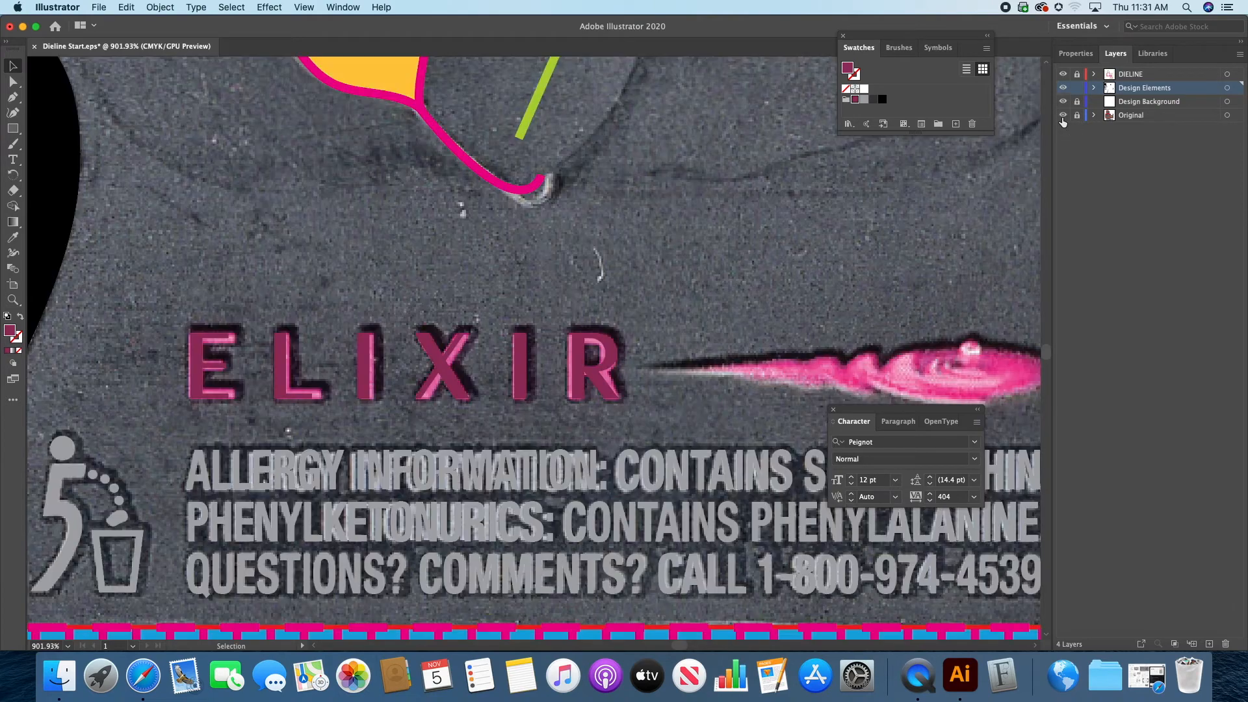
Step: Place droplet.psd from the WEEK 7 TUTORIAL IMAGES folder as a linked image just above the printed droplet beside ELIXIR
{"action": "scroll", "coordinate": [845, 325], "scroll_direction": "right", "scroll_amount": 5}
{"action": "scroll", "coordinate": [844, 325], "scroll_direction": "down", "scroll_amount": 2}
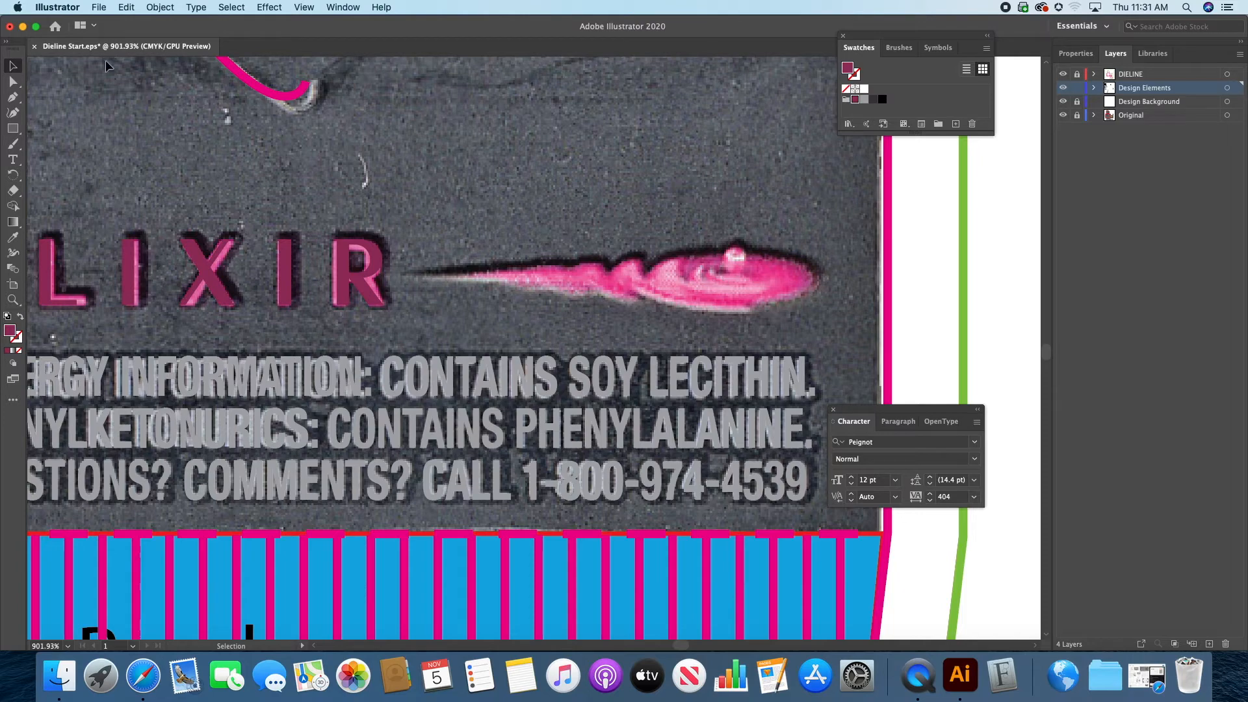
{"action": "left_click", "coordinate": [99, 8]}
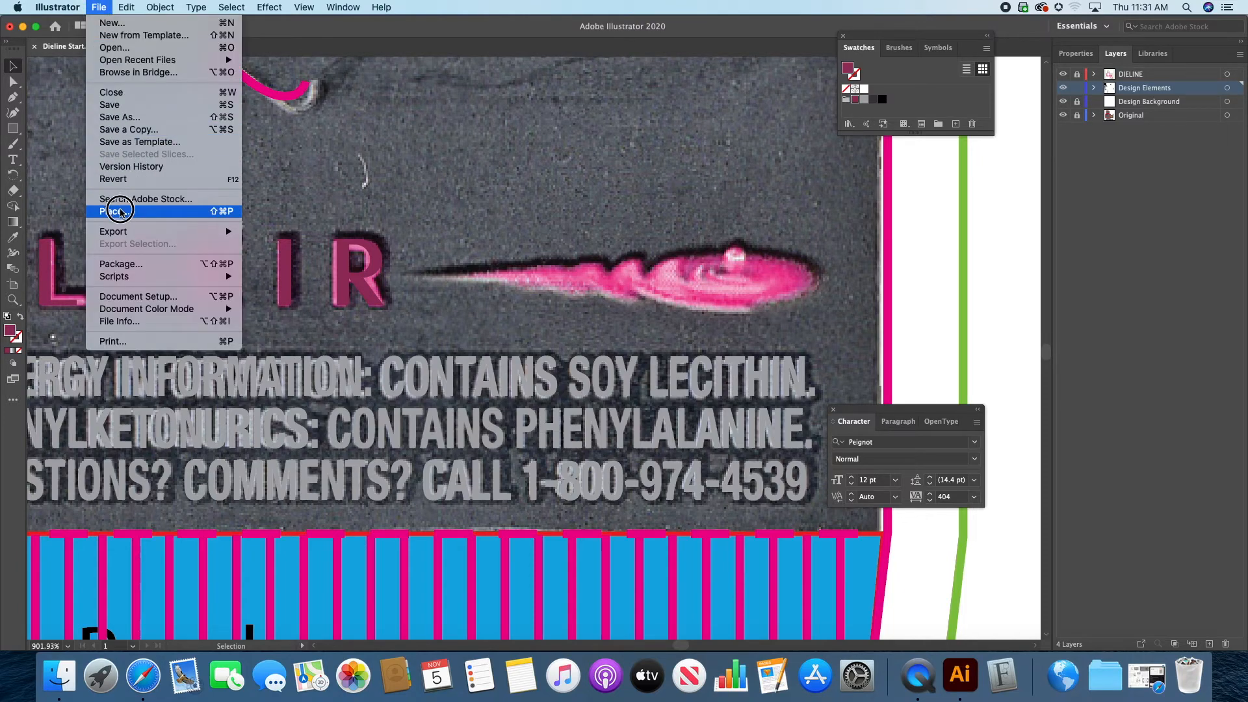
{"action": "left_click", "coordinate": [121, 211]}
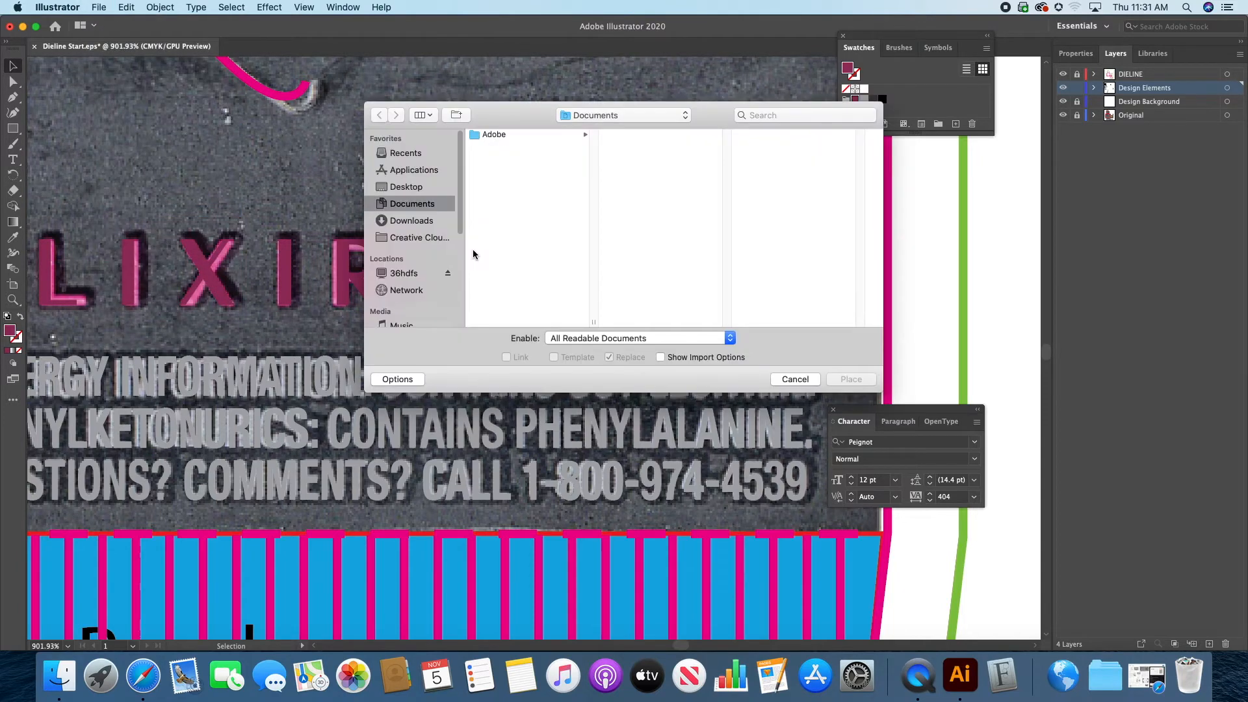
{"action": "left_click", "coordinate": [404, 188]}
{"action": "left_click", "coordinate": [512, 135]}
{"action": "left_click", "coordinate": [635, 170]}
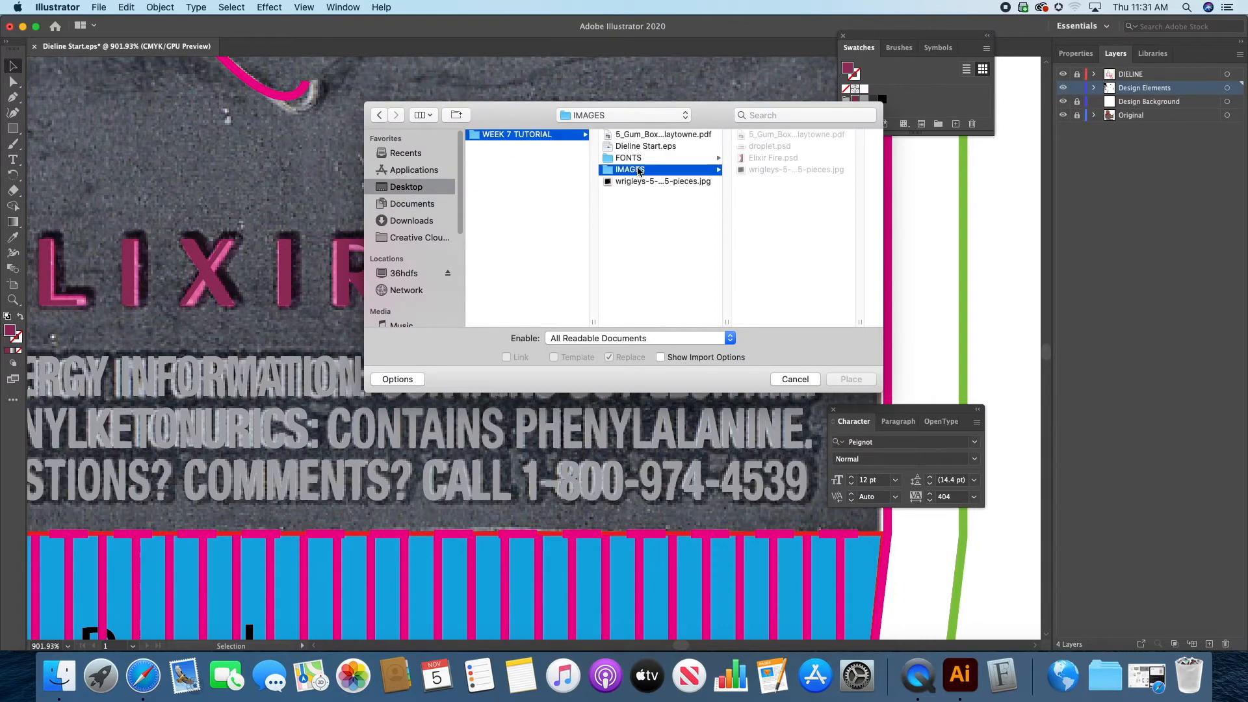
{"action": "left_click", "coordinate": [770, 147]}
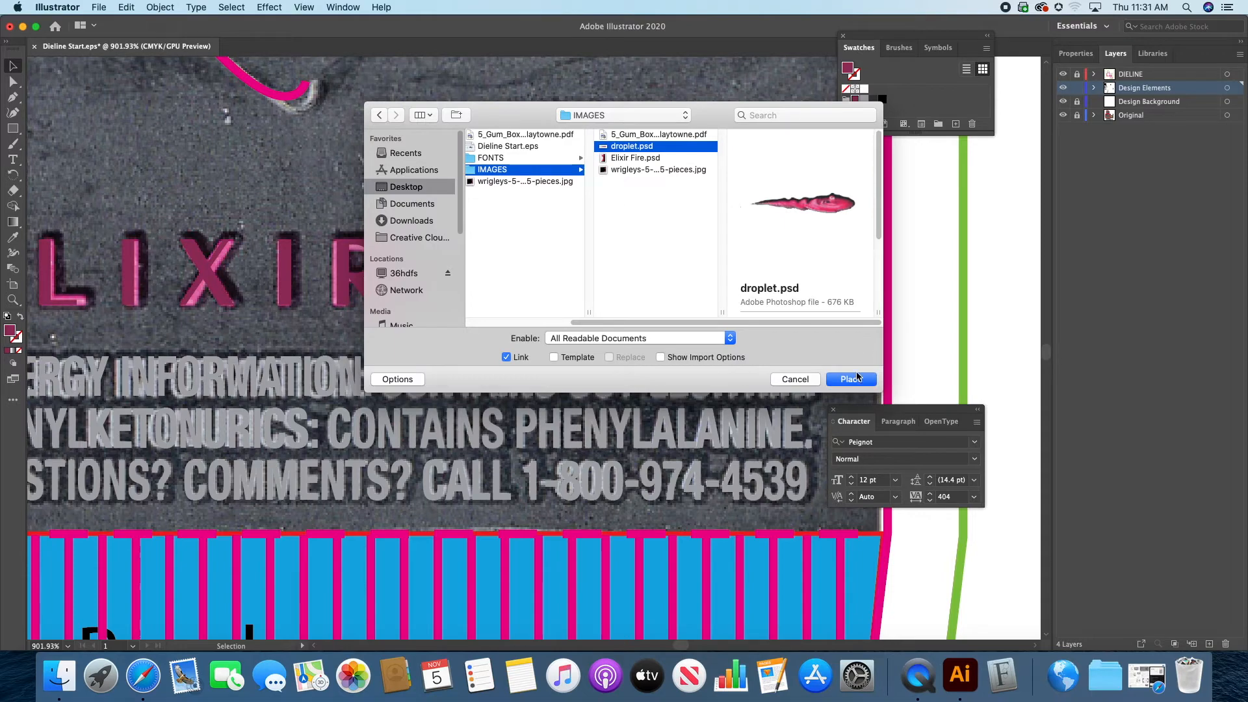
{"action": "left_click", "coordinate": [850, 379]}
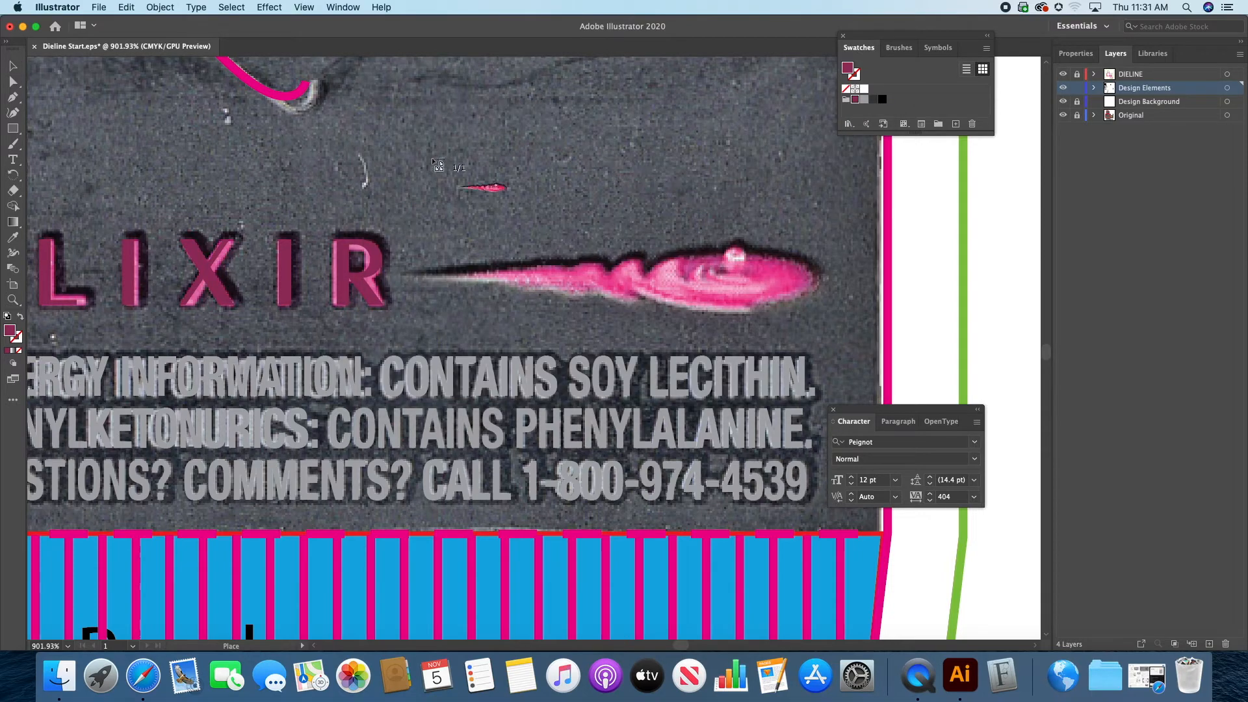
{"action": "left_click", "coordinate": [472, 149]}
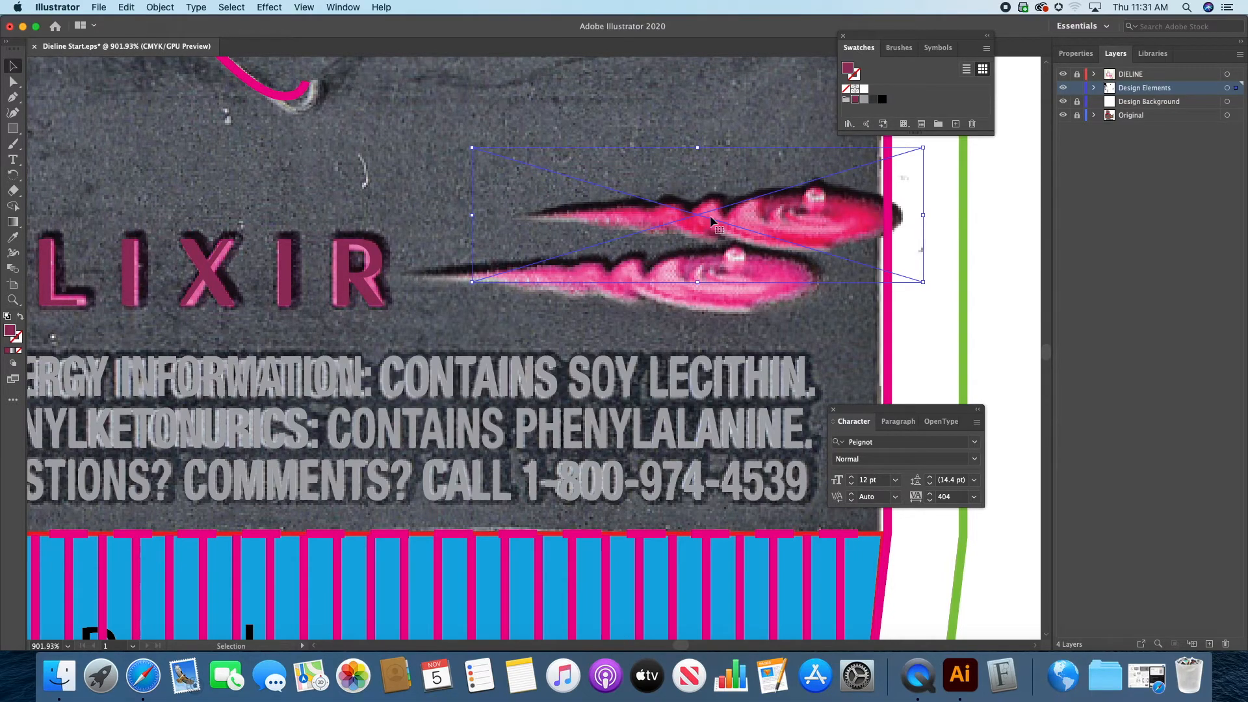
Step: Move the placed droplet image onto the printed droplet and nudge it until the two line up
{"action": "left_click_drag", "start_coordinate": [840, 218], "coordinate": [772, 279]}
{"action": "key", "text": "Left"}
{"action": "key", "text": "Left"}
{"action": "key", "text": "Left"}
{"action": "key", "text": "Left"}
{"action": "key", "text": "Left"}
{"action": "key", "text": "Up"}
{"action": "key", "text": "Up"}
{"action": "key", "text": "Up"}
{"action": "key", "text": "Up"}
{"action": "key", "text": "Left"}
{"action": "key", "text": "Left"}
{"action": "key", "text": "Down"}
{"action": "key", "text": "Down"}
{"action": "key", "text": "Down"}
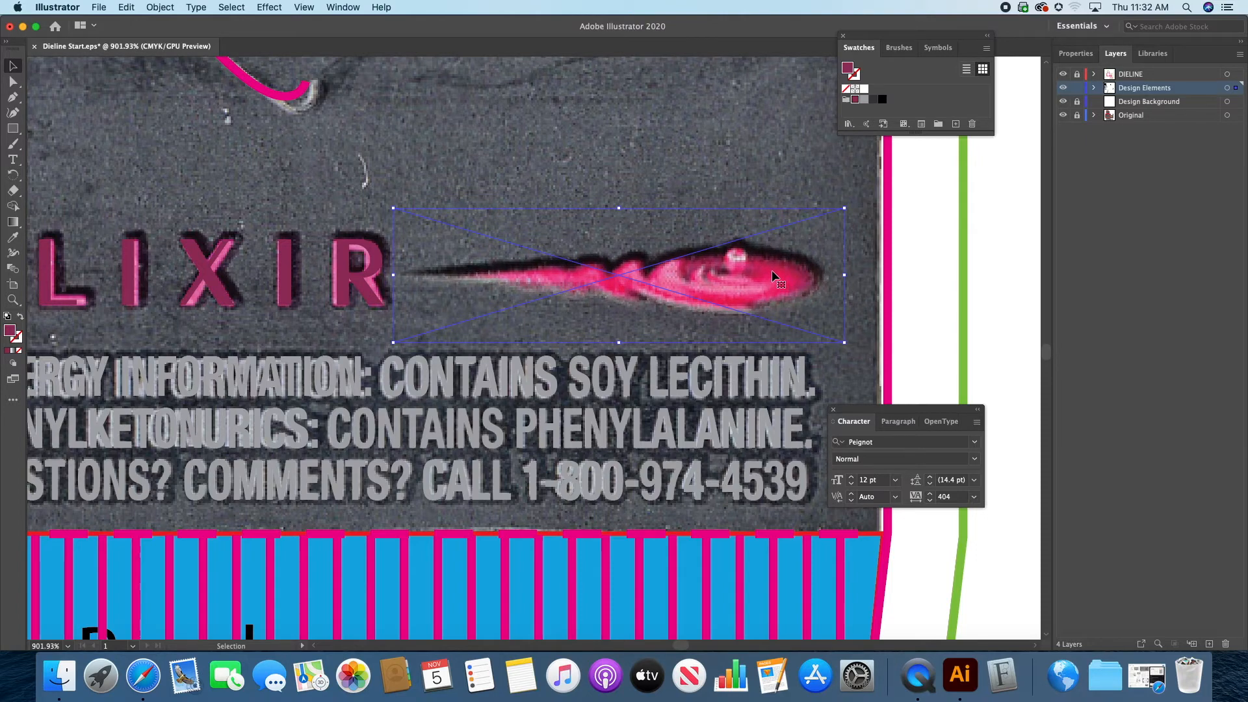
Step: Hide the Original layer to review the graphics on the back panel, and show it again
{"action": "left_click", "coordinate": [1063, 116]}
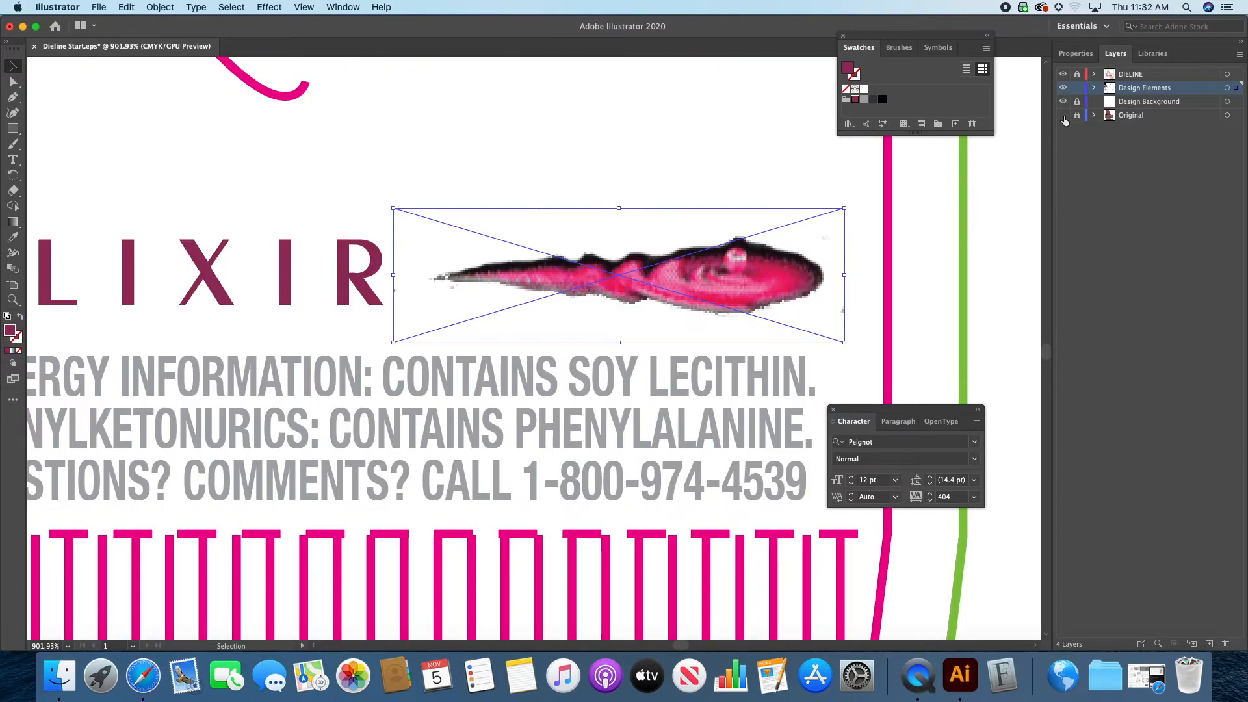
{"action": "left_click", "coordinate": [917, 234]}
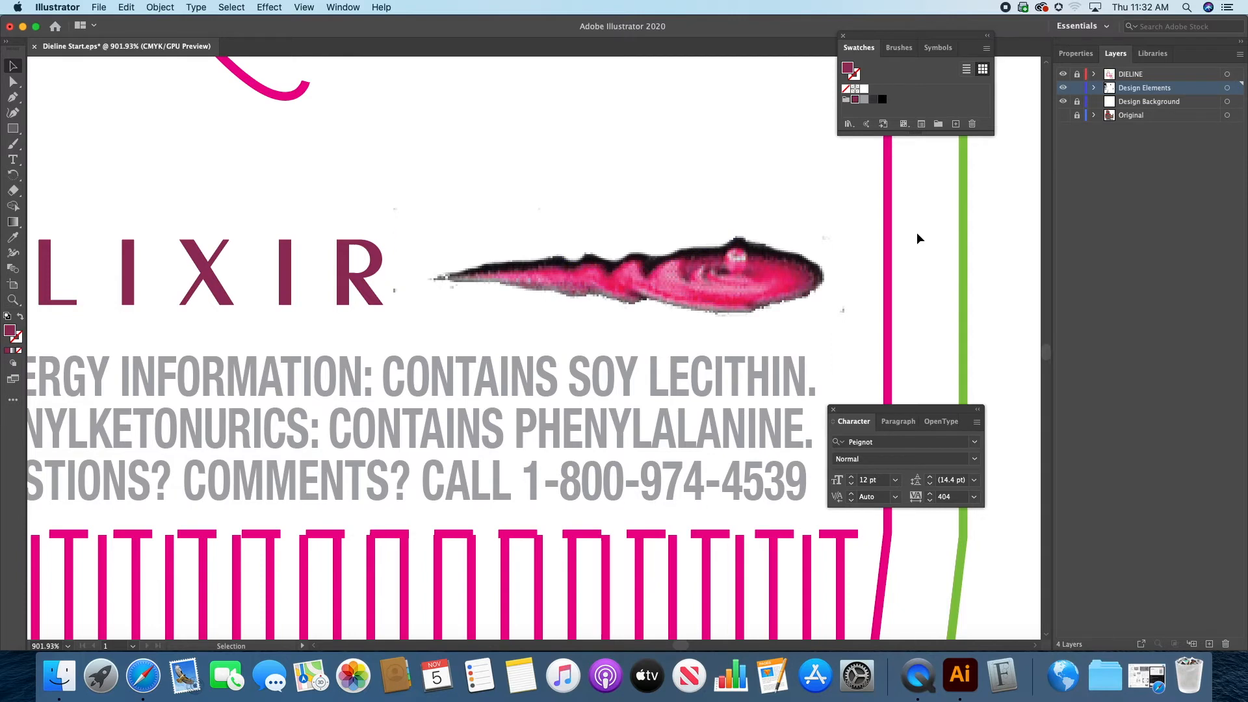
{"action": "key", "text": "super+0"}
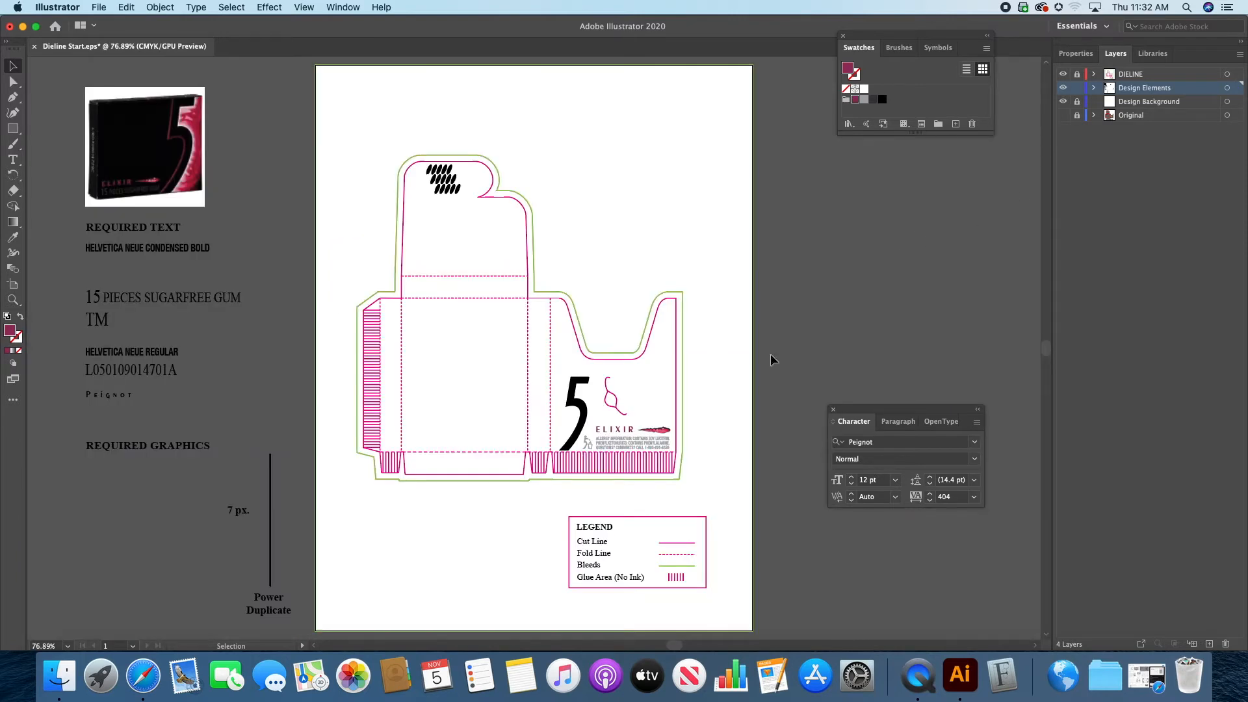
{"action": "left_click", "coordinate": [13, 301]}
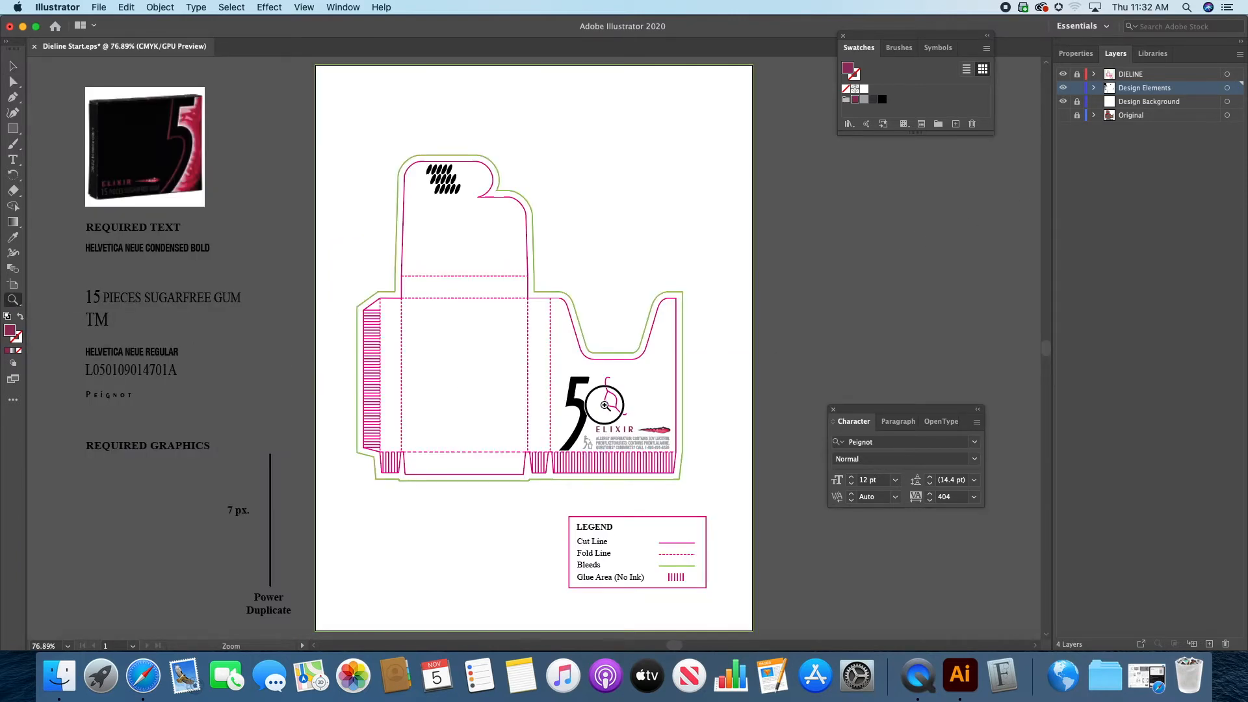
{"action": "left_click_drag", "start_coordinate": [603, 406], "coordinate": [821, 403]}
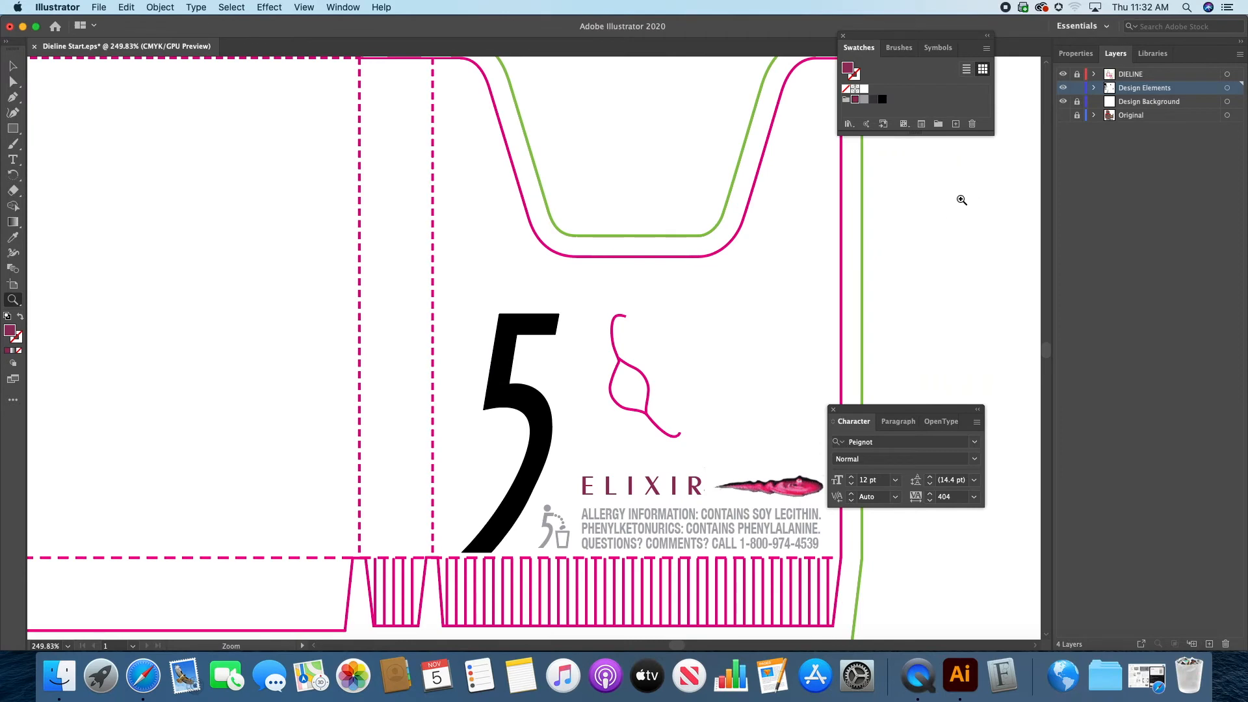
{"action": "left_click", "coordinate": [1061, 115]}
Step: Duplicate the large black 5 onto the narrow side panel next to the back panel and rotate the copy 90° counter-clockwise
{"action": "left_click_drag", "start_coordinate": [398, 371], "coordinate": [488, 349]}
{"action": "left_click", "coordinate": [488, 349]}
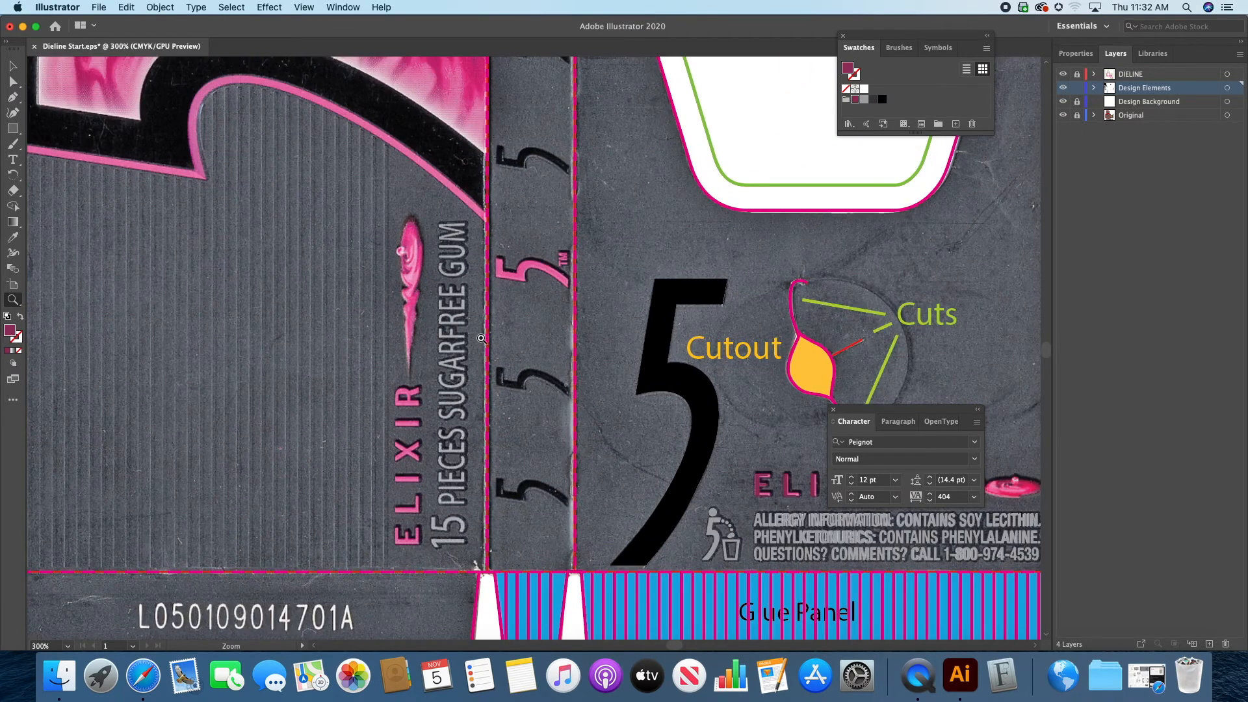
{"action": "left_click", "coordinate": [12, 65]}
{"action": "left_click", "coordinate": [657, 354]}
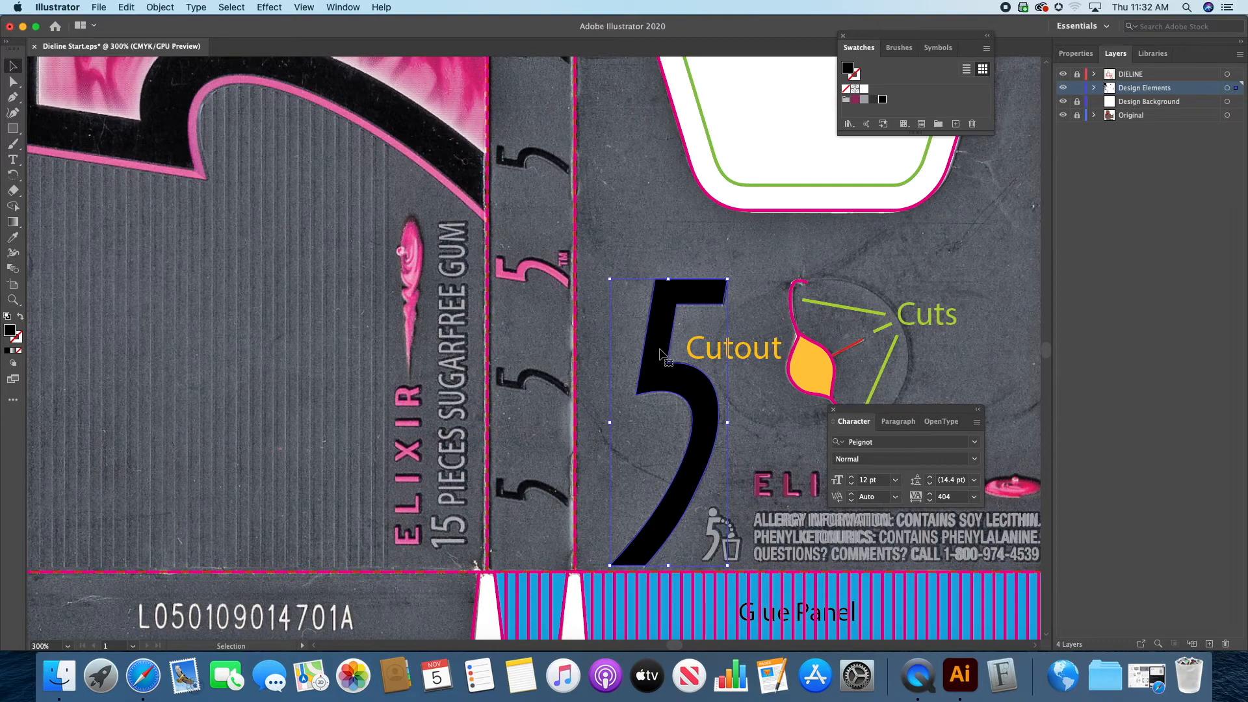
{"action": "left_click_drag", "start_coordinate": [660, 353], "coordinate": [538, 380]}
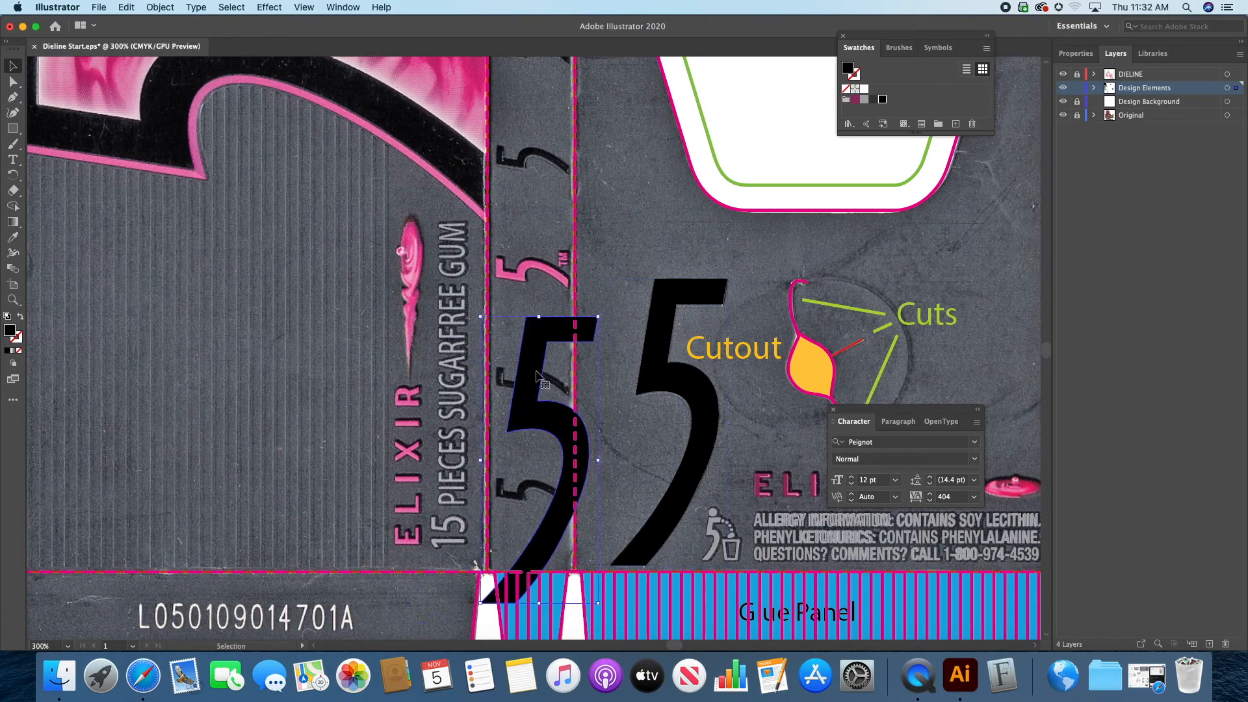
{"action": "left_click_drag", "start_coordinate": [477, 312], "coordinate": [430, 372]}
{"action": "key", "text": "cmd+z"}
{"action": "left_click_drag", "start_coordinate": [473, 310], "coordinate": [394, 518]}
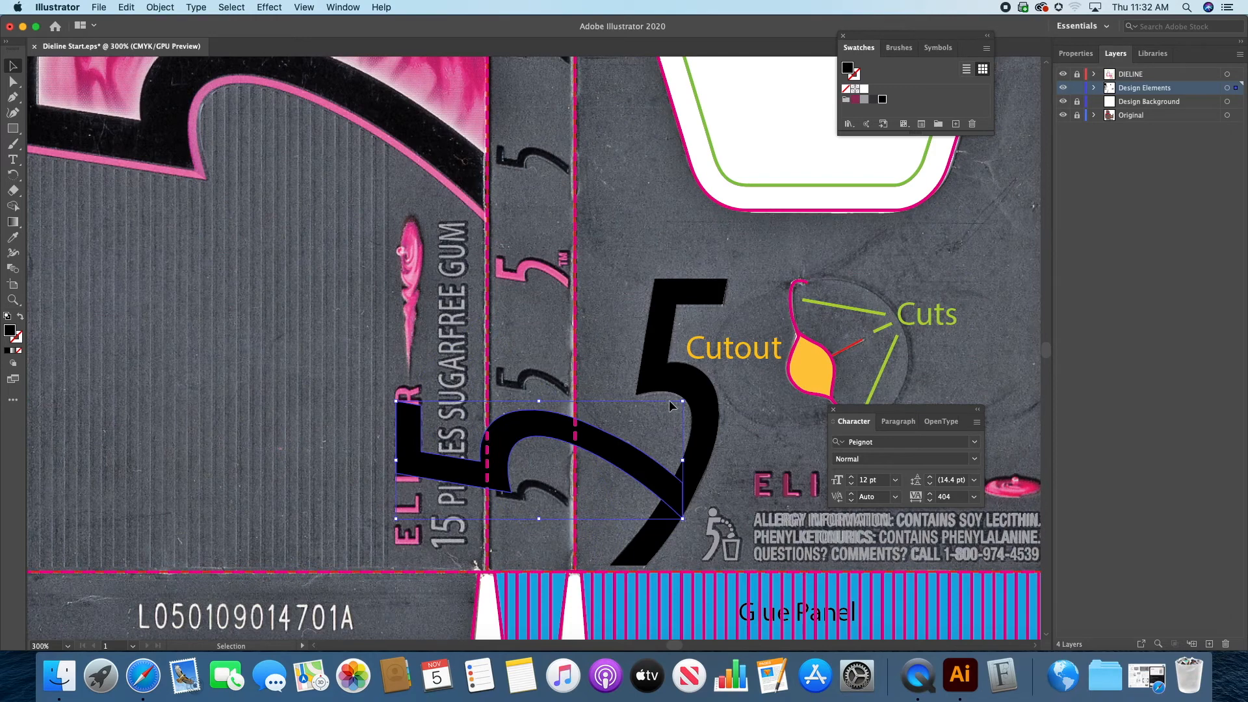
Step: Scale the rotated 5 down and fit it over the lowest printed 5 on the narrow side panel
{"action": "left_click_drag", "start_coordinate": [682, 402], "coordinate": [554, 493]}
{"action": "left_click", "coordinate": [9, 300]}
{"action": "left_click", "coordinate": [538, 490]}
{"action": "left_click", "coordinate": [529, 337]}
{"action": "left_click", "coordinate": [533, 334]}
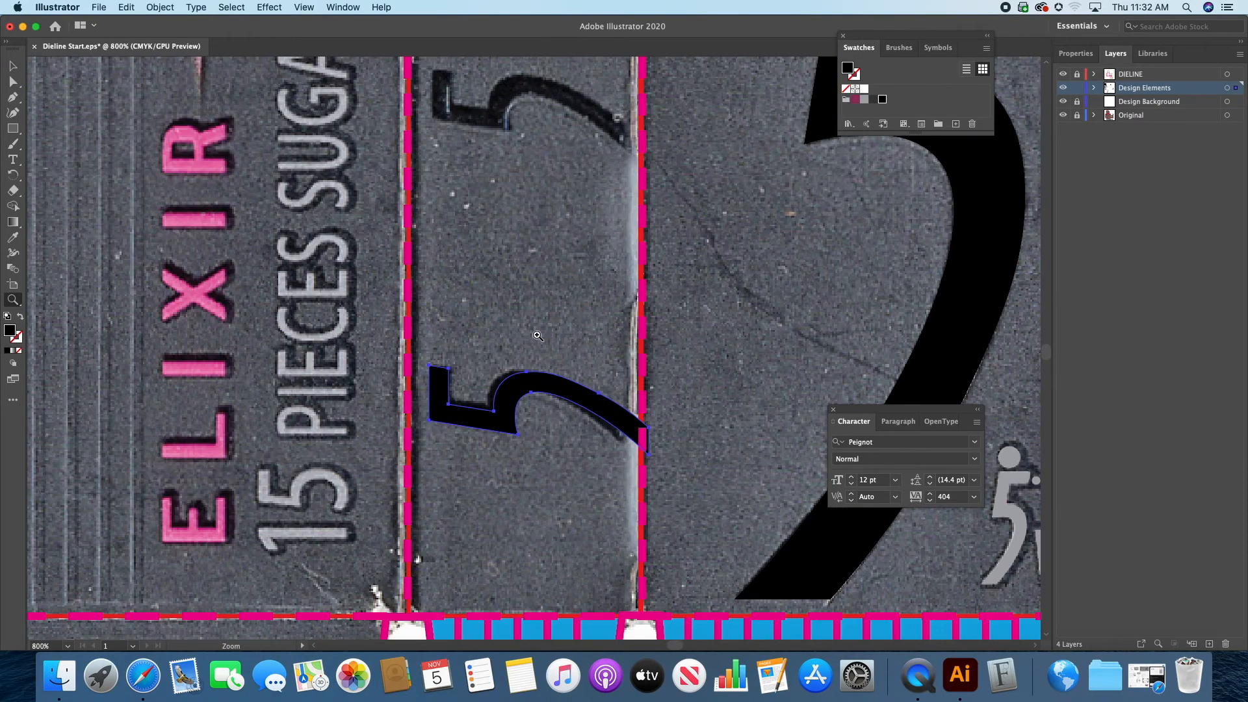
{"action": "left_click", "coordinate": [13, 65]}
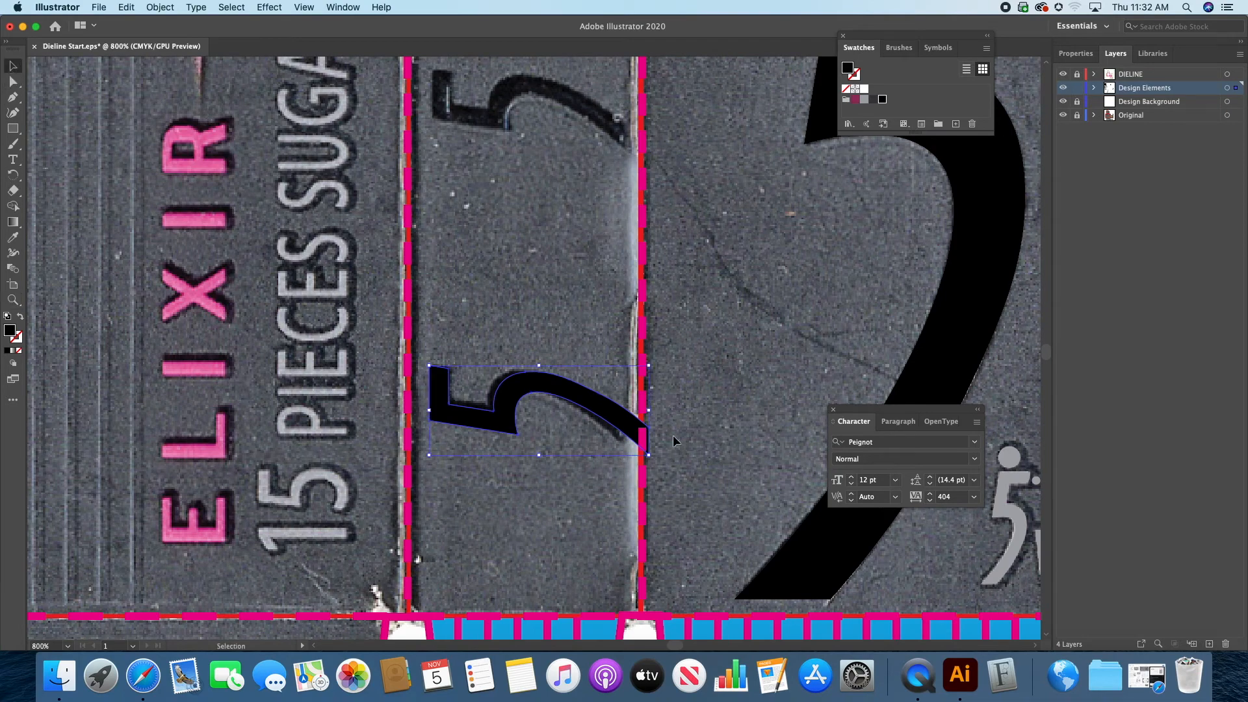
{"action": "left_click_drag", "start_coordinate": [649, 453], "coordinate": [624, 446]}
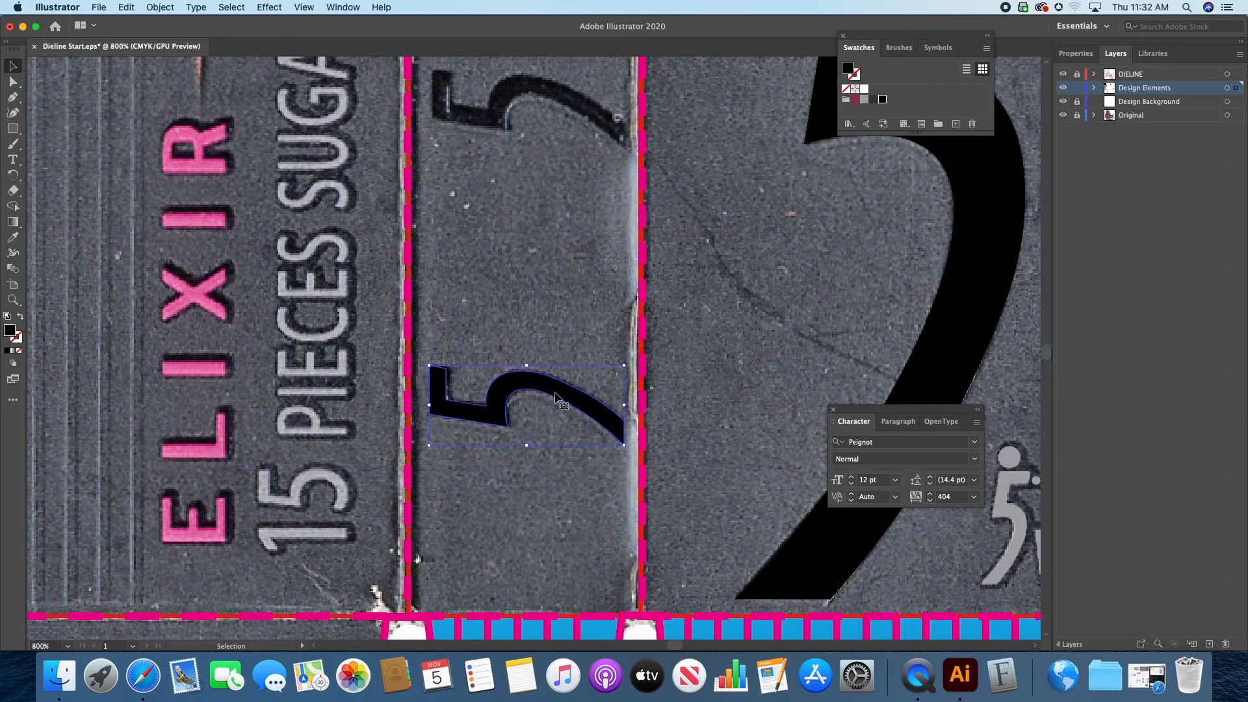
{"action": "left_click_drag", "start_coordinate": [429, 446], "coordinate": [432, 447]}
{"action": "left_click", "coordinate": [568, 298]}
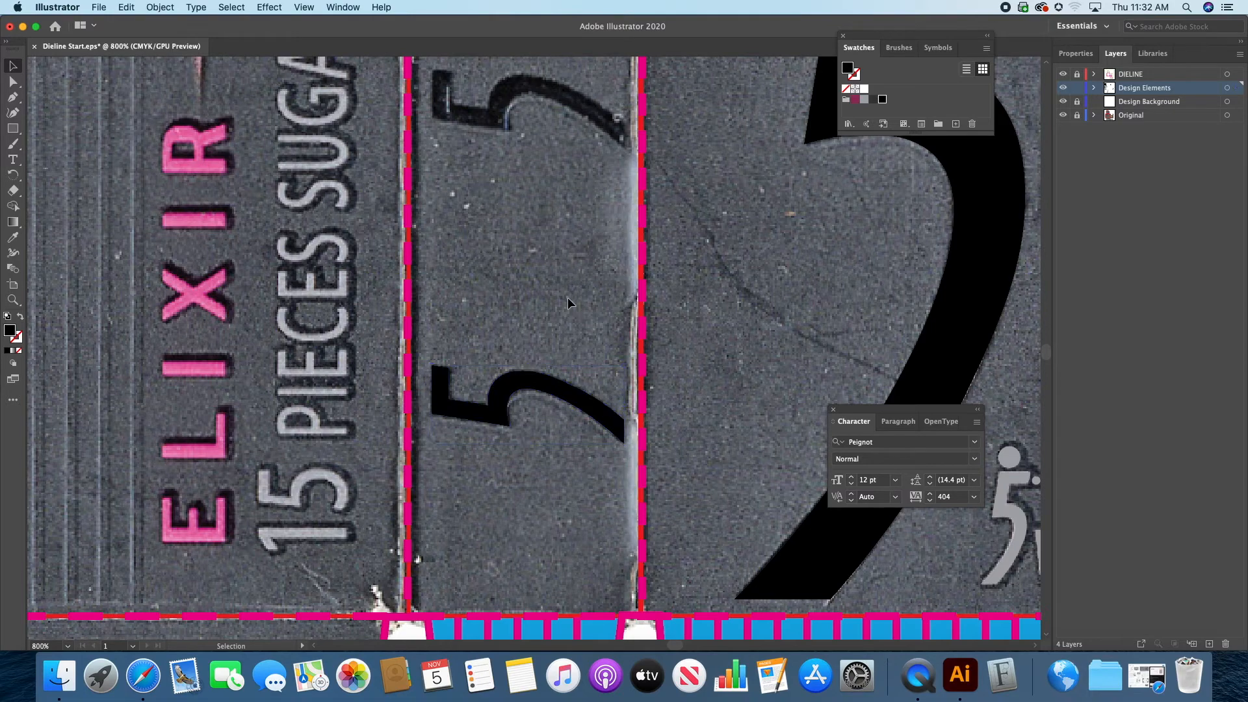
Step: Select the small rotated 5 at the lower end of the side panel, with the printed 5s above it in view
{"action": "key", "text": "super+0"}
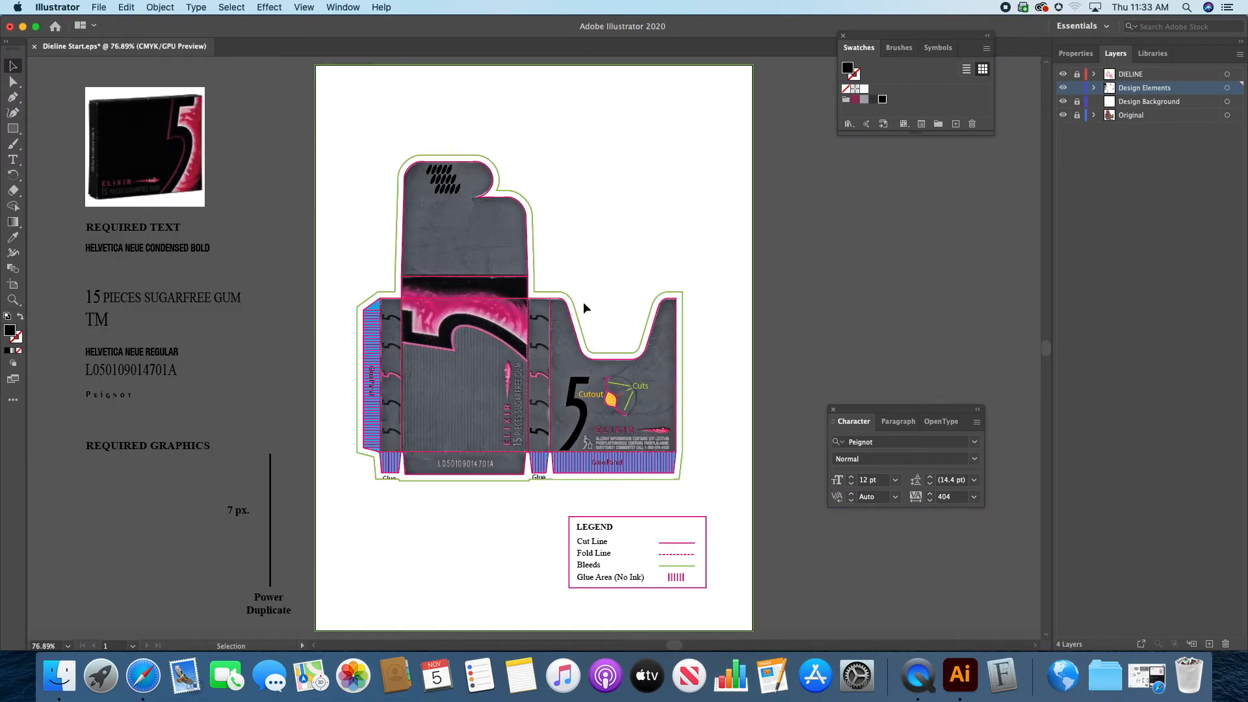
{"action": "left_click", "coordinate": [13, 299]}
{"action": "left_click_drag", "start_coordinate": [544, 386], "coordinate": [796, 405]}
{"action": "left_click_drag", "start_coordinate": [546, 506], "coordinate": [637, 511]}
{"action": "left_click", "coordinate": [14, 67]}
{"action": "left_click", "coordinate": [527, 595]}
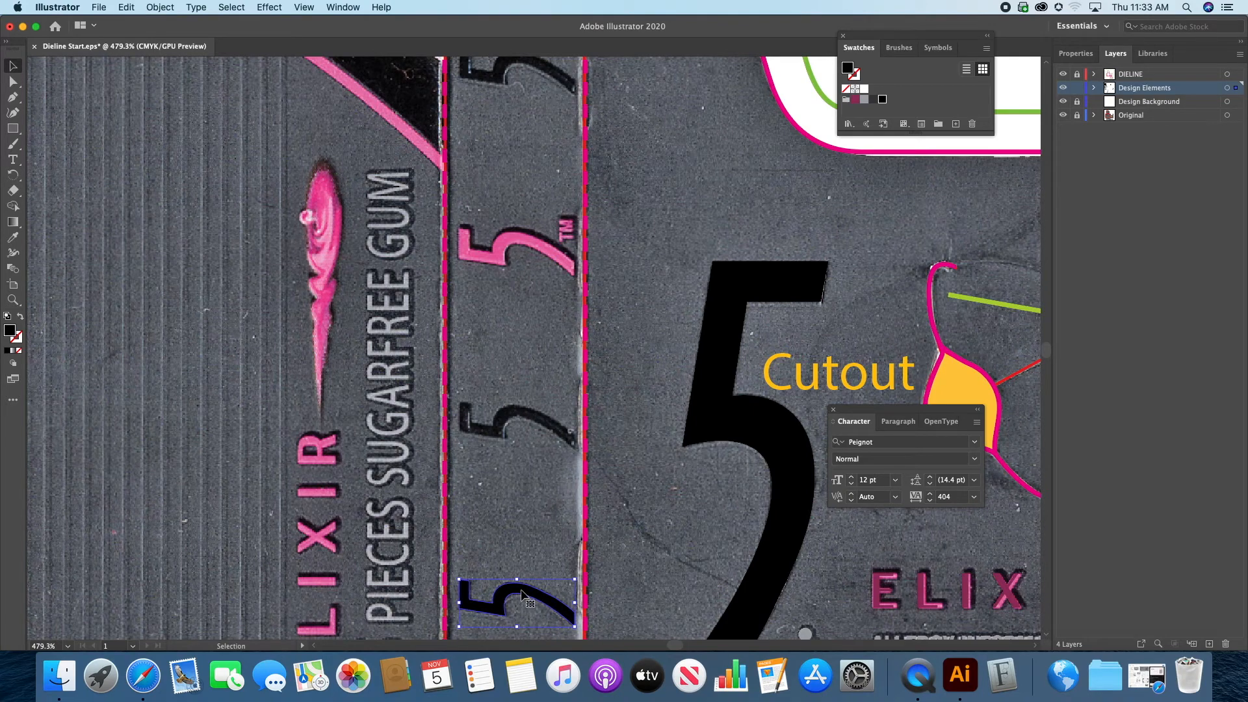
{"action": "left_click_drag", "start_coordinate": [521, 594], "coordinate": [537, 417]}
{"action": "key", "text": "super+d"}
{"action": "key", "text": "super+d"}
{"action": "key", "text": "super+shift+a"}
{"action": "key", "text": "super+z"}
{"action": "key", "text": "super+z"}
{"action": "key", "text": "super+z"}
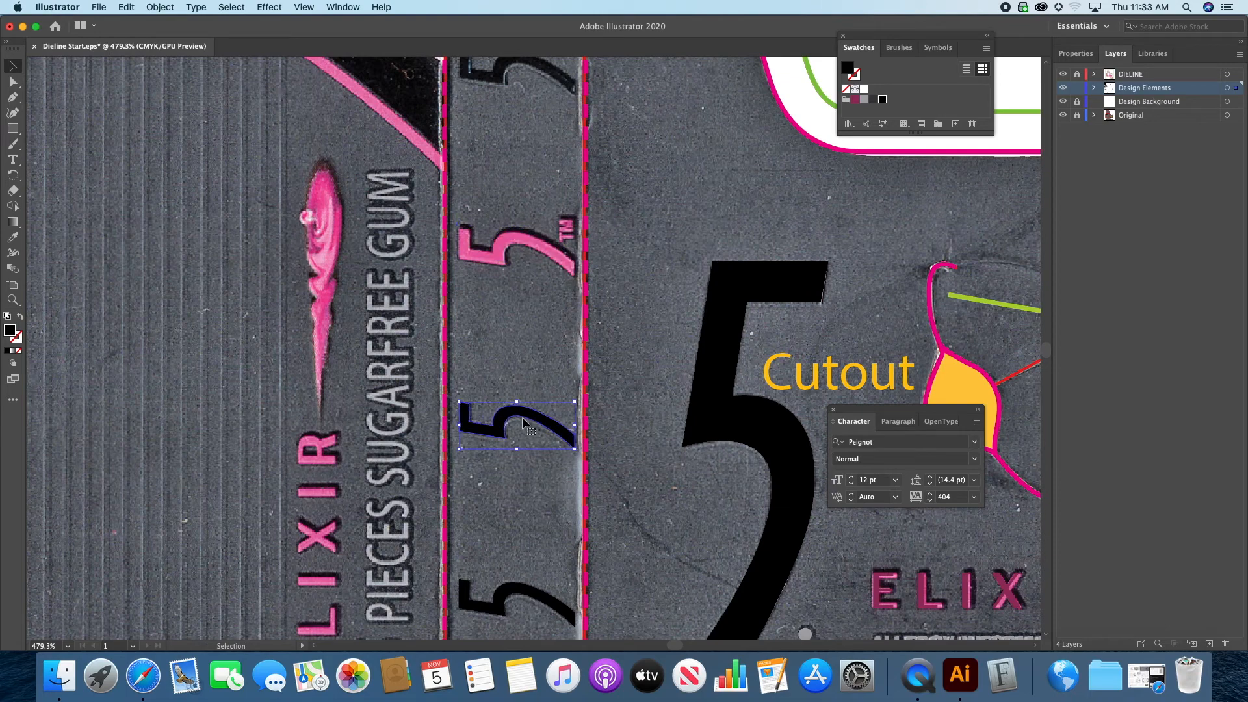
{"action": "key", "text": "super+z"}
Step: Duplicate the small 5 straight up onto the next printed 5 and repeat the copy up the rest of the side panel
{"action": "left_click_drag", "start_coordinate": [518, 595], "coordinate": [520, 420]}
{"action": "key", "text": "super+d"}
{"action": "key", "text": "super+d"}
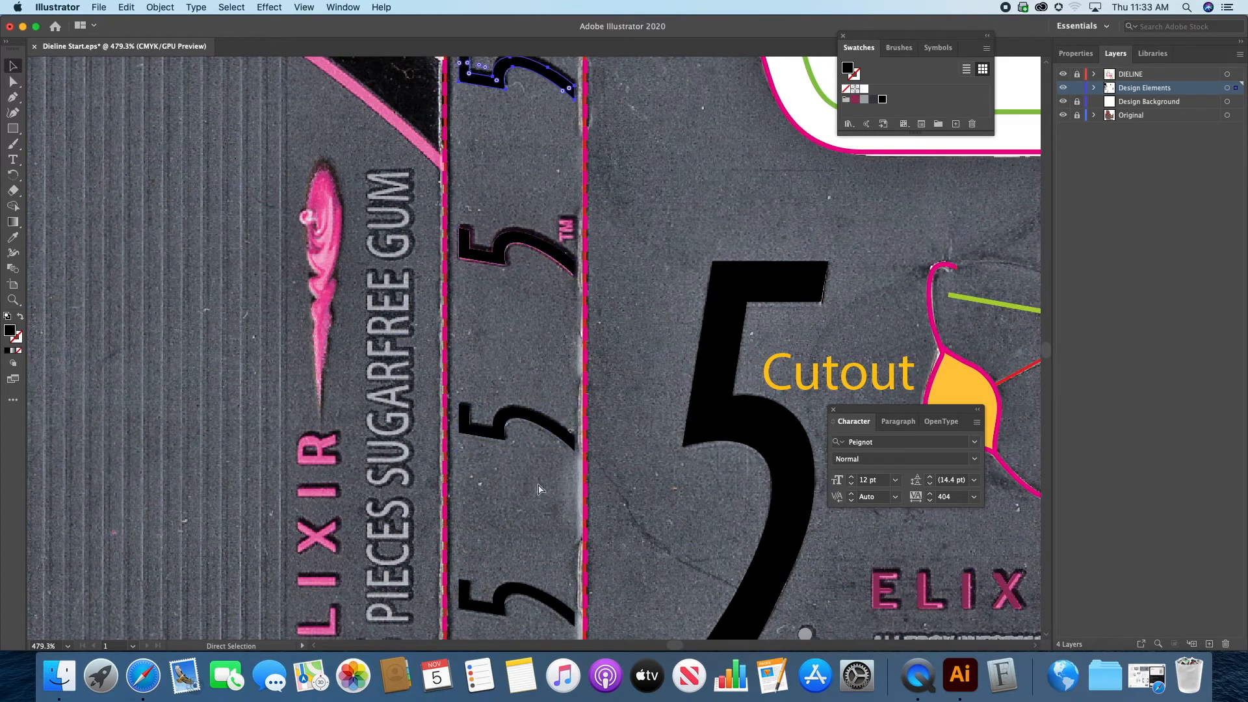
Step: Fill the middle 5 beside the printed TM with the dark magenta swatch
{"action": "left_click_drag", "start_coordinate": [539, 362], "coordinate": [593, 523]}
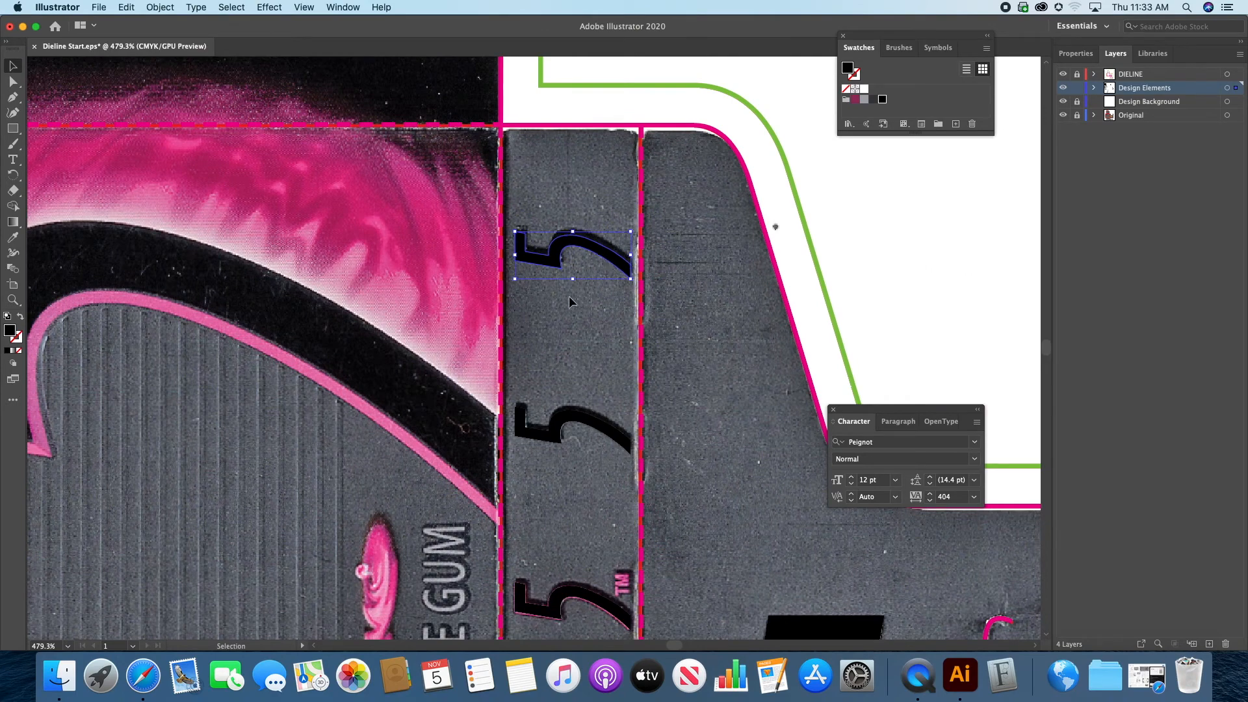
{"action": "scroll", "coordinate": [585, 416], "scroll_direction": "down", "scroll_amount": 5}
{"action": "left_click", "coordinate": [536, 484]}
{"action": "left_click", "coordinate": [855, 98]}
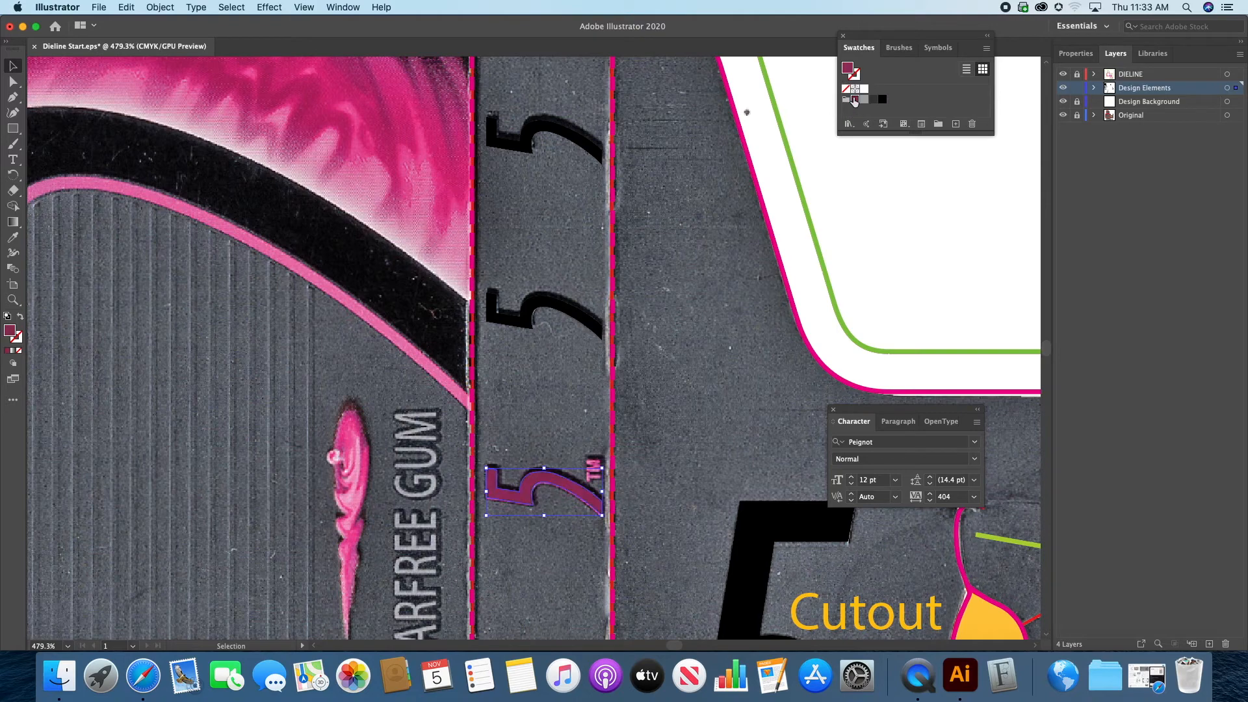
{"action": "left_click", "coordinate": [671, 398]}
Step: Nudge the upper two black 5s on the side panel upward to line up with the printed numerals
{"action": "left_click", "coordinate": [523, 327]}
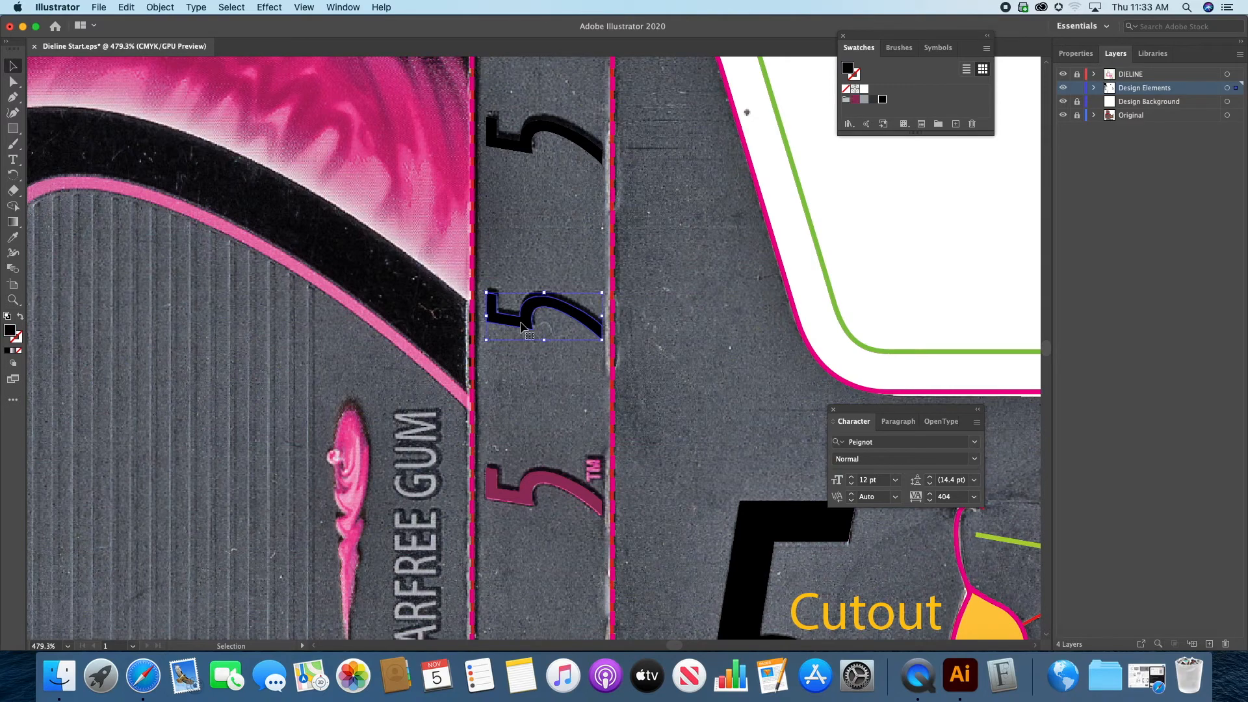
{"action": "key", "text": "Delete"}
{"action": "key", "text": "super+z"}
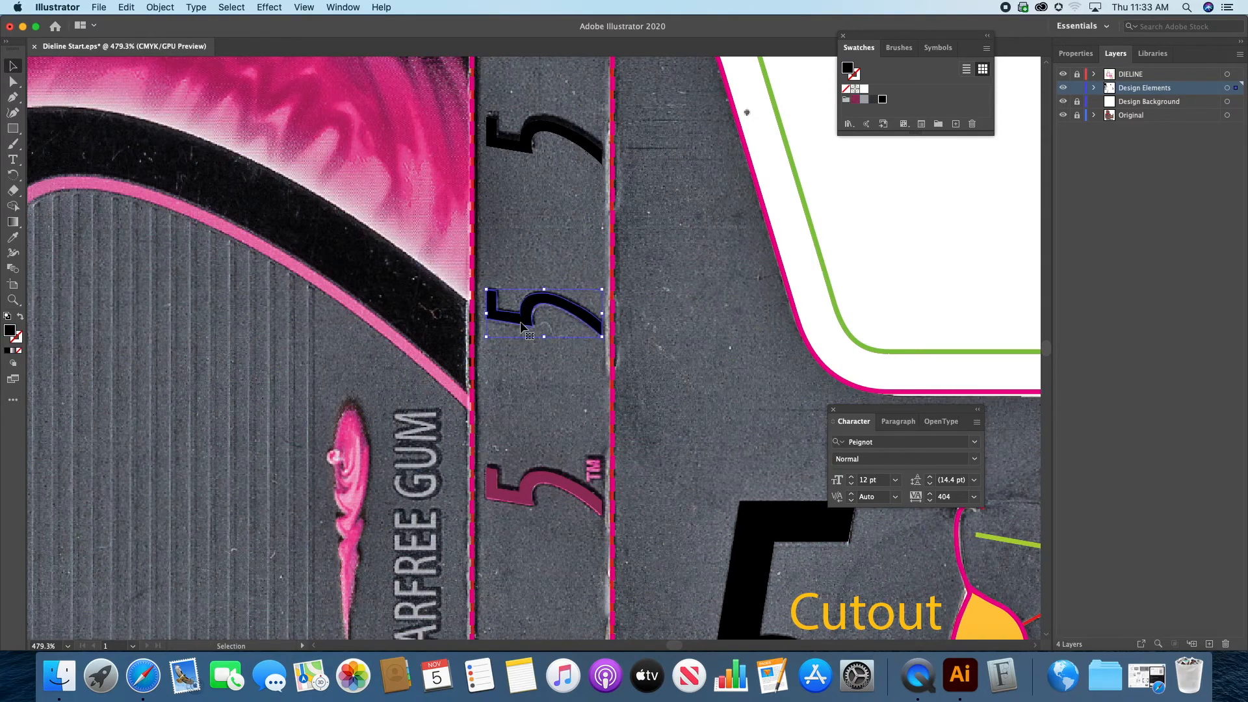
{"action": "left_click_drag", "start_coordinate": [523, 327], "coordinate": [531, 140]}
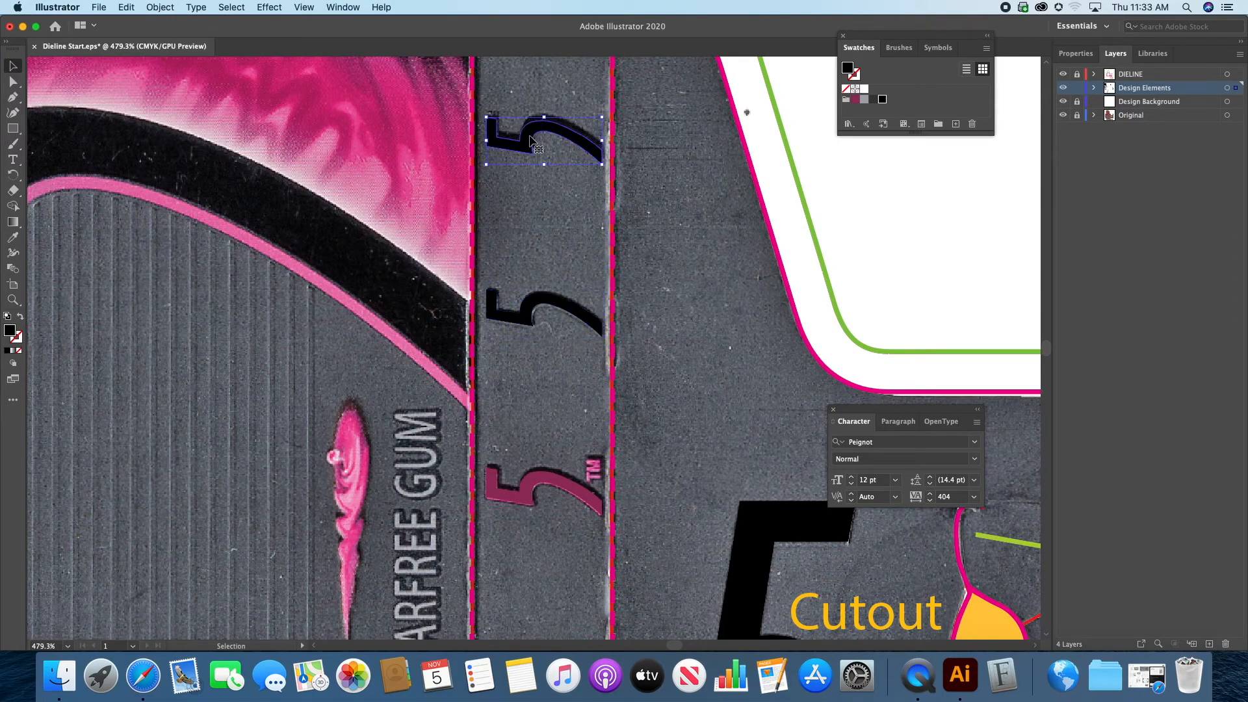
{"action": "key", "text": "Up"}
{"action": "key", "text": "Up"}
{"action": "key", "text": "Up"}
{"action": "key", "text": "Up"}
{"action": "key", "text": "Up"}
{"action": "key", "text": "Up"}
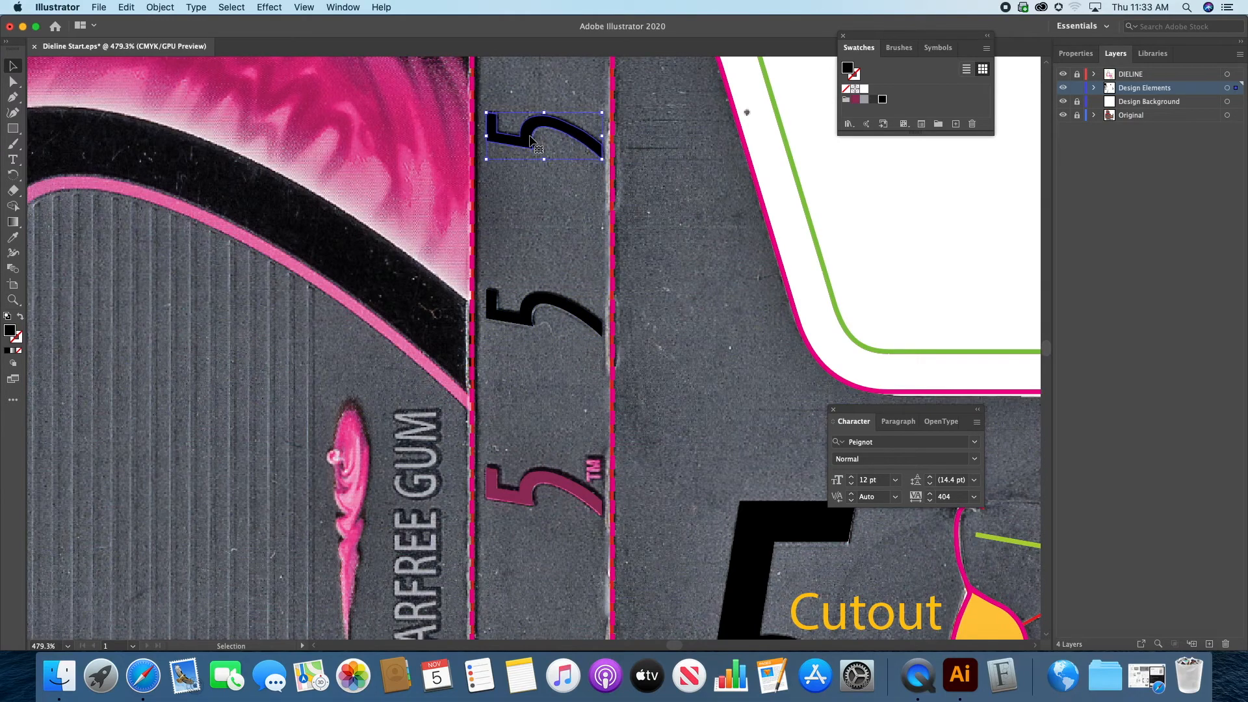
{"action": "left_click", "coordinate": [530, 252]}
Step: Duplicate the five small 5s from the side panel beside the printed TM onto the printed 5s of the opposite side panel
{"action": "left_click_drag", "start_coordinate": [526, 404], "coordinate": [548, 76]}
{"action": "left_click_drag", "start_coordinate": [568, 213], "coordinate": [568, 244]}
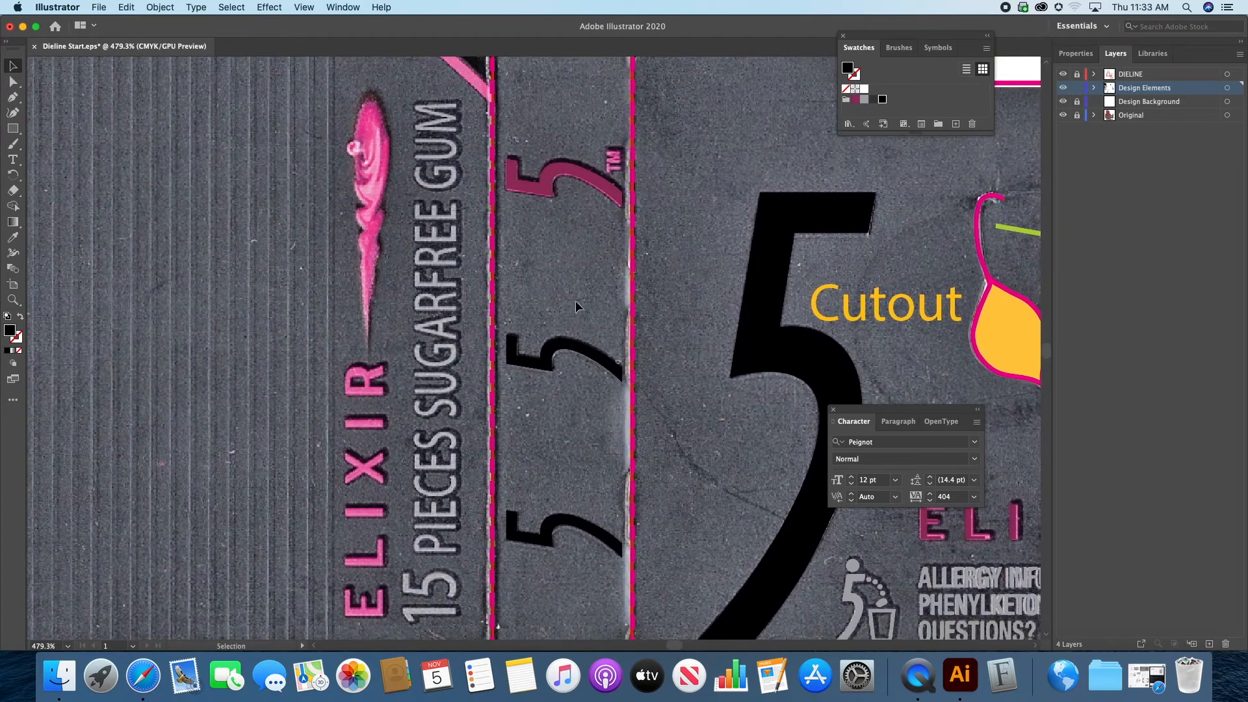
{"action": "left_click", "coordinate": [564, 527]}
{"action": "key", "text": "super+0"}
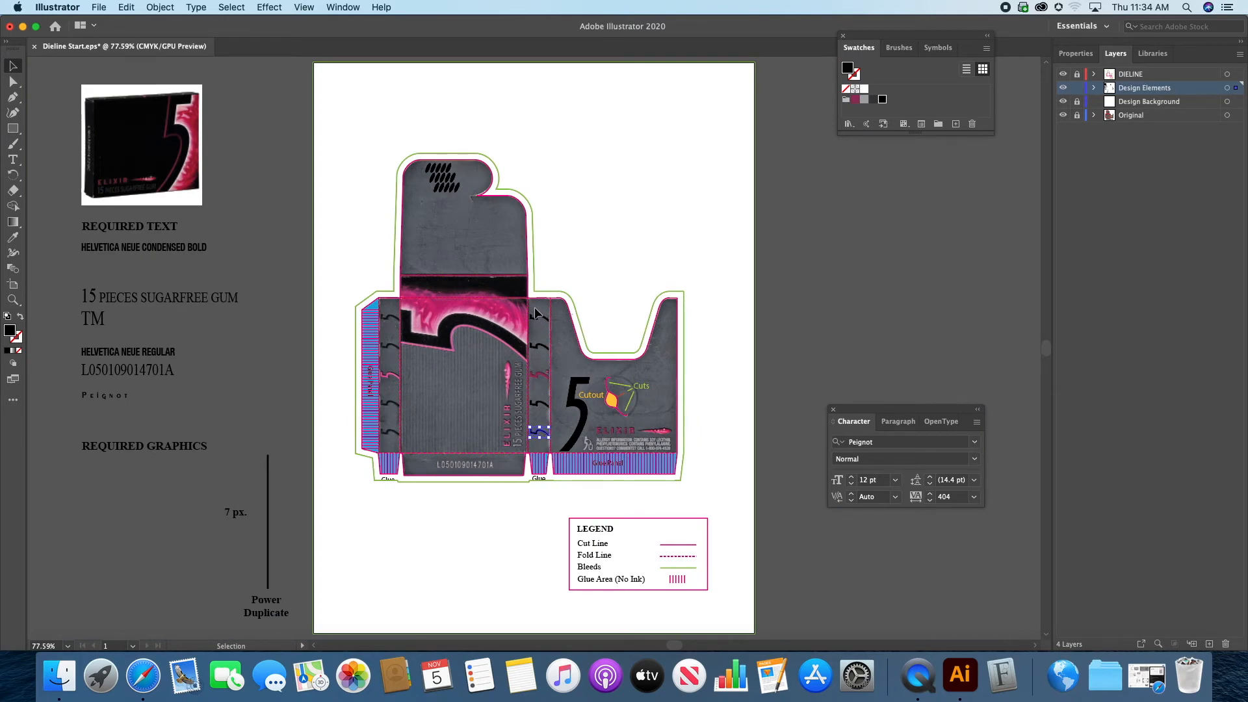
{"action": "left_click_drag", "start_coordinate": [530, 307], "coordinate": [546, 442]}
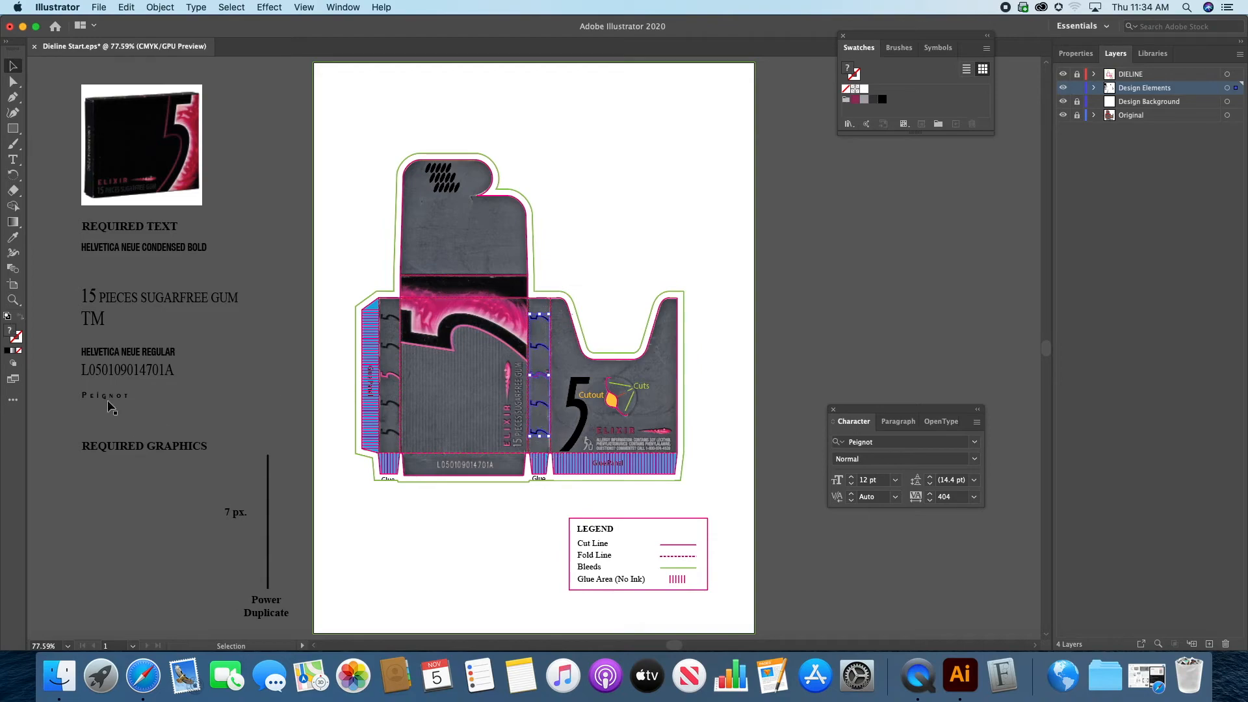
{"action": "left_click", "coordinate": [14, 301]}
{"action": "left_click", "coordinate": [486, 372]}
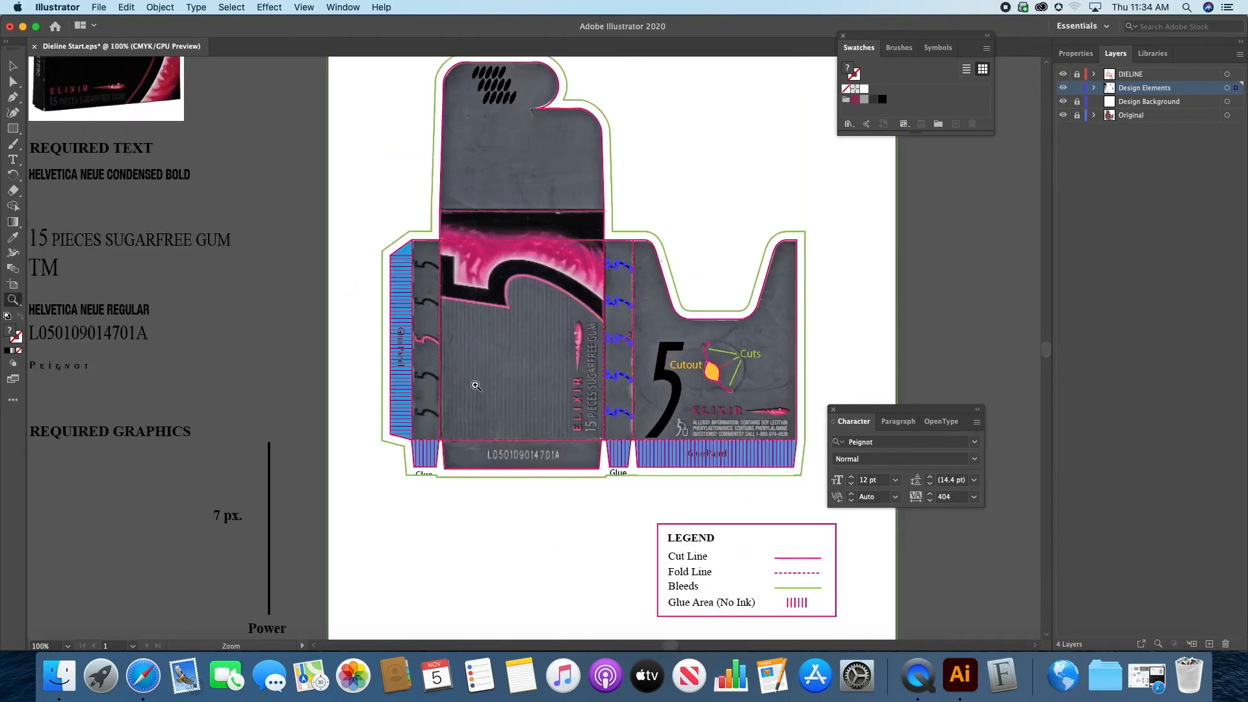
{"action": "left_click", "coordinate": [476, 384]}
{"action": "left_click", "coordinate": [667, 281]}
{"action": "left_click", "coordinate": [519, 372]}
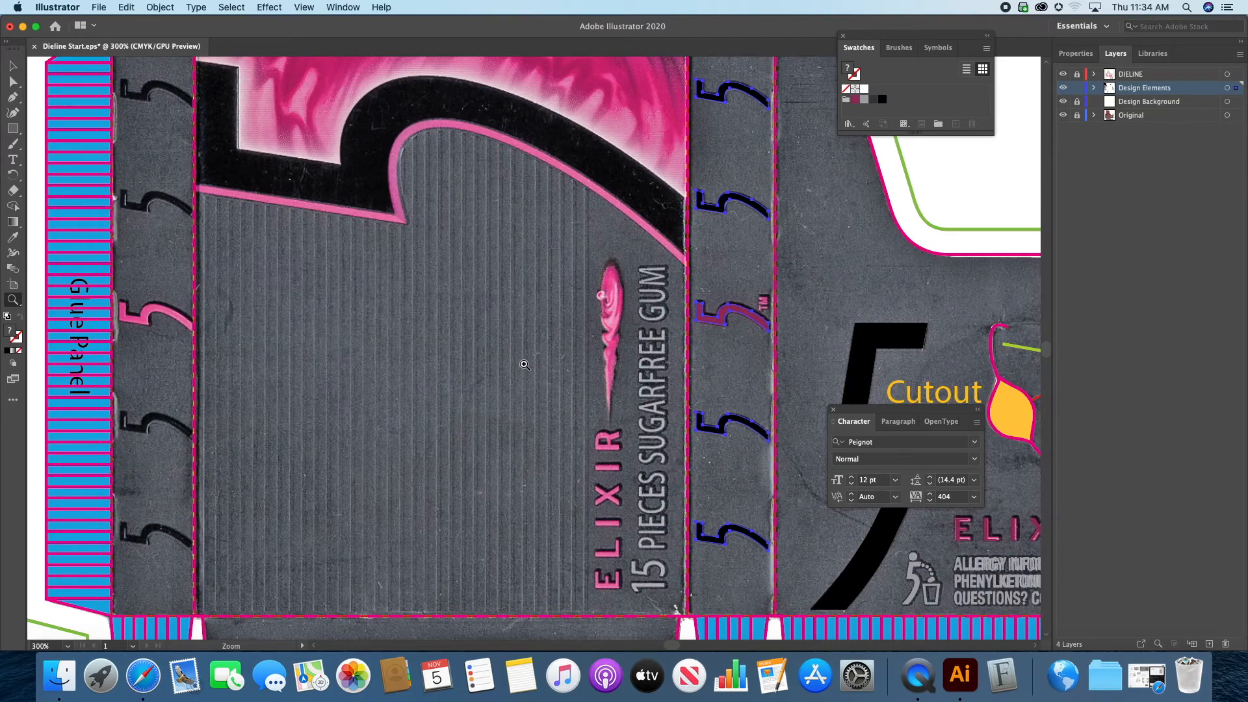
{"action": "left_click_drag", "start_coordinate": [530, 355], "coordinate": [534, 368]}
{"action": "left_click", "coordinate": [13, 65]}
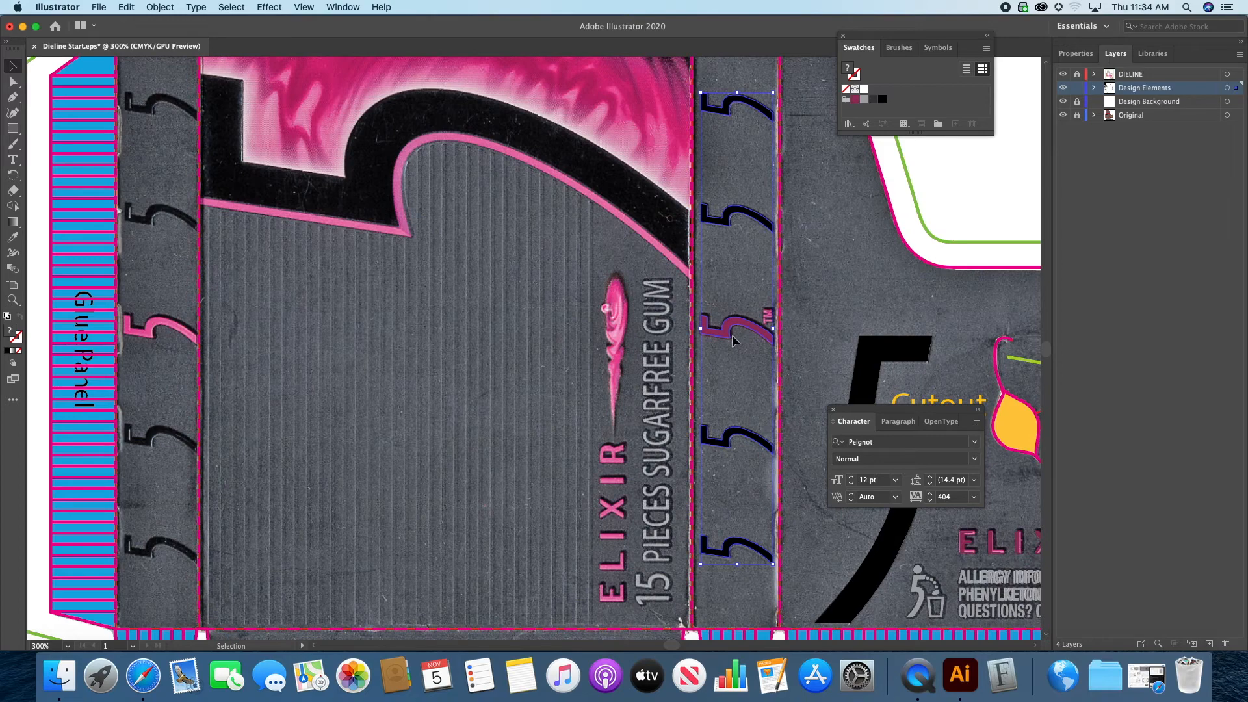
{"action": "left_click_drag", "start_coordinate": [724, 323], "coordinate": [150, 339]}
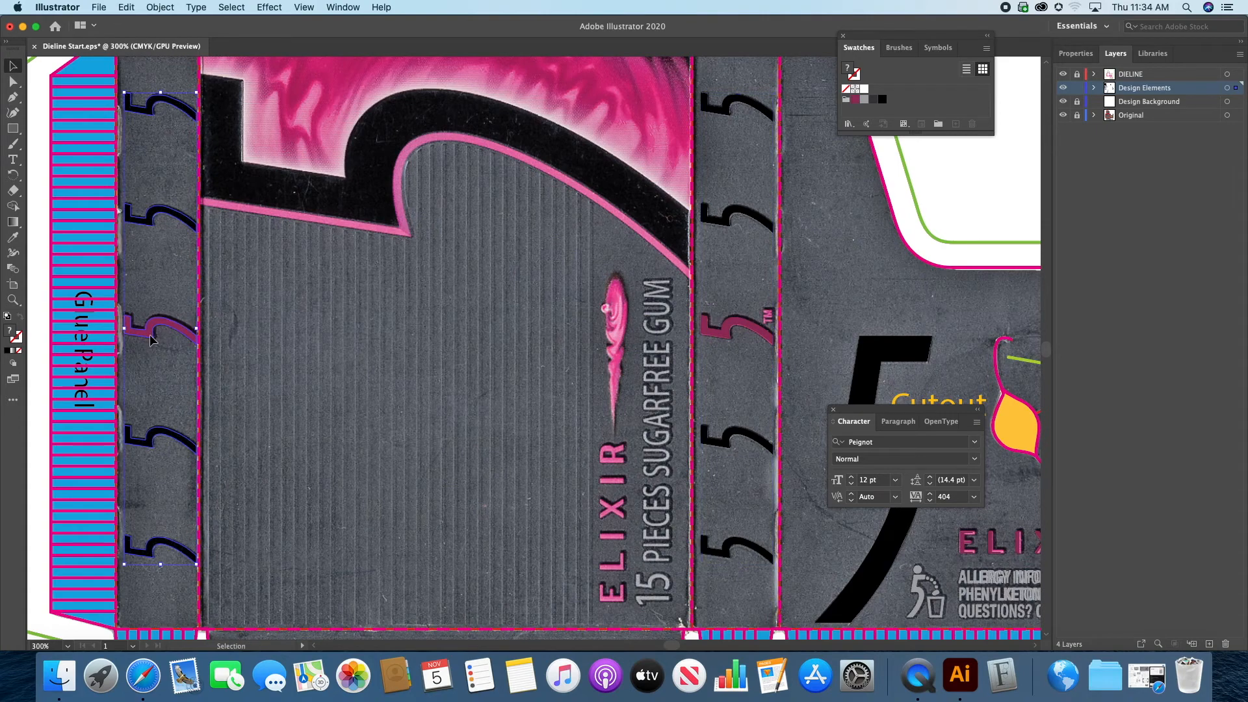
{"action": "left_click", "coordinate": [337, 329]}
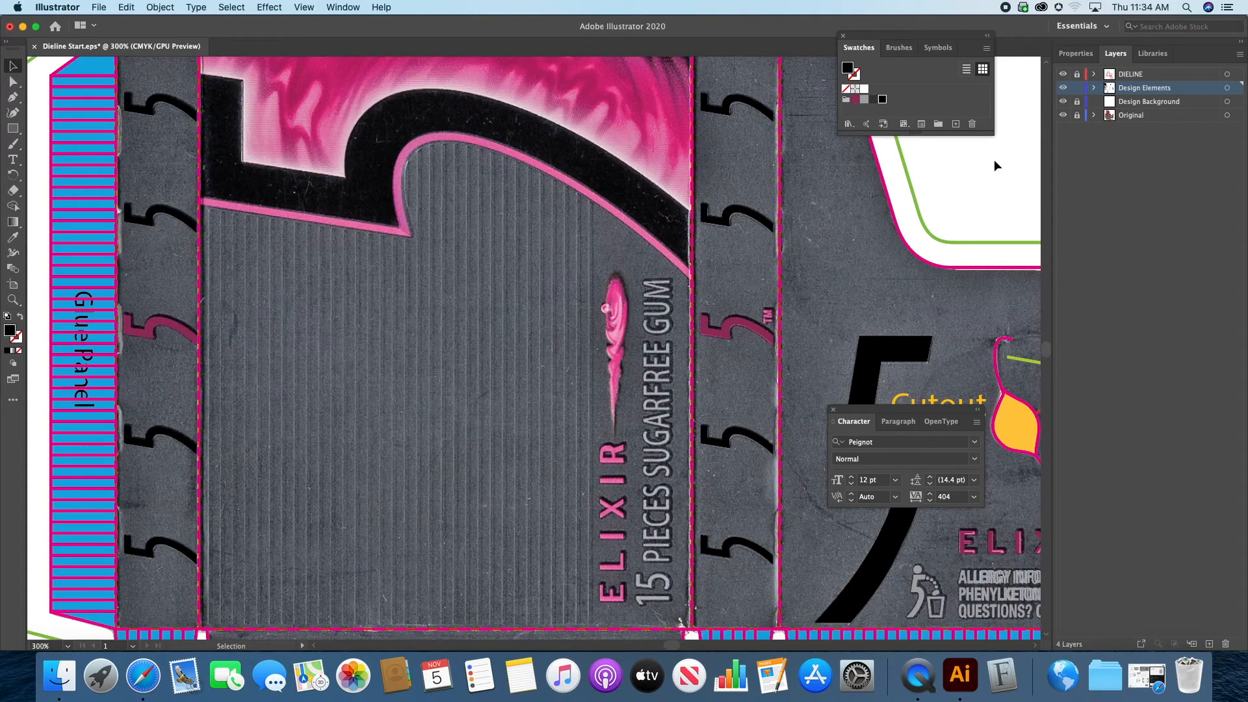
Step: Hide and show the Original layer to compare the placed design elements with the printed artwork, close up and across the whole dieline
{"action": "left_click", "coordinate": [1062, 115]}
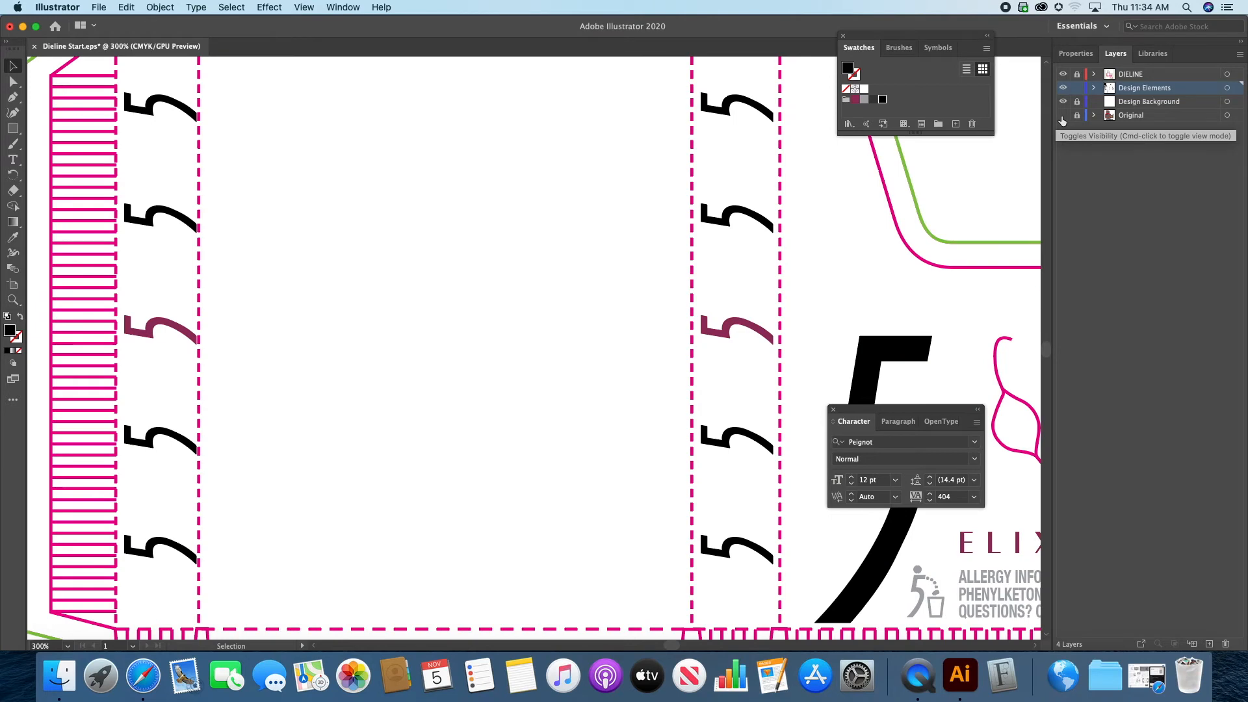
{"action": "left_click", "coordinate": [1062, 115]}
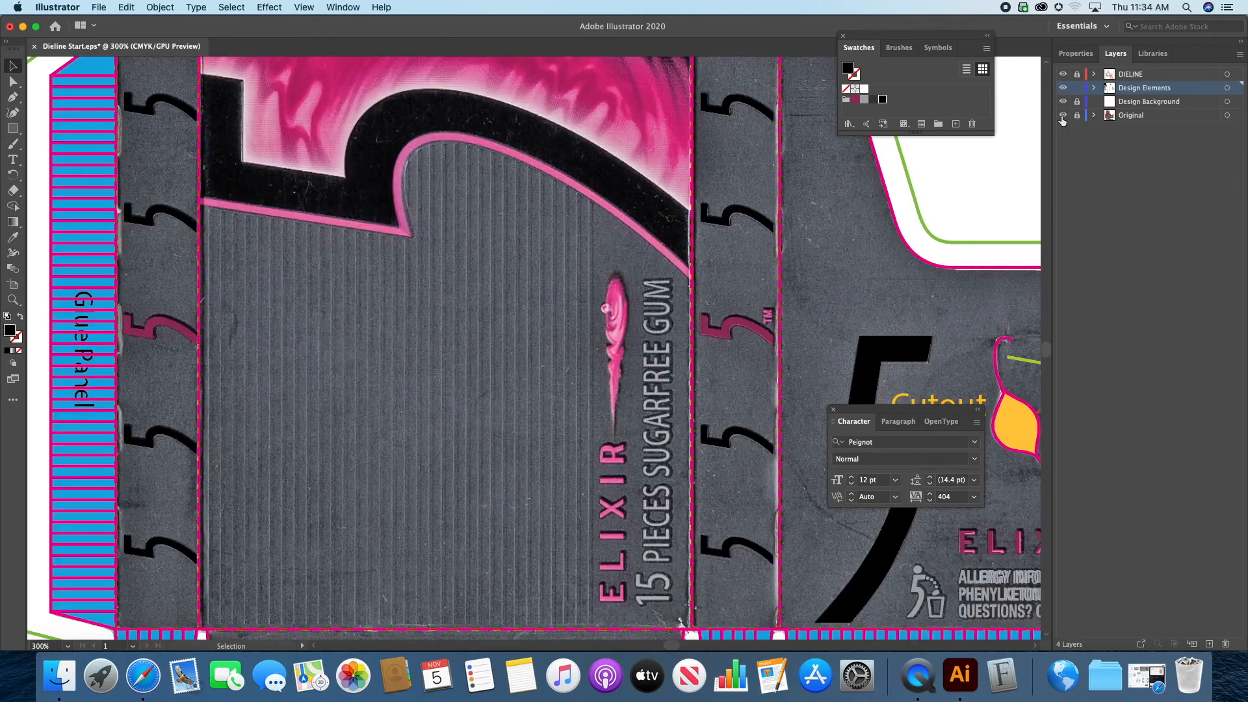
{"action": "key", "text": "super+0"}
{"action": "left_click", "coordinate": [1062, 115]}
{"action": "left_click", "coordinate": [1061, 115]}
{"action": "left_click", "coordinate": [1061, 116]}
{"action": "left_click", "coordinate": [1062, 116]}
{"action": "left_click", "coordinate": [1062, 116]}
{"action": "left_click", "coordinate": [1062, 116]}
{"action": "left_click", "coordinate": [1062, 116]}
{"action": "left_click", "coordinate": [1062, 115]}
{"action": "left_click", "coordinate": [1062, 116]}
{"action": "left_click", "coordinate": [1061, 115]}
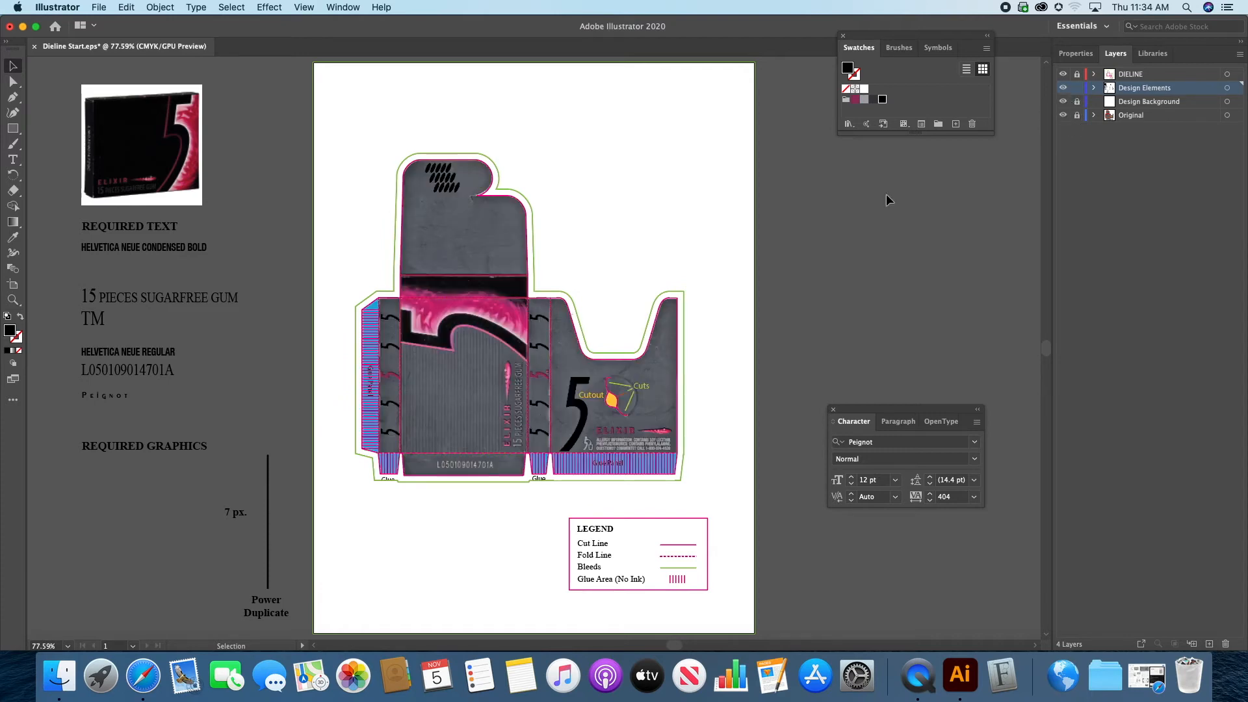
Step: Duplicate the horizontal ELIXIR text and its pink droplet graphic from the large 5 panel onto the ribbed front panel
{"action": "left_click", "coordinate": [13, 299]}
{"action": "left_click", "coordinate": [496, 380]}
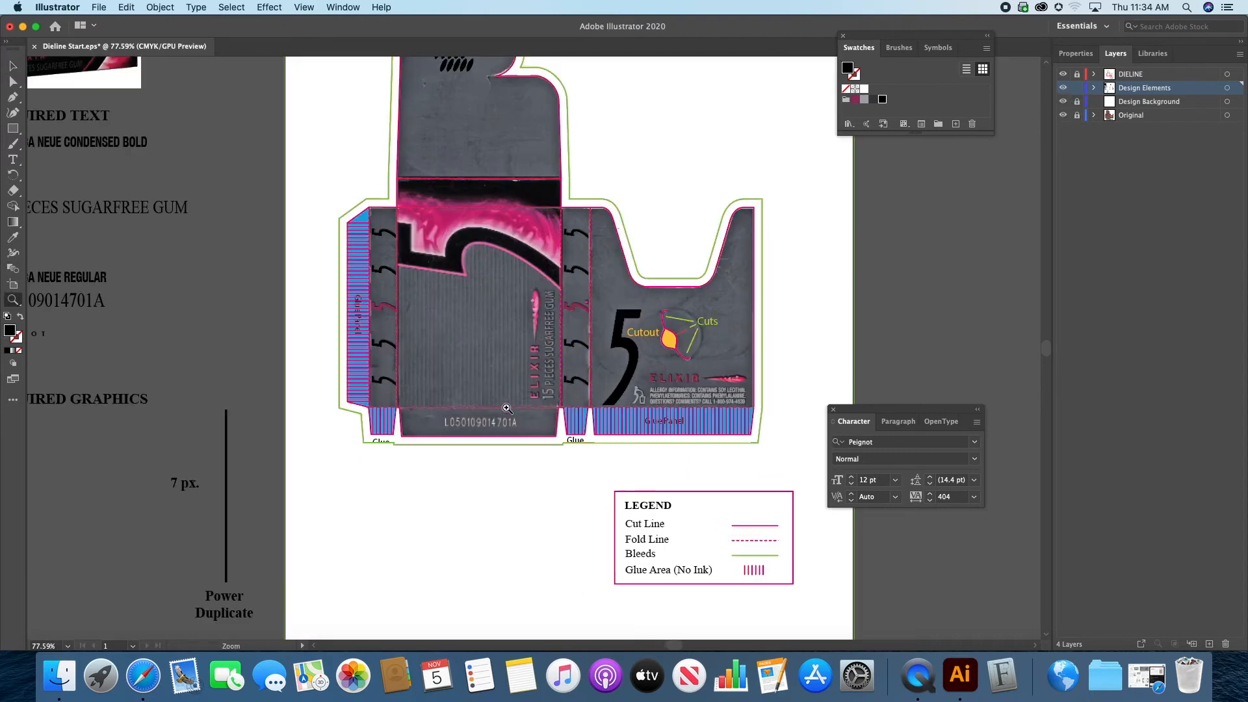
{"action": "left_click", "coordinate": [542, 327]}
{"action": "left_click", "coordinate": [541, 327]}
{"action": "left_click", "coordinate": [510, 423]}
{"action": "left_click_drag", "start_coordinate": [624, 374], "coordinate": [302, 342]}
{"action": "left_click", "coordinate": [13, 66]}
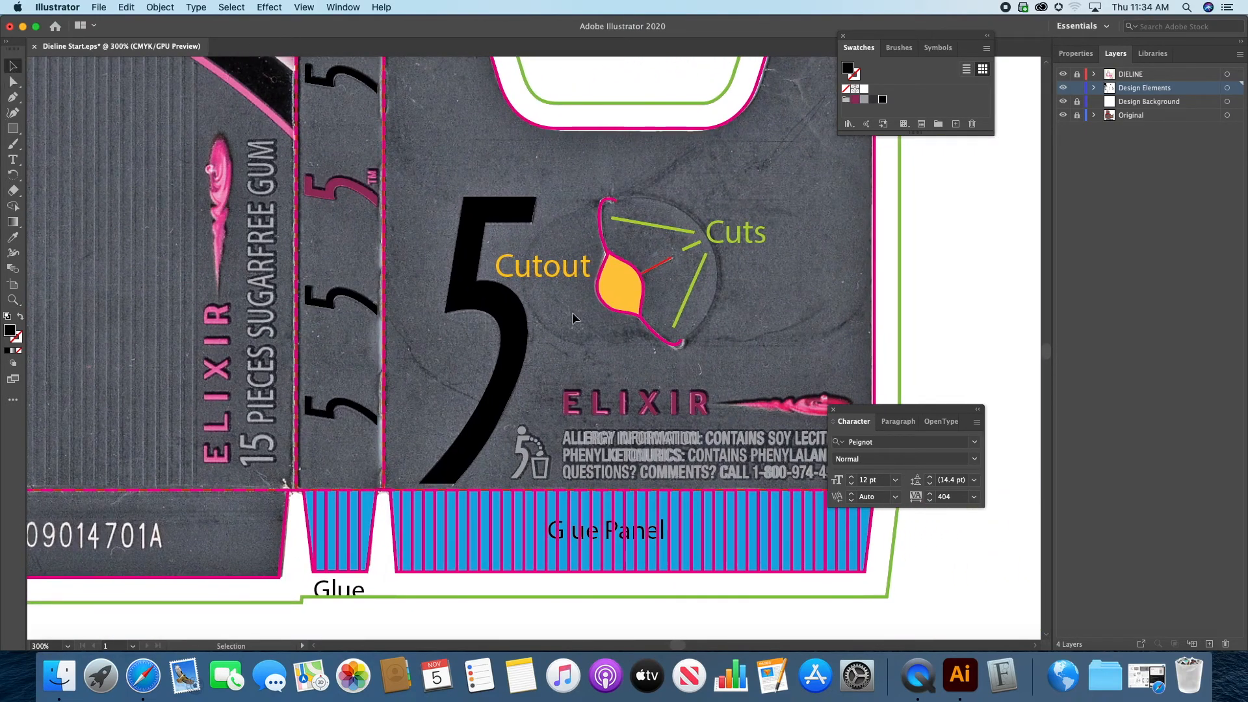
{"action": "left_click", "coordinate": [648, 401]}
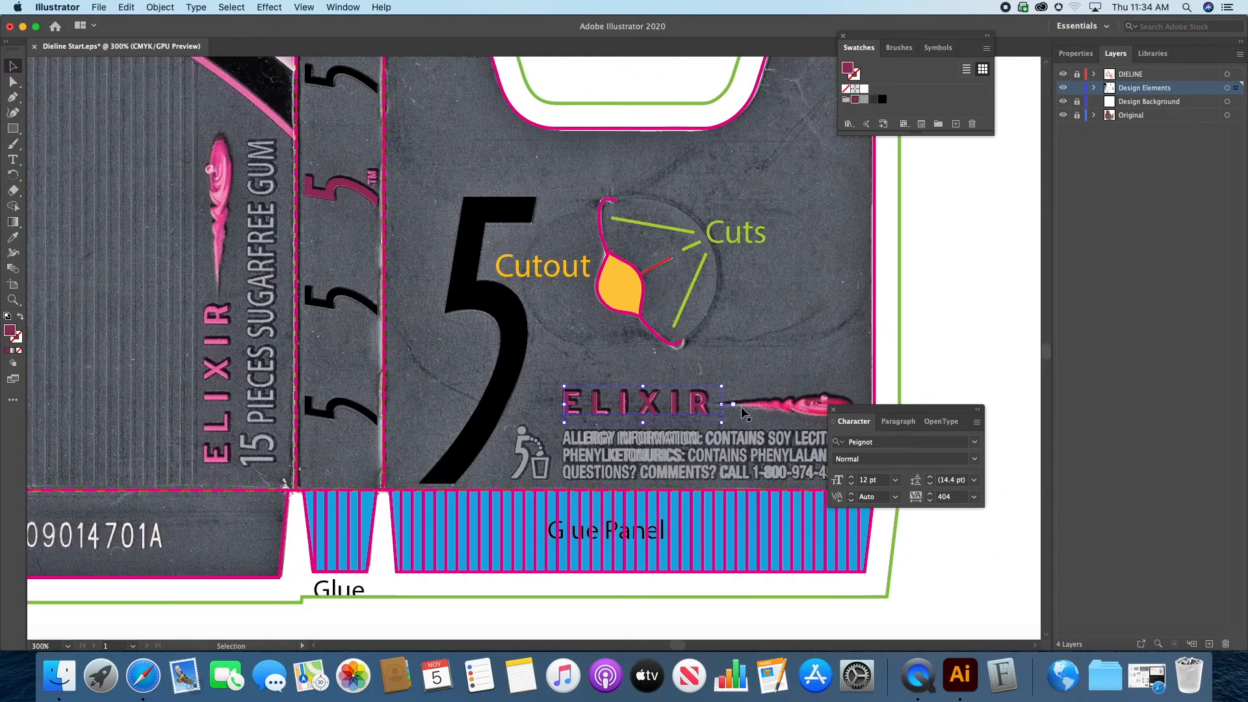
{"action": "left_click", "coordinate": [779, 404], "text": "shift"}
{"action": "left_click_drag", "start_coordinate": [779, 404], "coordinate": [291, 272]}
{"action": "scroll", "coordinate": [371, 270], "scroll_direction": "left", "scroll_amount": 10}
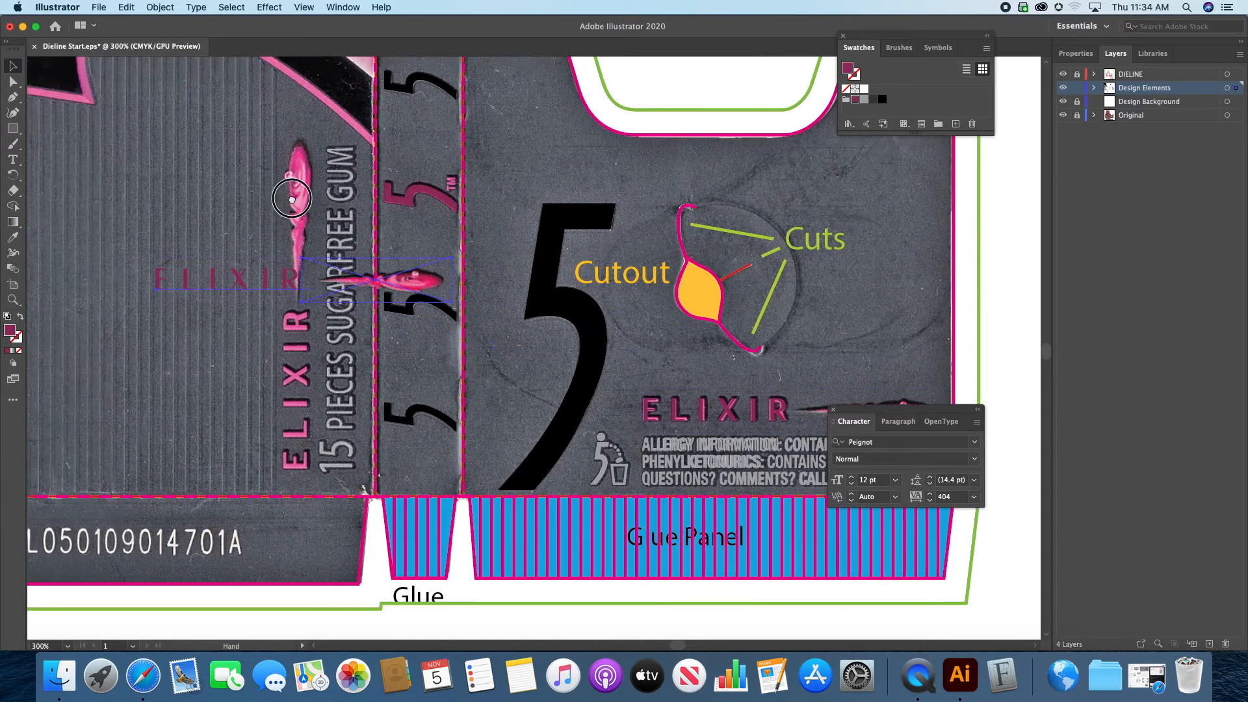
Step: Rotate the copied ELIXIR text and droplet to read vertically and align them over the printed artwork on the front panel
{"action": "left_click_drag", "start_coordinate": [368, 274], "coordinate": [563, 490]}
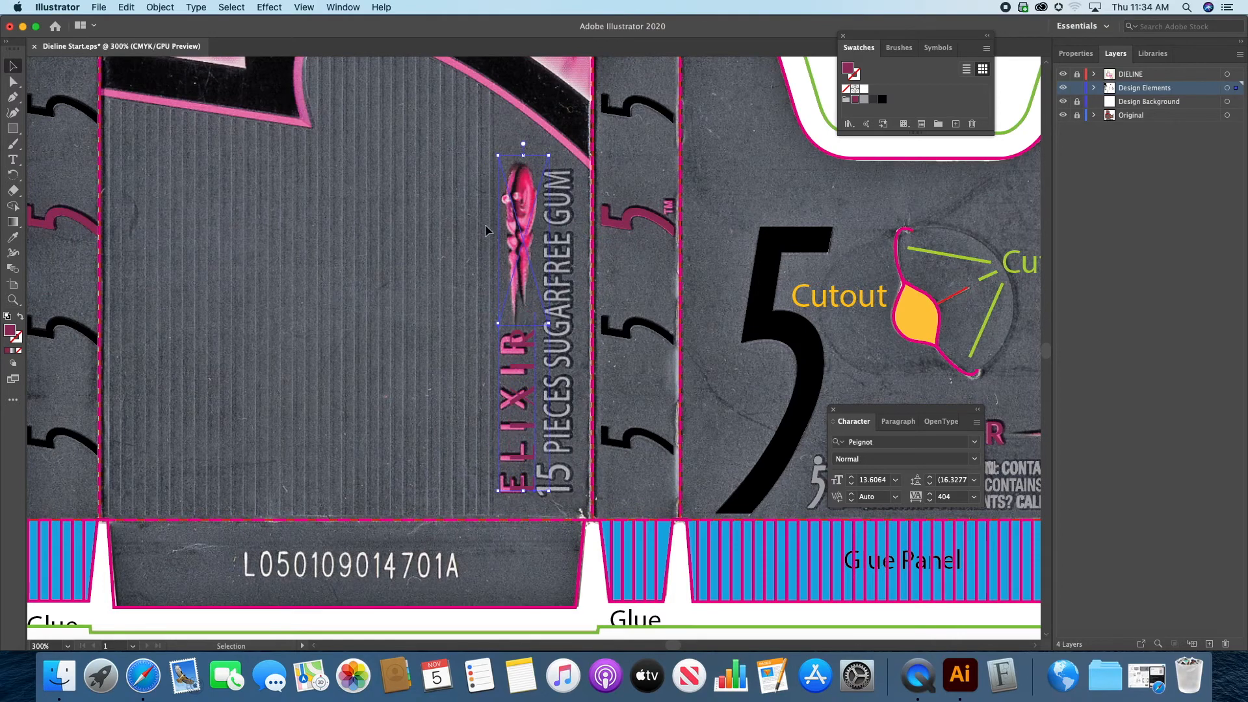
{"action": "left_click_drag", "start_coordinate": [524, 229], "coordinate": [517, 233]}
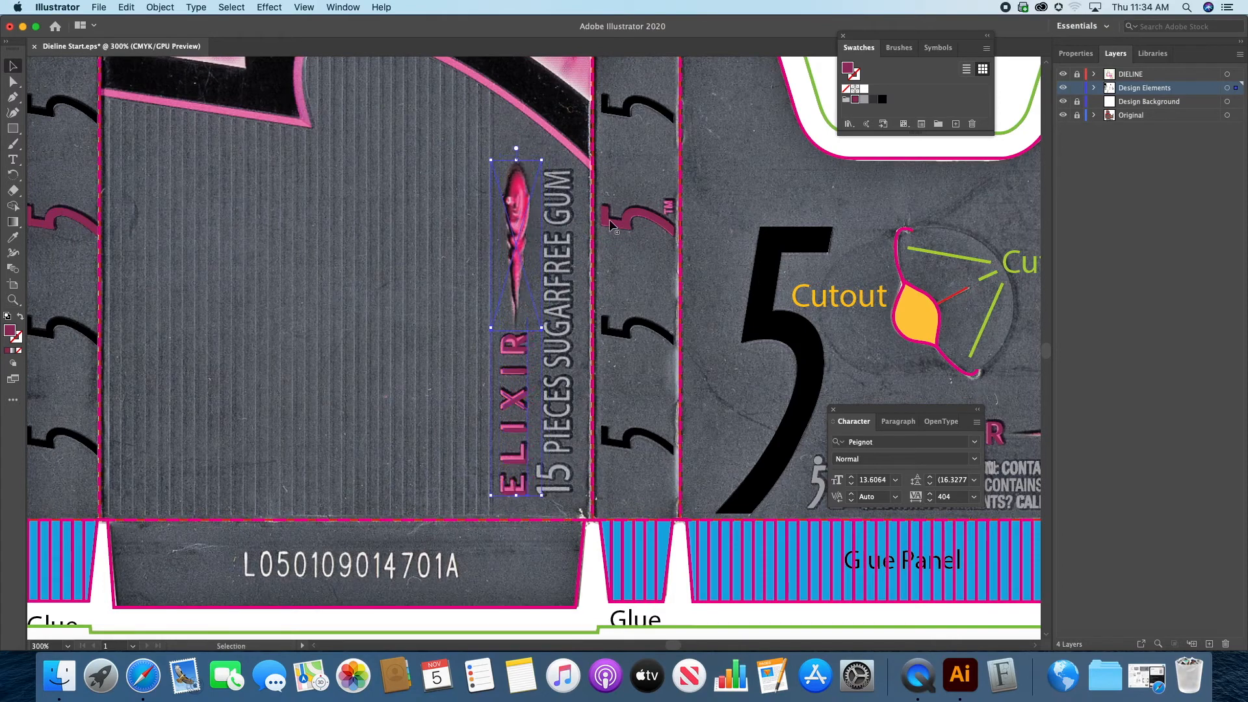
{"action": "key", "text": "Left"}
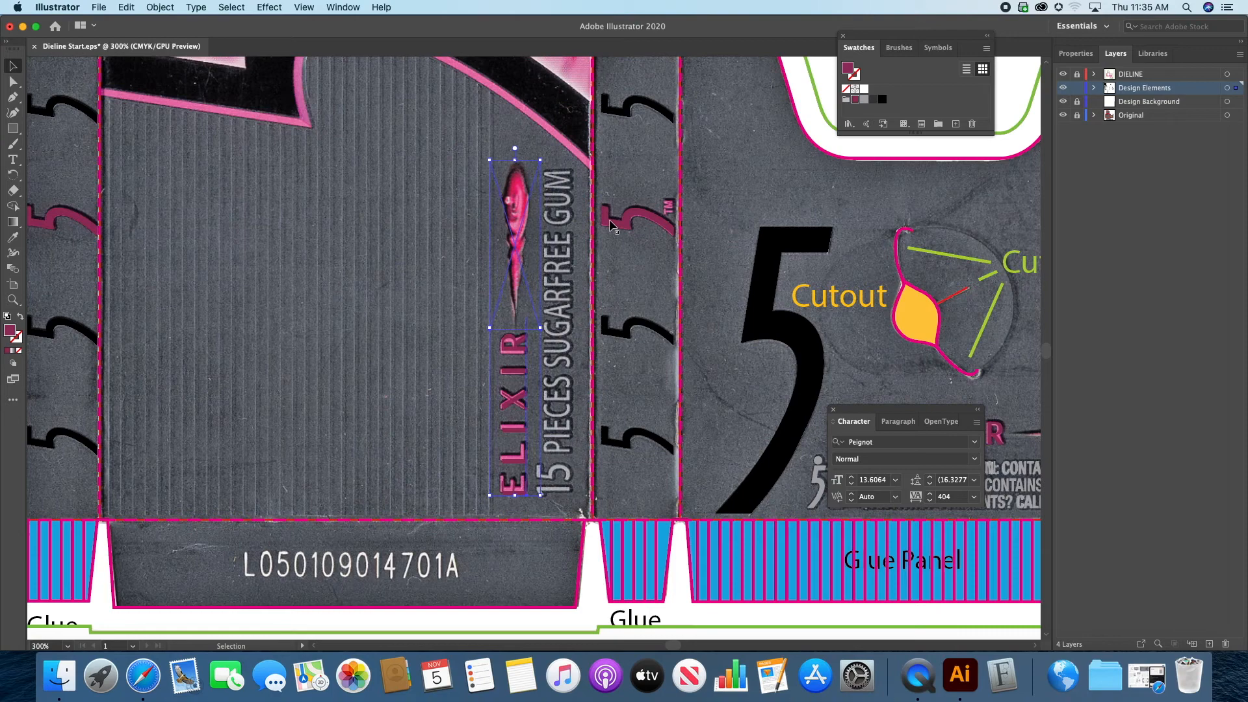
{"action": "key", "text": "Up"}
{"action": "key", "text": "Up"}
Step: Set the tracking of the vertical ELIXIR text to 382
{"action": "left_click", "coordinate": [557, 191]}
{"action": "left_click", "coordinate": [517, 193]}
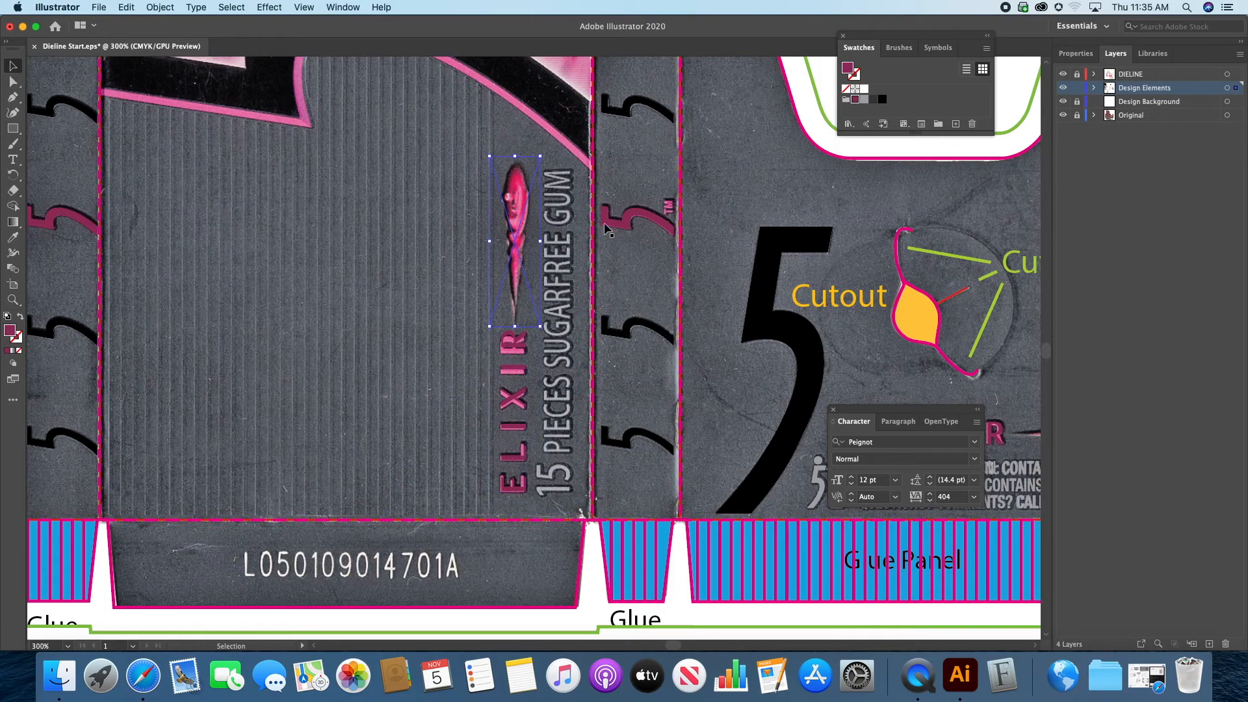
{"action": "left_click", "coordinate": [519, 359]}
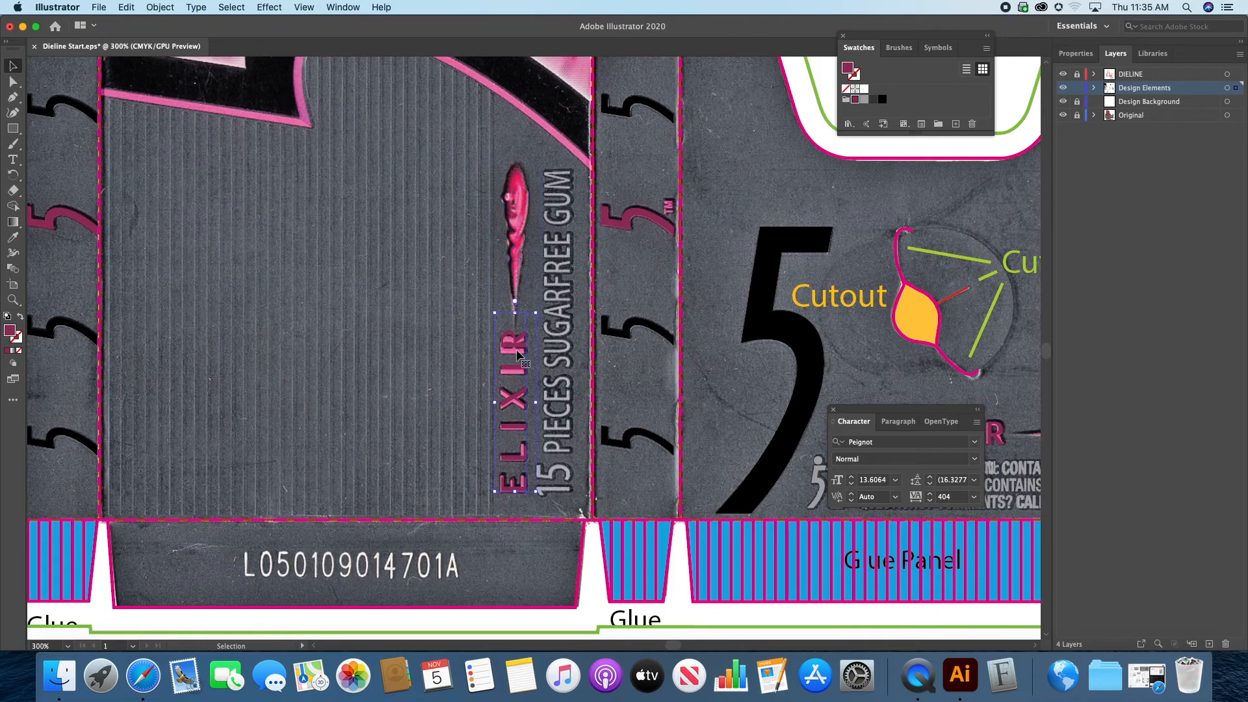
{"action": "left_click", "coordinate": [929, 502]}
{"action": "left_click", "coordinate": [929, 502]}
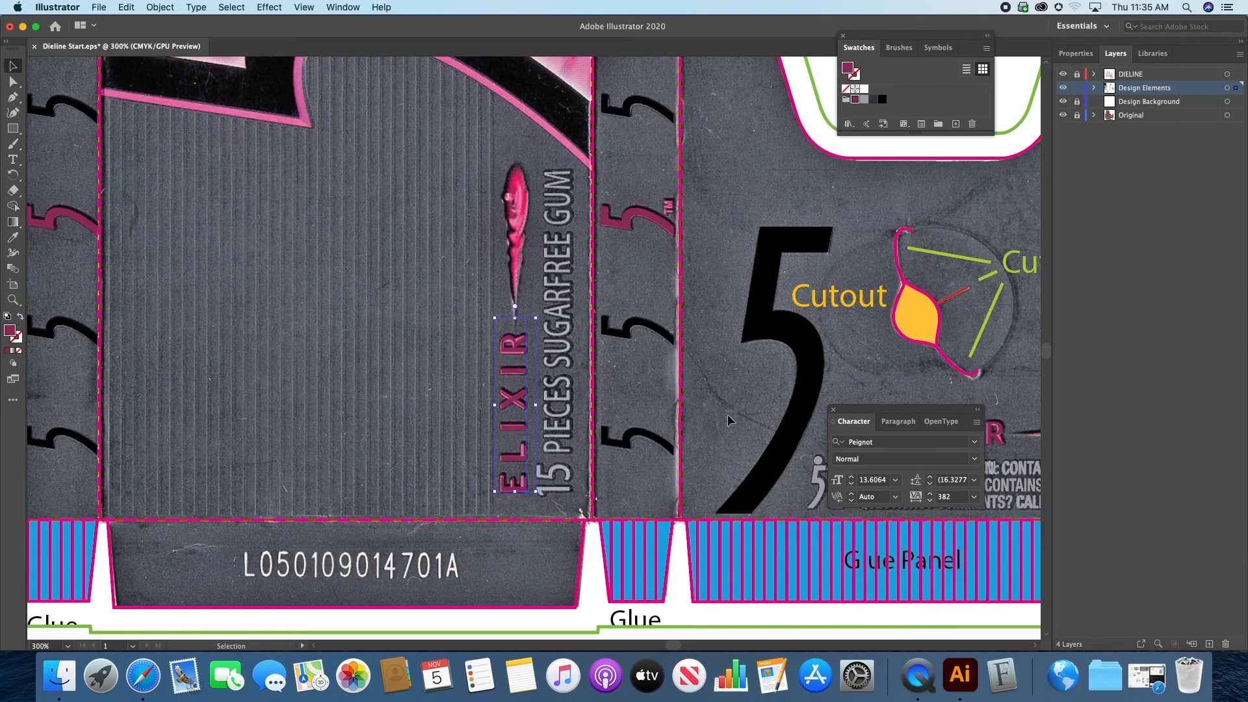
Step: Shift the vertical droplet graphic along its printed counterpart above ELIXIR and compare the placement by toggling the Original layer
{"action": "left_click", "coordinate": [517, 209]}
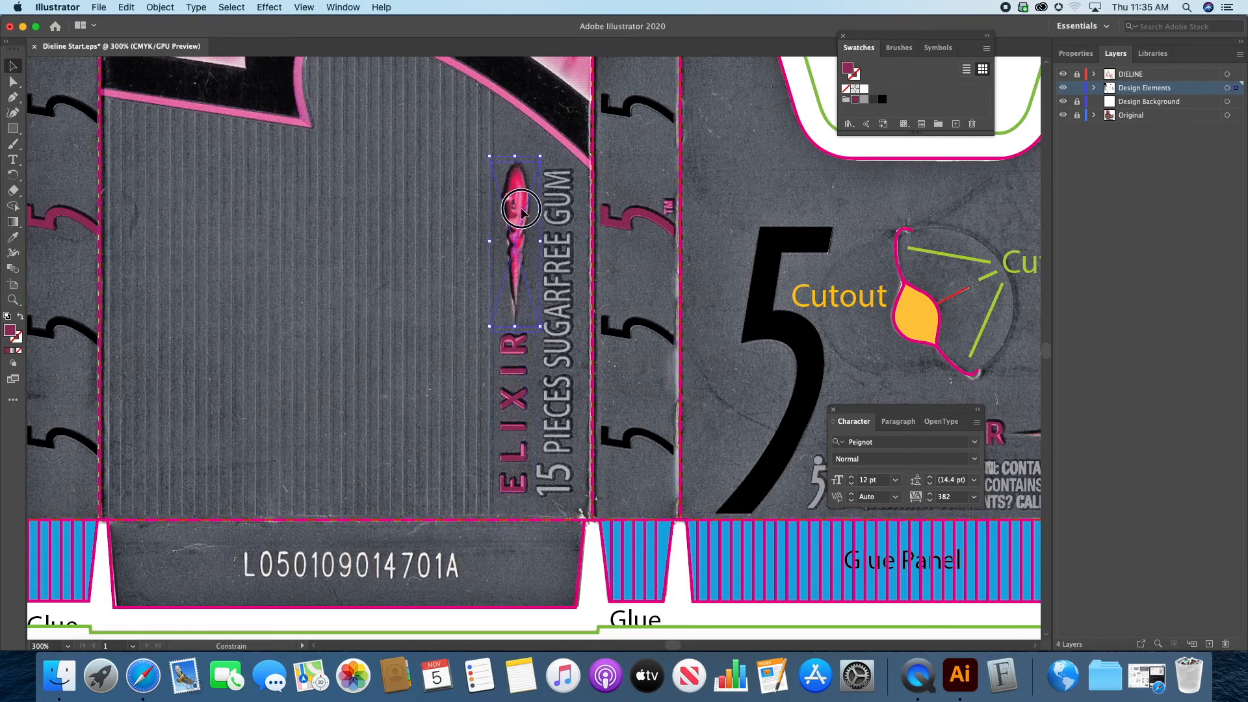
{"action": "left_click_drag", "start_coordinate": [522, 211], "coordinate": [523, 218]}
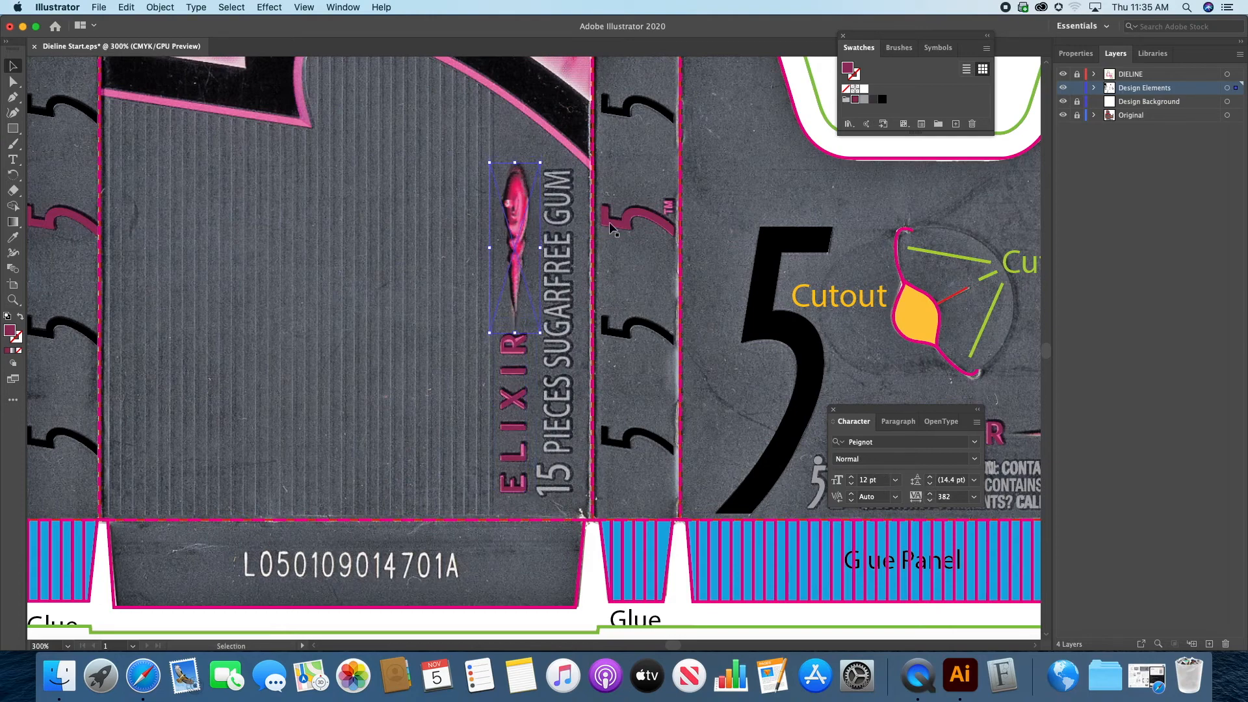
{"action": "key", "text": "Up"}
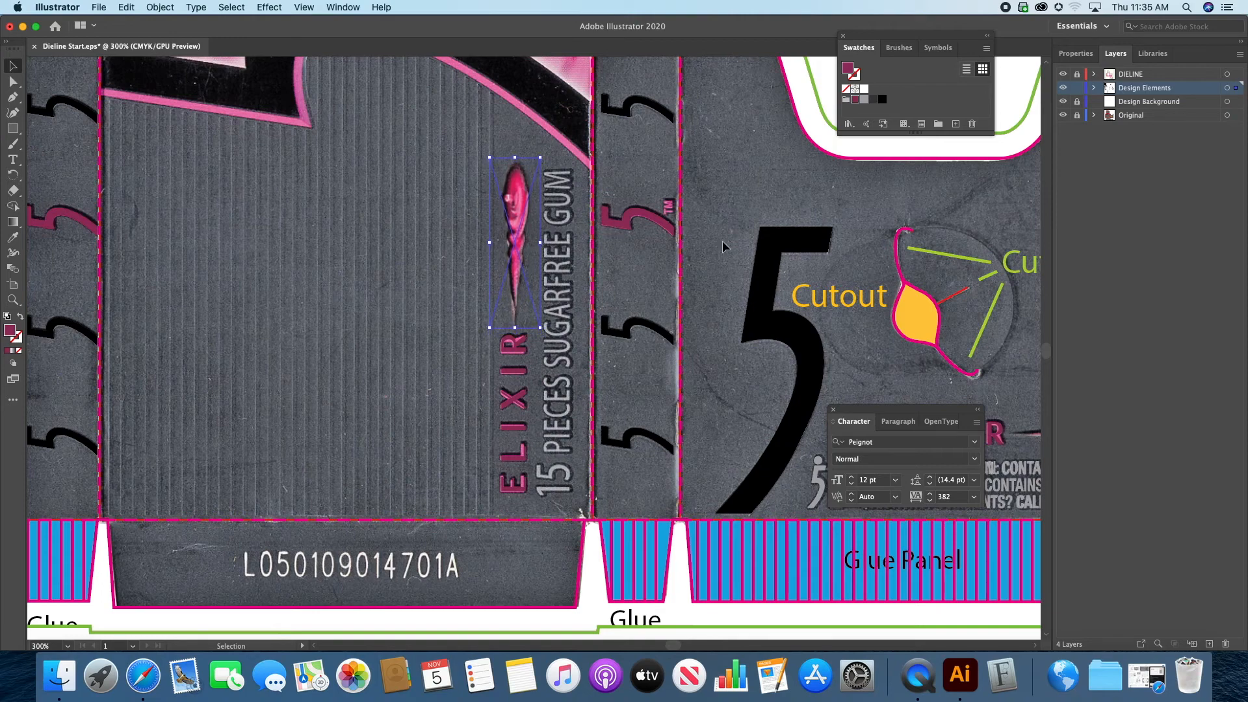
{"action": "left_click", "coordinate": [630, 292]}
{"action": "left_click", "coordinate": [1063, 115]}
{"action": "left_click", "coordinate": [1063, 115]}
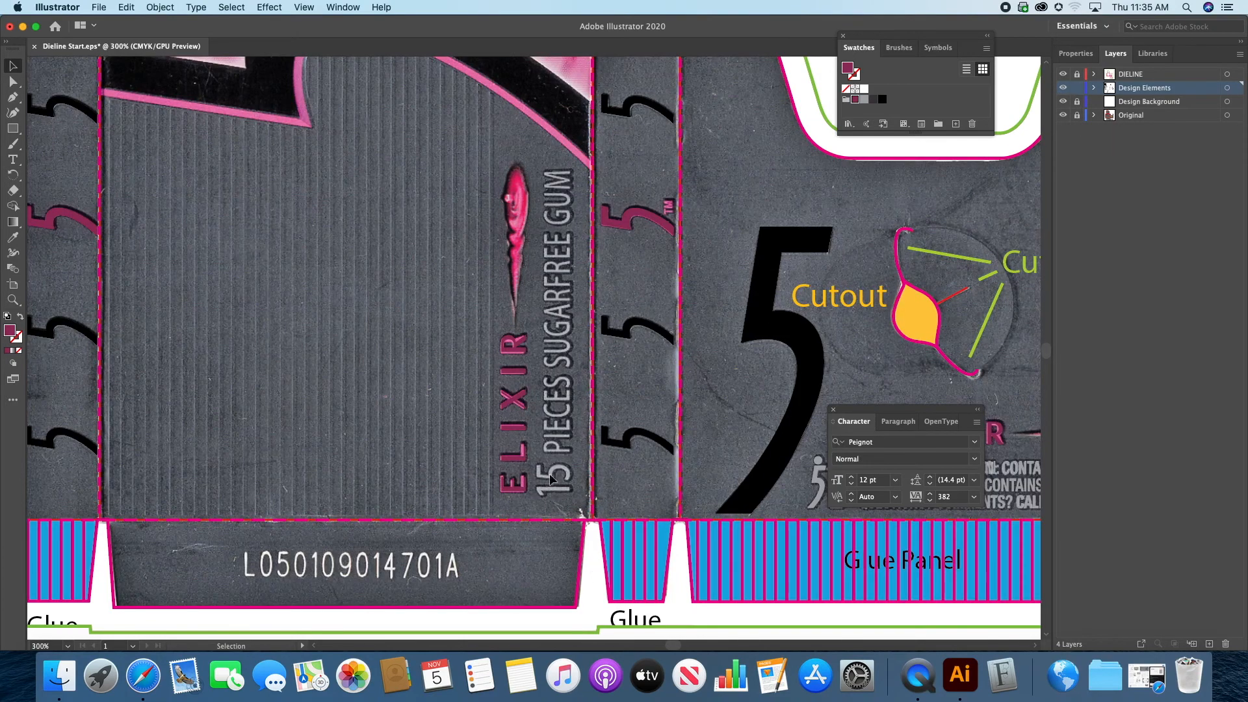
Step: Copy the Helvetica Neue Condensed Bold type style onto the PIECES SUGARFREE GUM and 15 texts in the required text area
{"action": "left_click_drag", "start_coordinate": [333, 231], "coordinate": [863, 376]}
{"action": "left_click_drag", "start_coordinate": [525, 357], "coordinate": [698, 429]}
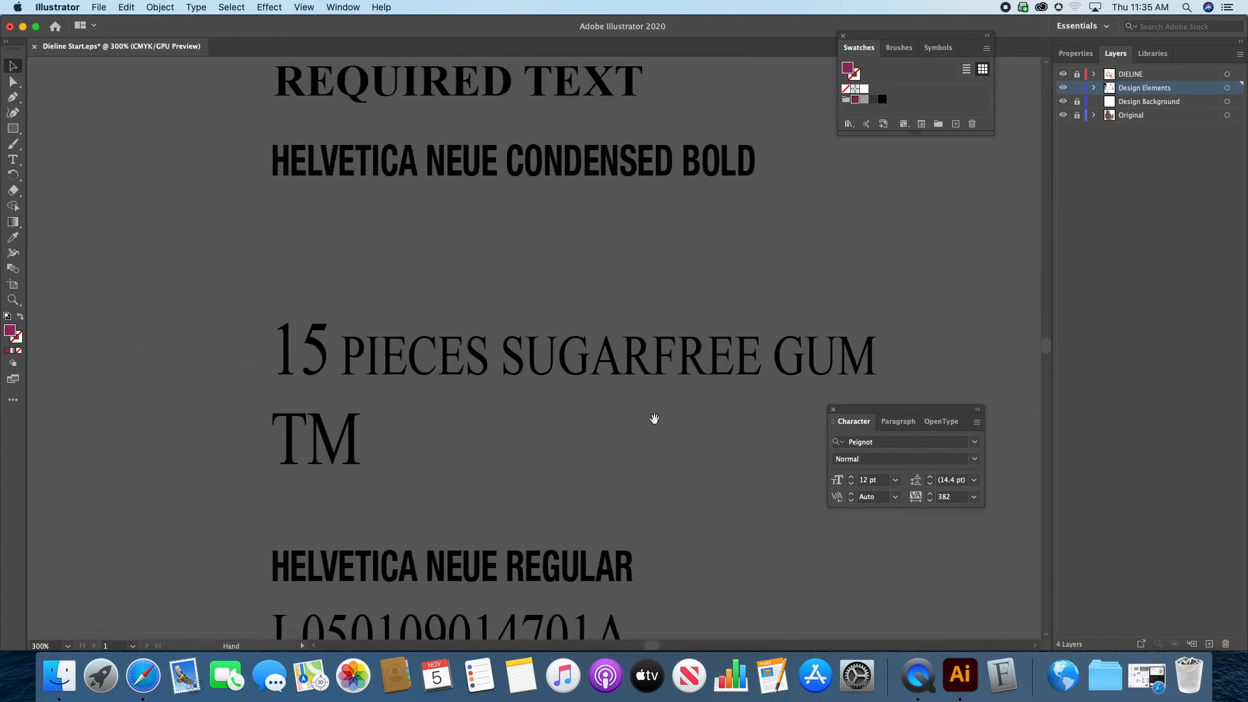
{"action": "left_click", "coordinate": [434, 368]}
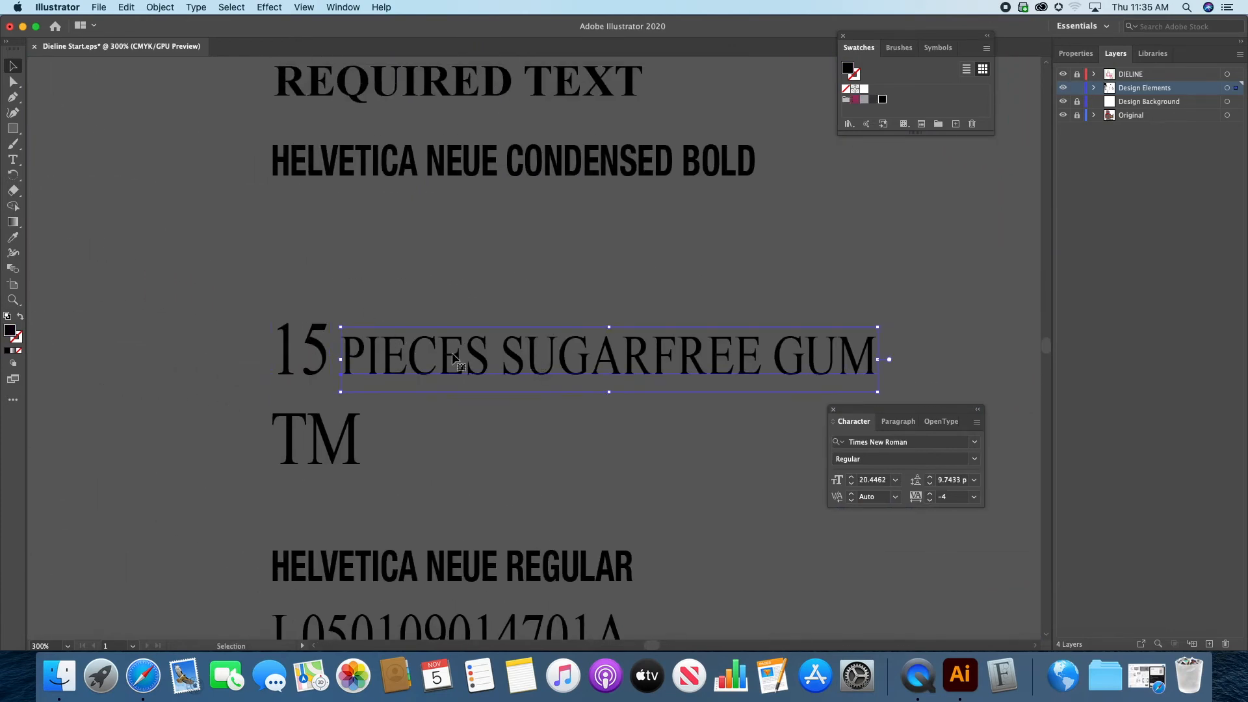
{"action": "left_click", "coordinate": [300, 338]}
{"action": "left_click", "coordinate": [455, 358]}
{"action": "left_click", "coordinate": [391, 321]}
{"action": "left_click", "coordinate": [428, 365]}
{"action": "key", "text": "i"}
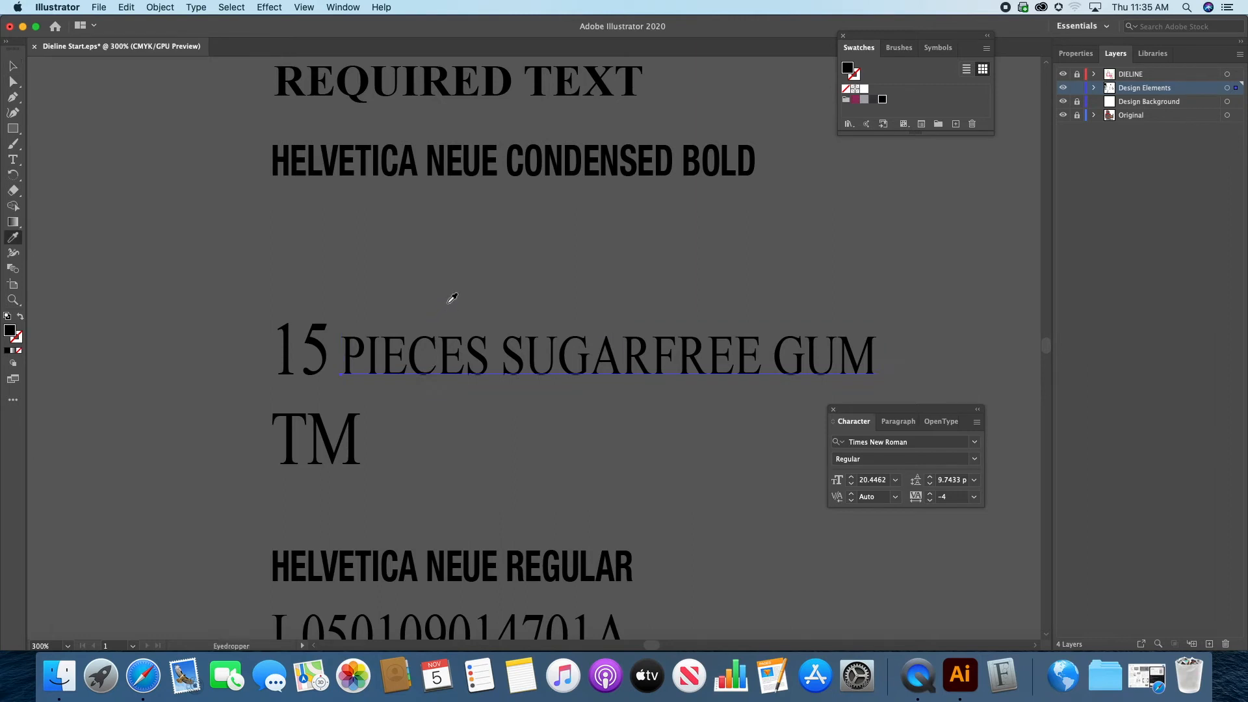
{"action": "left_click", "coordinate": [487, 555]}
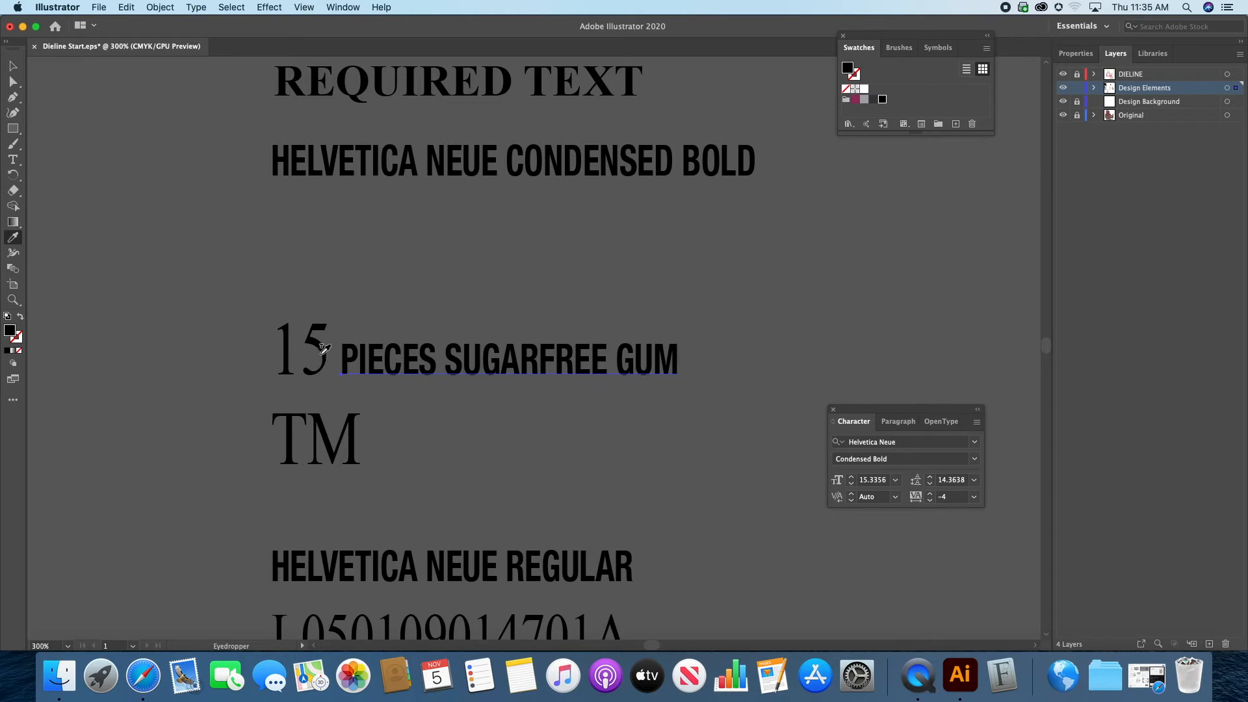
{"action": "left_click", "coordinate": [14, 68]}
{"action": "left_click", "coordinate": [326, 357]}
{"action": "key", "text": "i"}
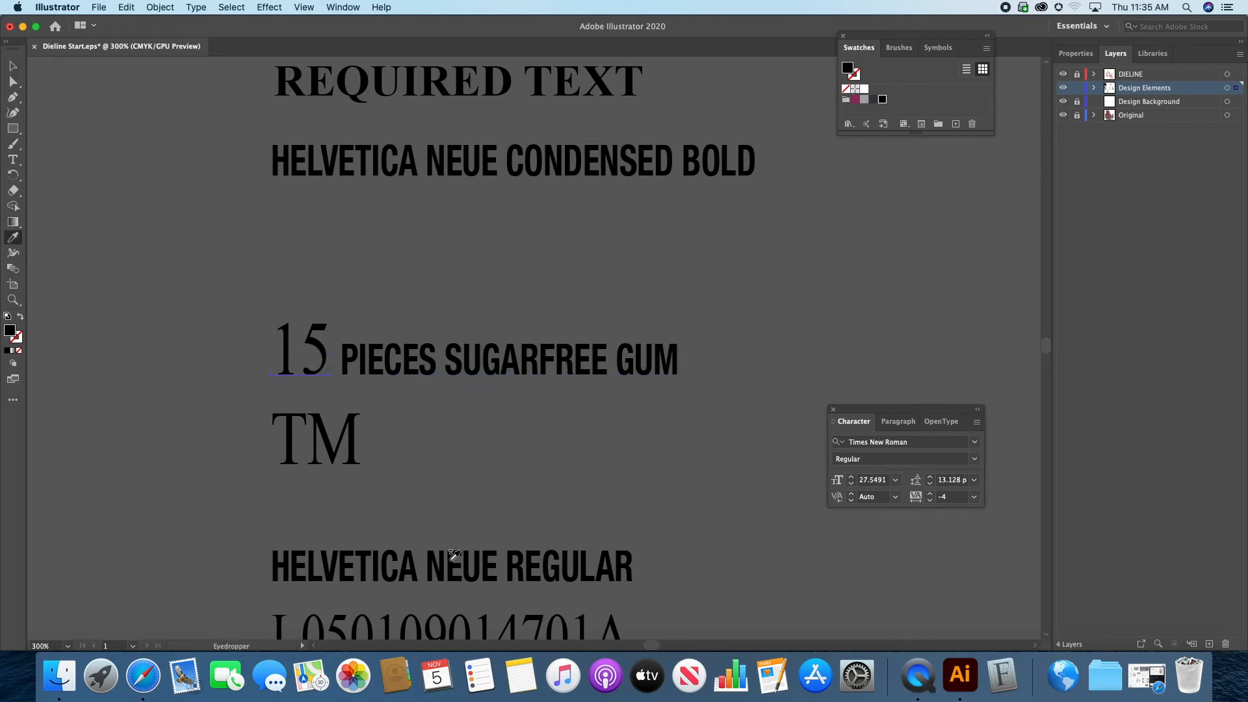
{"action": "left_click", "coordinate": [453, 555]}
Step: Move the 15 and PIECES SUGARFREE GUM texts onto the front panel and fill them with the gray swatch
{"action": "left_click", "coordinate": [13, 66]}
{"action": "left_click", "coordinate": [432, 365], "text": "shift"}
{"action": "left_click_drag", "start_coordinate": [422, 367], "coordinate": [627, 300]}
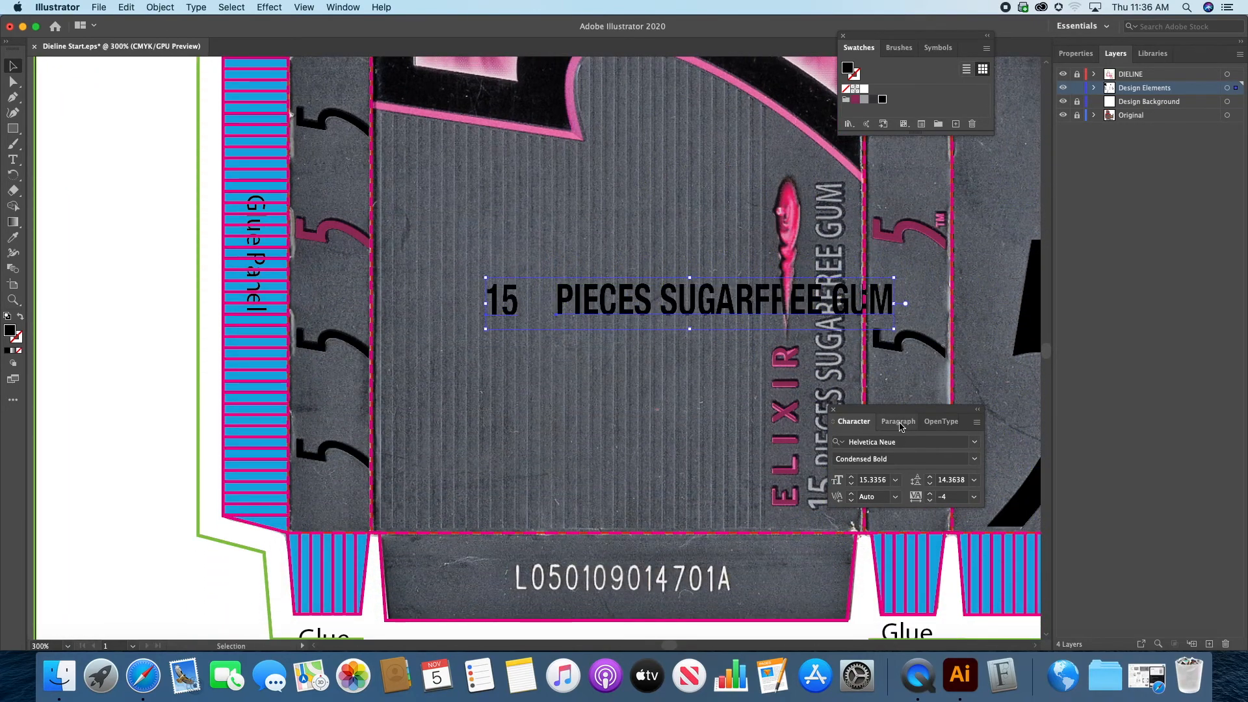
{"action": "left_click_drag", "start_coordinate": [897, 413], "coordinate": [598, 458]}
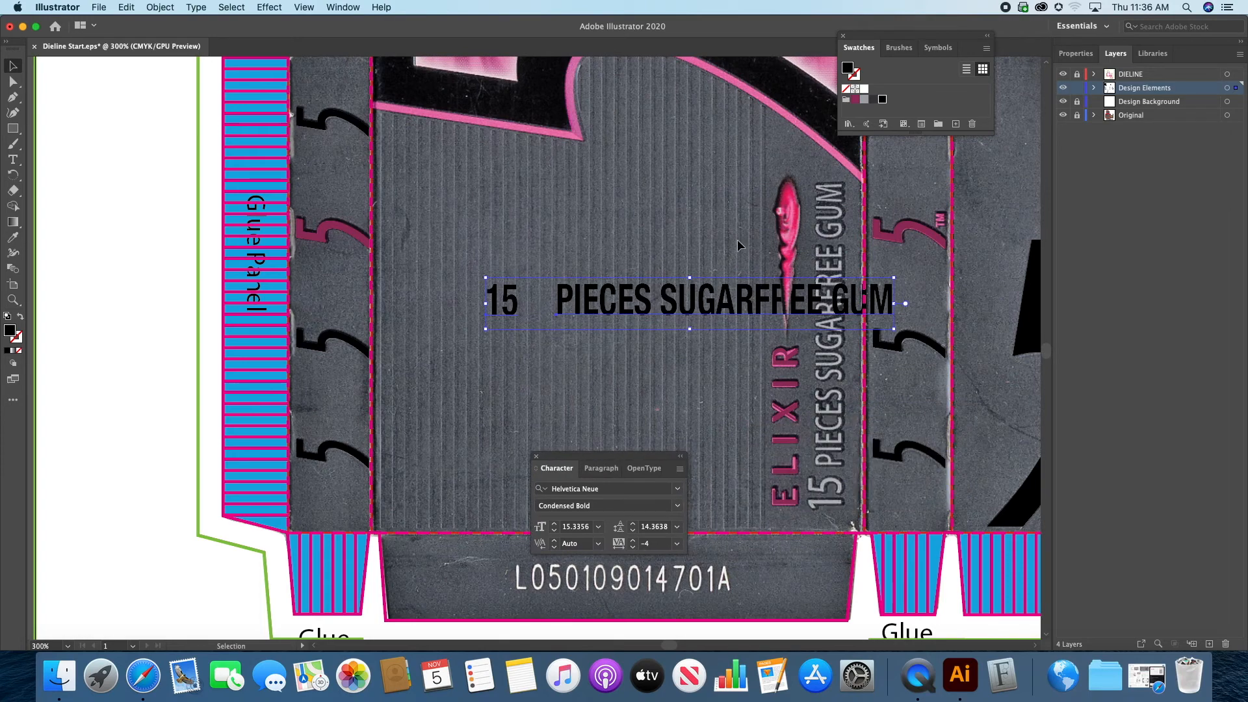
{"action": "left_click", "coordinate": [864, 100]}
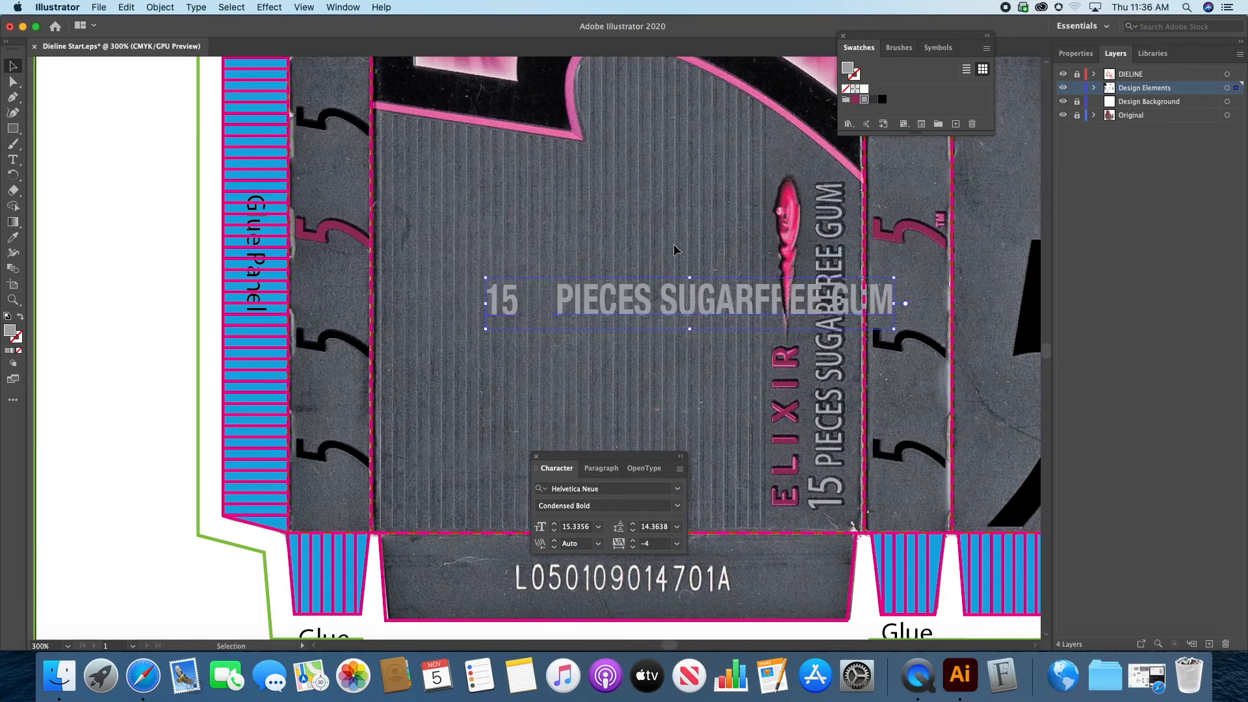
Step: Rotate the 15 PIECES SUGARFREE GUM text to read vertically and place it over the printed line beside ELIXIR
{"action": "scroll", "coordinate": [683, 276], "scroll_direction": "right", "scroll_amount": 5}
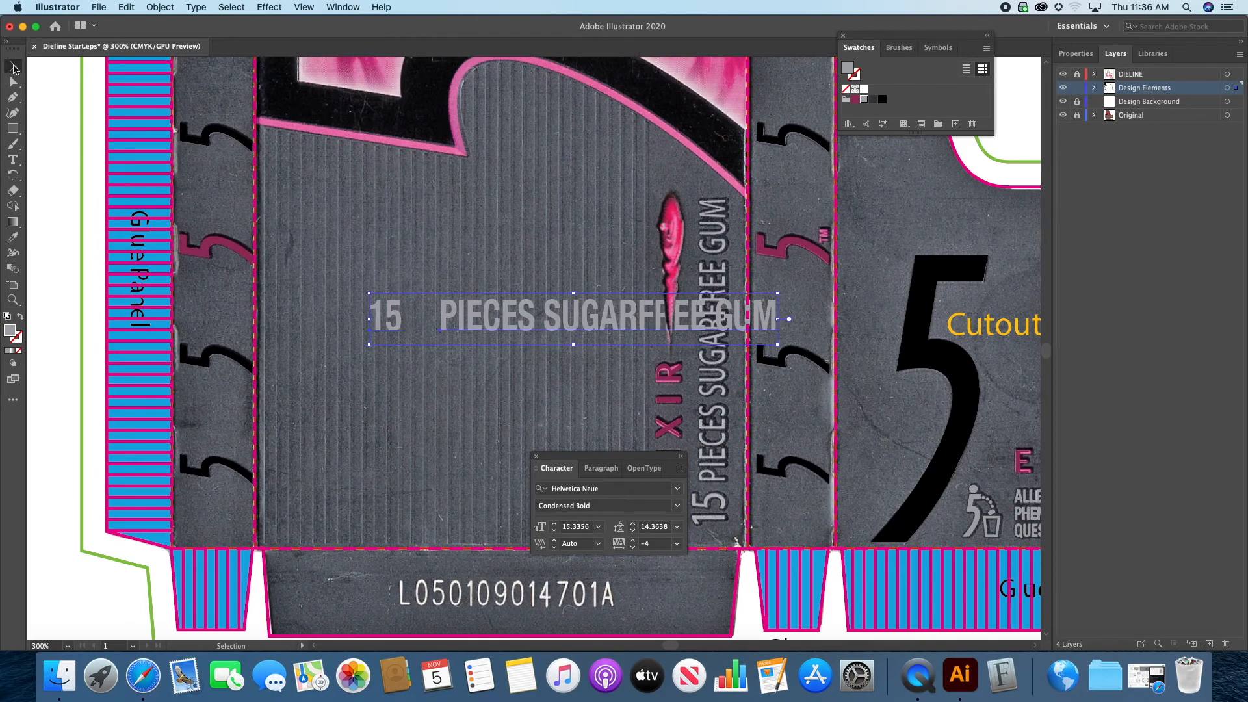
{"action": "left_click_drag", "start_coordinate": [364, 289], "coordinate": [520, 432]}
{"action": "left_click_drag", "start_coordinate": [574, 248], "coordinate": [715, 245]}
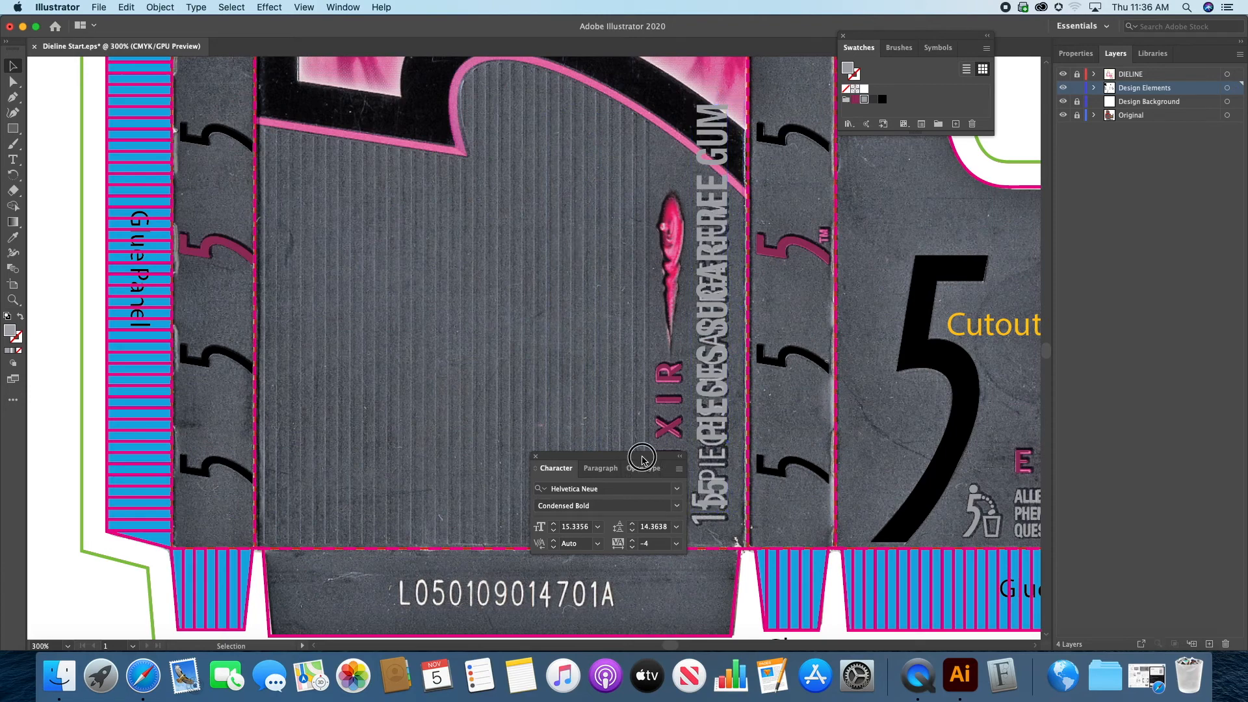
Step: Align the texts with the printed line, scaling 15 to about 17 pt and PIECES SUGARFREE GUM to about 13.2 pt
{"action": "left_click_drag", "start_coordinate": [642, 456], "coordinate": [562, 468]}
{"action": "left_click_drag", "start_coordinate": [722, 501], "coordinate": [743, 533]}
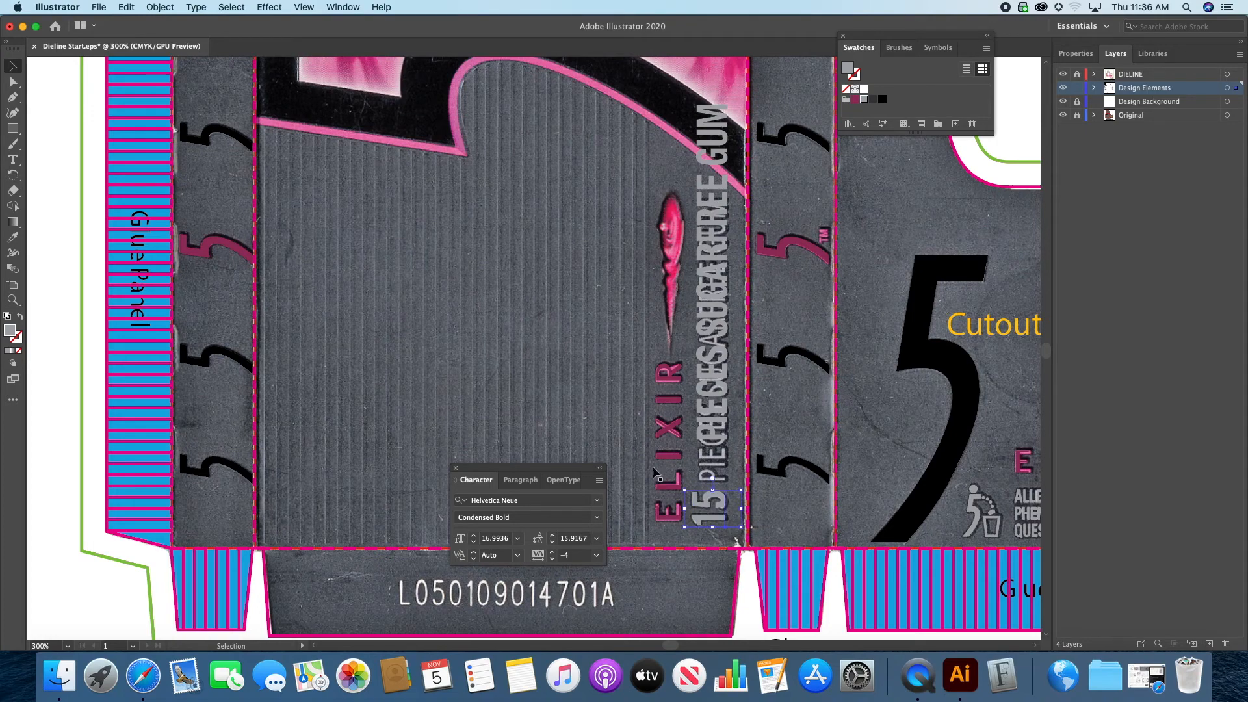
{"action": "left_click", "coordinate": [705, 429]}
{"action": "left_click_drag", "start_coordinate": [717, 397], "coordinate": [719, 437]}
{"action": "left_click_drag", "start_coordinate": [743, 143], "coordinate": [737, 172]}
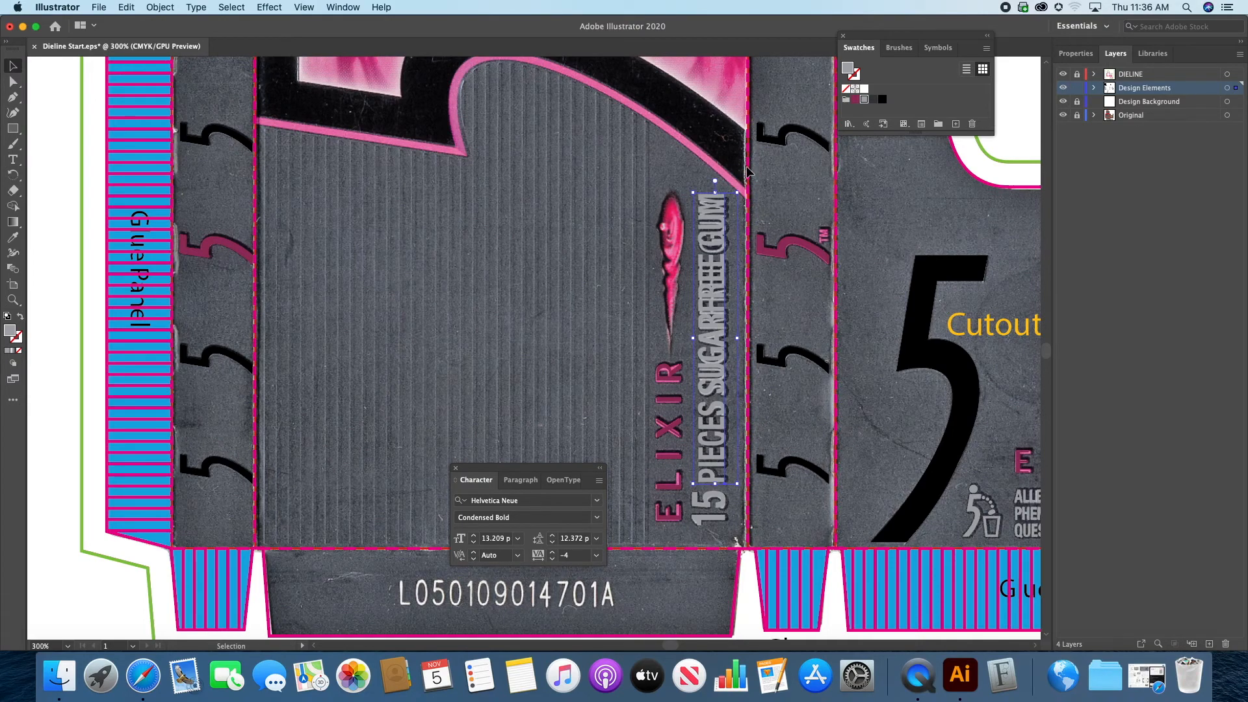
Step: Tighten the tracking of the vertical PIECES SUGARFREE GUM text to -15 and check it with the Original layer briefly hidden
{"action": "key", "text": "t"}
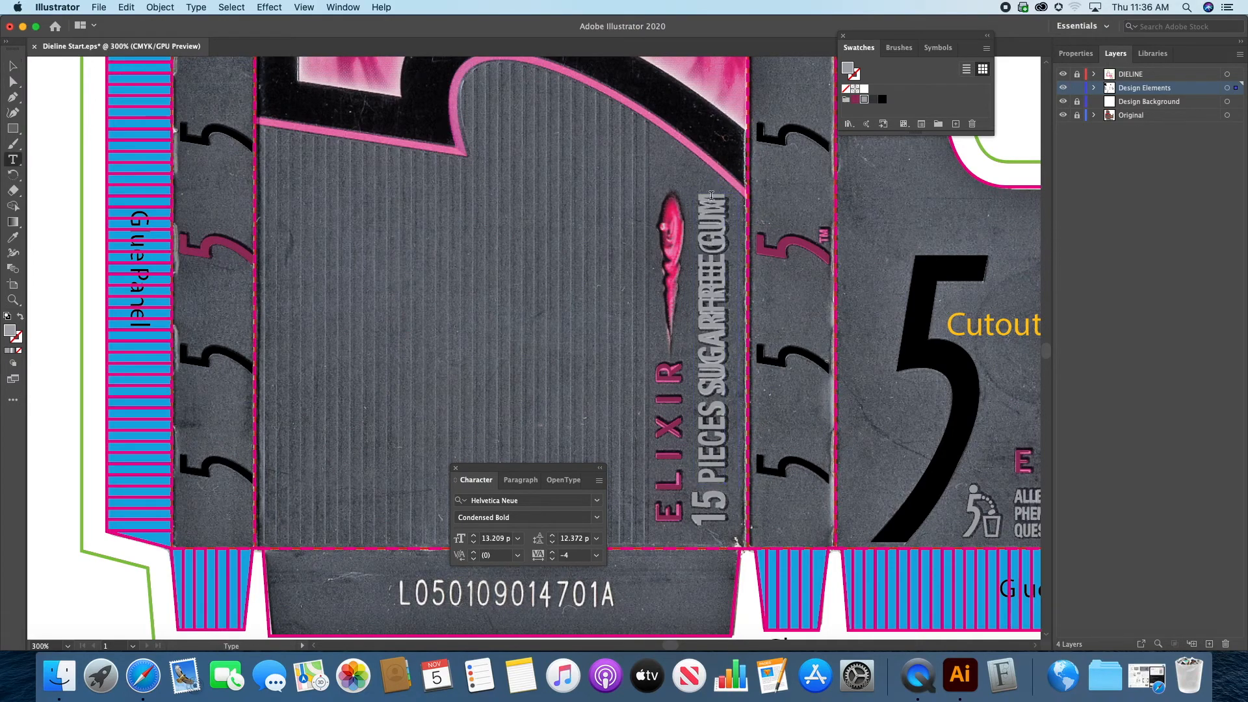
{"action": "left_click_drag", "start_coordinate": [711, 193], "coordinate": [717, 497]}
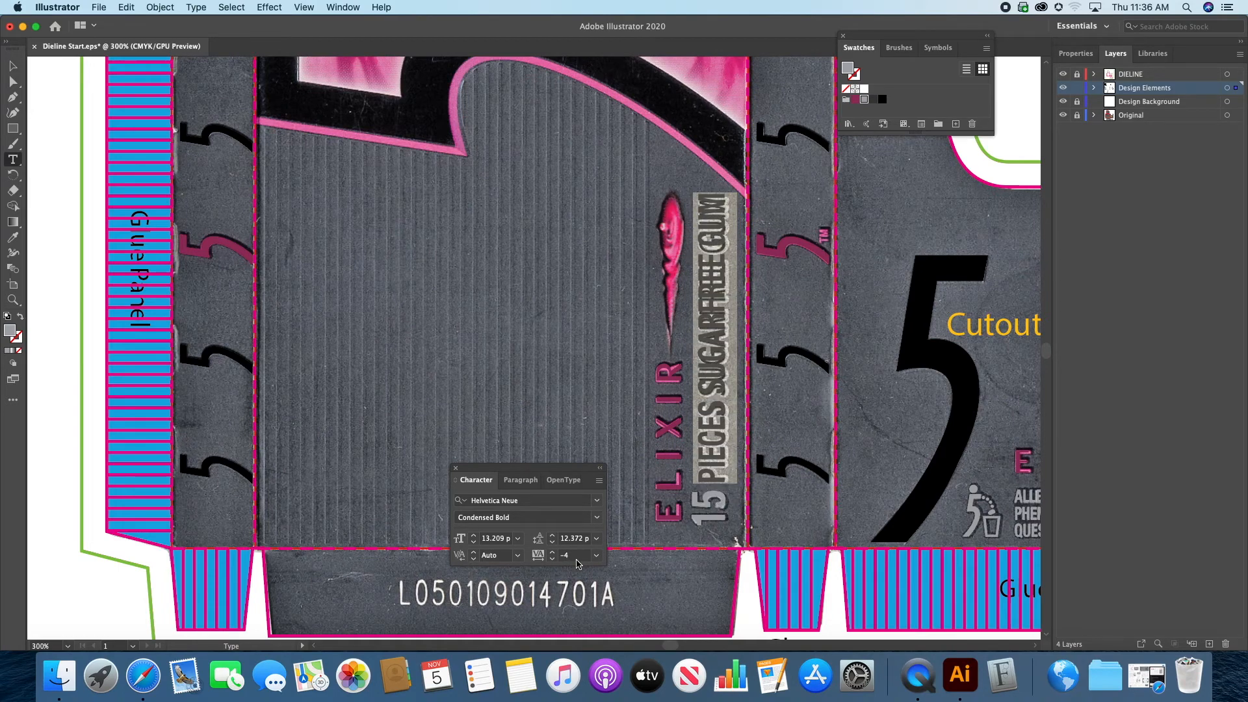
{"action": "left_click", "coordinate": [553, 558]}
{"action": "left_click", "coordinate": [553, 558]}
{"action": "left_click", "coordinate": [553, 558]}
{"action": "left_click", "coordinate": [553, 558]}
{"action": "left_click", "coordinate": [553, 558]}
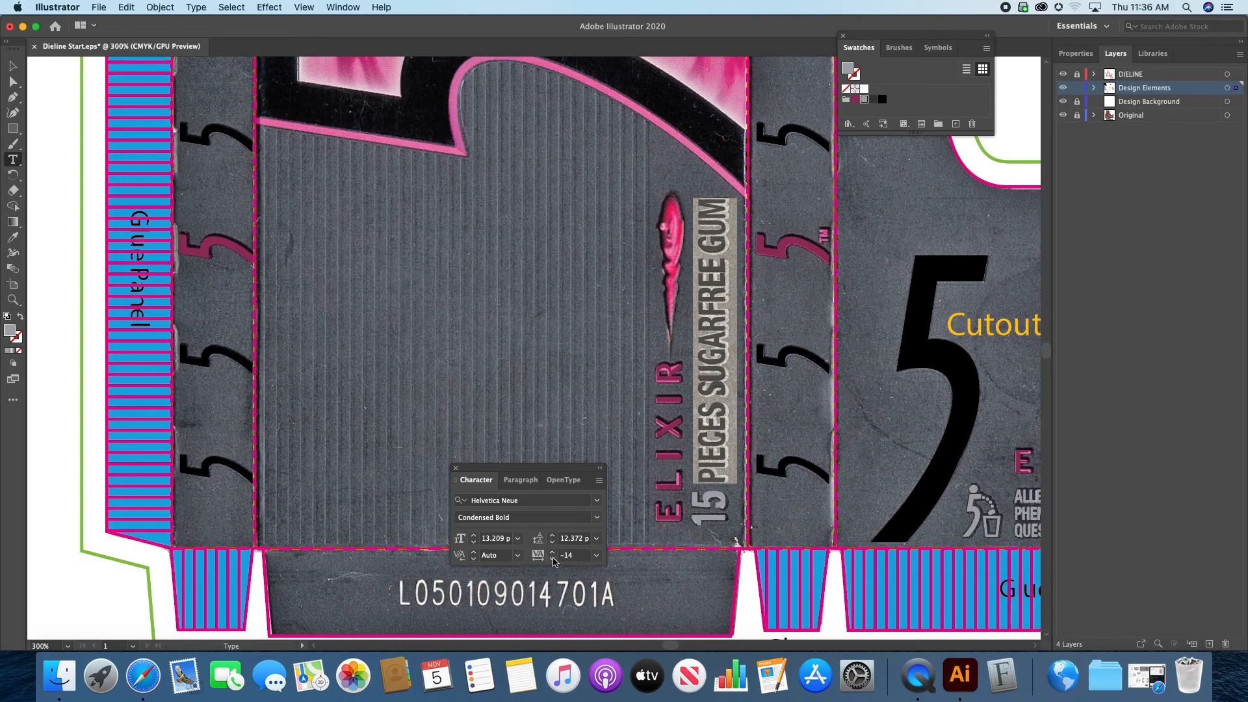
{"action": "left_click", "coordinate": [553, 557]}
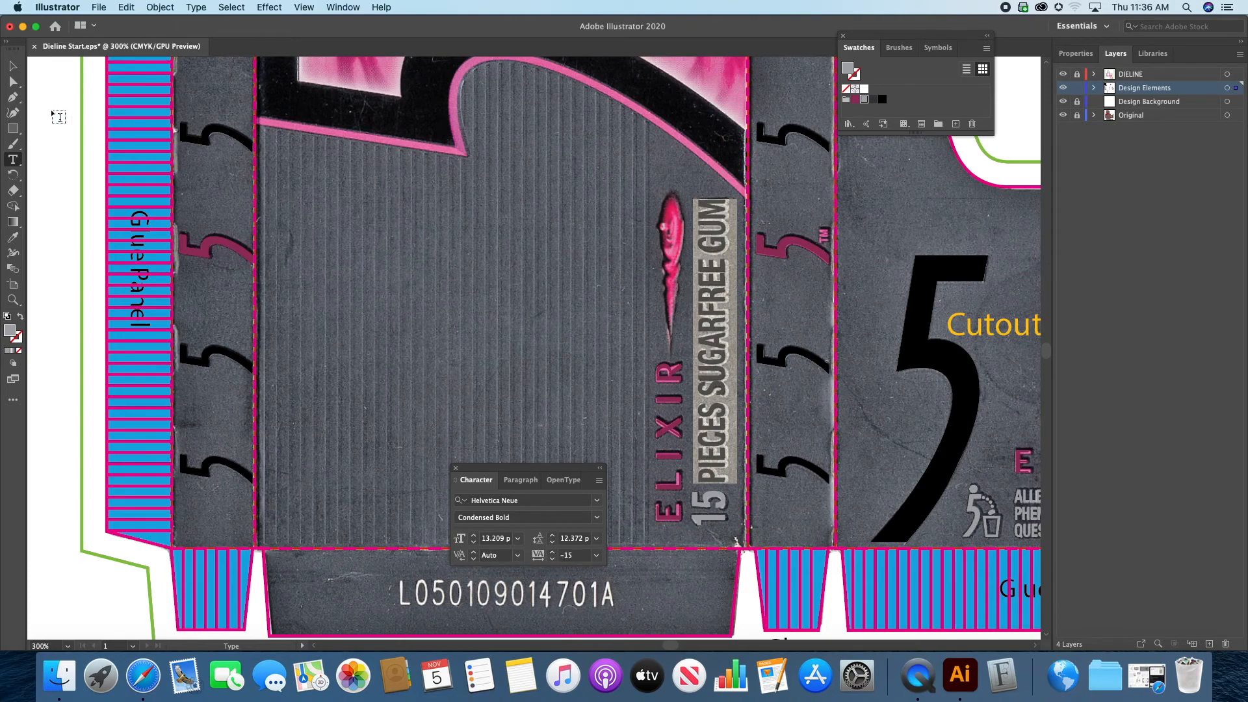
{"action": "left_click", "coordinate": [12, 66]}
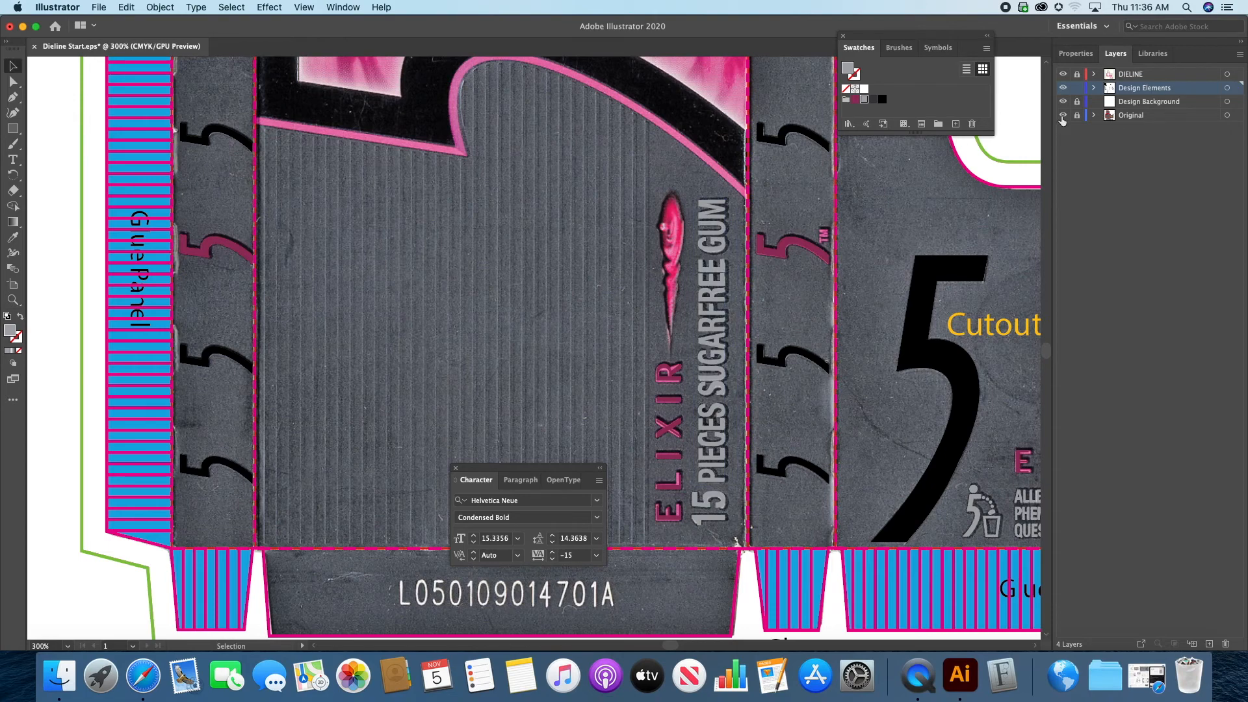
{"action": "left_click", "coordinate": [1062, 115]}
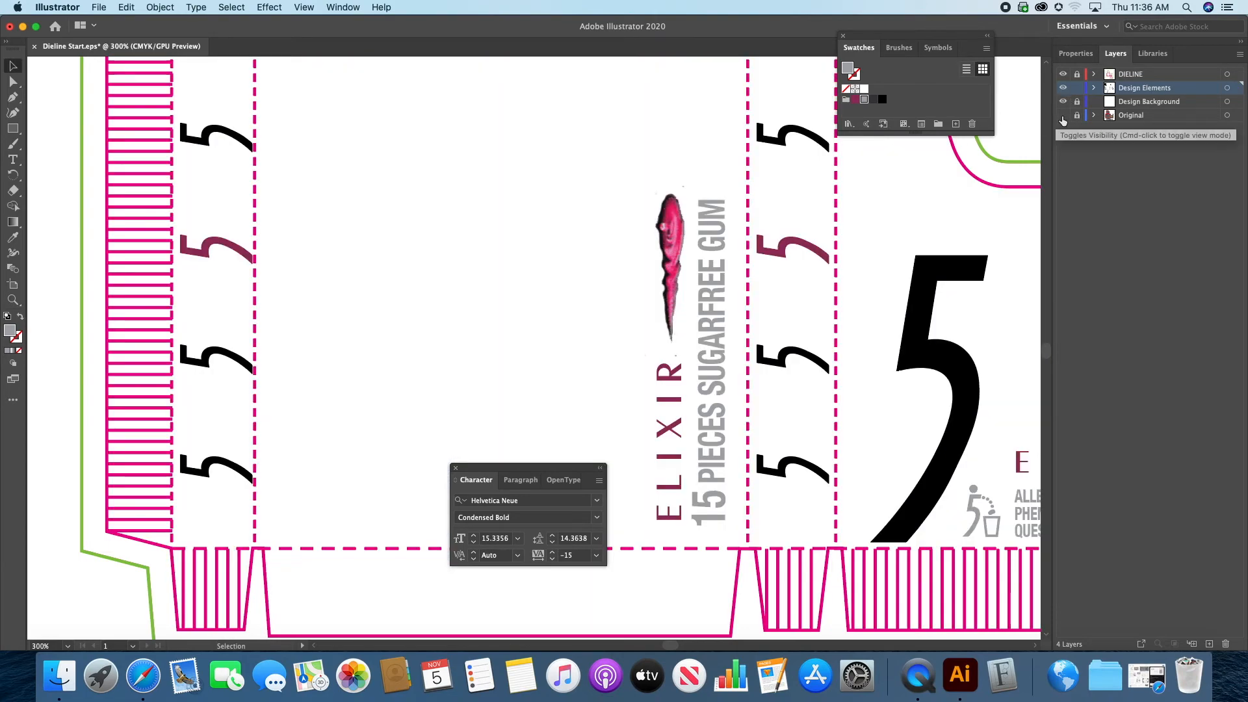
{"action": "left_click", "coordinate": [1063, 115]}
Step: Move the long black vertical bar from the required graphics onto the front panel, near its fold beside the glue-side strip of 5s
{"action": "left_click_drag", "start_coordinate": [560, 251], "coordinate": [699, 324]}
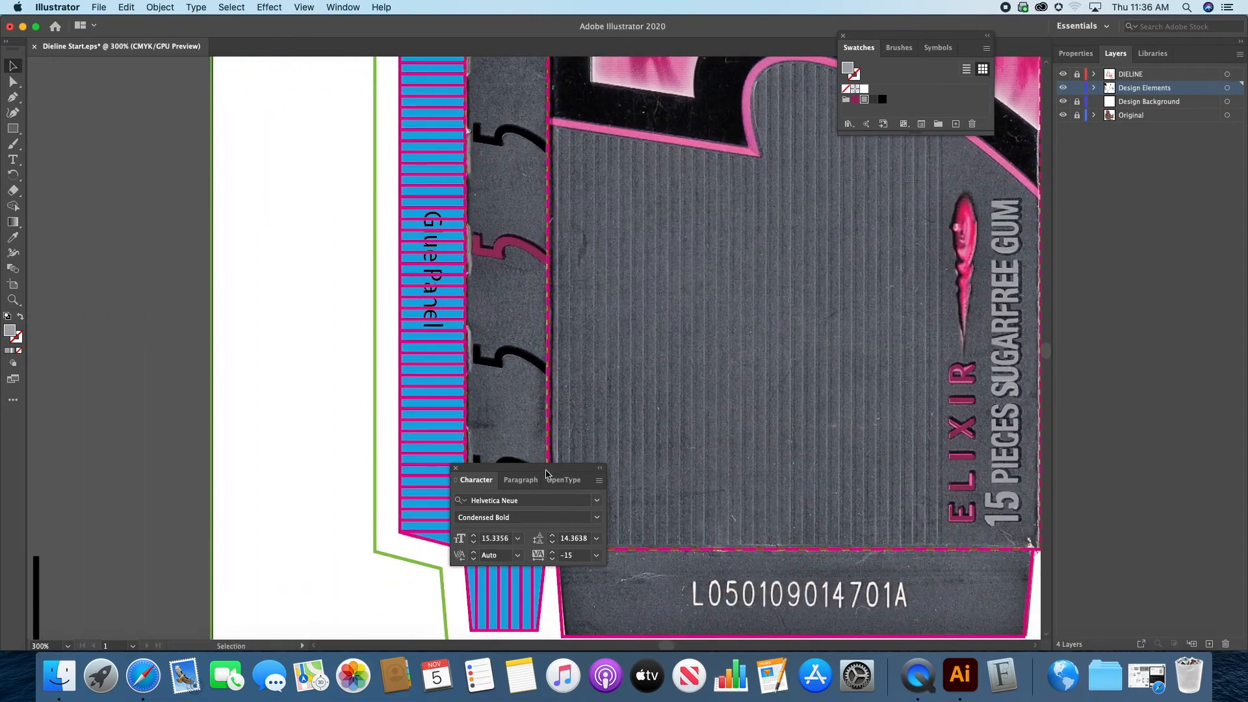
{"action": "left_click_drag", "start_coordinate": [538, 472], "coordinate": [290, 360]}
{"action": "left_click_drag", "start_coordinate": [996, 471], "coordinate": [882, 324]}
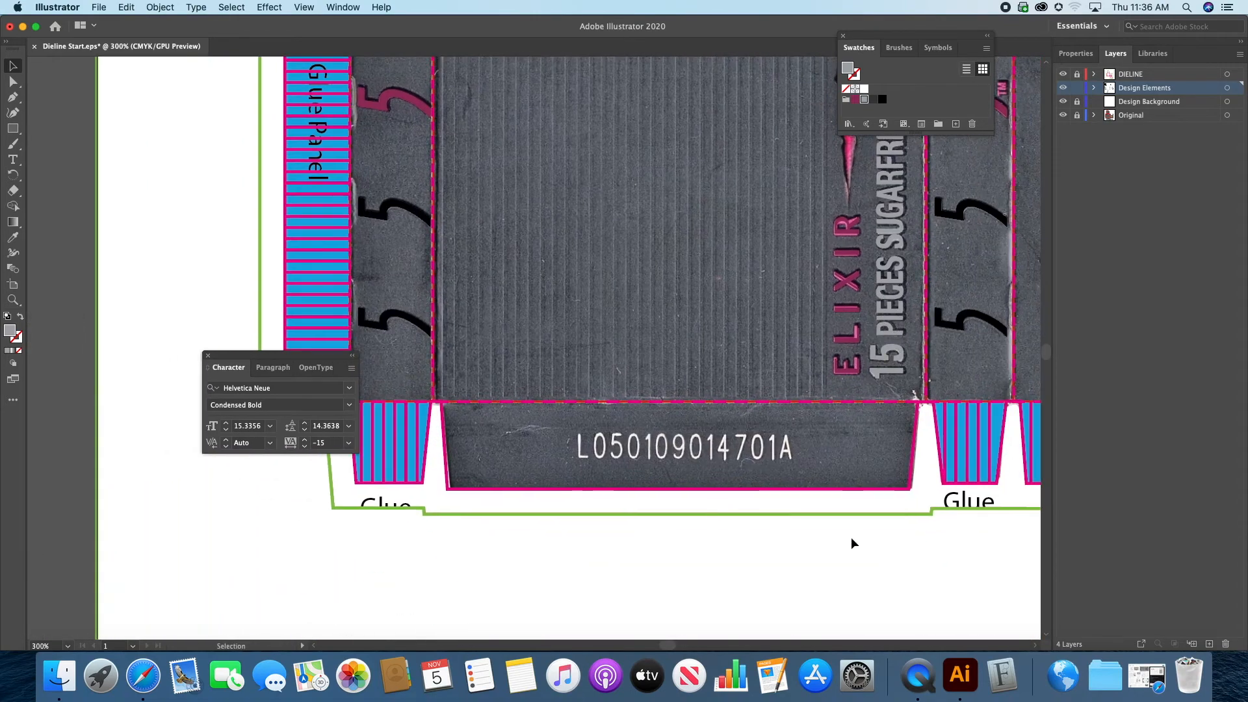
{"action": "left_click_drag", "start_coordinate": [680, 170], "coordinate": [689, 367]}
{"action": "mouse_move", "coordinate": [672, 416]}
{"action": "left_mouse_down"}
{"action": "mouse_move", "coordinate": [676, 365]}
{"action": "mouse_move", "coordinate": [669, 432]}
{"action": "left_mouse_up"}
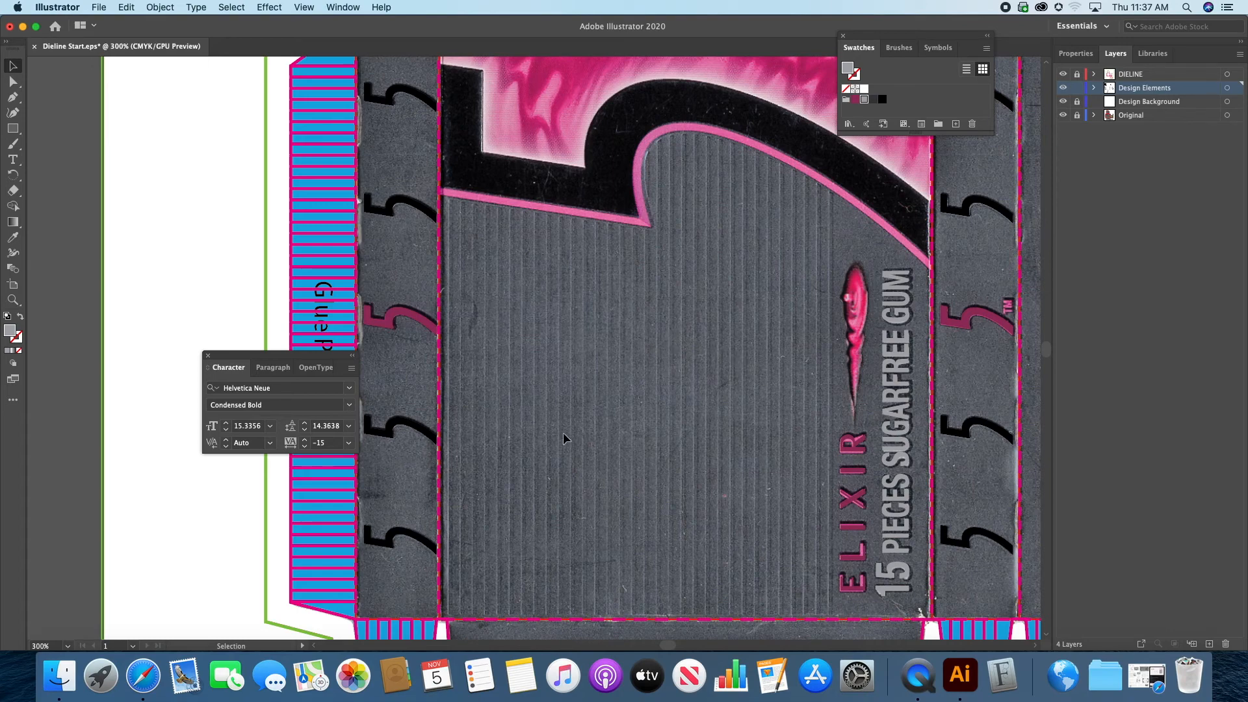
{"action": "left_click_drag", "start_coordinate": [457, 432], "coordinate": [869, 197]}
{"action": "left_click_drag", "start_coordinate": [566, 334], "coordinate": [700, 78]}
{"action": "left_click", "coordinate": [11, 66]}
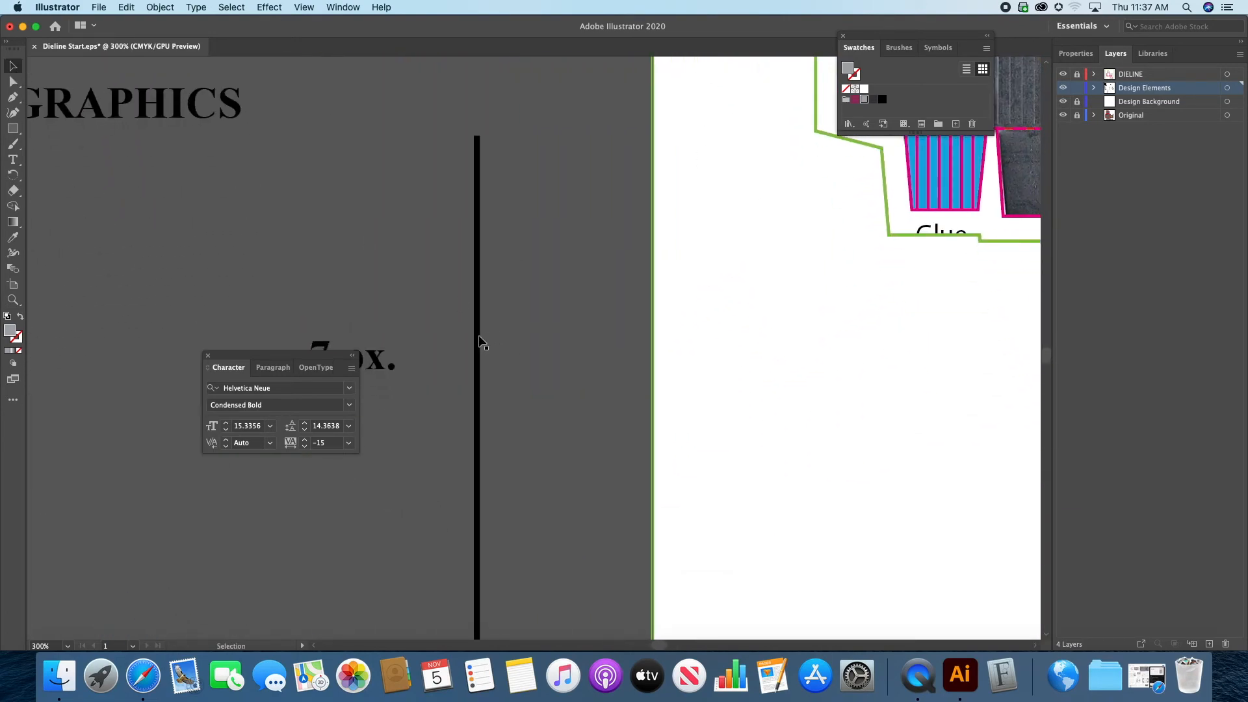
{"action": "left_click_drag", "start_coordinate": [477, 338], "coordinate": [1017, 114]}
{"action": "left_click_drag", "start_coordinate": [930, 265], "coordinate": [711, 671]}
{"action": "left_click_drag", "start_coordinate": [801, 439], "coordinate": [824, 168]}
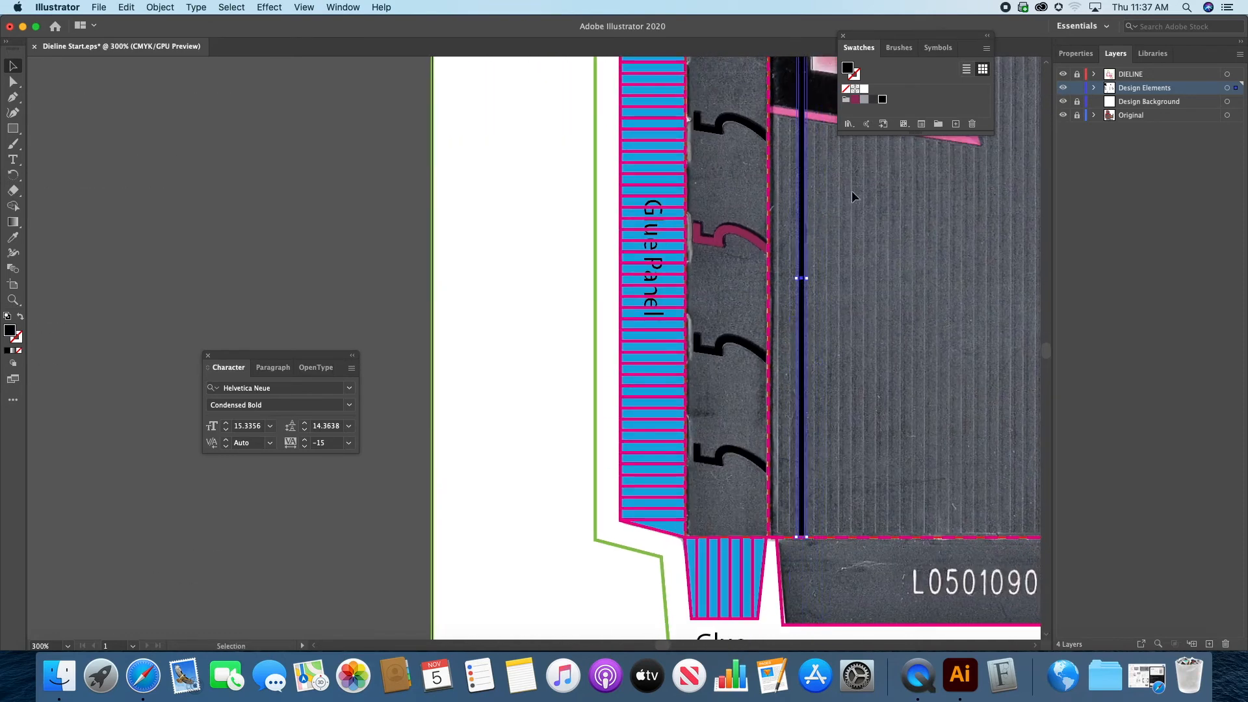
{"action": "scroll", "coordinate": [858, 292], "scroll_direction": "right", "scroll_amount": 10}
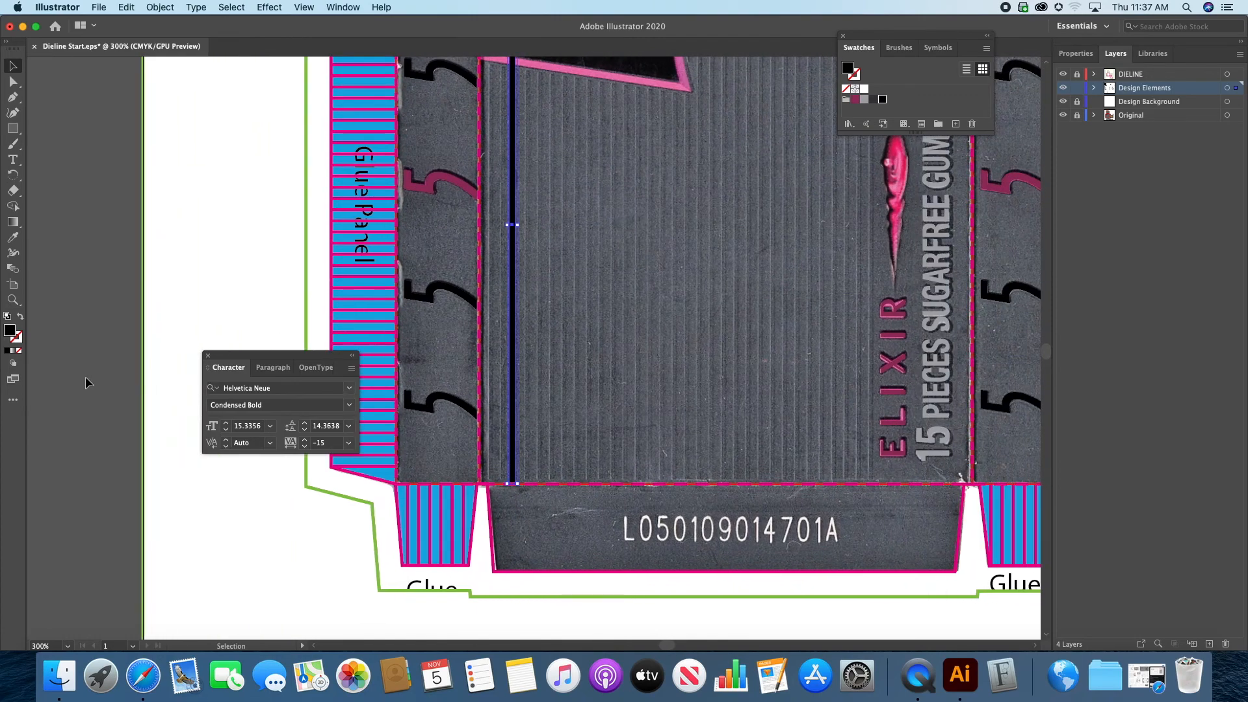
Step: Align the black bar with the first printed ridge beside the side fold, ending it just above the bottom fold line
{"action": "left_click", "coordinate": [13, 299]}
{"action": "left_click_drag", "start_coordinate": [513, 432], "coordinate": [708, 448]}
{"action": "left_click_drag", "start_coordinate": [513, 464], "coordinate": [472, 462]}
{"action": "left_click", "coordinate": [13, 66]}
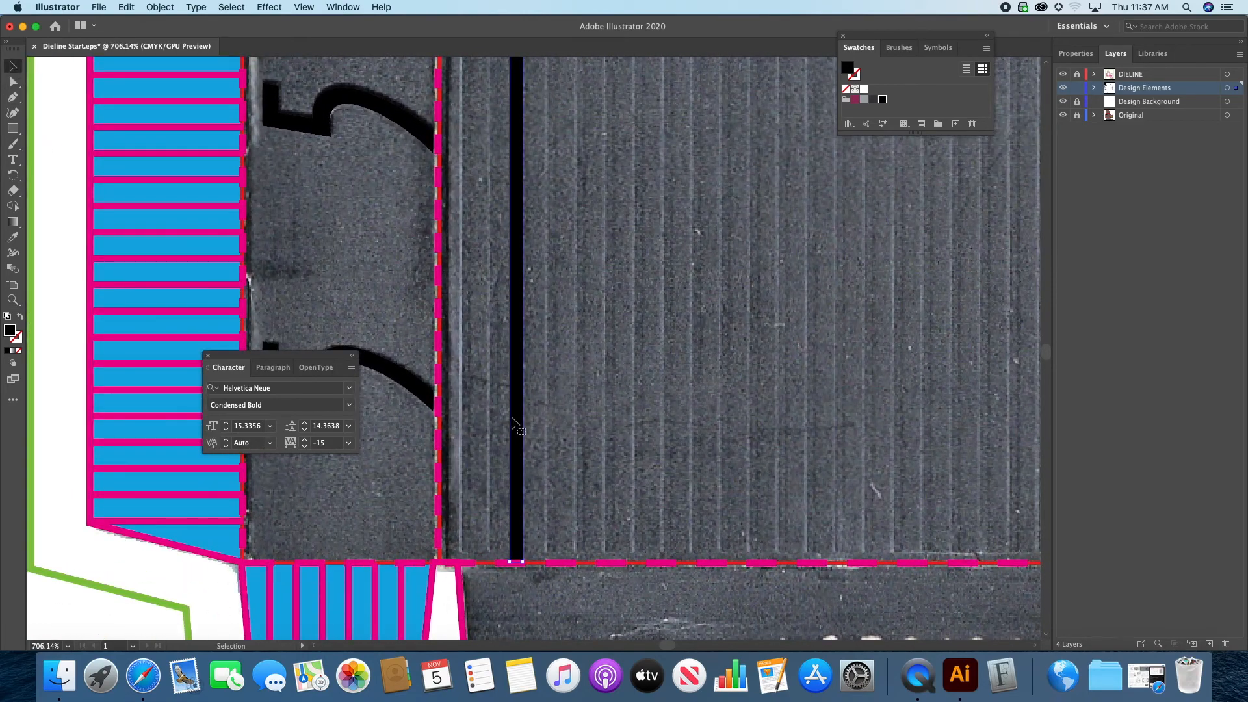
{"action": "left_click_drag", "start_coordinate": [515, 412], "coordinate": [465, 412]}
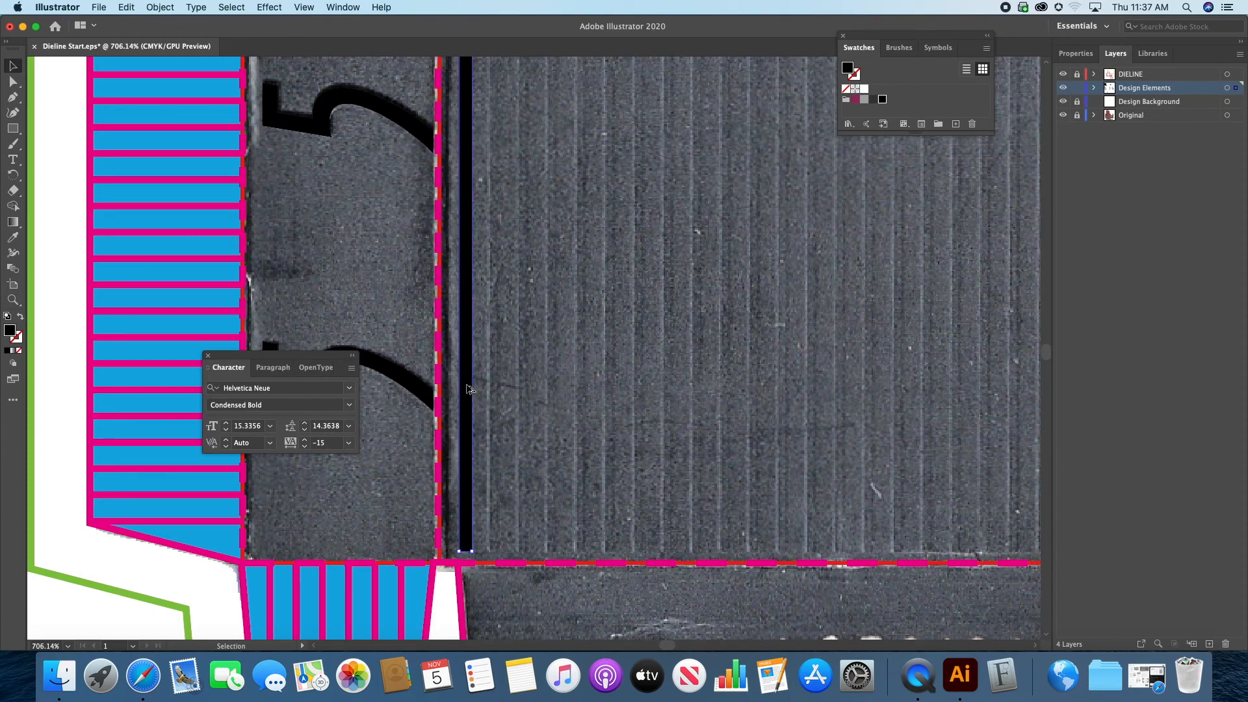
Step: Duplicate the bar onto the next ridge and repeat the duplication across the front panel until the stripes reach the ELIXIR text
{"action": "mouse_move", "coordinate": [469, 389]}
{"action": "left_mouse_down"}
{"action": "mouse_move", "coordinate": [505, 388]}
{"action": "mouse_move", "coordinate": [493, 390]}
{"action": "left_mouse_up"}
{"action": "left_click_drag", "start_coordinate": [893, 387], "coordinate": [553, 379]}
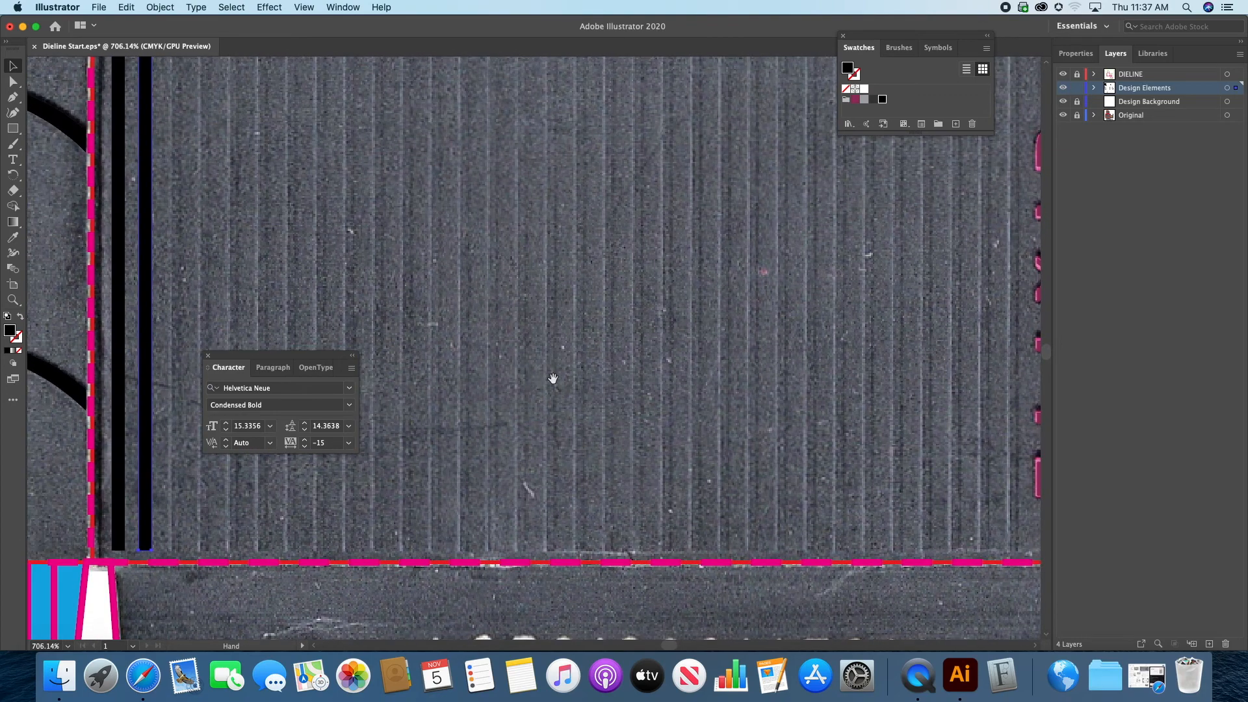
{"action": "key", "text": "super+d"}
{"action": "key", "text": "super+d"}
{"action": "key", "text": "super+d"}
{"action": "key", "text": "super+d"}
{"action": "key", "text": "super+d"}
{"action": "key", "text": "super+d"}
{"action": "key", "text": "super+d"}
{"action": "key", "text": "super+d"}
{"action": "key", "text": "super+d"}
{"action": "key", "text": "super+d"}
{"action": "key", "text": "super+d"}
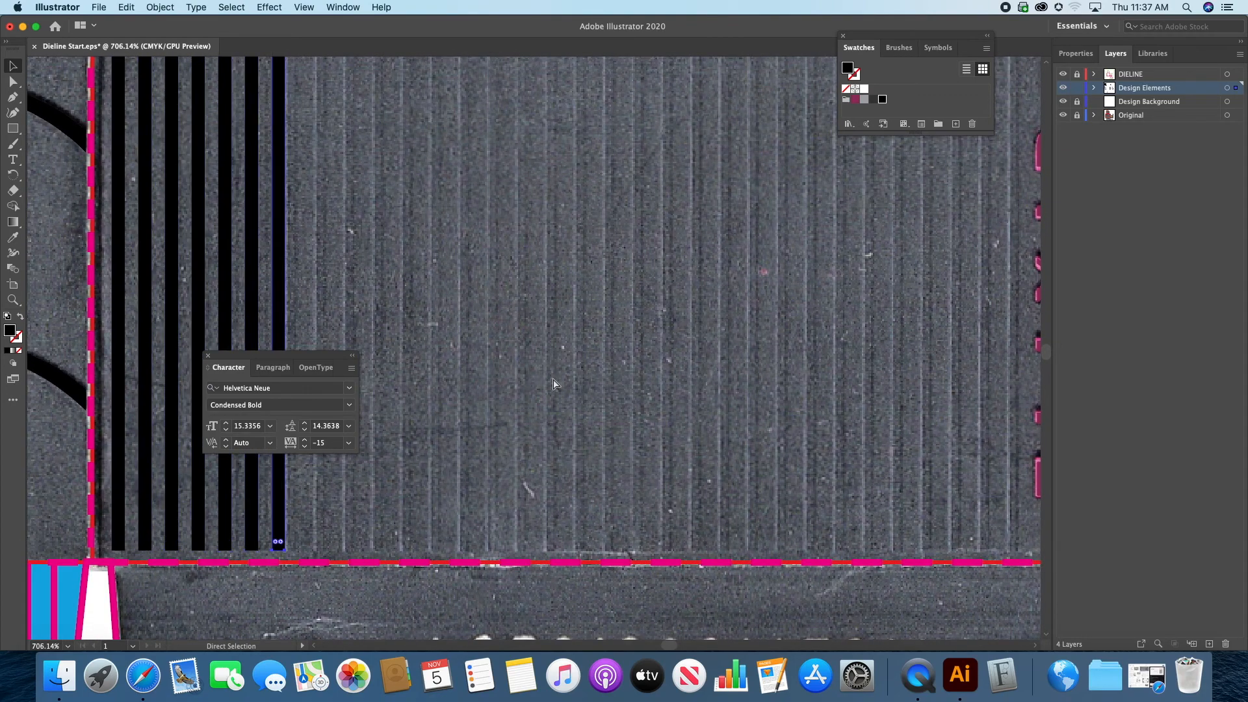
{"action": "key", "text": "super+d"}
{"action": "key", "text": "super+d"}
{"action": "key", "text": "super+d"}
{"action": "key", "text": "super+d"}
{"action": "key", "text": "super+d"}
{"action": "key", "text": "super+d"}
{"action": "key", "text": "super+d"}
{"action": "key", "text": "super+d"}
{"action": "key", "text": "super+d"}
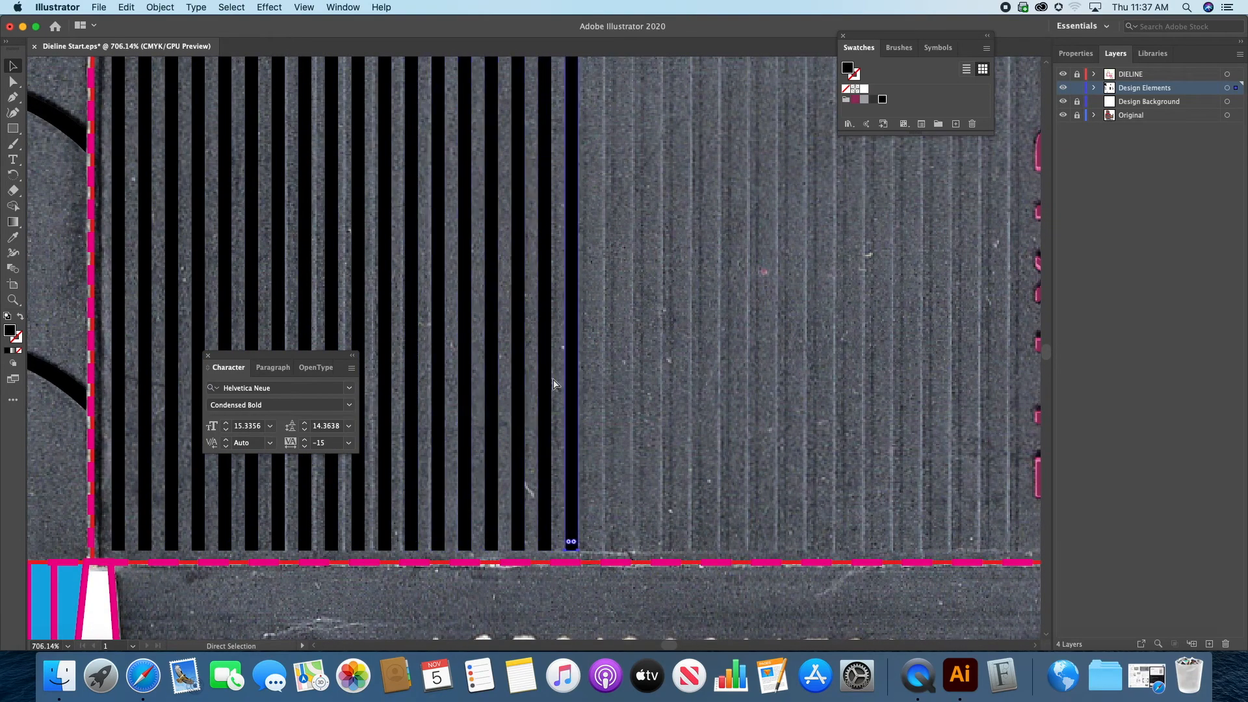
{"action": "key", "text": "super+d"}
{"action": "key", "text": "super+d"}
{"action": "key", "text": "super+d"}
{"action": "key", "text": "super+d"}
{"action": "key", "text": "super+d"}
{"action": "key", "text": "super+d"}
{"action": "key", "text": "super+d"}
{"action": "key", "text": "super+d"}
{"action": "key", "text": "super+d"}
{"action": "key", "text": "super+d"}
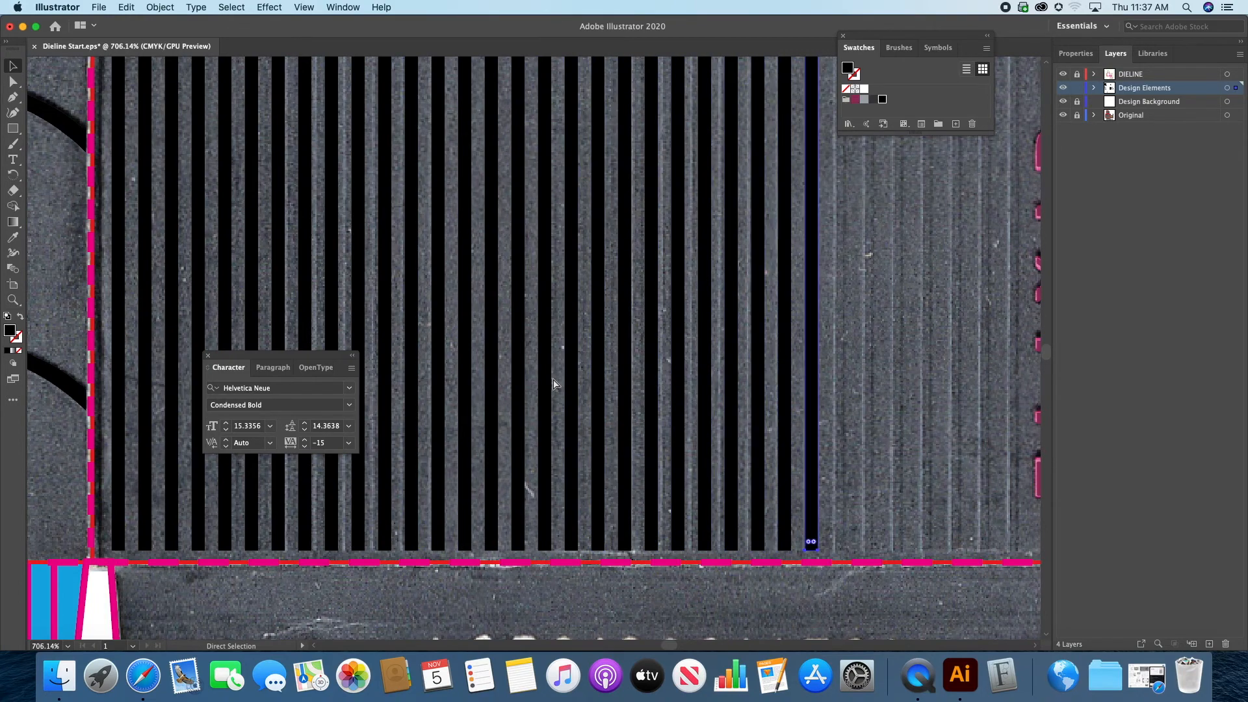
{"action": "key", "text": "super+d"}
{"action": "key", "text": "super+d"}
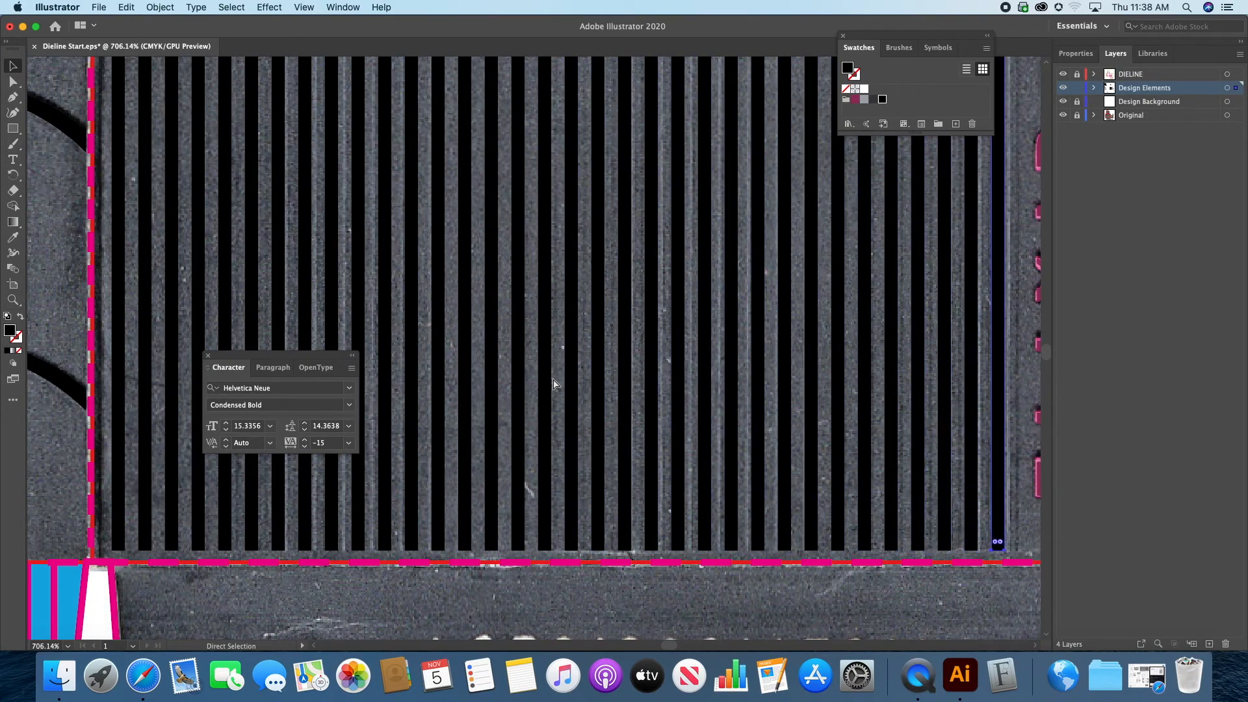
{"action": "key", "text": "super+d"}
{"action": "key", "text": "super+z"}
{"action": "key", "text": "space"}
{"action": "left_click_drag", "start_coordinate": [637, 339], "coordinate": [545, 440]}
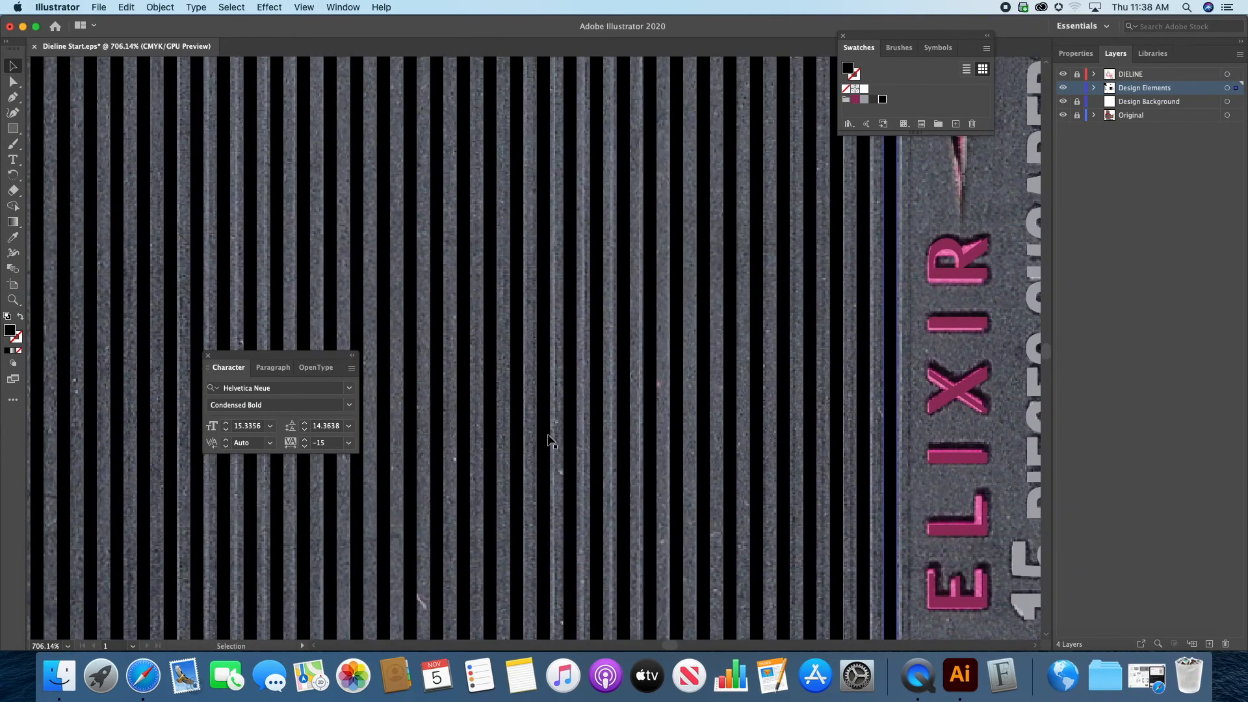
Step: Inspect the repeated stripes on the front panel with the Original layer temporarily hidden
{"action": "key", "text": "super+0"}
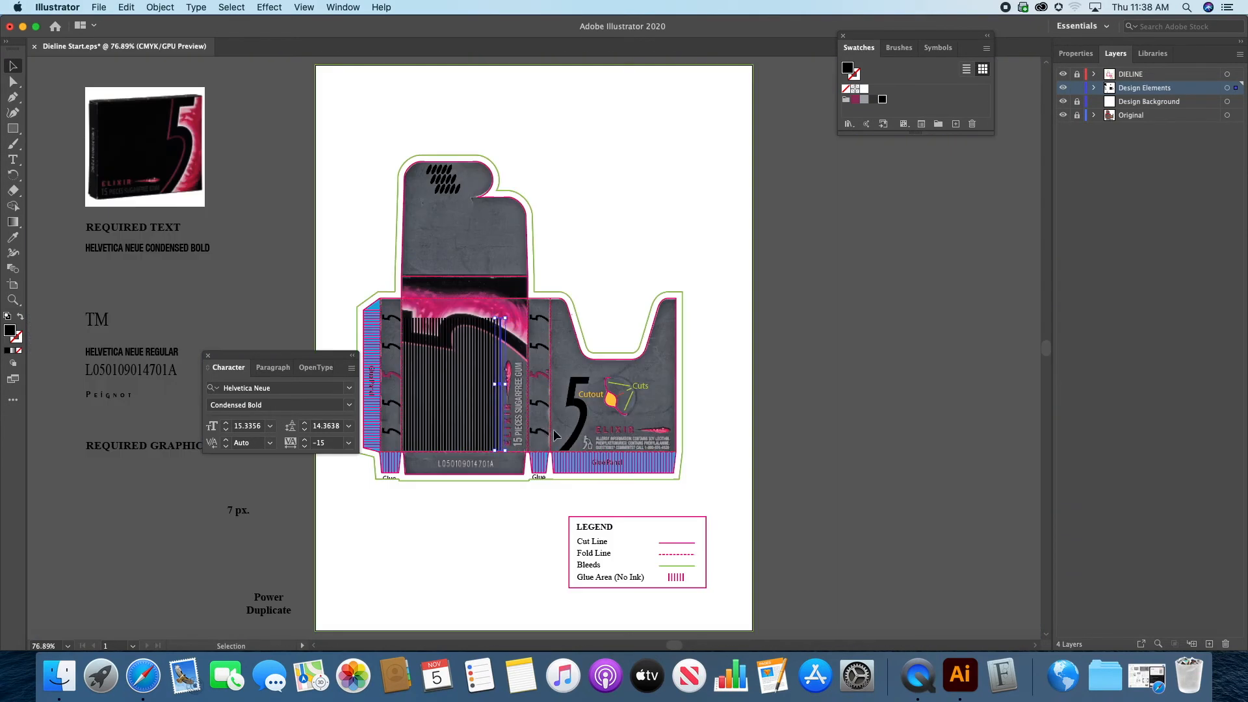
{"action": "left_click", "coordinate": [1063, 115]}
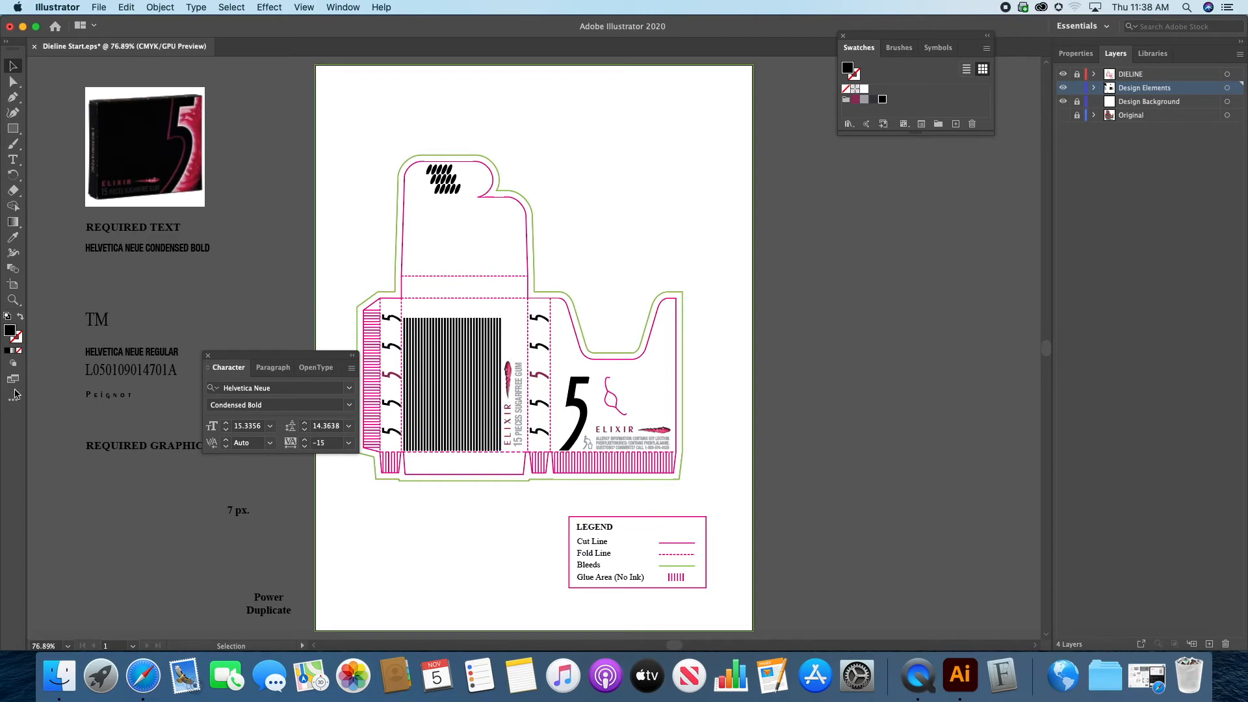
{"action": "left_click", "coordinate": [12, 299]}
{"action": "left_click_drag", "start_coordinate": [406, 333], "coordinate": [641, 228]}
{"action": "left_click_drag", "start_coordinate": [645, 298], "coordinate": [579, 466]}
{"action": "left_click", "coordinate": [616, 328]}
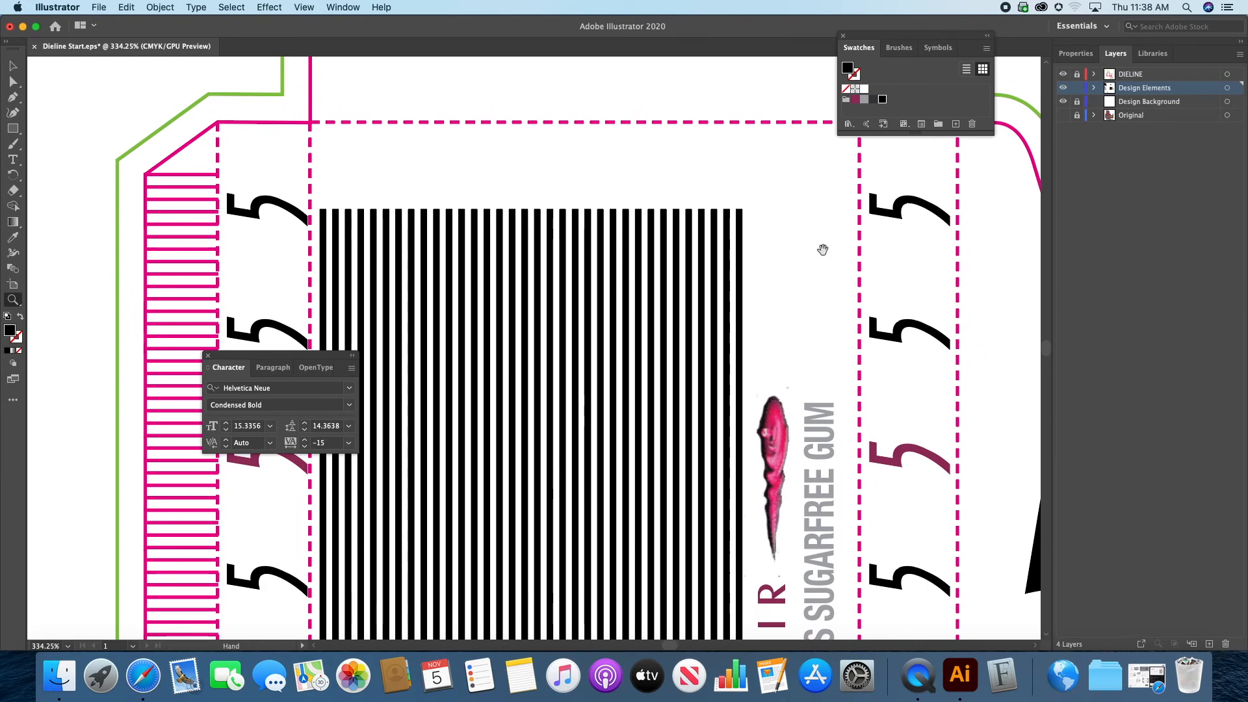
{"action": "left_click", "coordinate": [1062, 115]}
Step: Place the image Elixir Fire.psd into the document as a linked file
{"action": "left_click_drag", "start_coordinate": [762, 331], "coordinate": [747, 390]}
{"action": "key", "text": "v"}
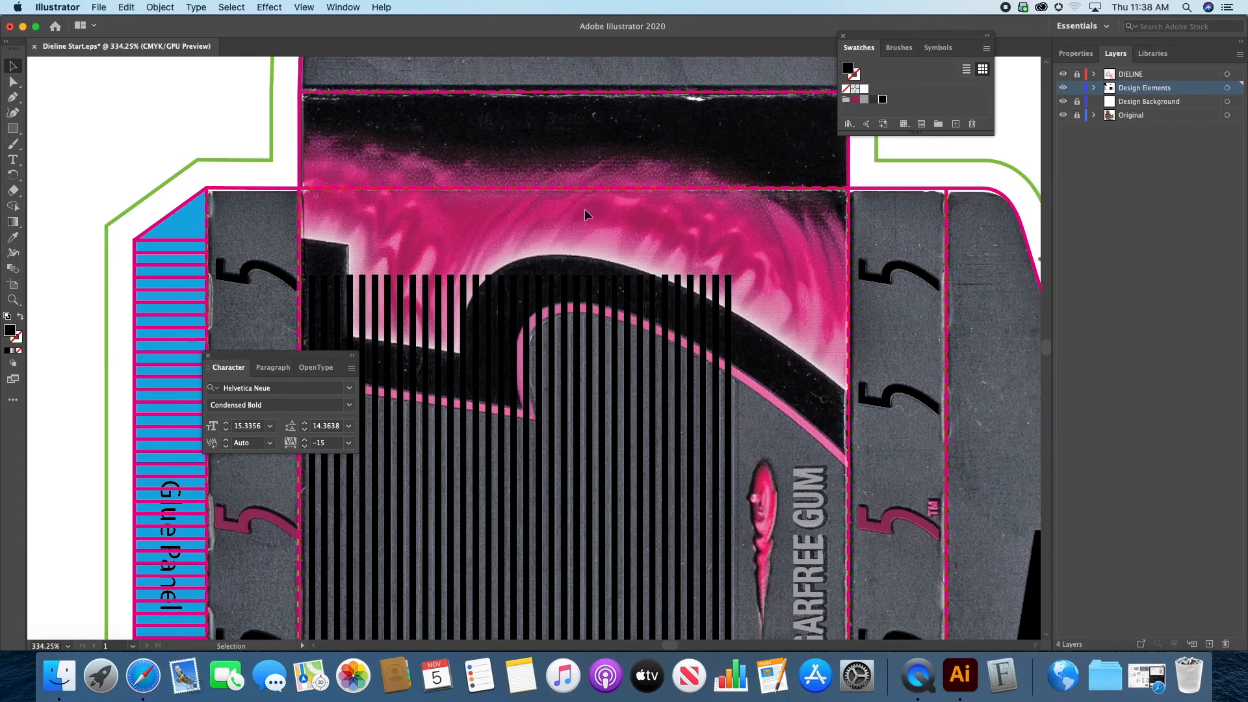
{"action": "left_click_drag", "start_coordinate": [640, 200], "coordinate": [659, 267]}
{"action": "left_click_drag", "start_coordinate": [297, 362], "coordinate": [195, 179]}
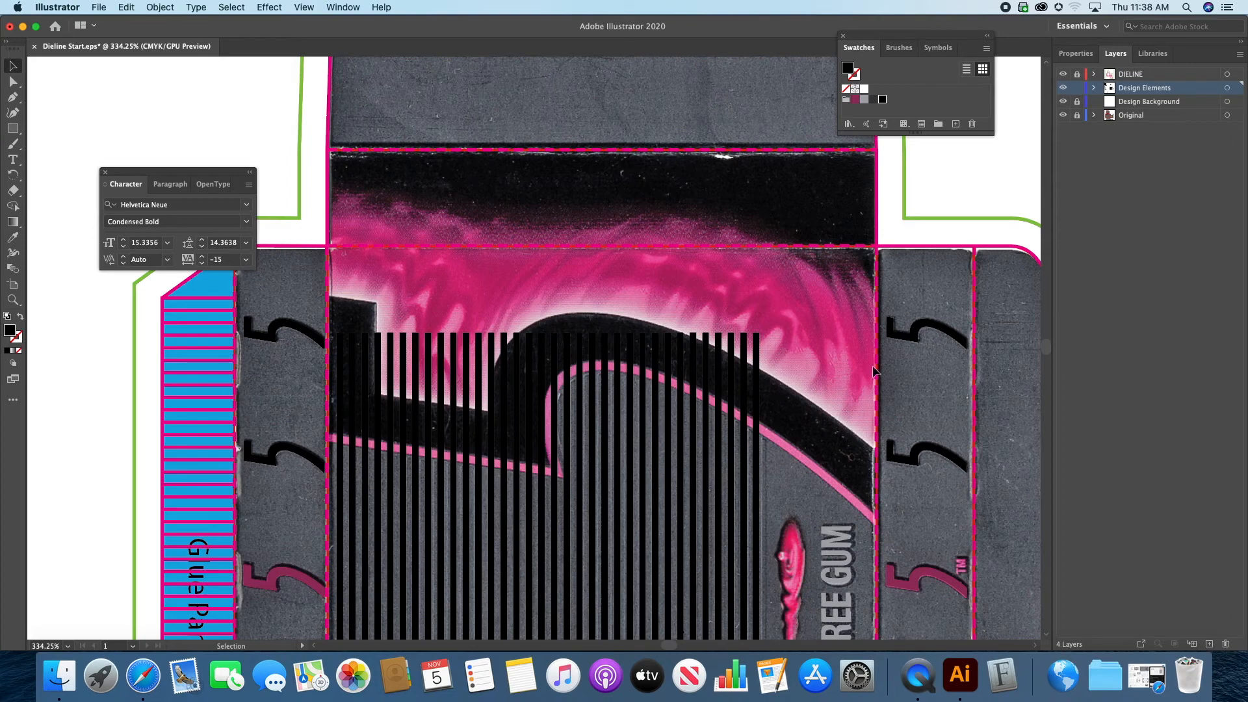
{"action": "scroll", "coordinate": [707, 302], "scroll_direction": "up", "scroll_amount": 2}
{"action": "scroll", "coordinate": [707, 302], "scroll_direction": "right", "scroll_amount": 2}
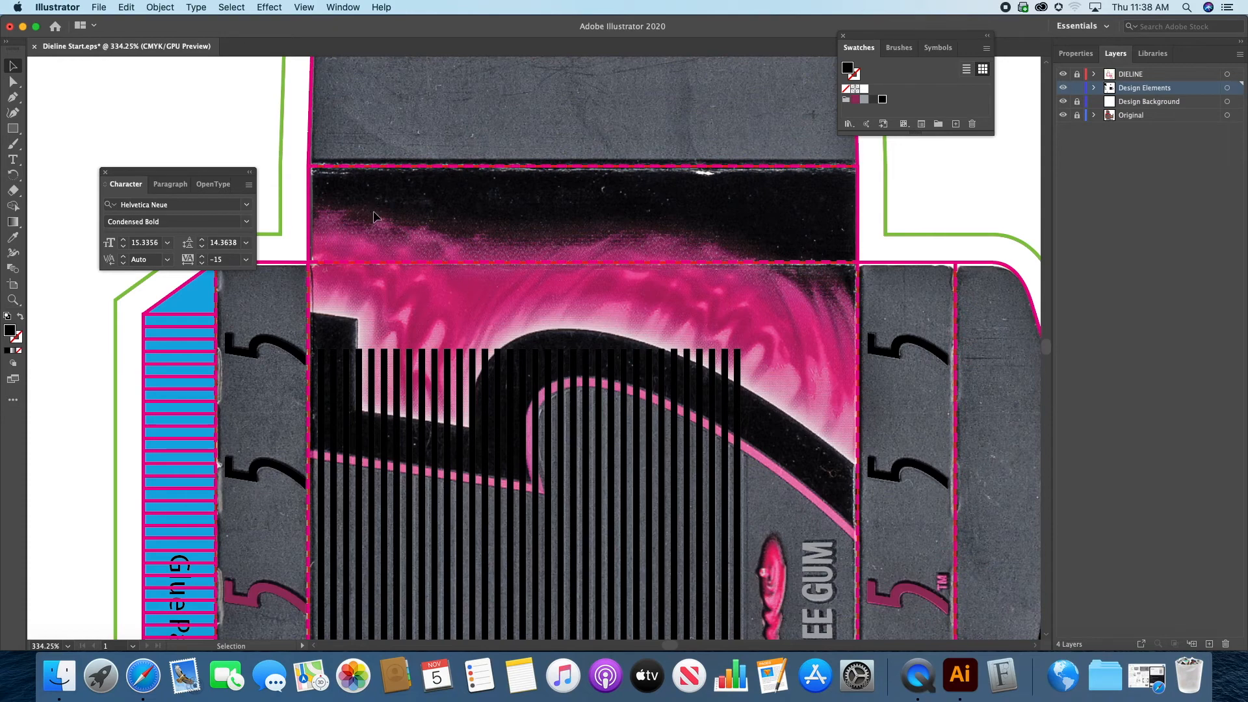
{"action": "left_click_drag", "start_coordinate": [102, 10], "coordinate": [122, 213]}
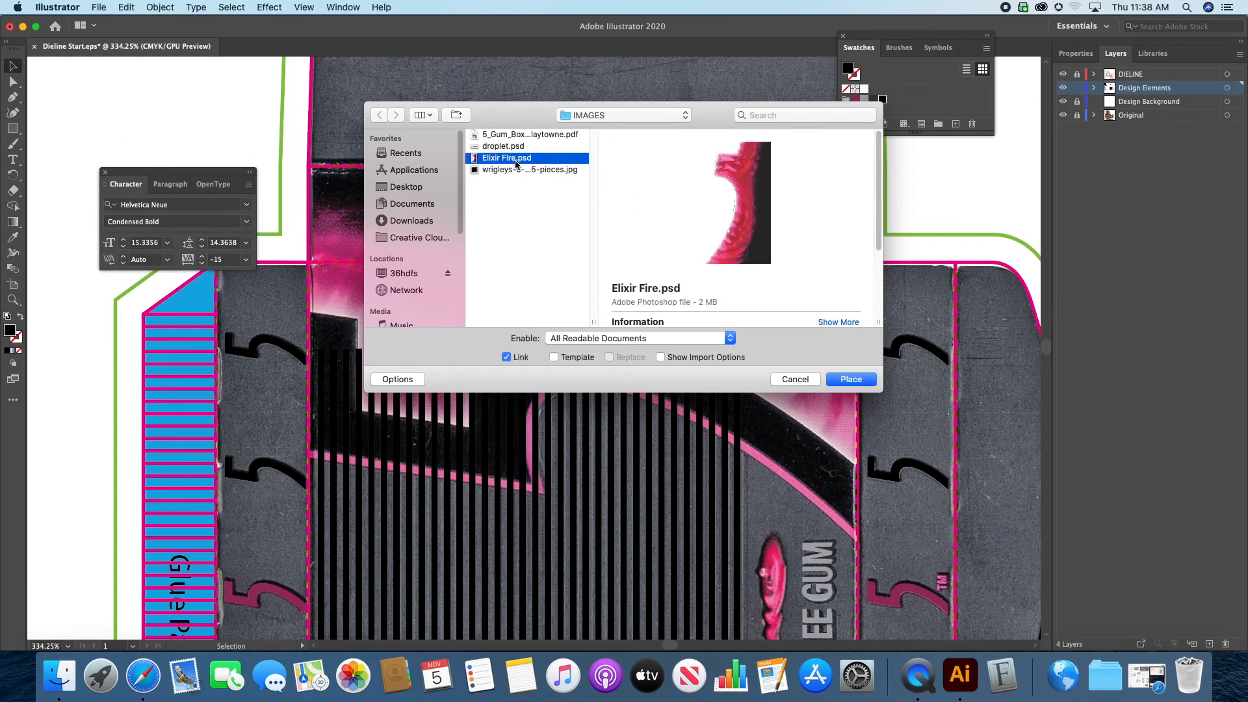
{"action": "left_click", "coordinate": [844, 377]}
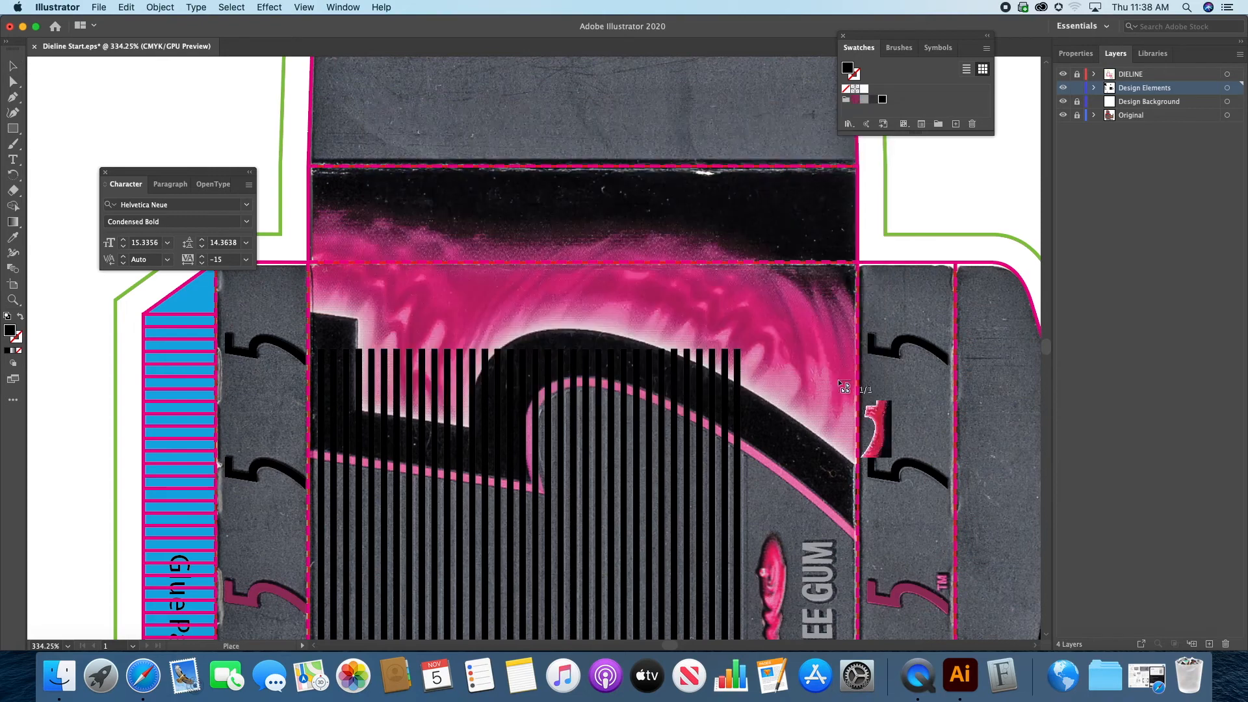
{"action": "left_click", "coordinate": [256, 123]}
Step: Rotate the fire image 90° counterclockwise and fit it over the printed pink flames at the top of the front panel
{"action": "left_click_drag", "start_coordinate": [250, 117], "coordinate": [121, 510]}
{"action": "left_click_drag", "start_coordinate": [418, 303], "coordinate": [588, 239]}
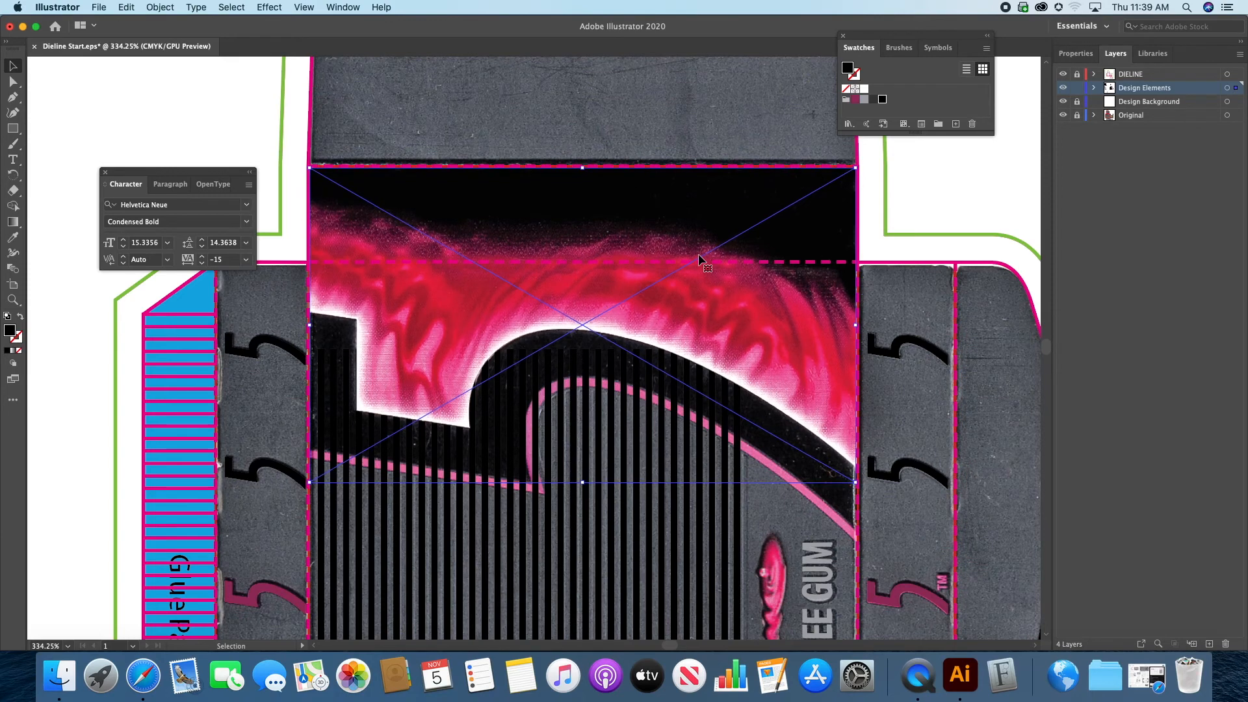
{"action": "key", "text": "Down"}
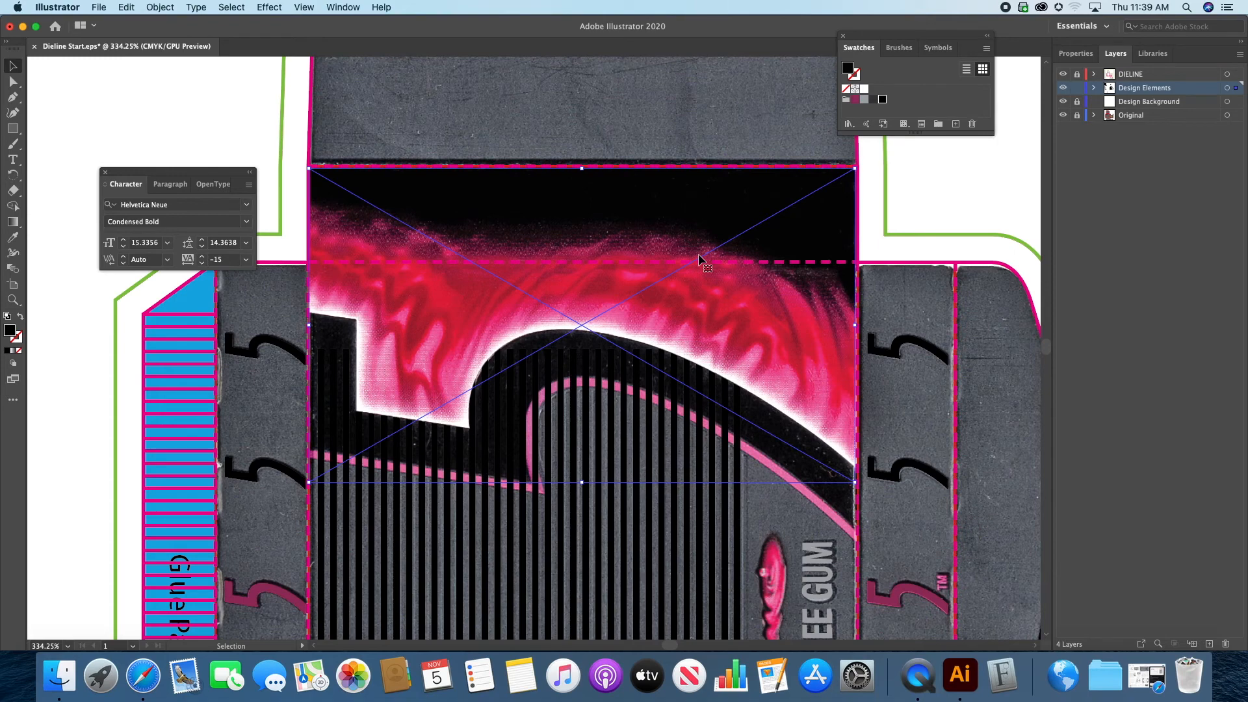
Step: Copy the top black 5 from the side panel onto the fire image and bring the copy to the front
{"action": "left_click", "coordinate": [231, 117]}
{"action": "scroll", "coordinate": [519, 457], "scroll_direction": "down", "scroll_amount": 2}
{"action": "scroll", "coordinate": [518, 456], "scroll_direction": "right", "scroll_amount": 2}
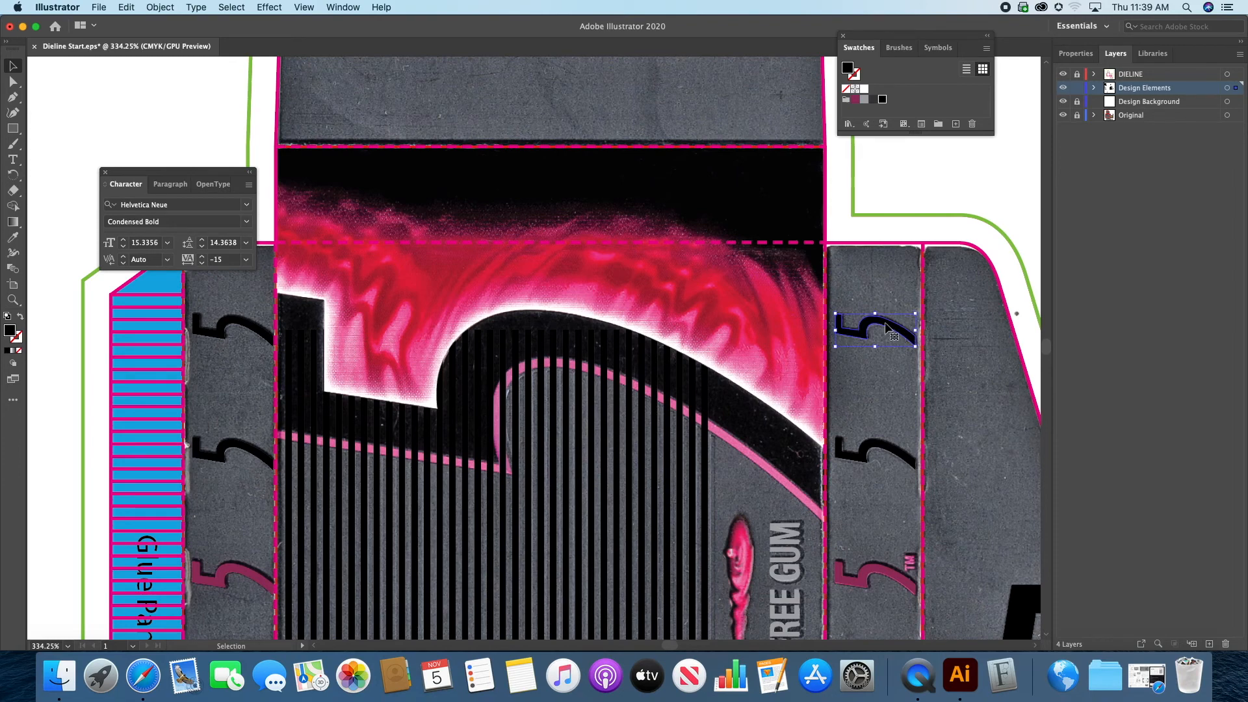
{"action": "left_click_drag", "start_coordinate": [888, 327], "coordinate": [662, 342]}
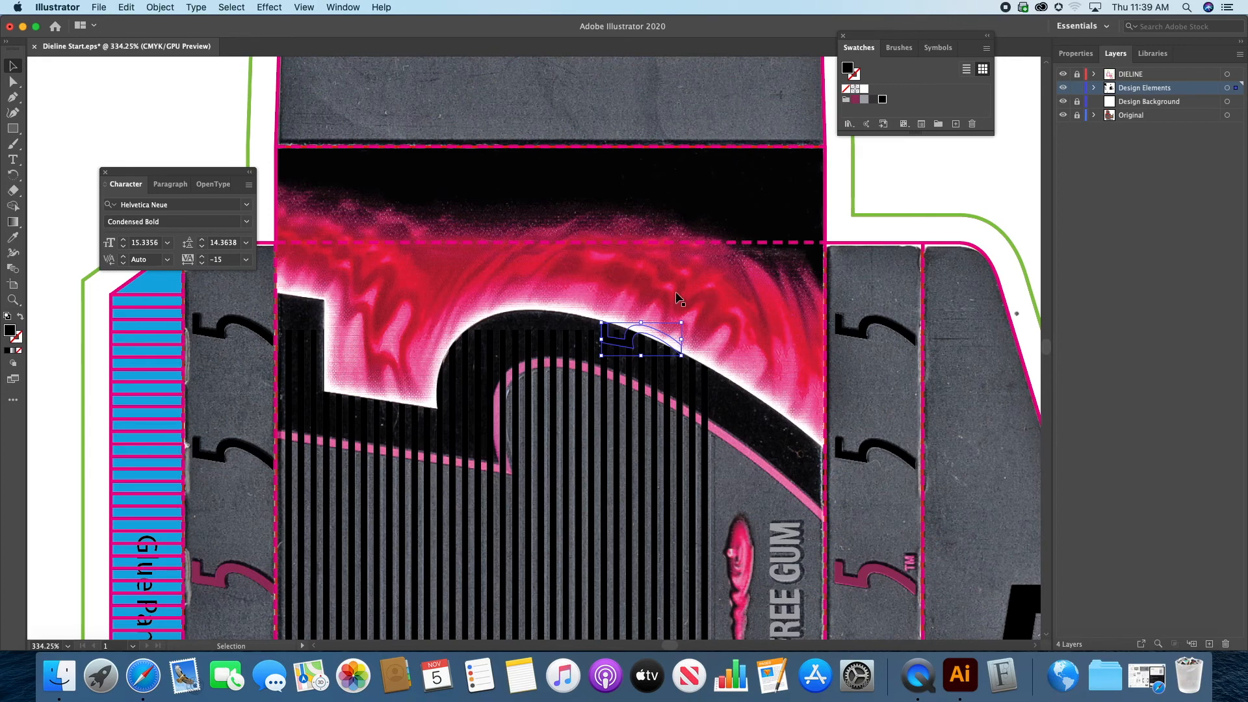
{"action": "left_click", "coordinate": [160, 7]}
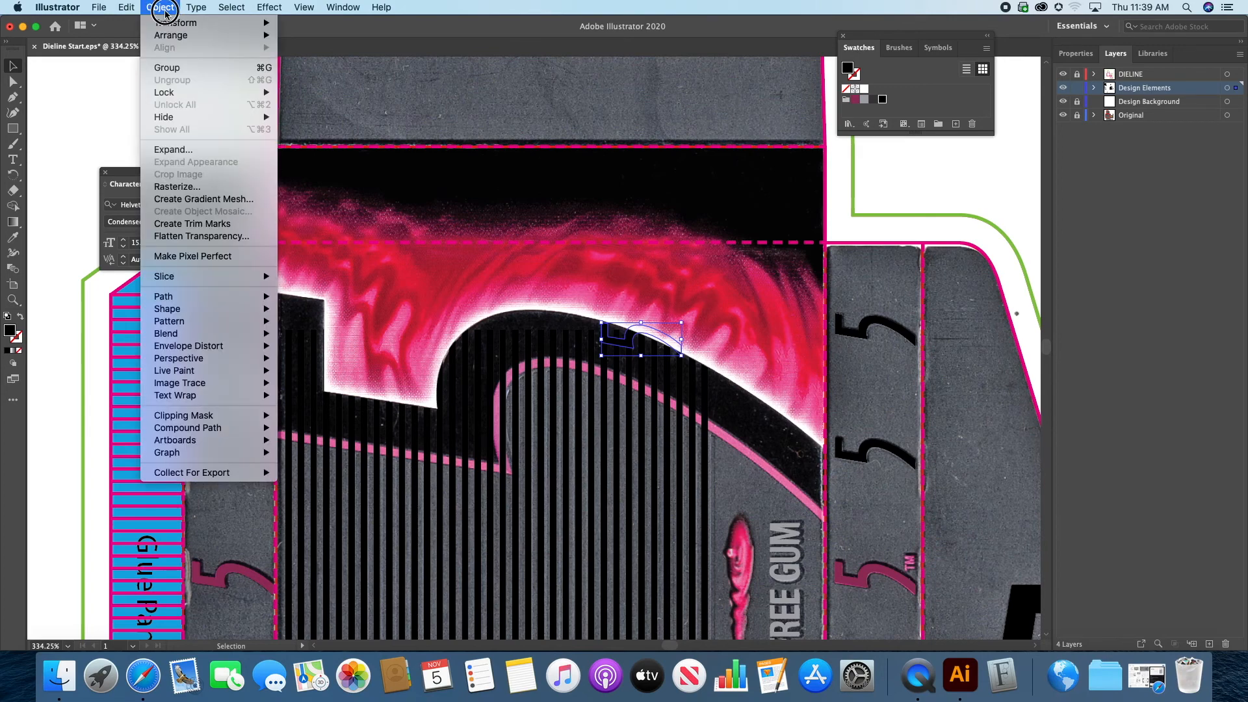
{"action": "left_click", "coordinate": [167, 36]}
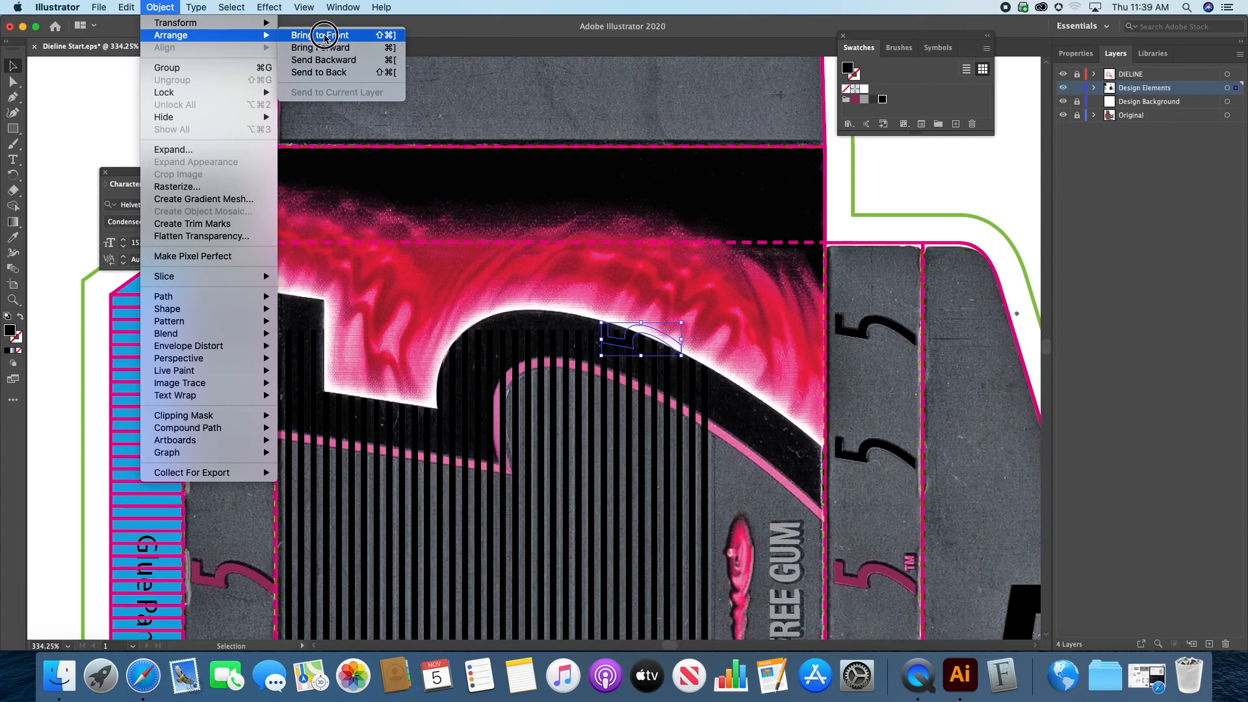
{"action": "left_click", "coordinate": [324, 35]}
Step: Enlarge the copied 5 to span the front panel's width and align it over the printed black shape below the flames
{"action": "left_click_drag", "start_coordinate": [600, 357], "coordinate": [281, 517]}
{"action": "left_click_drag", "start_coordinate": [680, 323], "coordinate": [858, 264]}
{"action": "left_click_drag", "start_coordinate": [543, 318], "coordinate": [543, 343]}
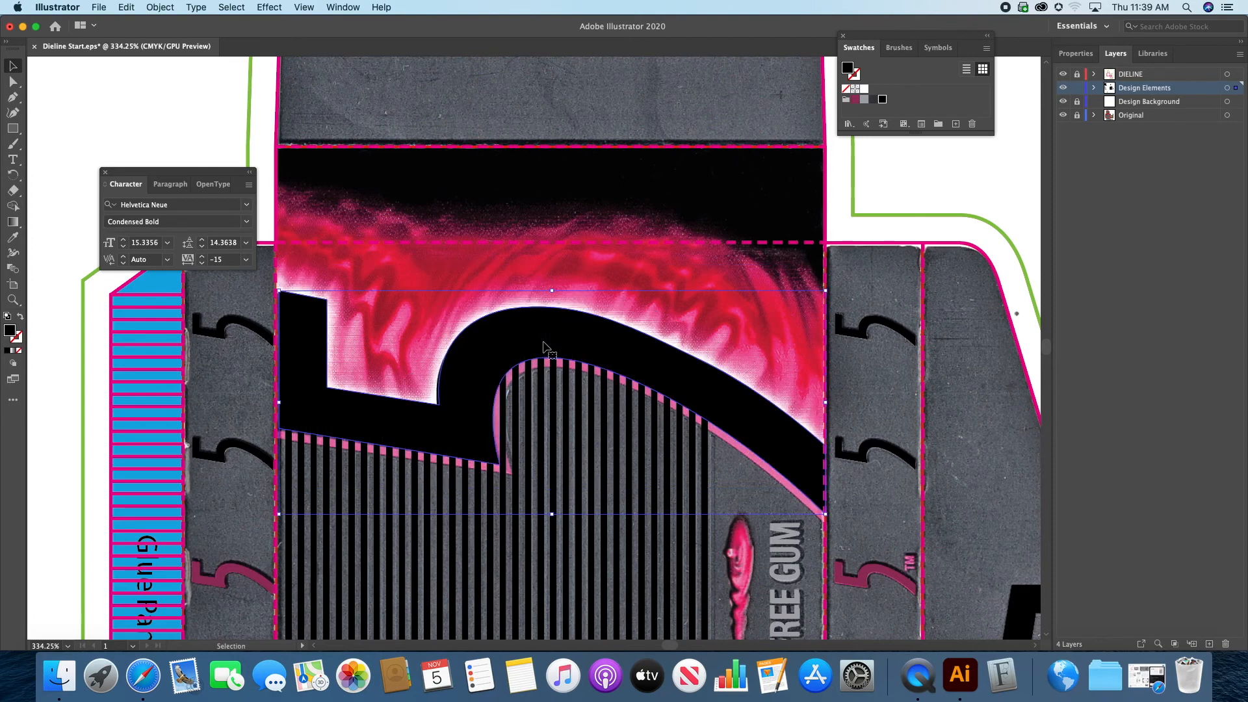
Step: Nudge the enlarged black 5 left to line up with the front panel's edges and check it without the Original layer
{"action": "key", "text": "Left"}
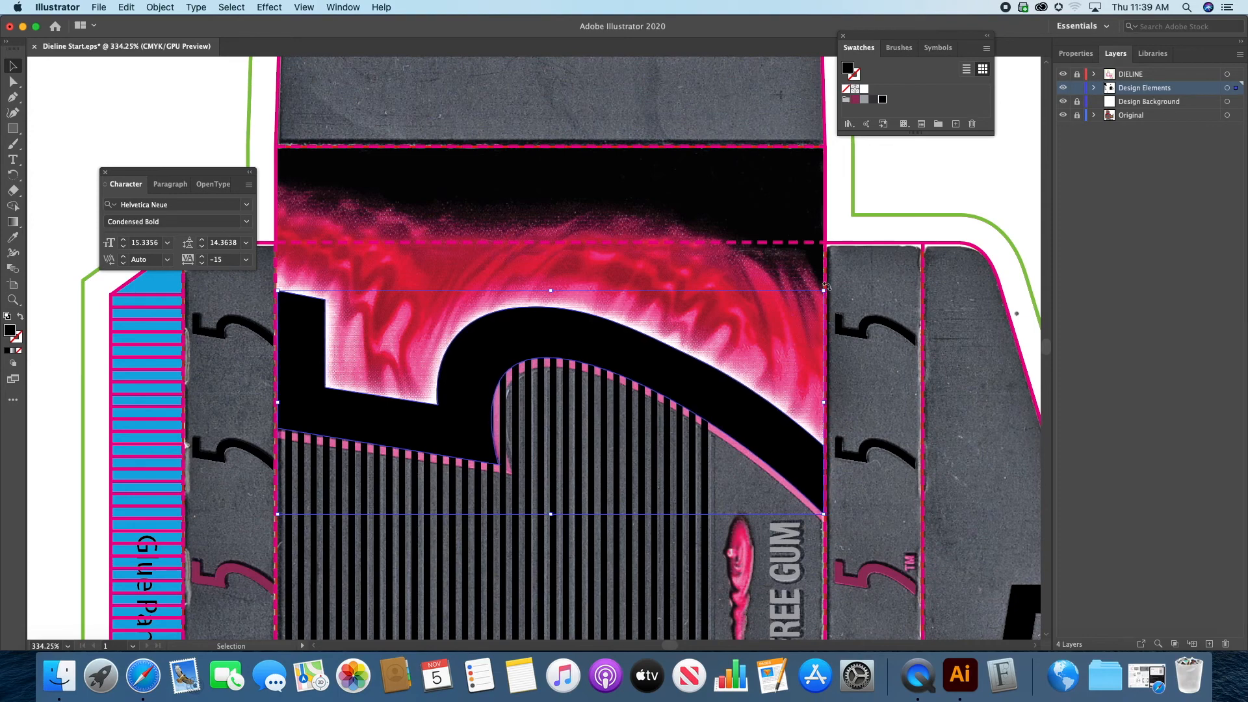
{"action": "left_click_drag", "start_coordinate": [823, 293], "coordinate": [832, 296]}
{"action": "left_click", "coordinate": [896, 185]}
{"action": "left_click", "coordinate": [1063, 115]}
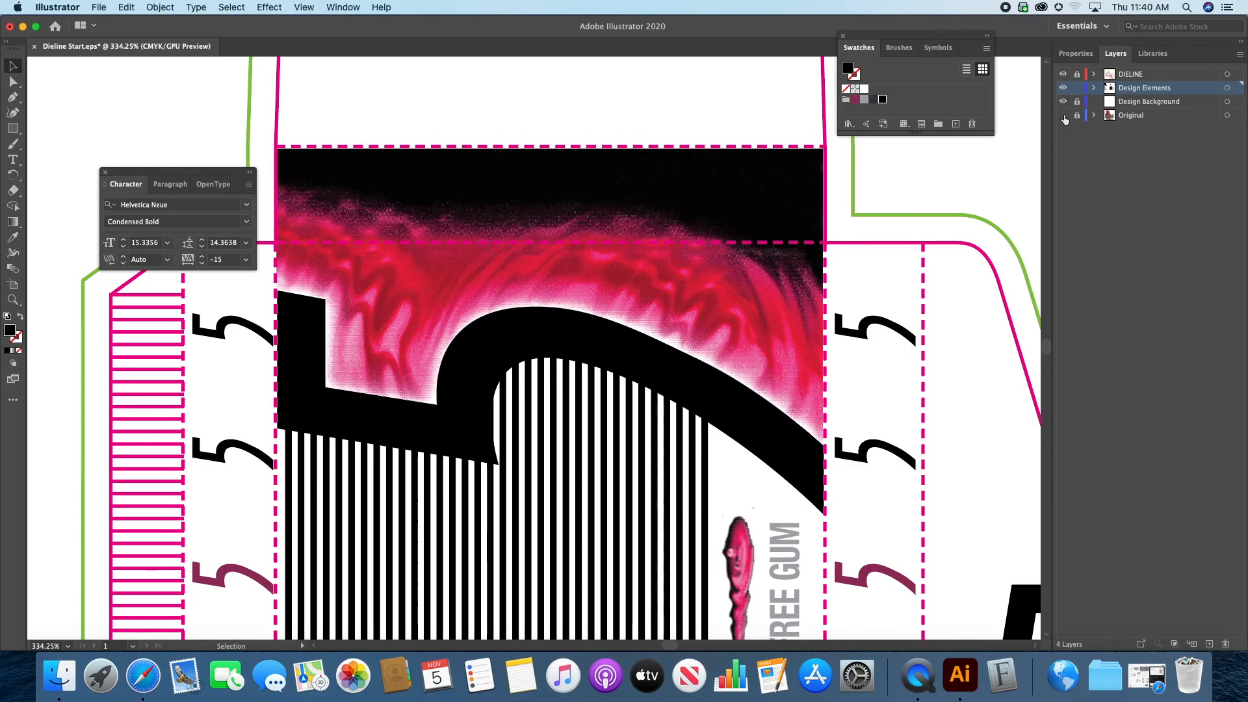
{"action": "left_click", "coordinate": [1063, 114]}
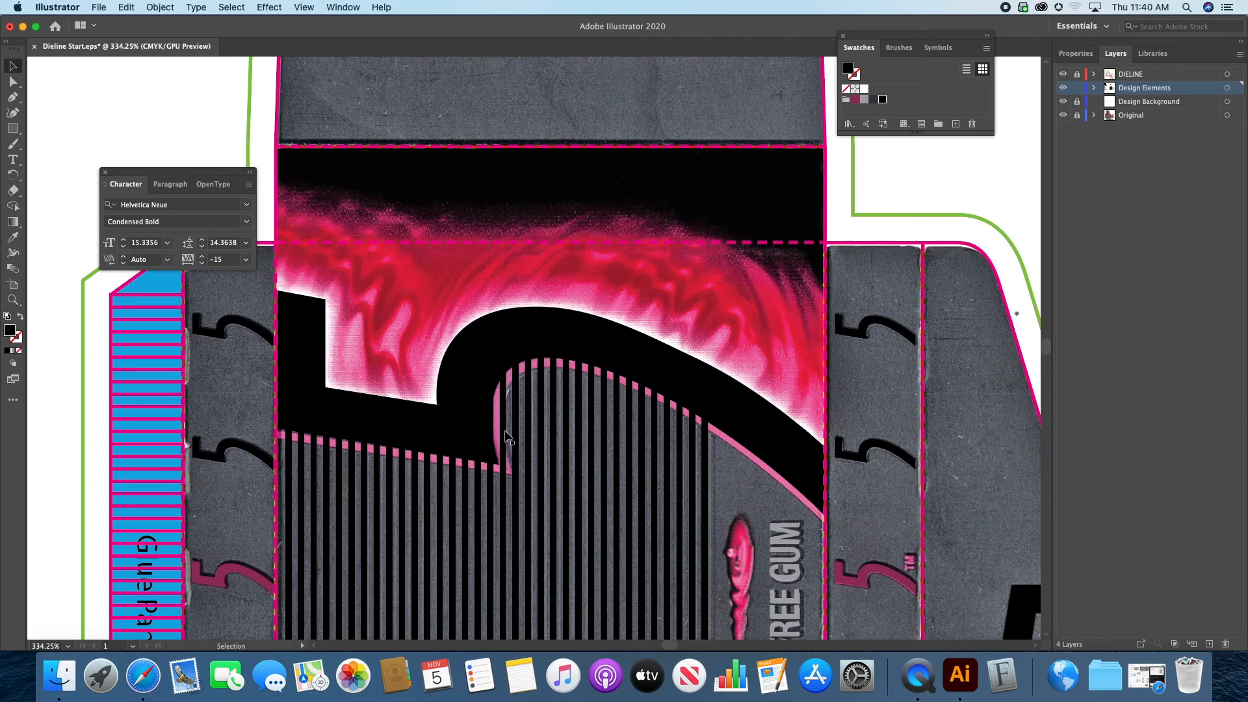
Step: Duplicate the large black 5 on the front panel in place, directly behind the original shape
{"action": "left_click", "coordinate": [563, 337]}
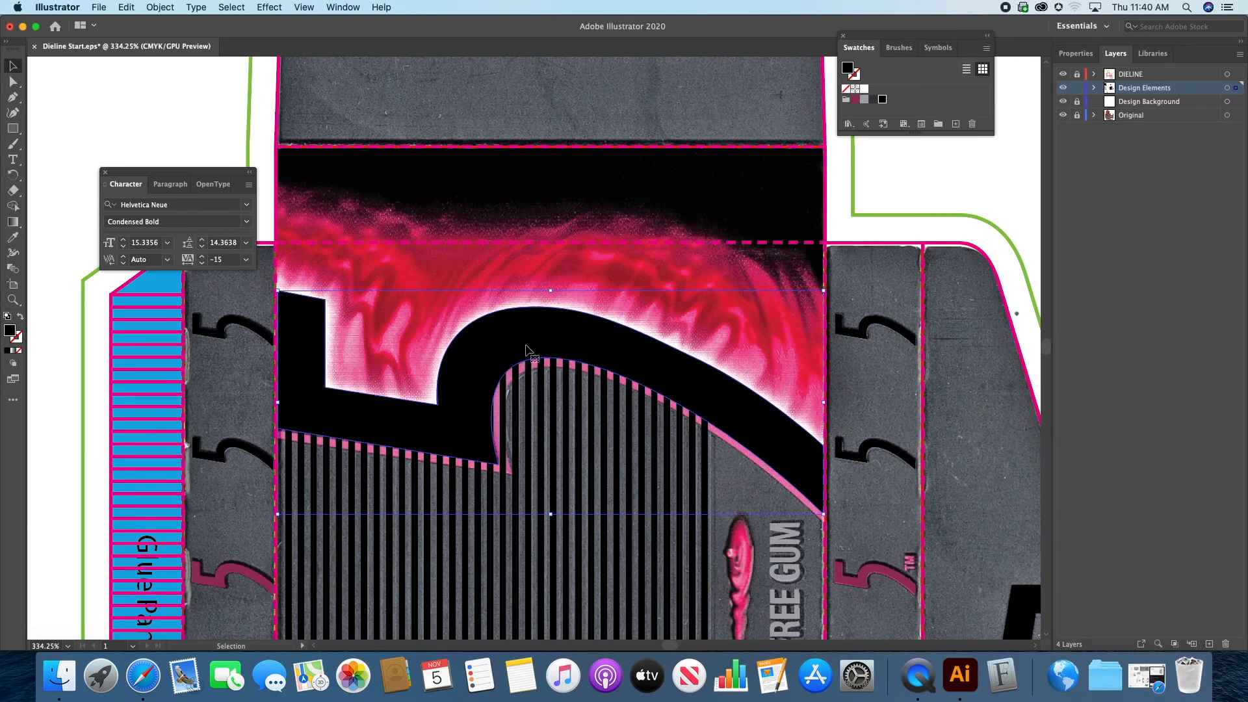
{"action": "left_click", "coordinate": [126, 7]}
{"action": "left_click", "coordinate": [149, 69]}
{"action": "left_click", "coordinate": [122, 6]}
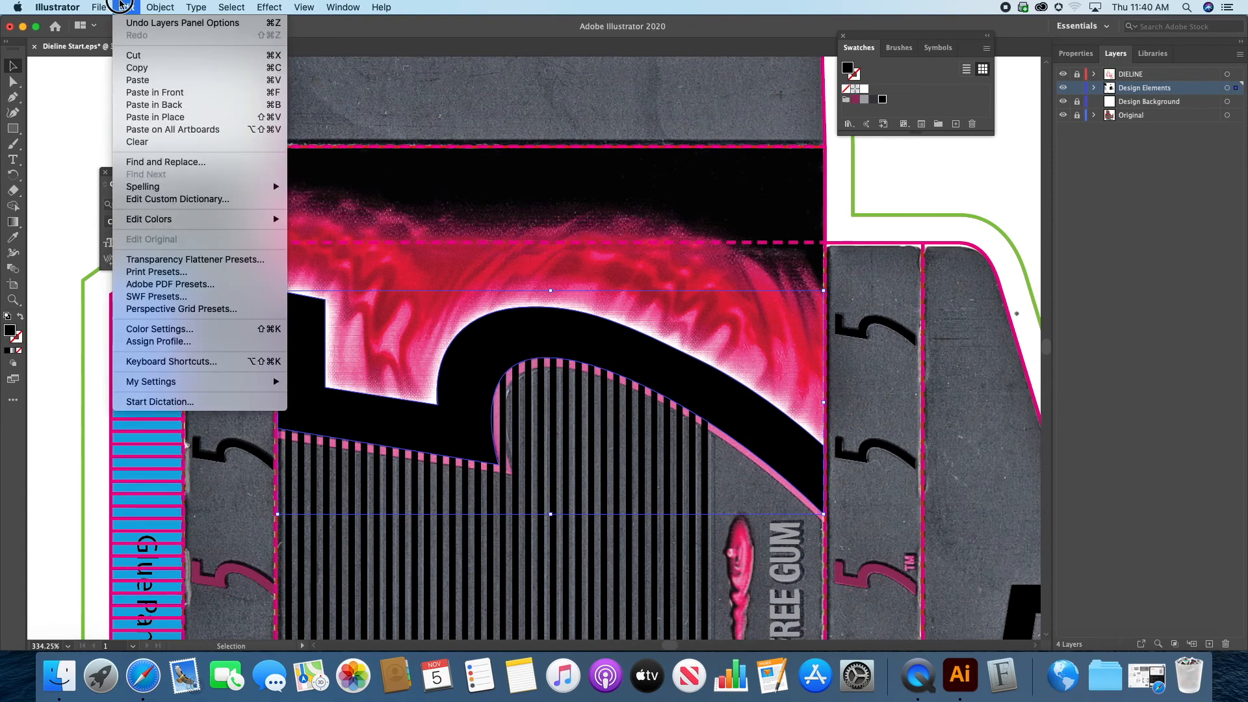
{"action": "left_click", "coordinate": [156, 105]}
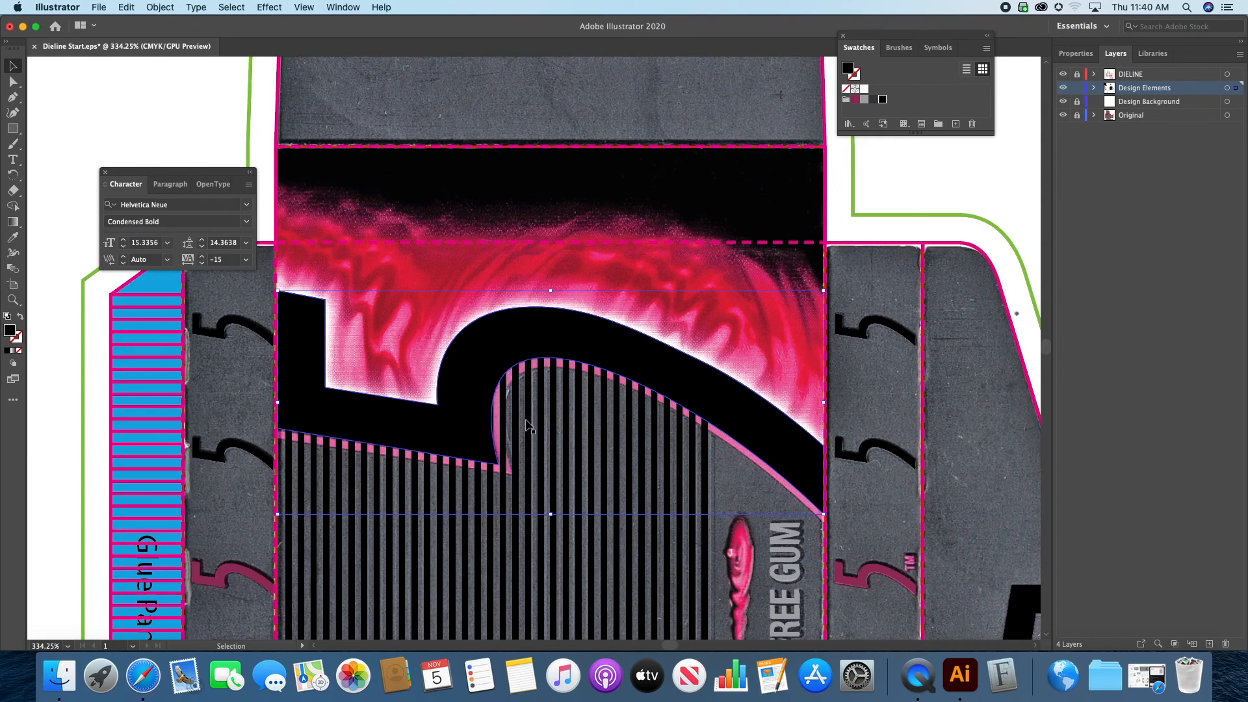
Step: Fill the back copy of the large 5 with the maroon swatch and nudge it down to form a lower edge
{"action": "left_click", "coordinate": [856, 101]}
{"action": "key", "text": "Down"}
{"action": "key", "text": "Down"}
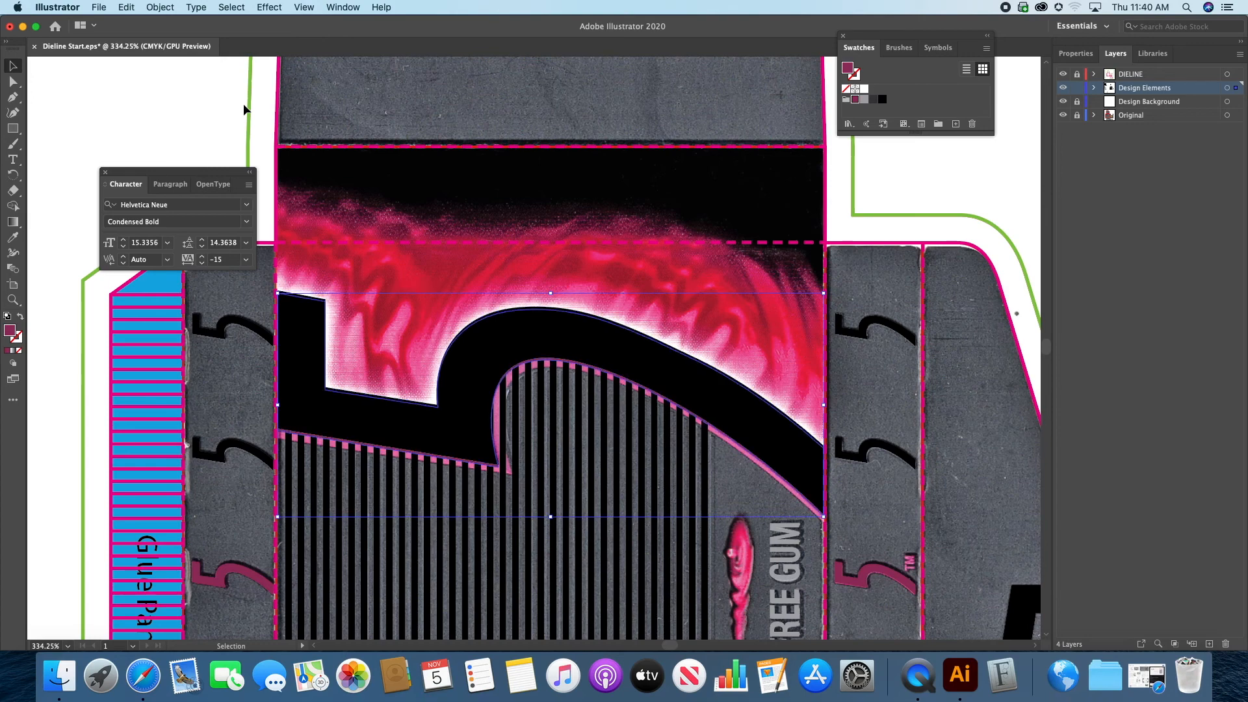
{"action": "key", "text": "Down"}
{"action": "key", "text": "Down"}
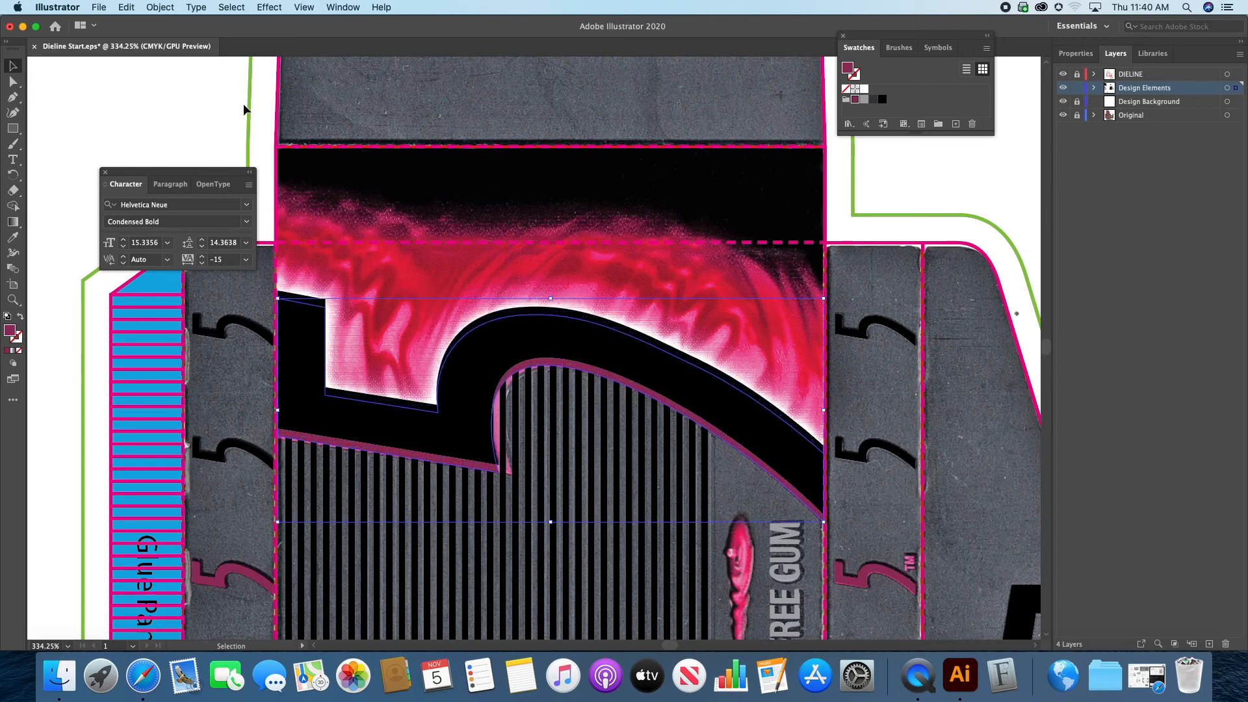
Step: Reshape the maroon 5 by shifting its inner curve and corner anchor points right to cover the printed pink edge
{"action": "left_click_drag", "start_coordinate": [434, 351], "coordinate": [411, 305]}
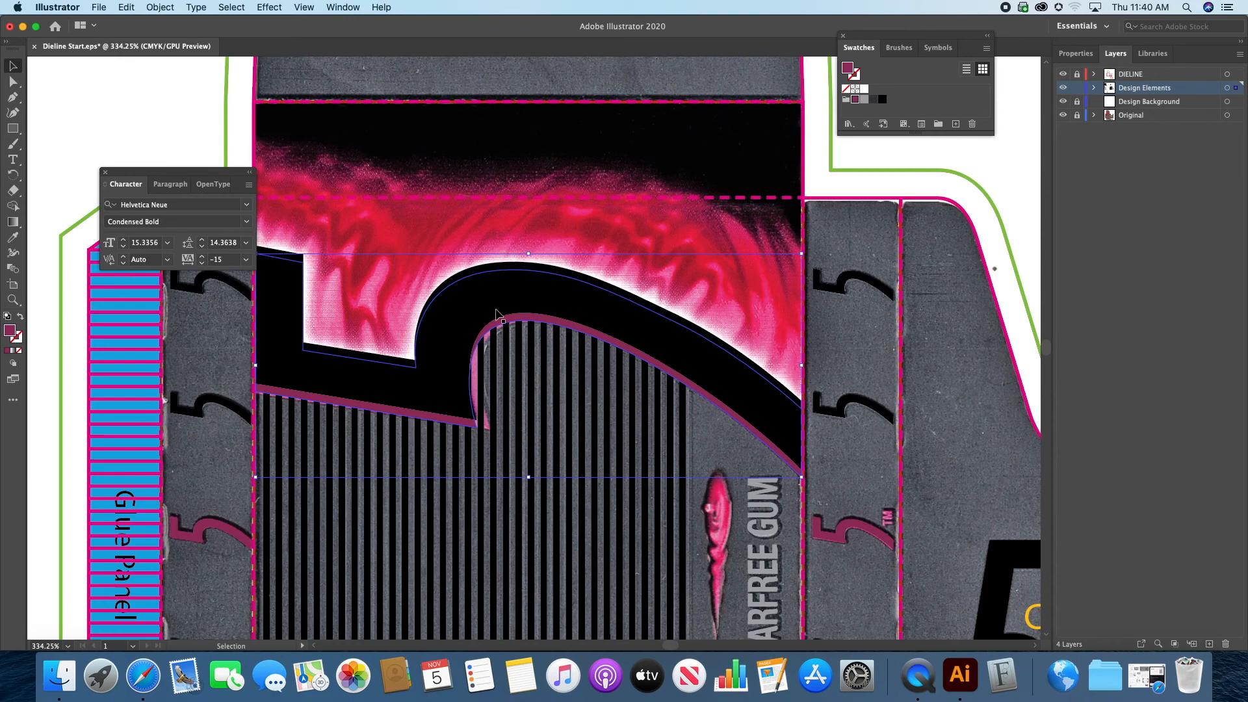
{"action": "key", "text": "z"}
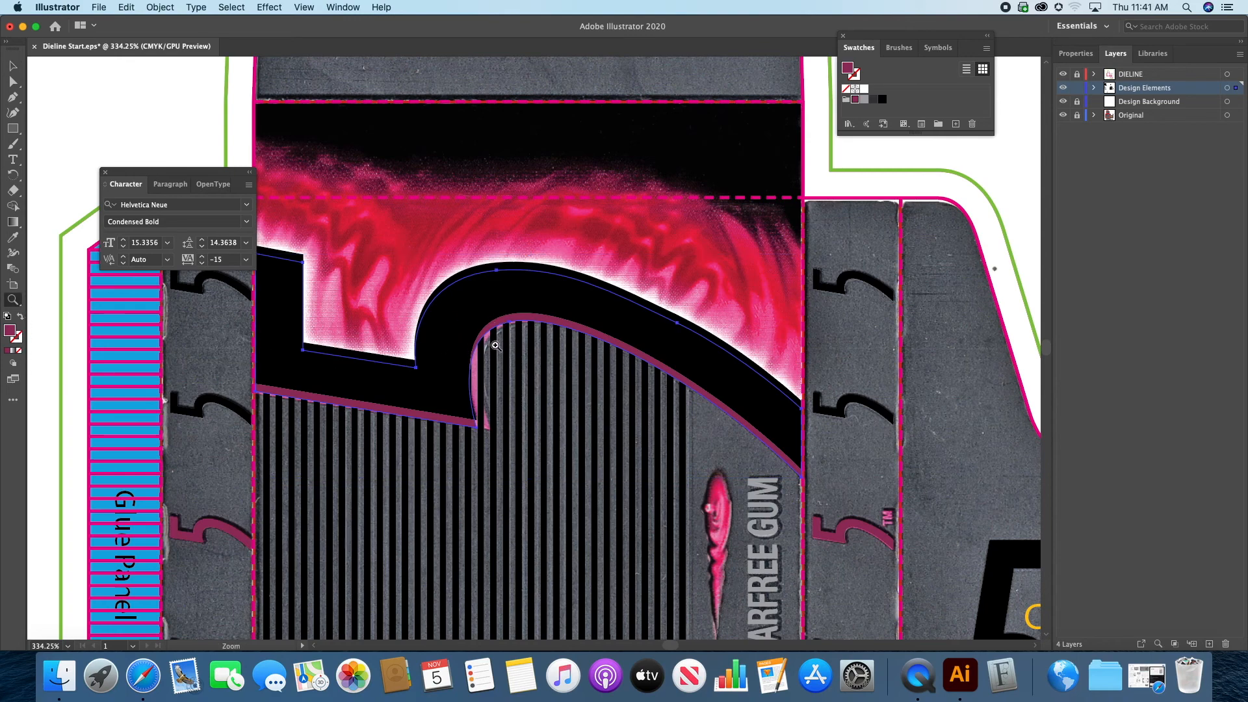
{"action": "left_click_drag", "start_coordinate": [496, 346], "coordinate": [542, 364]}
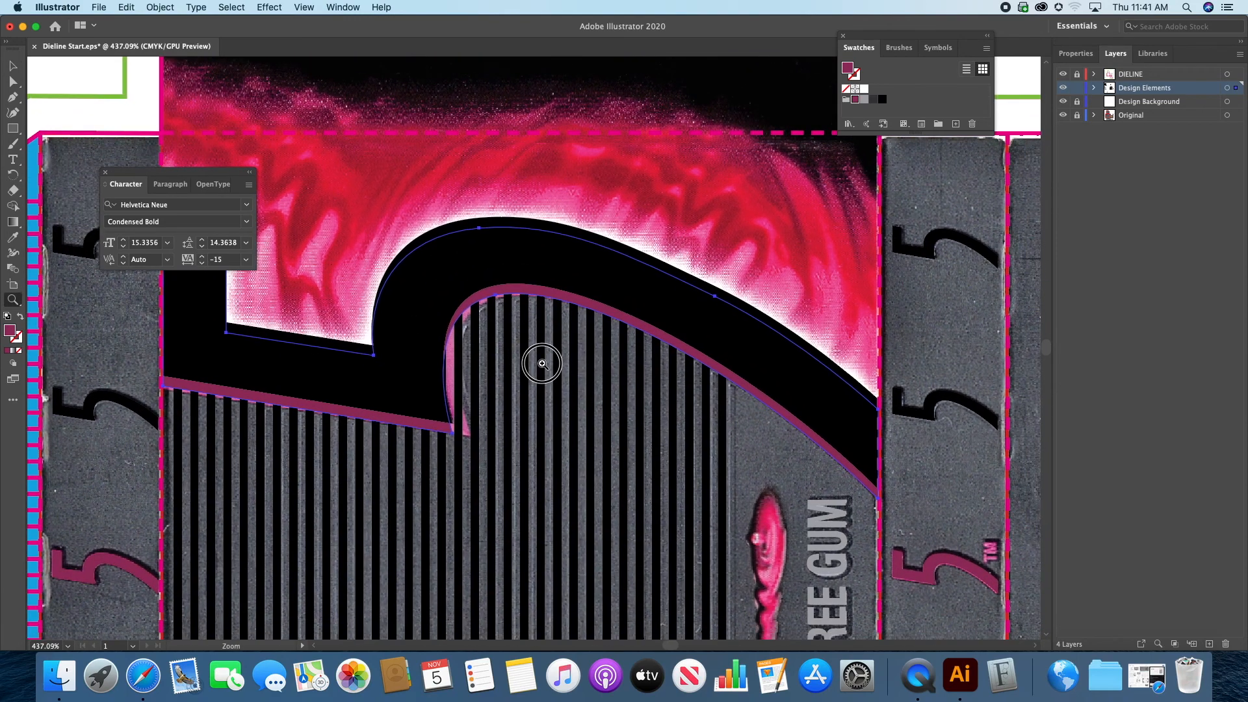
{"action": "left_click", "coordinate": [542, 364]}
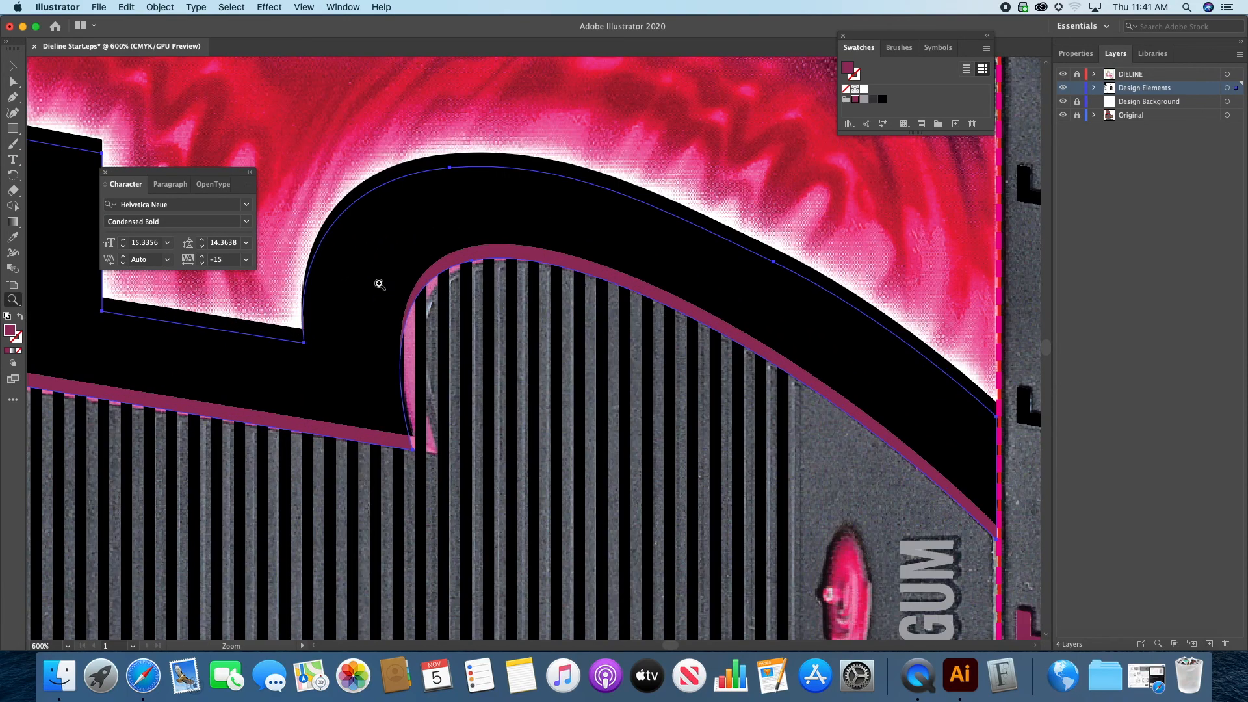
{"action": "left_click", "coordinate": [13, 83]}
{"action": "left_click", "coordinate": [472, 262]}
{"action": "left_click_drag", "start_coordinate": [472, 263], "coordinate": [482, 264]}
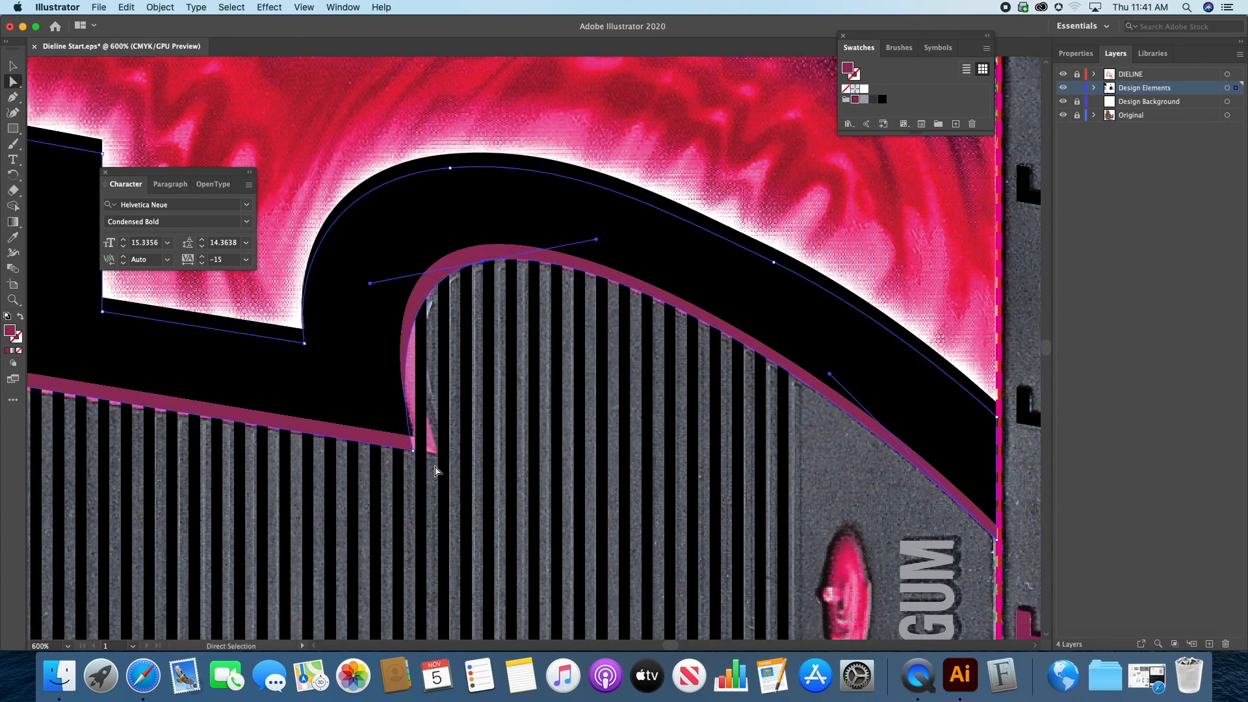
{"action": "left_click_drag", "start_coordinate": [413, 450], "coordinate": [438, 457]}
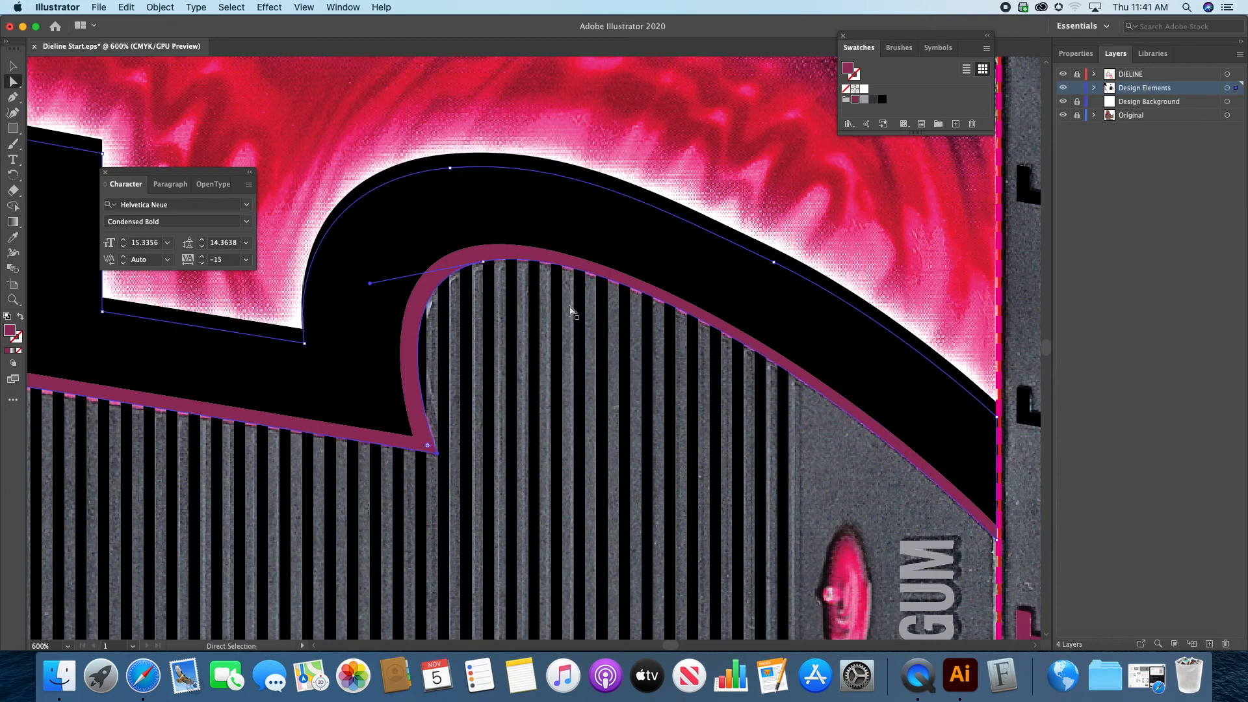
{"action": "left_click_drag", "start_coordinate": [833, 434], "coordinate": [819, 430]}
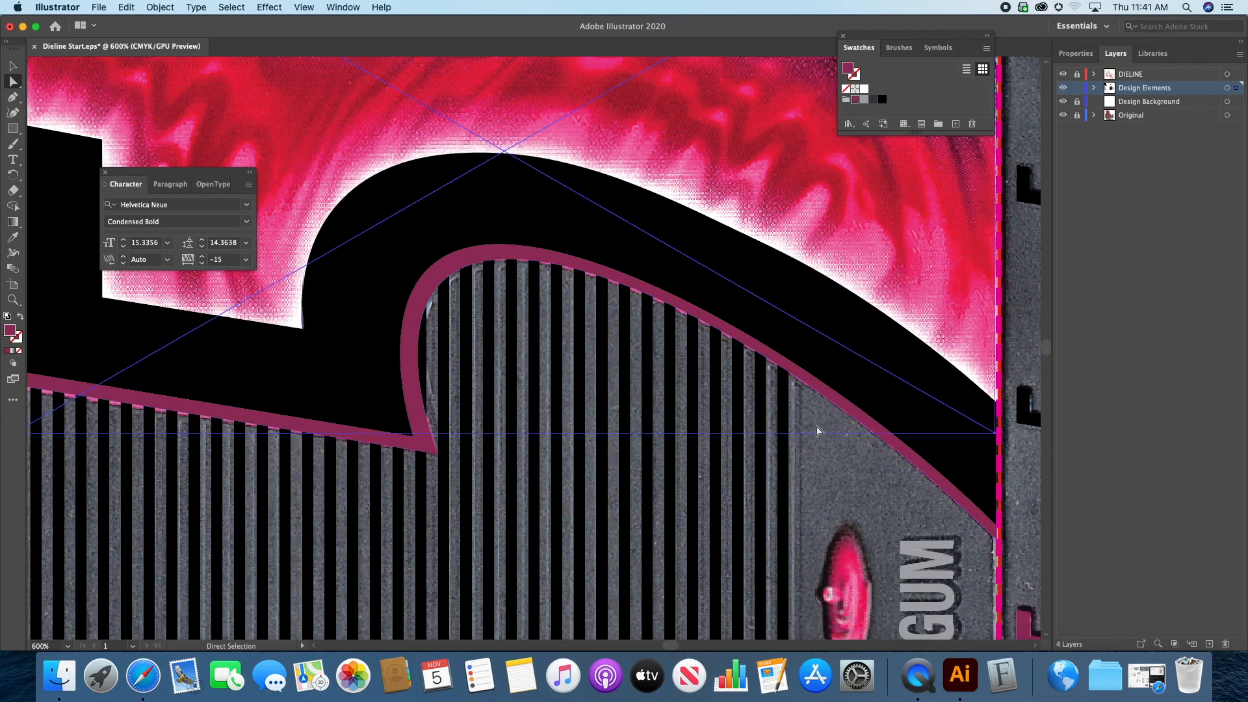
{"action": "key", "text": "super+0"}
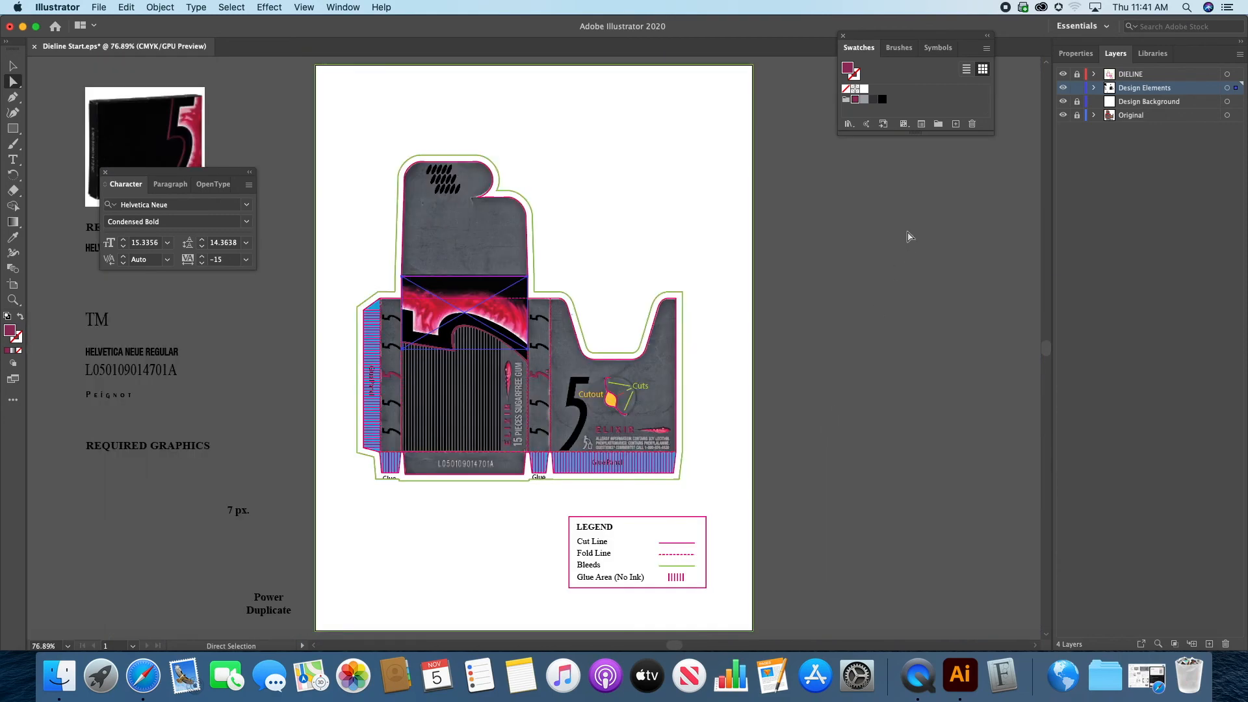
{"action": "left_click", "coordinate": [805, 289]}
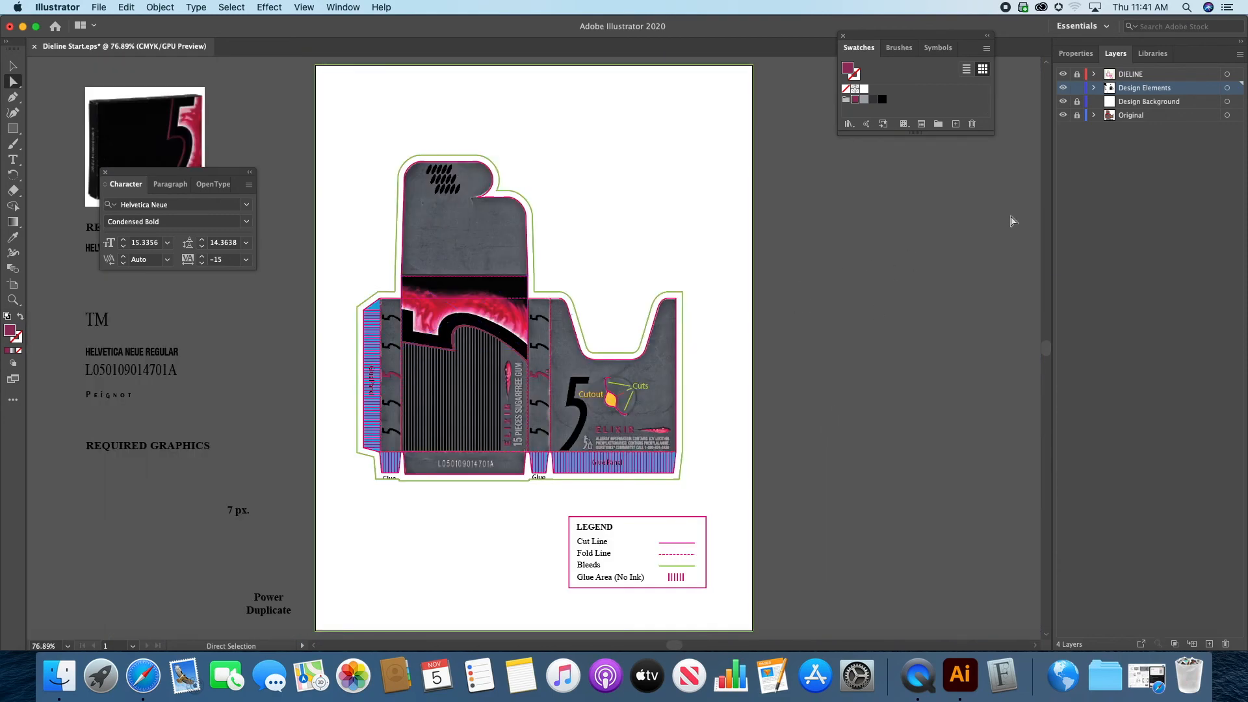
Step: Lock the Design Elements layer, then unlock the Design Background layer and make it active
{"action": "left_click", "coordinate": [1062, 115]}
{"action": "left_click", "coordinate": [1062, 115]}
{"action": "left_click", "coordinate": [1079, 90]}
{"action": "left_click", "coordinate": [1077, 103]}
{"action": "left_click", "coordinate": [1145, 106]}
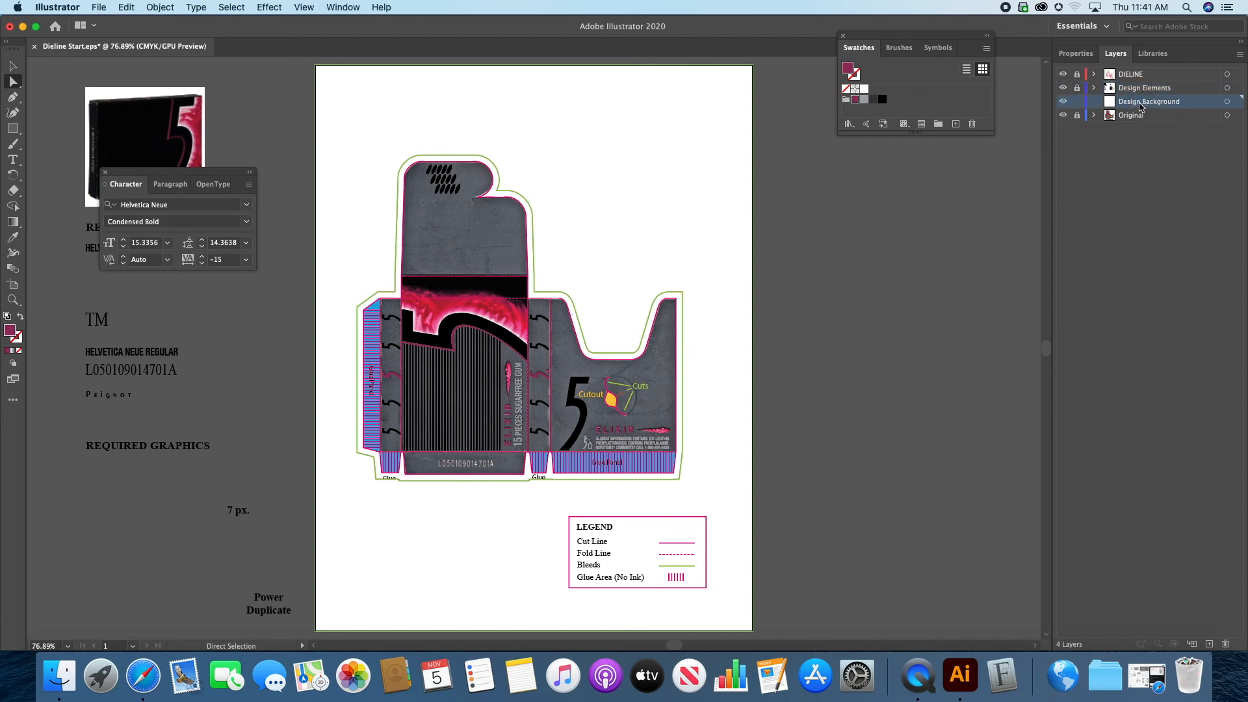
Step: Draw a rectangle filled with the K=90 swatch that covers the whole box dieline on the Design Background layer
{"action": "left_click", "coordinate": [16, 131]}
{"action": "double_click", "coordinate": [873, 101]}
{"action": "left_click", "coordinate": [670, 435]}
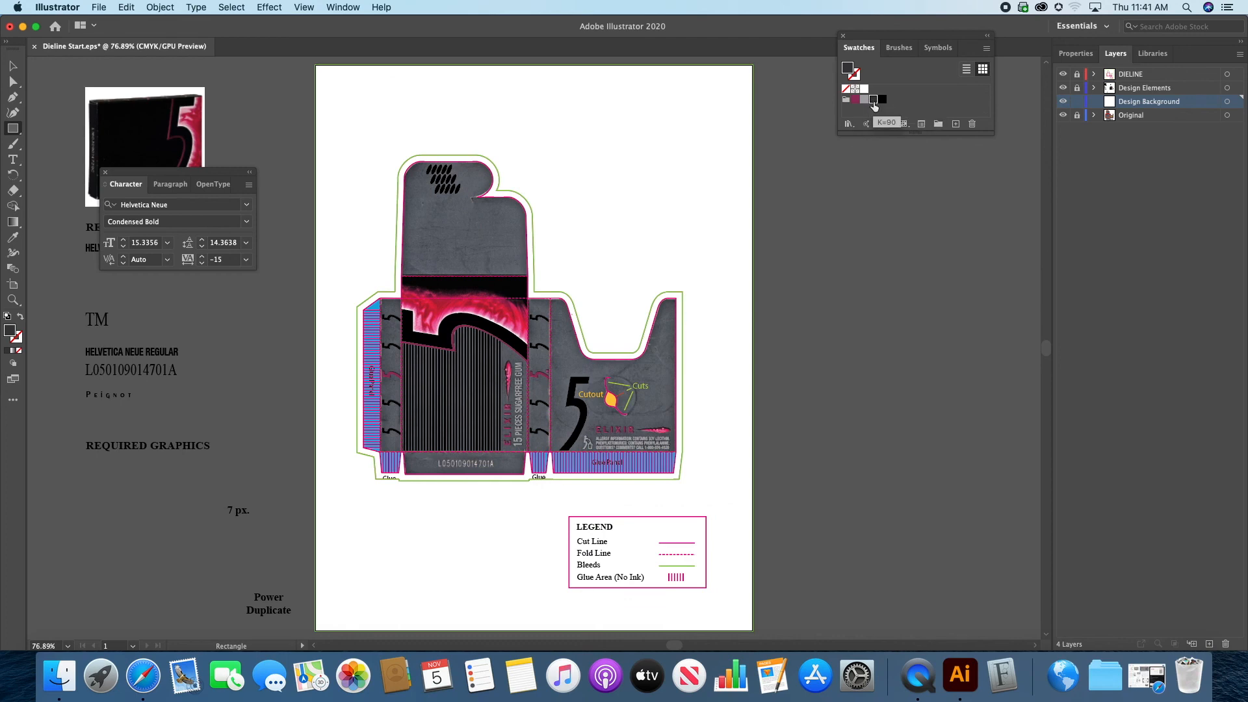
{"action": "left_click_drag", "start_coordinate": [346, 140], "coordinate": [702, 496]}
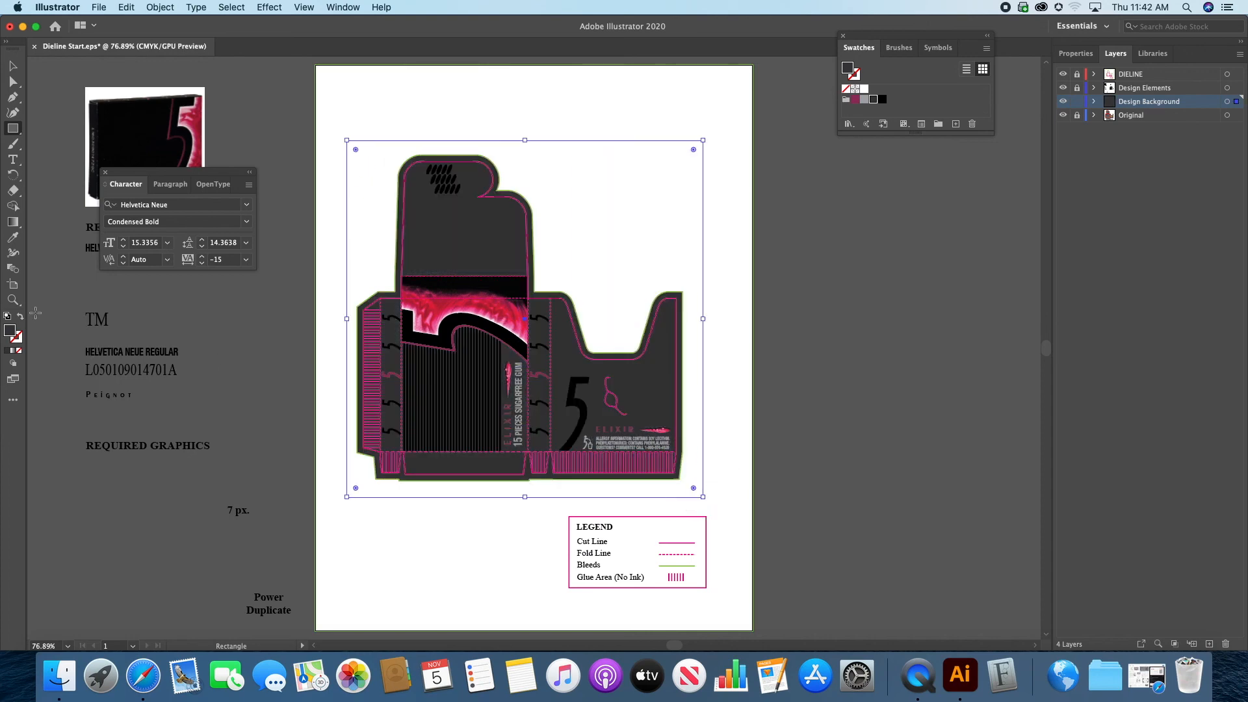
Step: Hide the Original layer and deselect the background rectangle
{"action": "left_click", "coordinate": [15, 302]}
{"action": "left_click", "coordinate": [501, 305]}
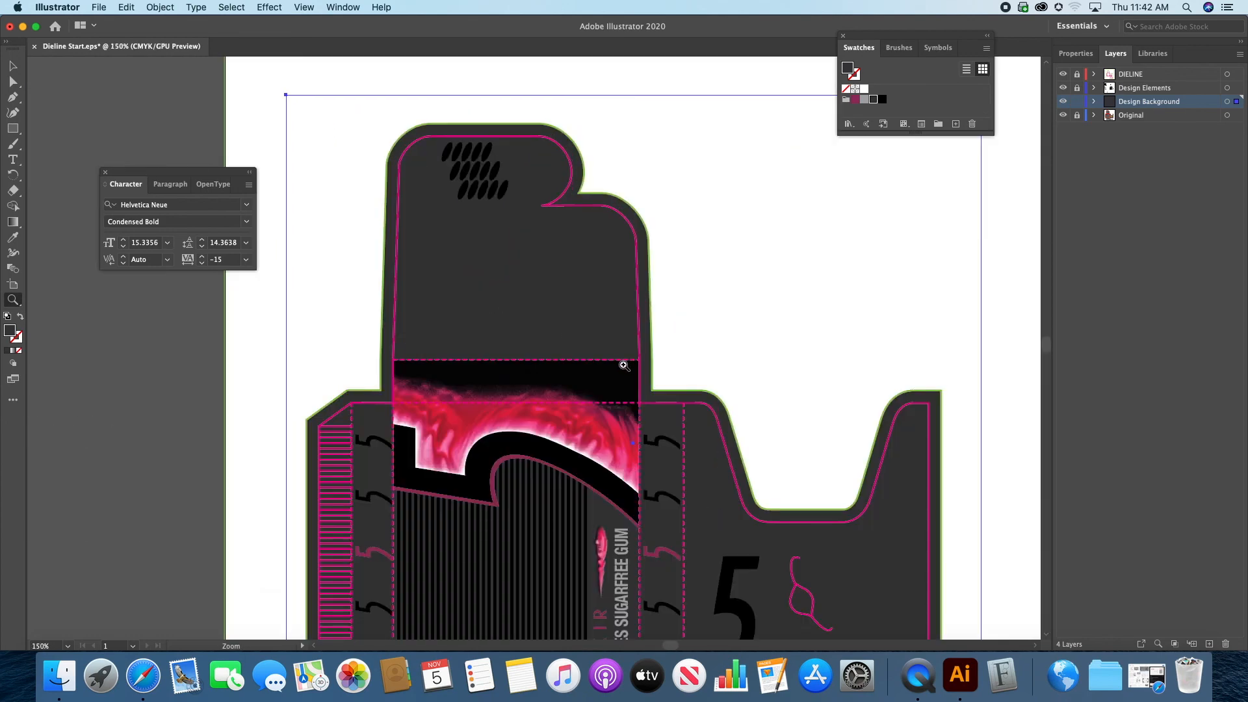
{"action": "key", "text": "ctrl+0"}
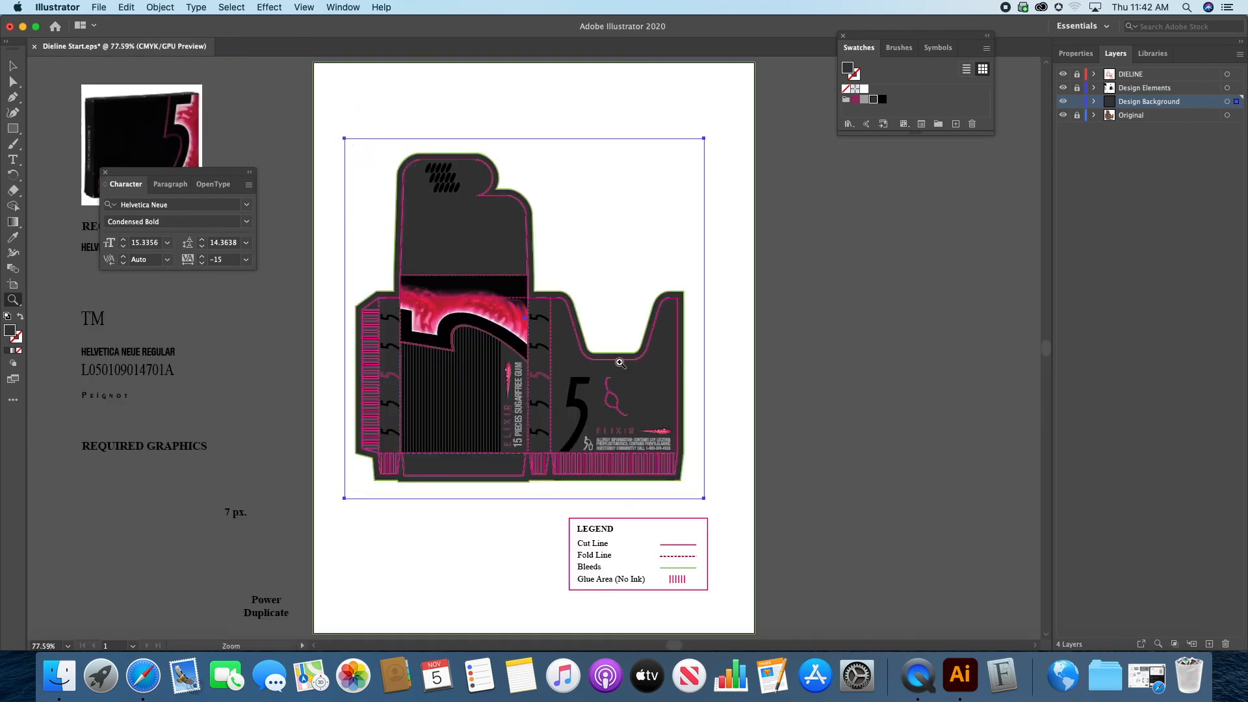
{"action": "left_click", "coordinate": [1062, 115]}
{"action": "left_click", "coordinate": [13, 66]}
{"action": "left_click", "coordinate": [804, 254]}
Step: Examine the recreated box artwork over the dark background, checking the front, side and back panels
{"action": "left_click", "coordinate": [13, 300]}
{"action": "left_click", "coordinate": [486, 334]}
{"action": "left_click", "coordinate": [567, 358]}
{"action": "left_click_drag", "start_coordinate": [521, 362], "coordinate": [624, 388]}
{"action": "left_click", "coordinate": [600, 396], "text": "alt"}
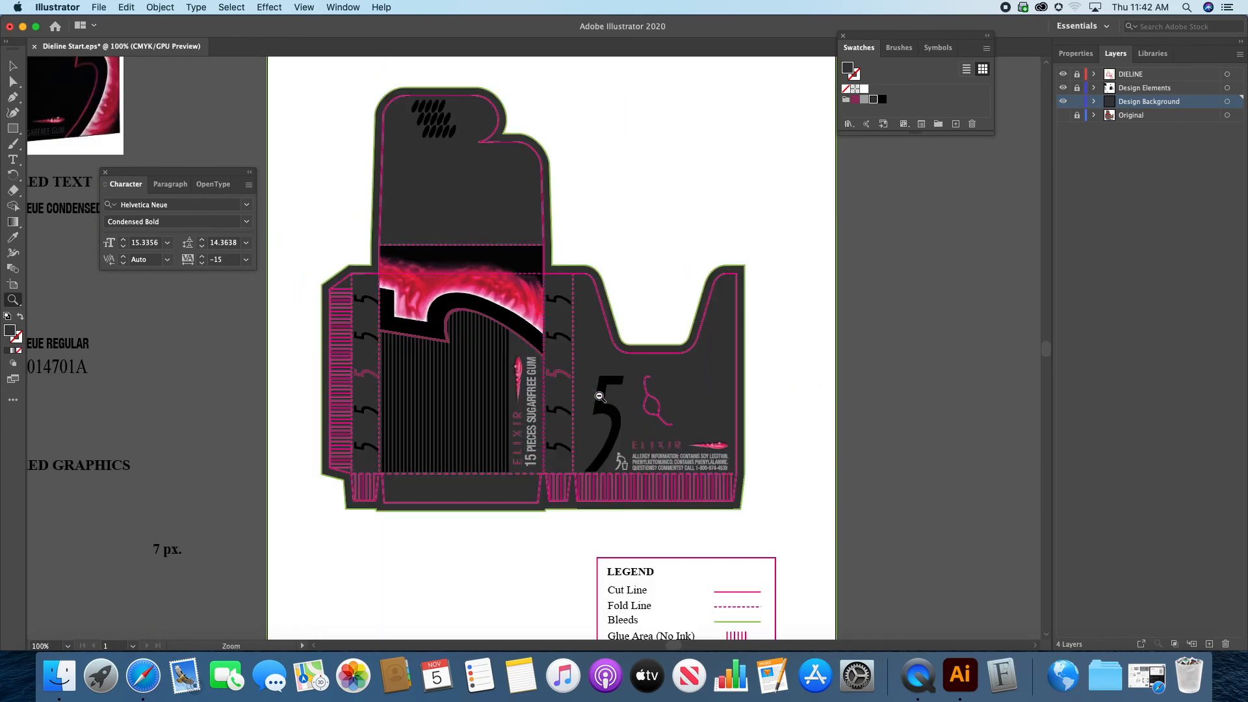
{"action": "left_click_drag", "start_coordinate": [545, 338], "coordinate": [596, 348]}
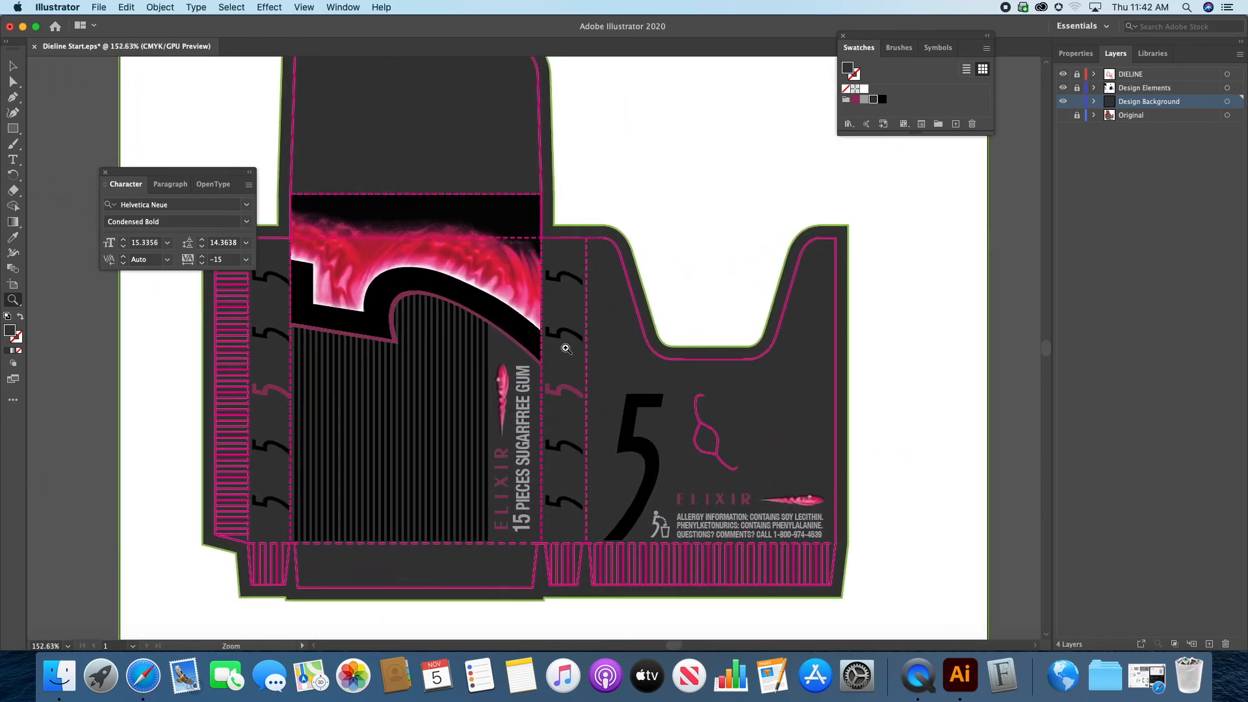
{"action": "left_click", "coordinate": [597, 347], "text": "alt"}
{"action": "left_click", "coordinate": [591, 389], "text": "alt"}
{"action": "left_click", "coordinate": [592, 389], "text": "alt"}
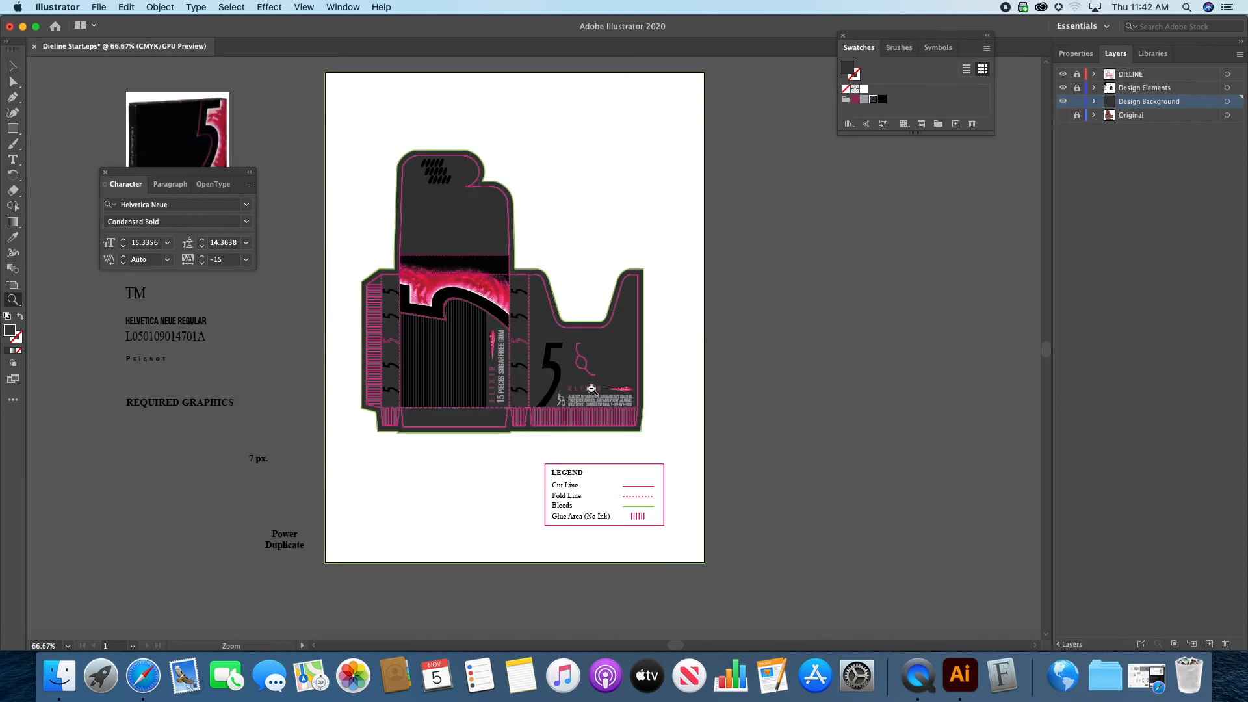
{"action": "left_click_drag", "start_coordinate": [514, 283], "coordinate": [644, 310]}
{"action": "left_click_drag", "start_coordinate": [516, 320], "coordinate": [633, 357]}
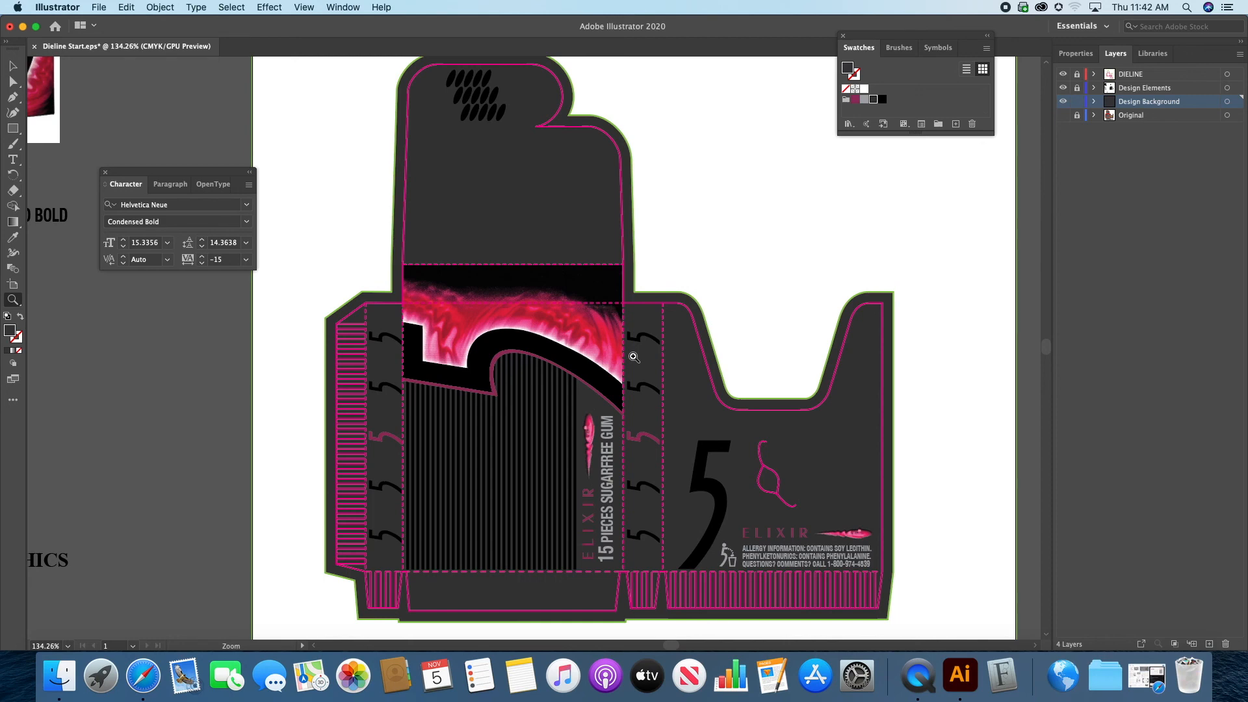
{"action": "scroll", "coordinate": [709, 335], "scroll_direction": "right", "scroll_amount": 2}
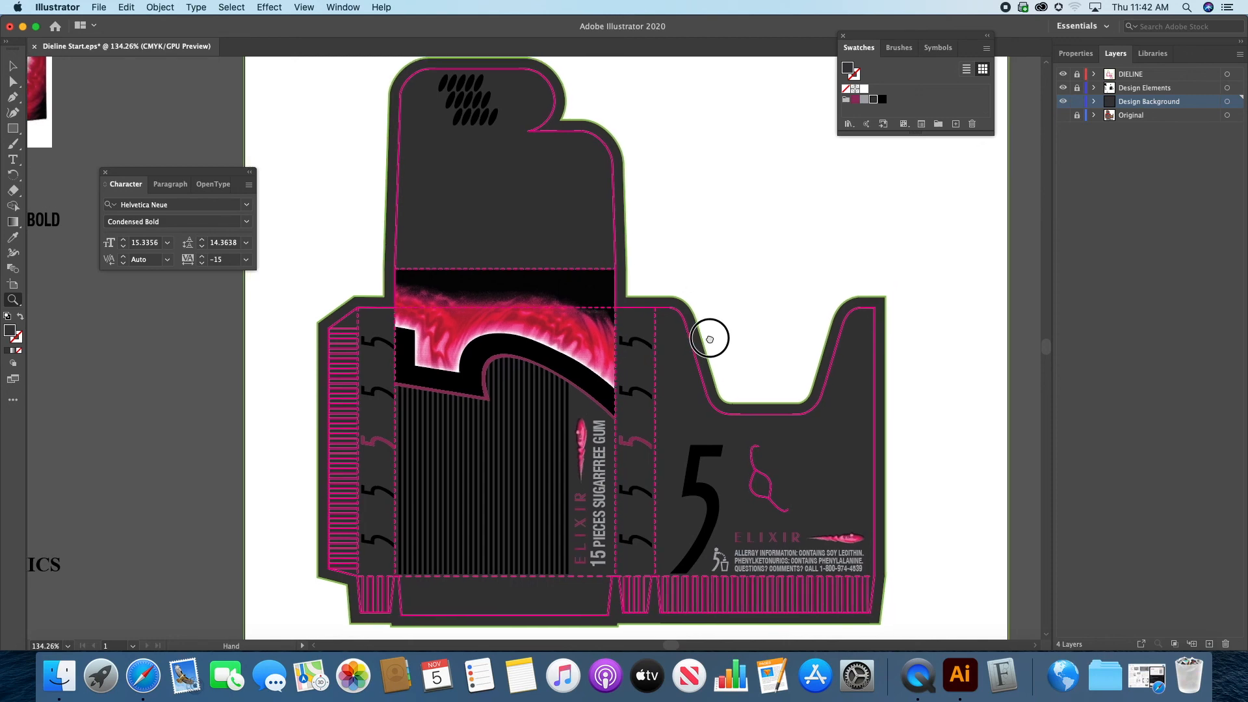